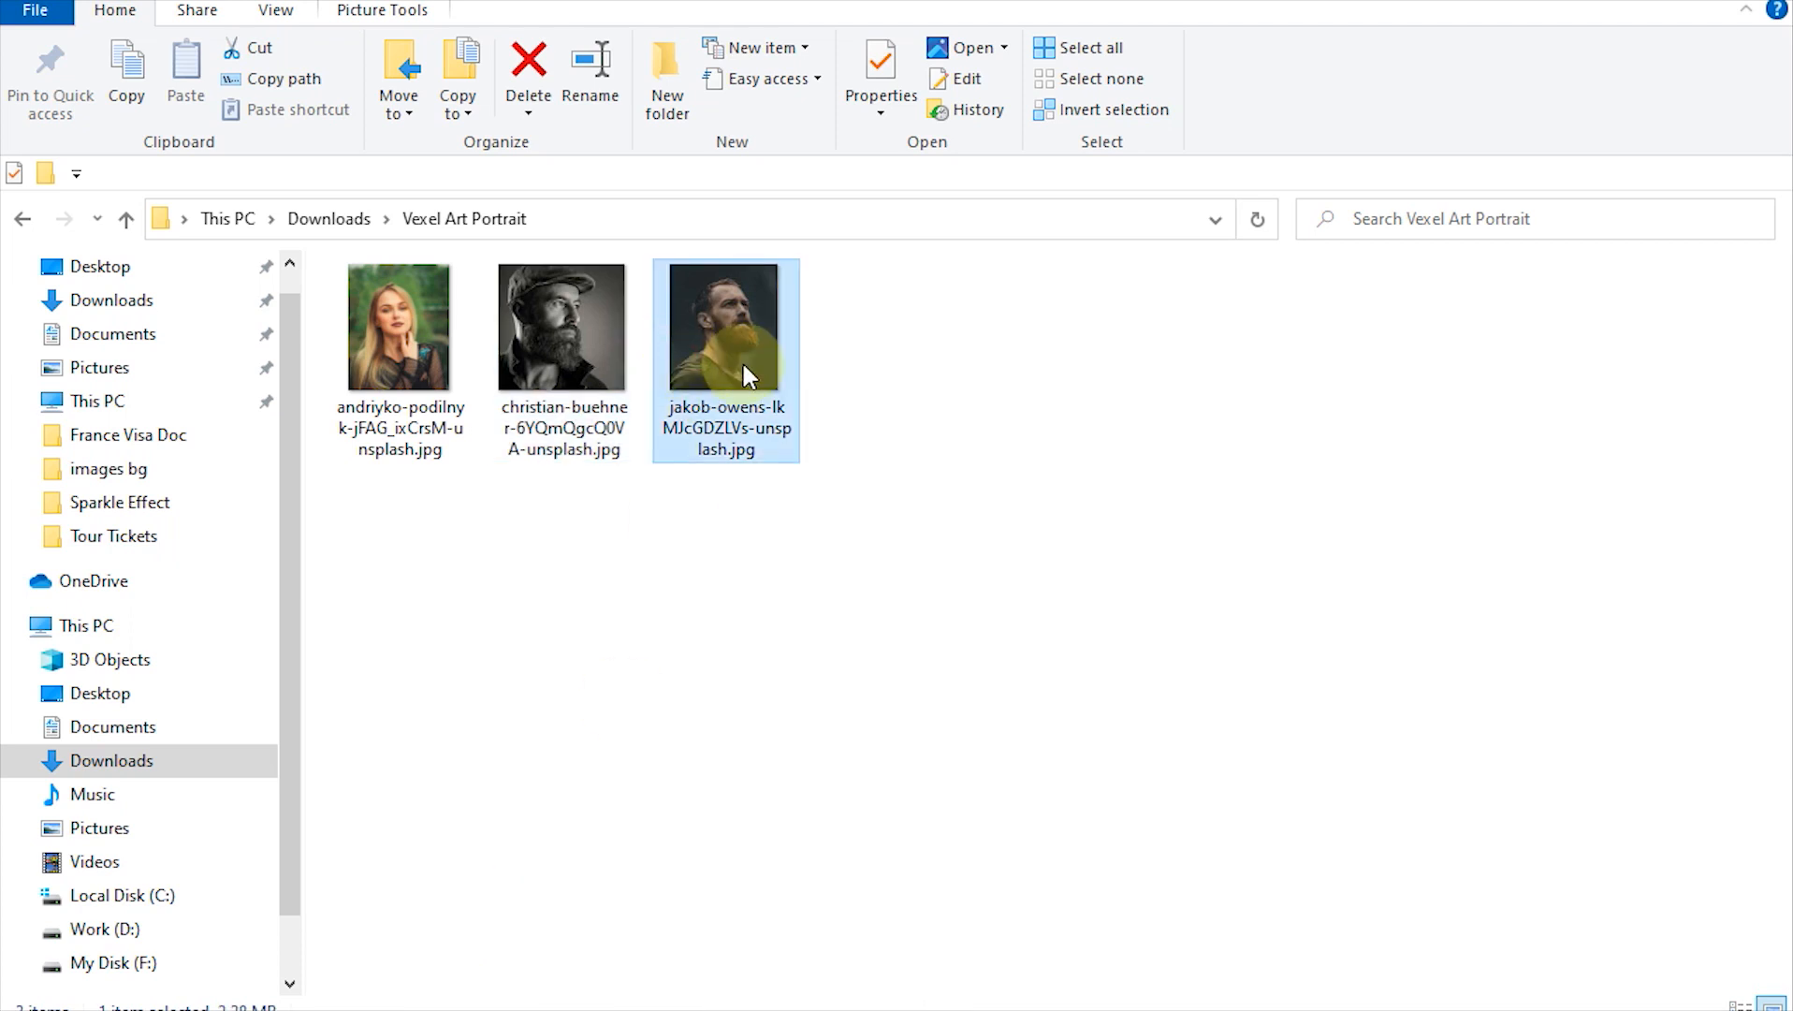
# Step: Open the photo of the bearded man in the flat cap from the Vexel Art Portrait folder in Photoshop
pyautogui.click(558, 357)
pyautogui.moveTo(559, 359); pyautogui.dragTo(921, 659)
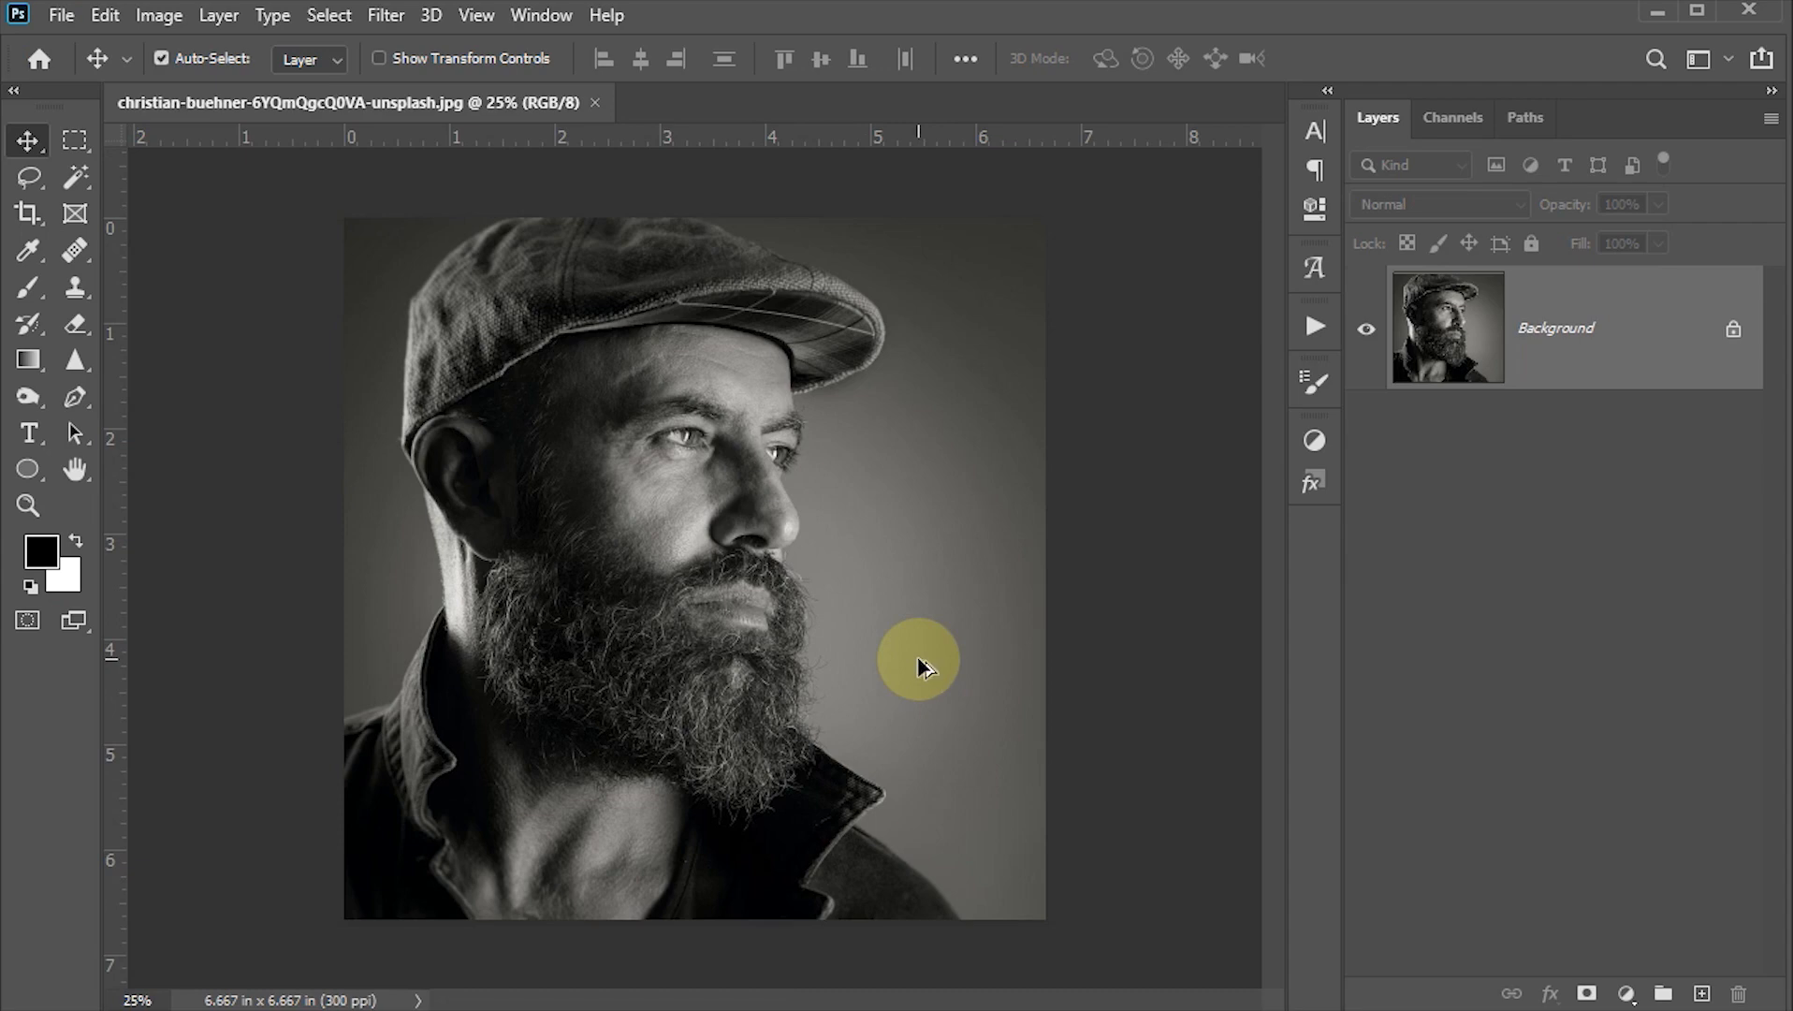
# Step: Check the photo's width, height and resolution in the Image Size settings
pyautogui.hotkey('ctrl', 'alt', 'i')
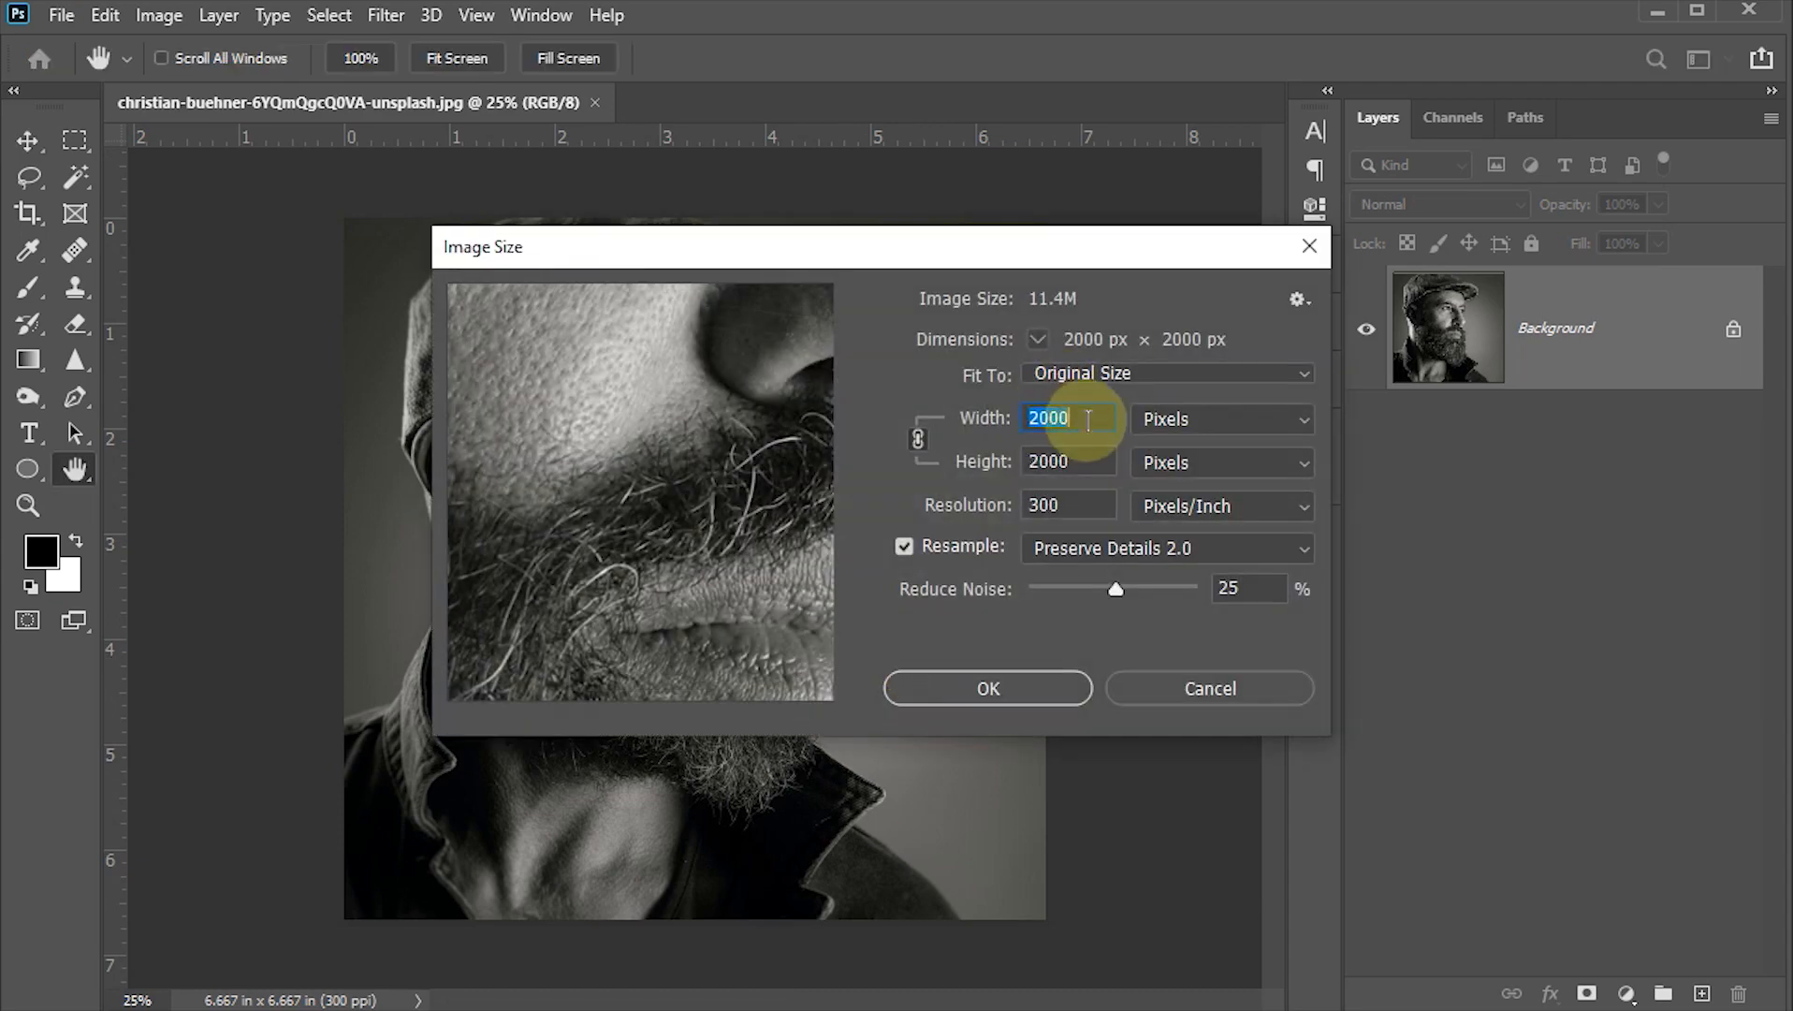
pyautogui.click(1082, 460)
pyautogui.click(990, 464)
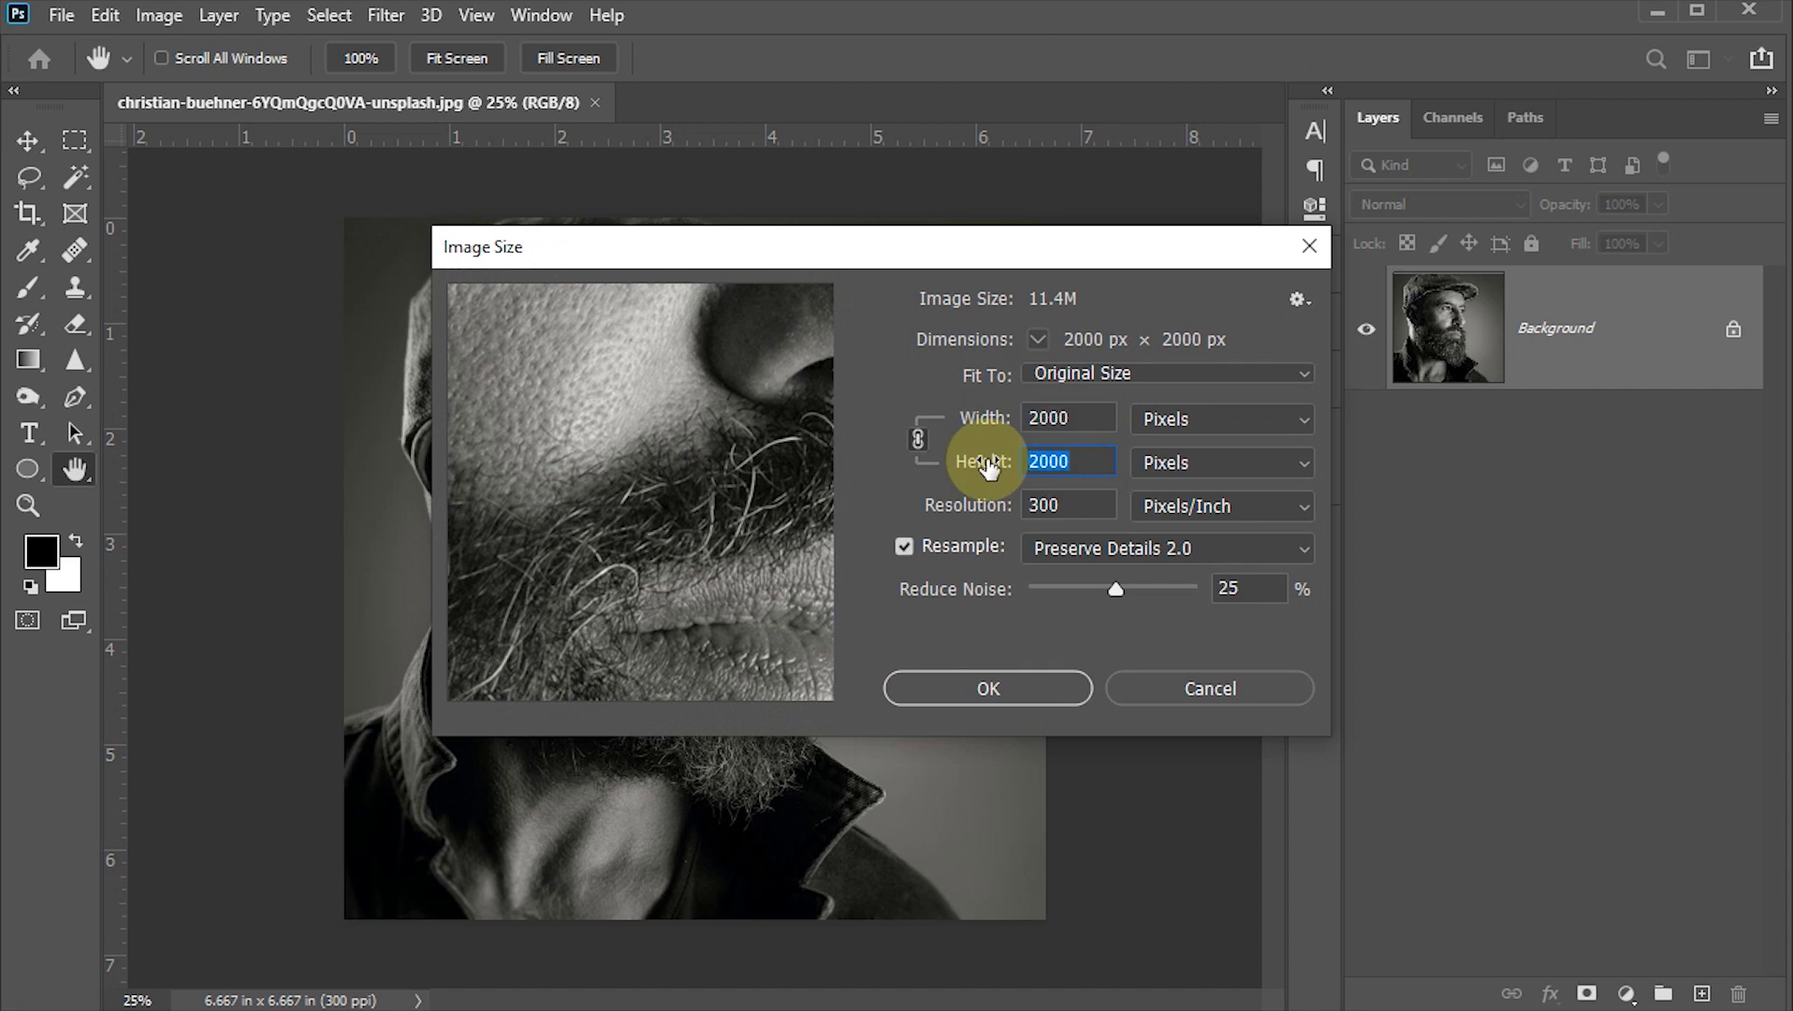
pyautogui.click(995, 507)
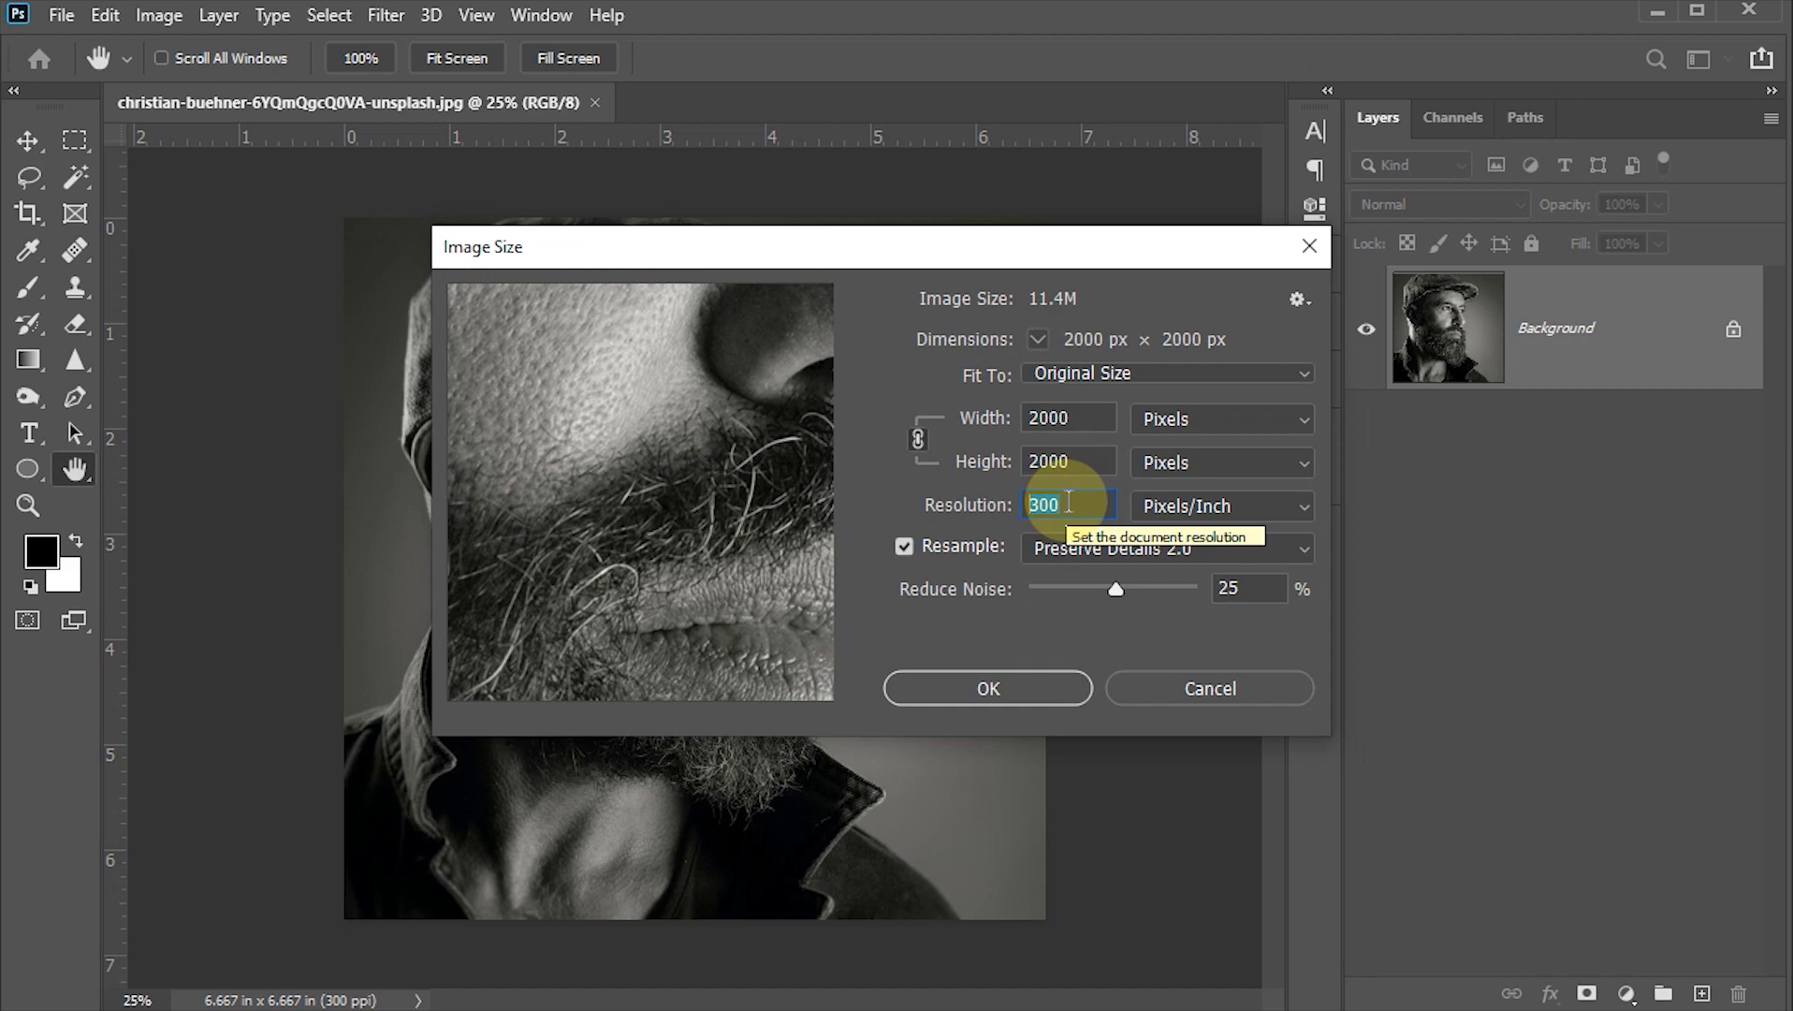
pyautogui.click(999, 691)
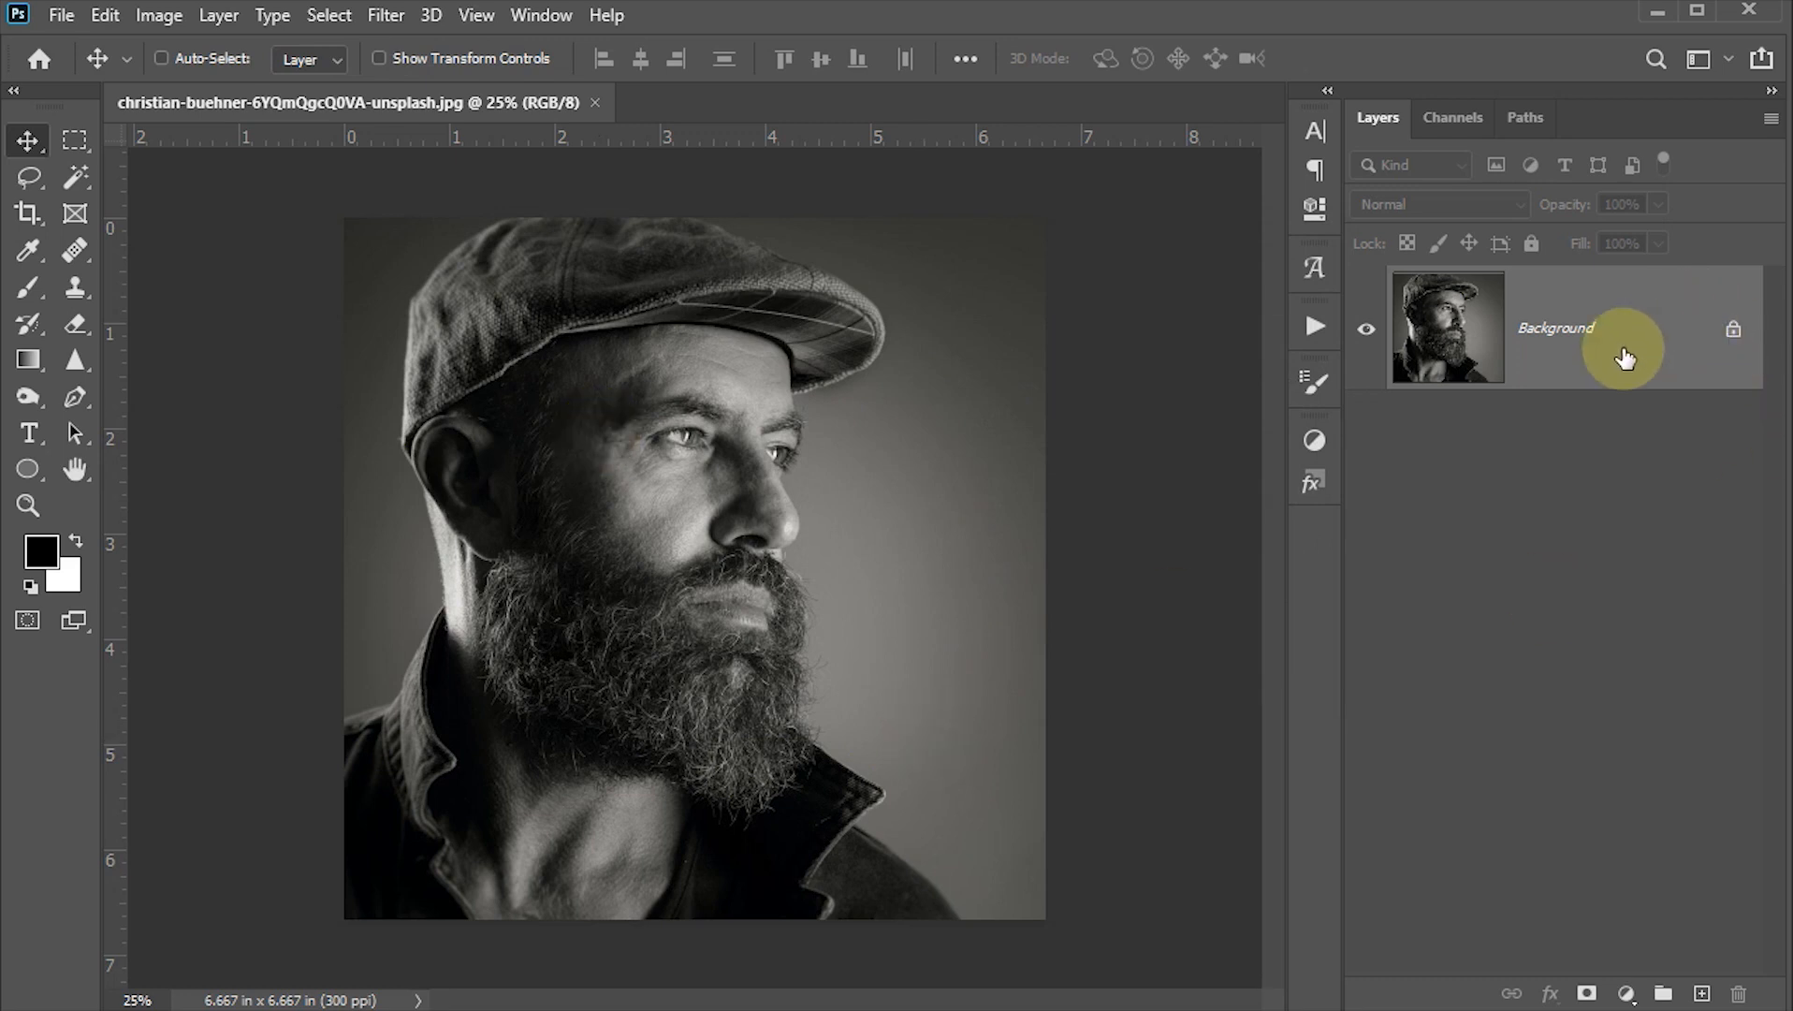
# Step: Convert the Background layer to a Smart Object
pyautogui.rightClick(1625, 302)
pyautogui.click(1625, 299)
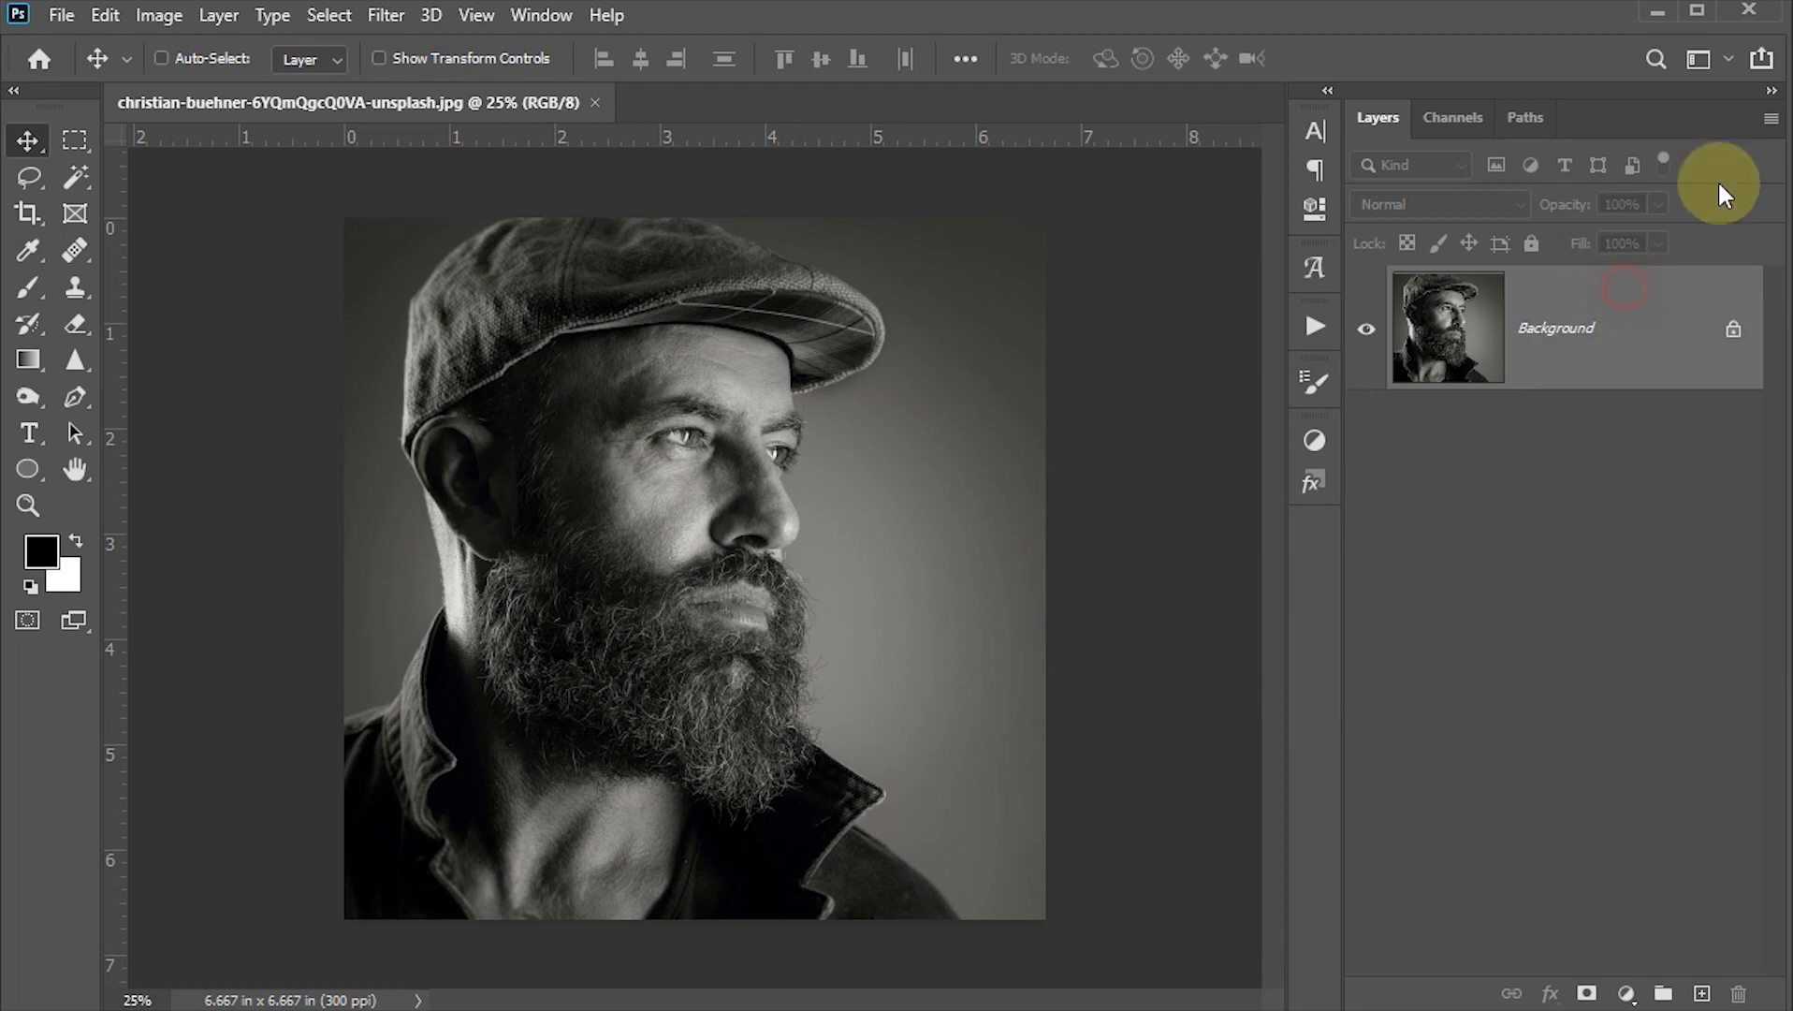
pyautogui.click(1771, 119)
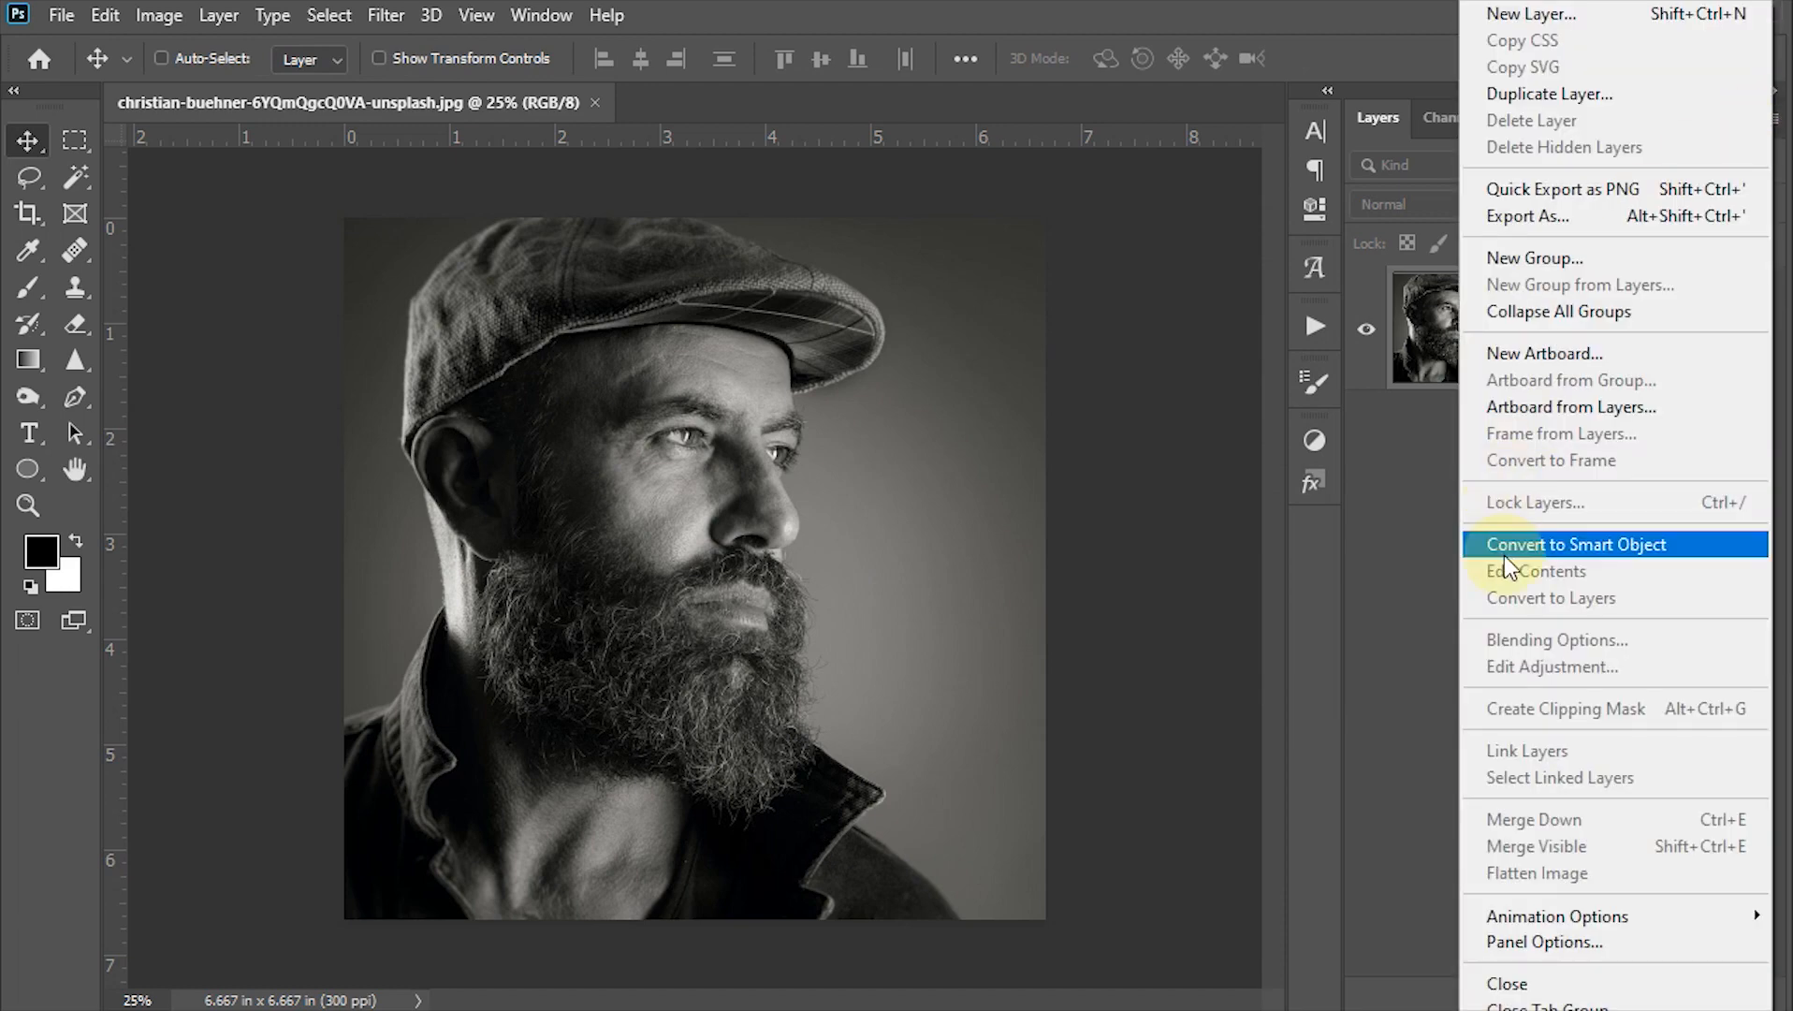
pyautogui.click(1576, 544)
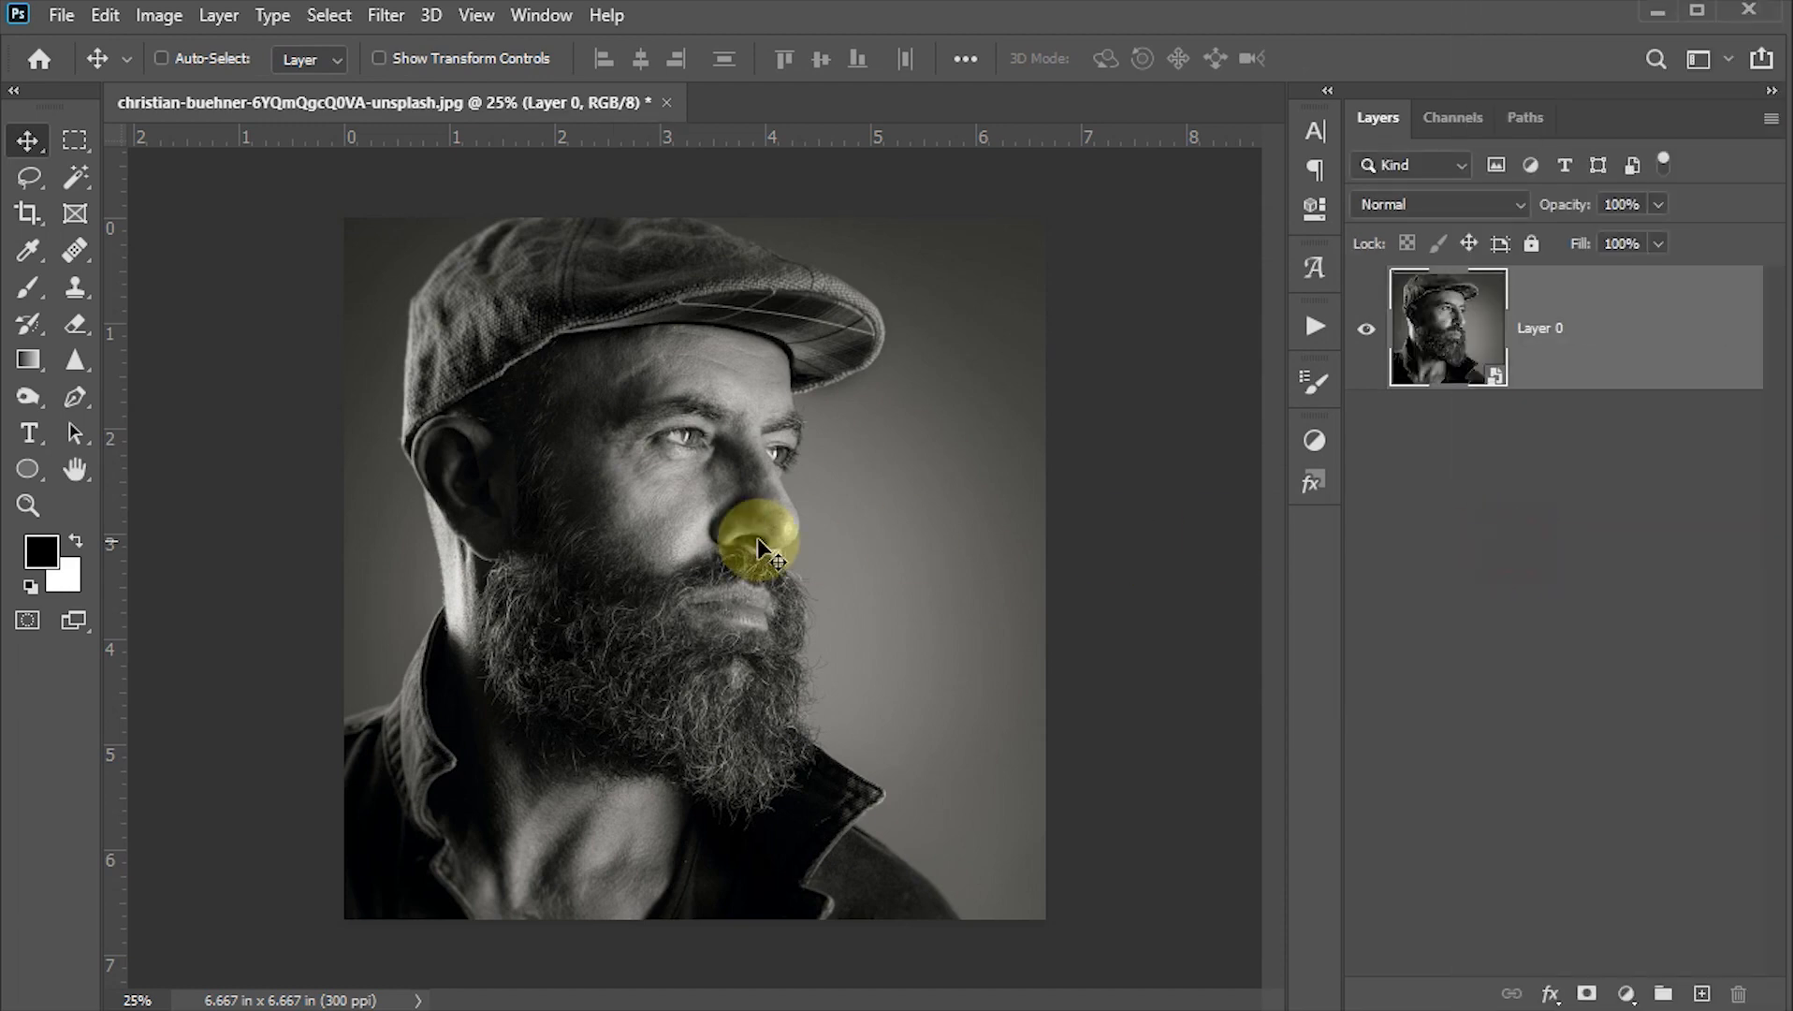
# Step: Start a Shadows/Highlights adjustment with its extended options shown, setting the Shadows amount to 50% and the Highlights amount to 20%
pyautogui.click(146, 13)
pyautogui.moveTo(209, 82)
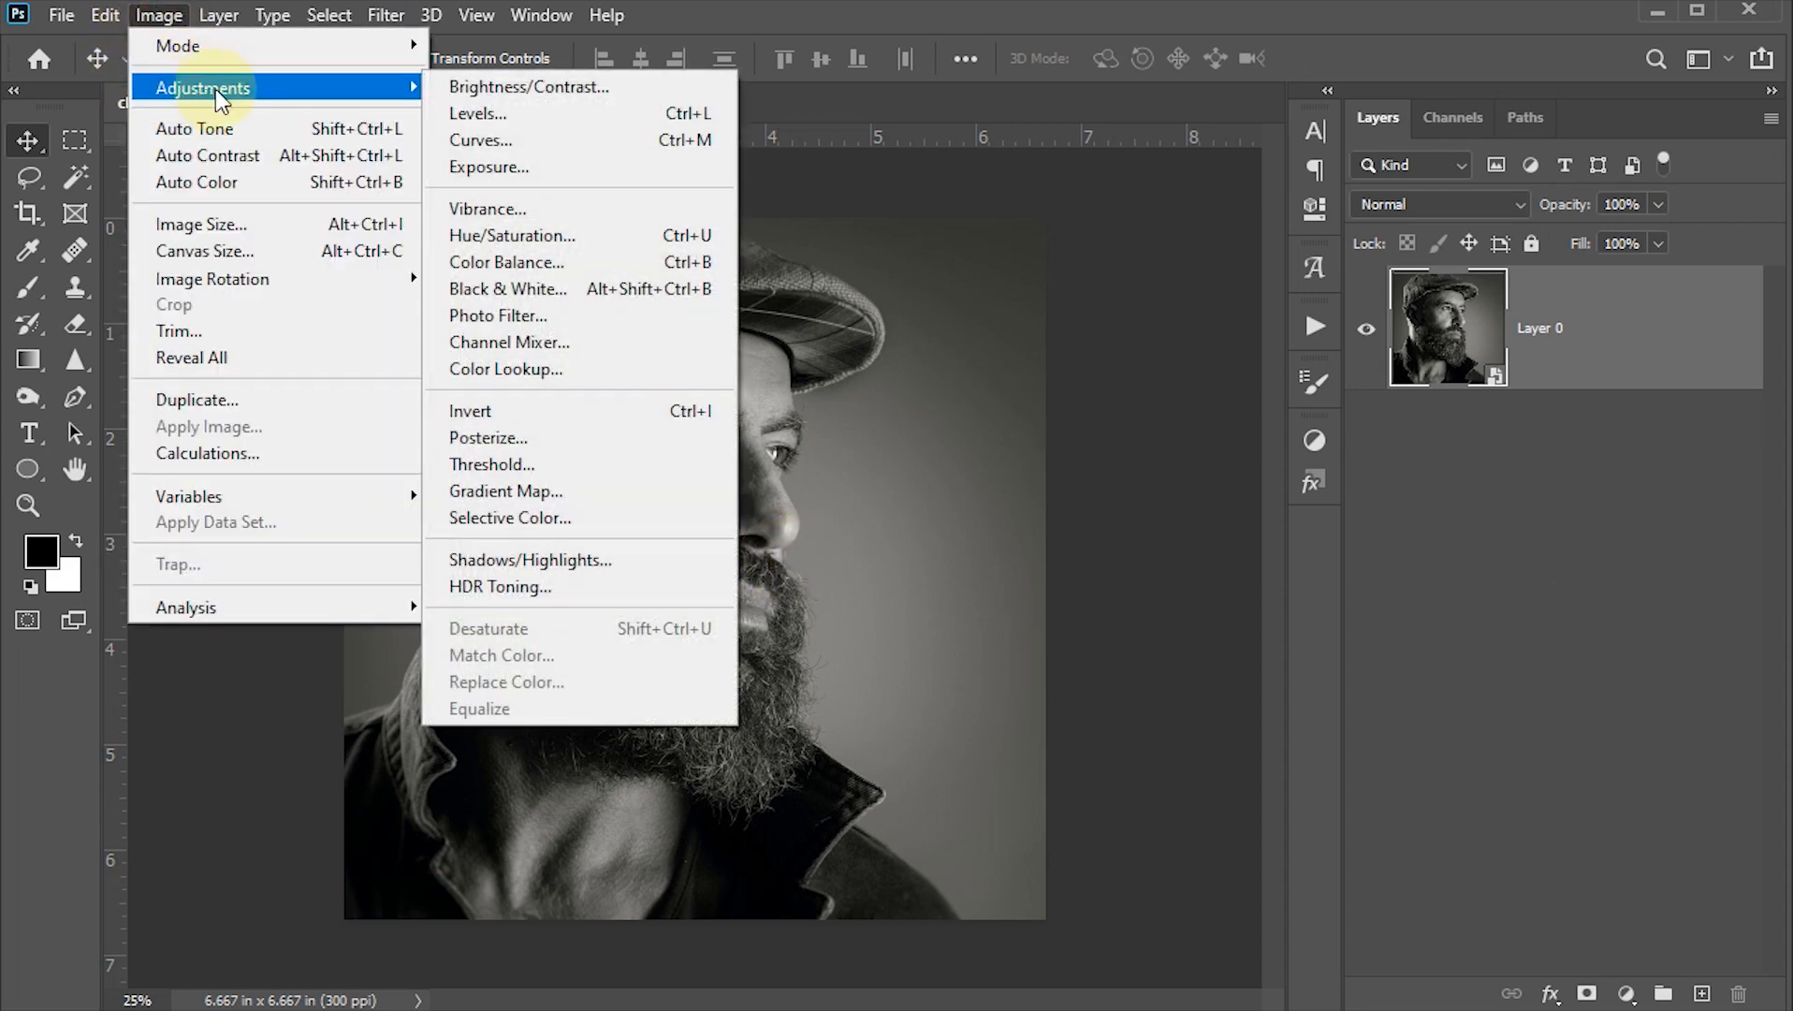
pyautogui.click(566, 560)
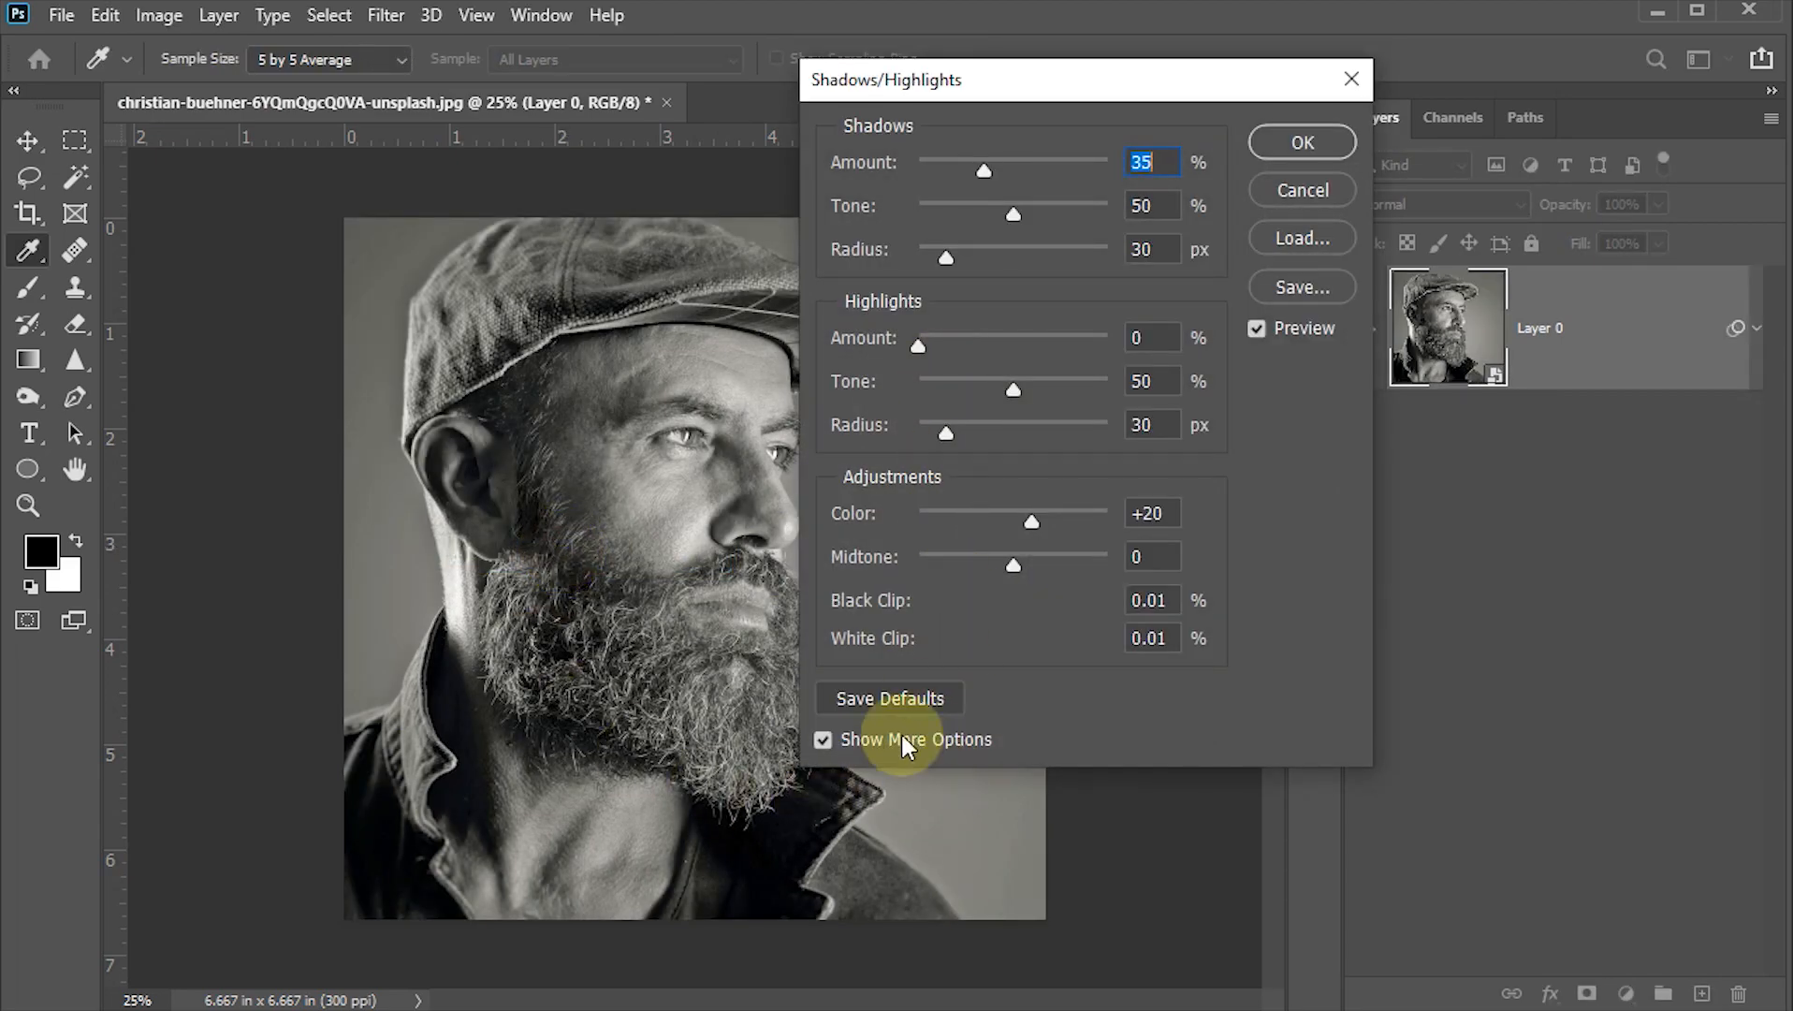
pyautogui.click(823, 739)
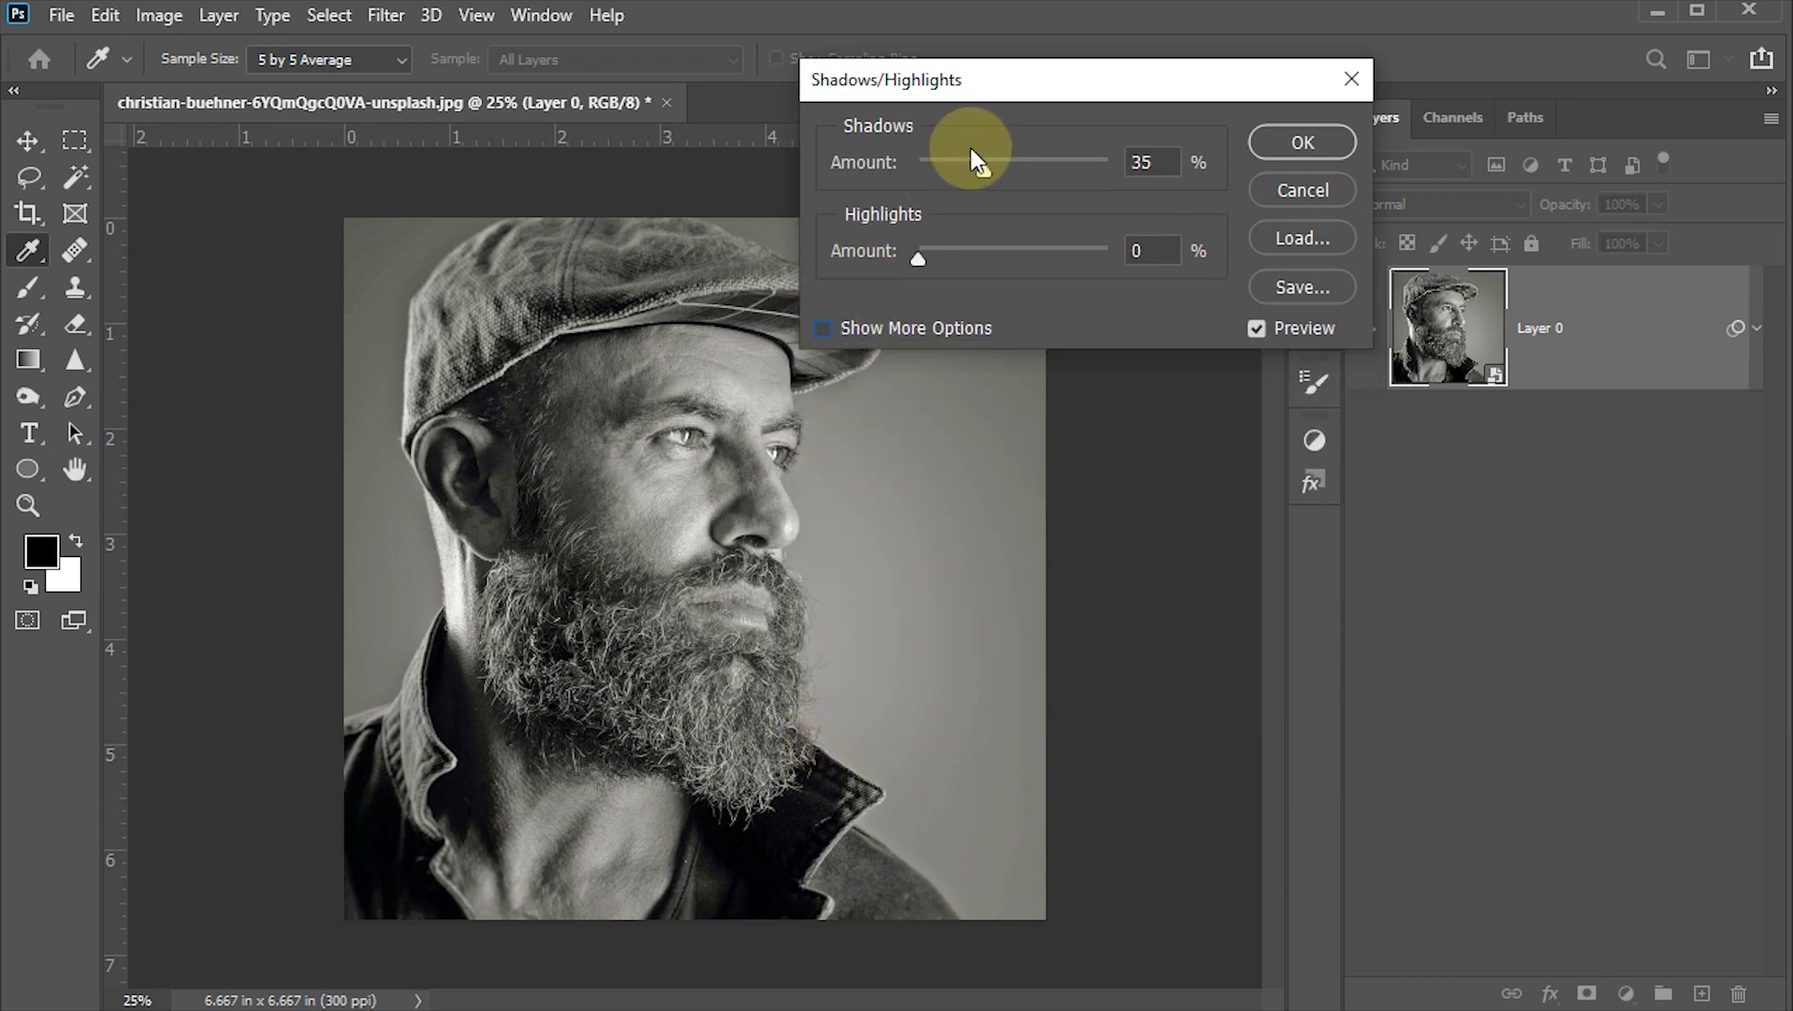
pyautogui.moveTo(980, 100); pyautogui.dragTo(957, 128)
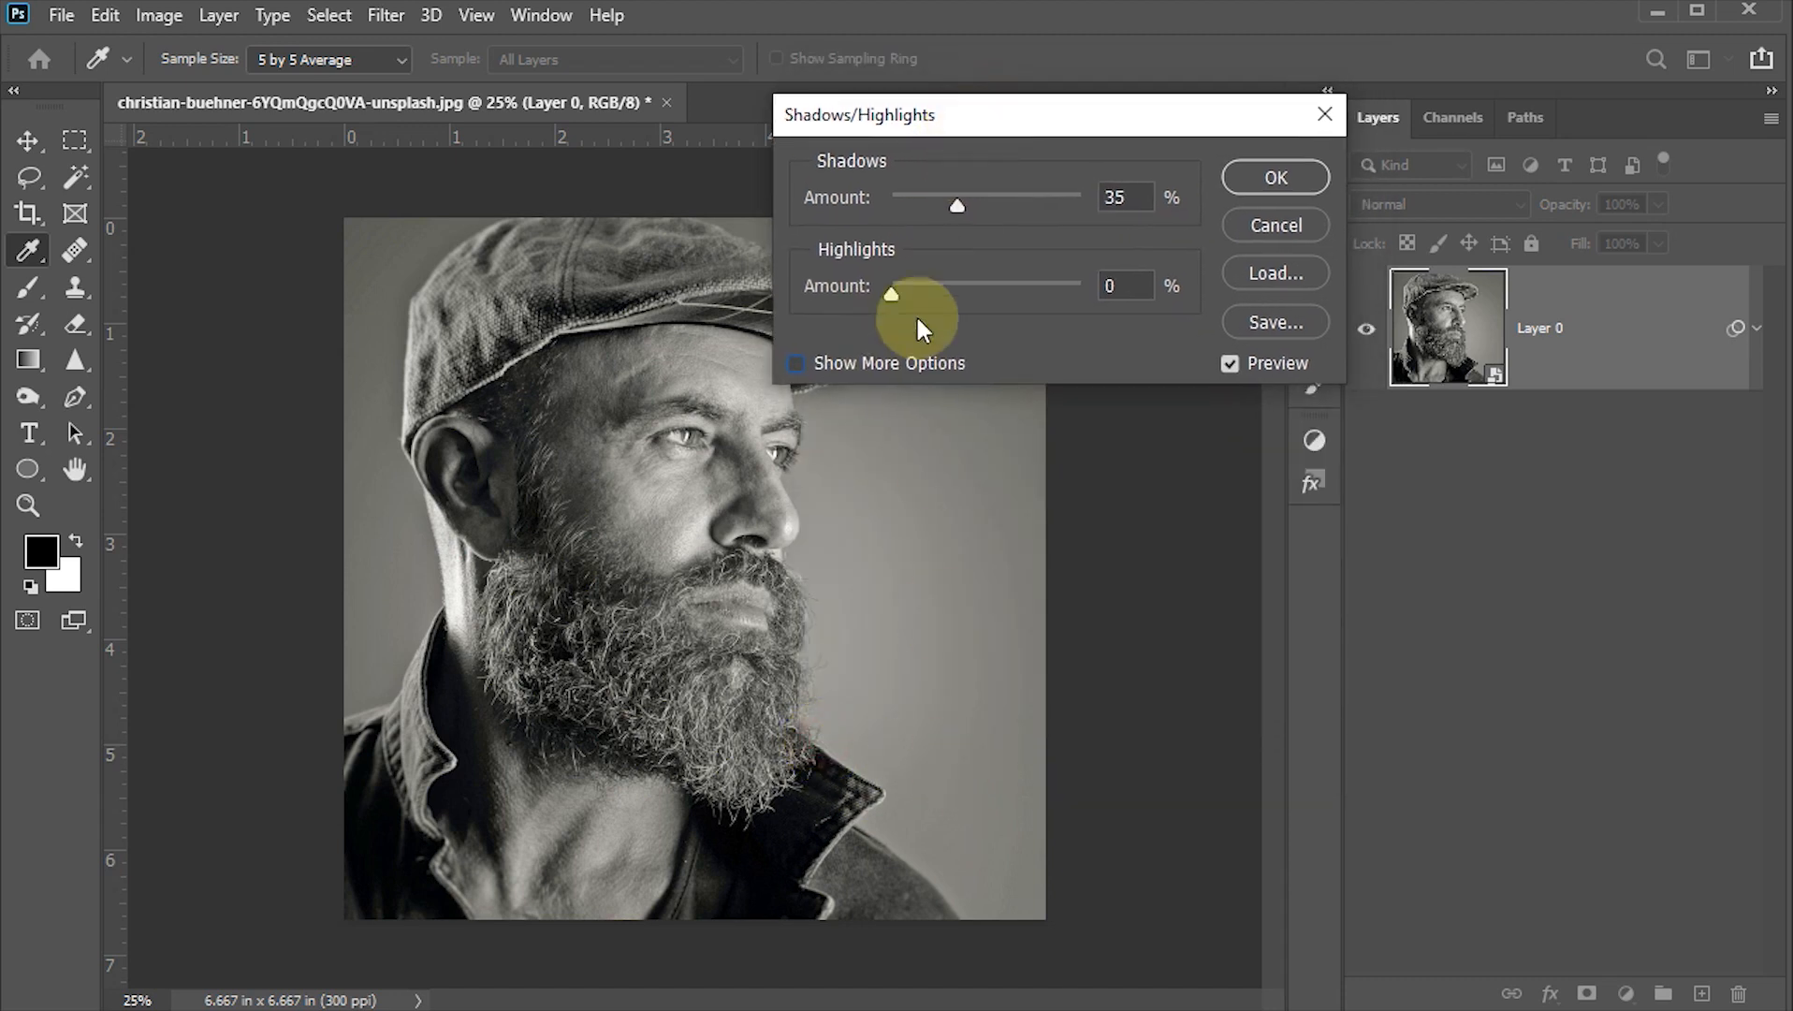
pyautogui.click(795, 363)
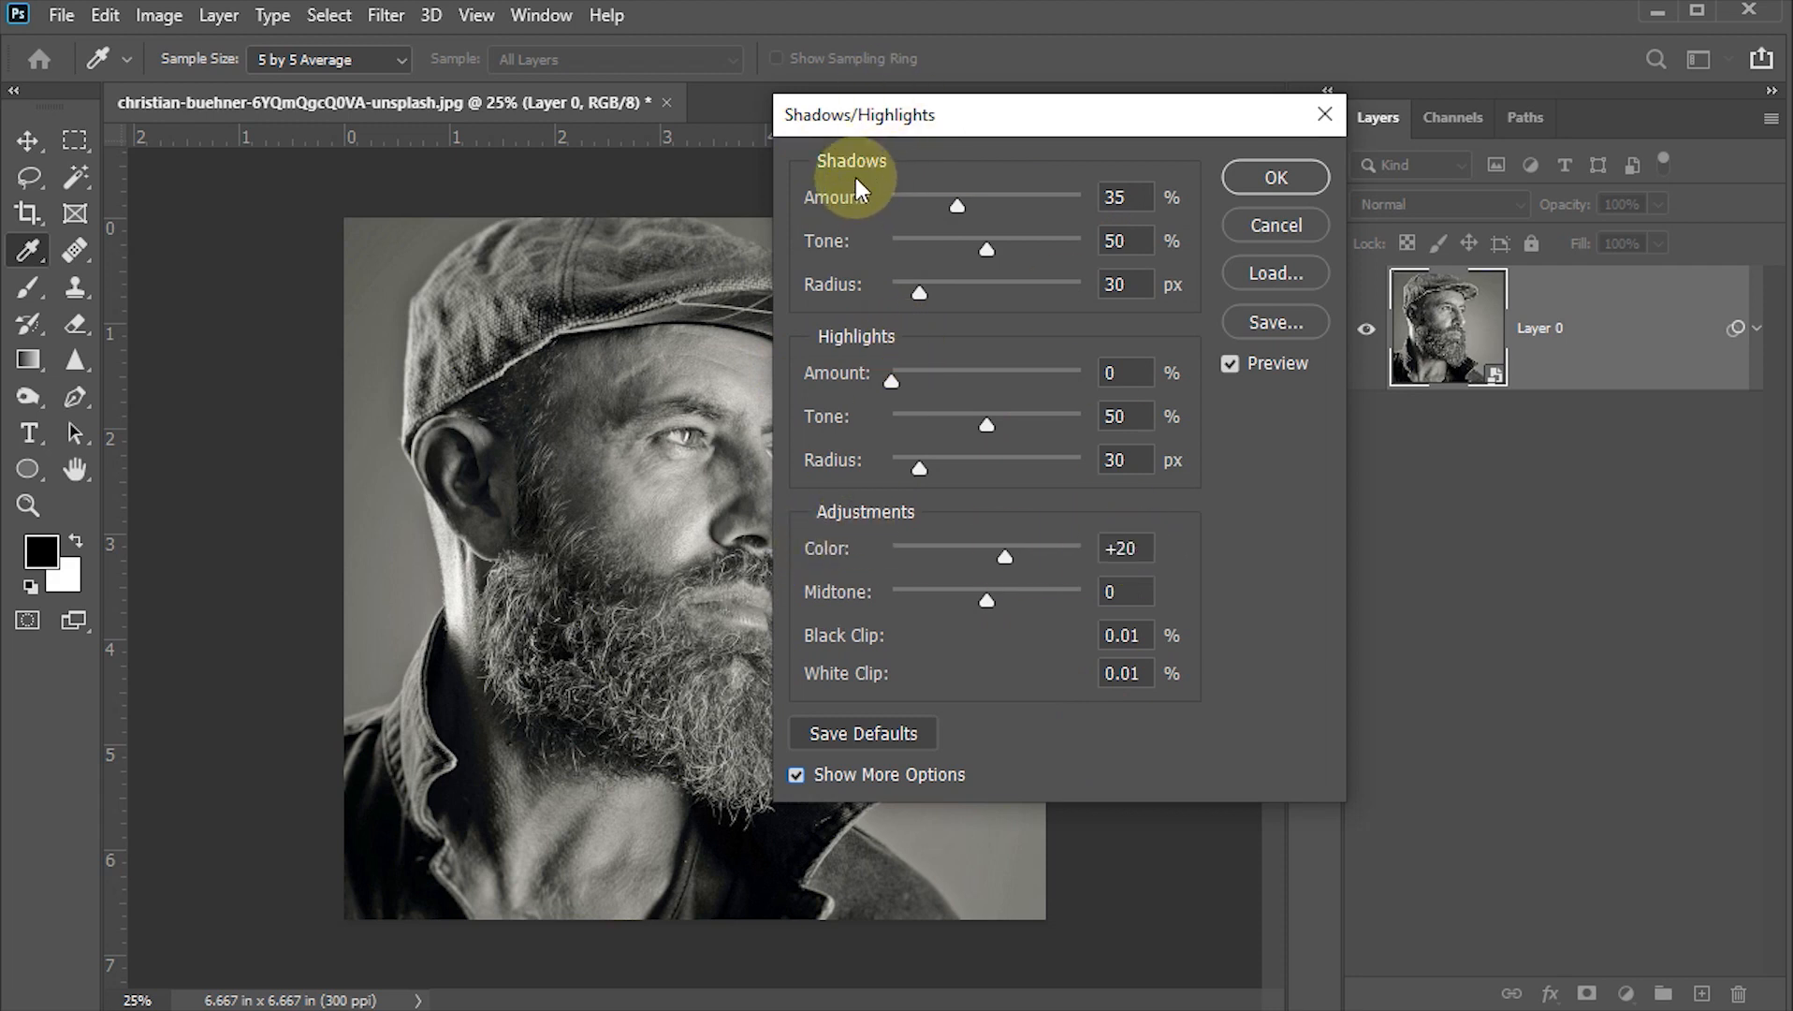
pyautogui.moveTo(1130, 194); pyautogui.dragTo(1088, 202)
pyautogui.write('5')
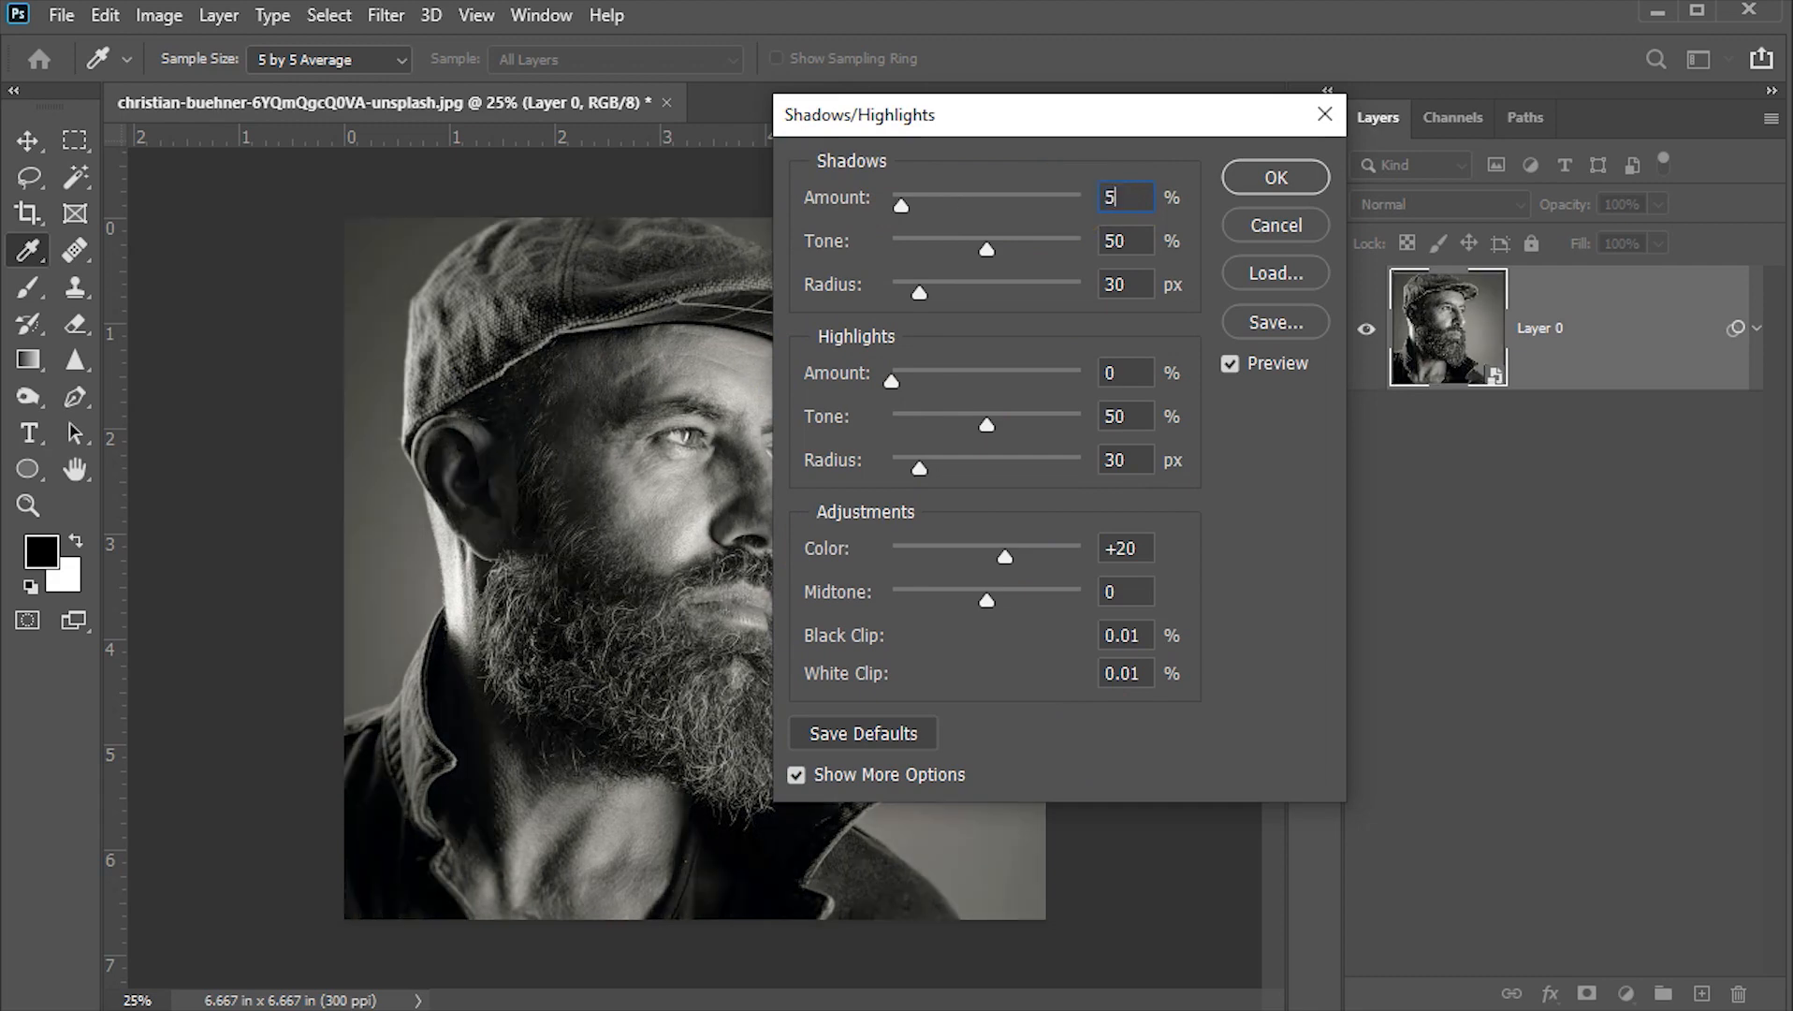
pyautogui.write('0')
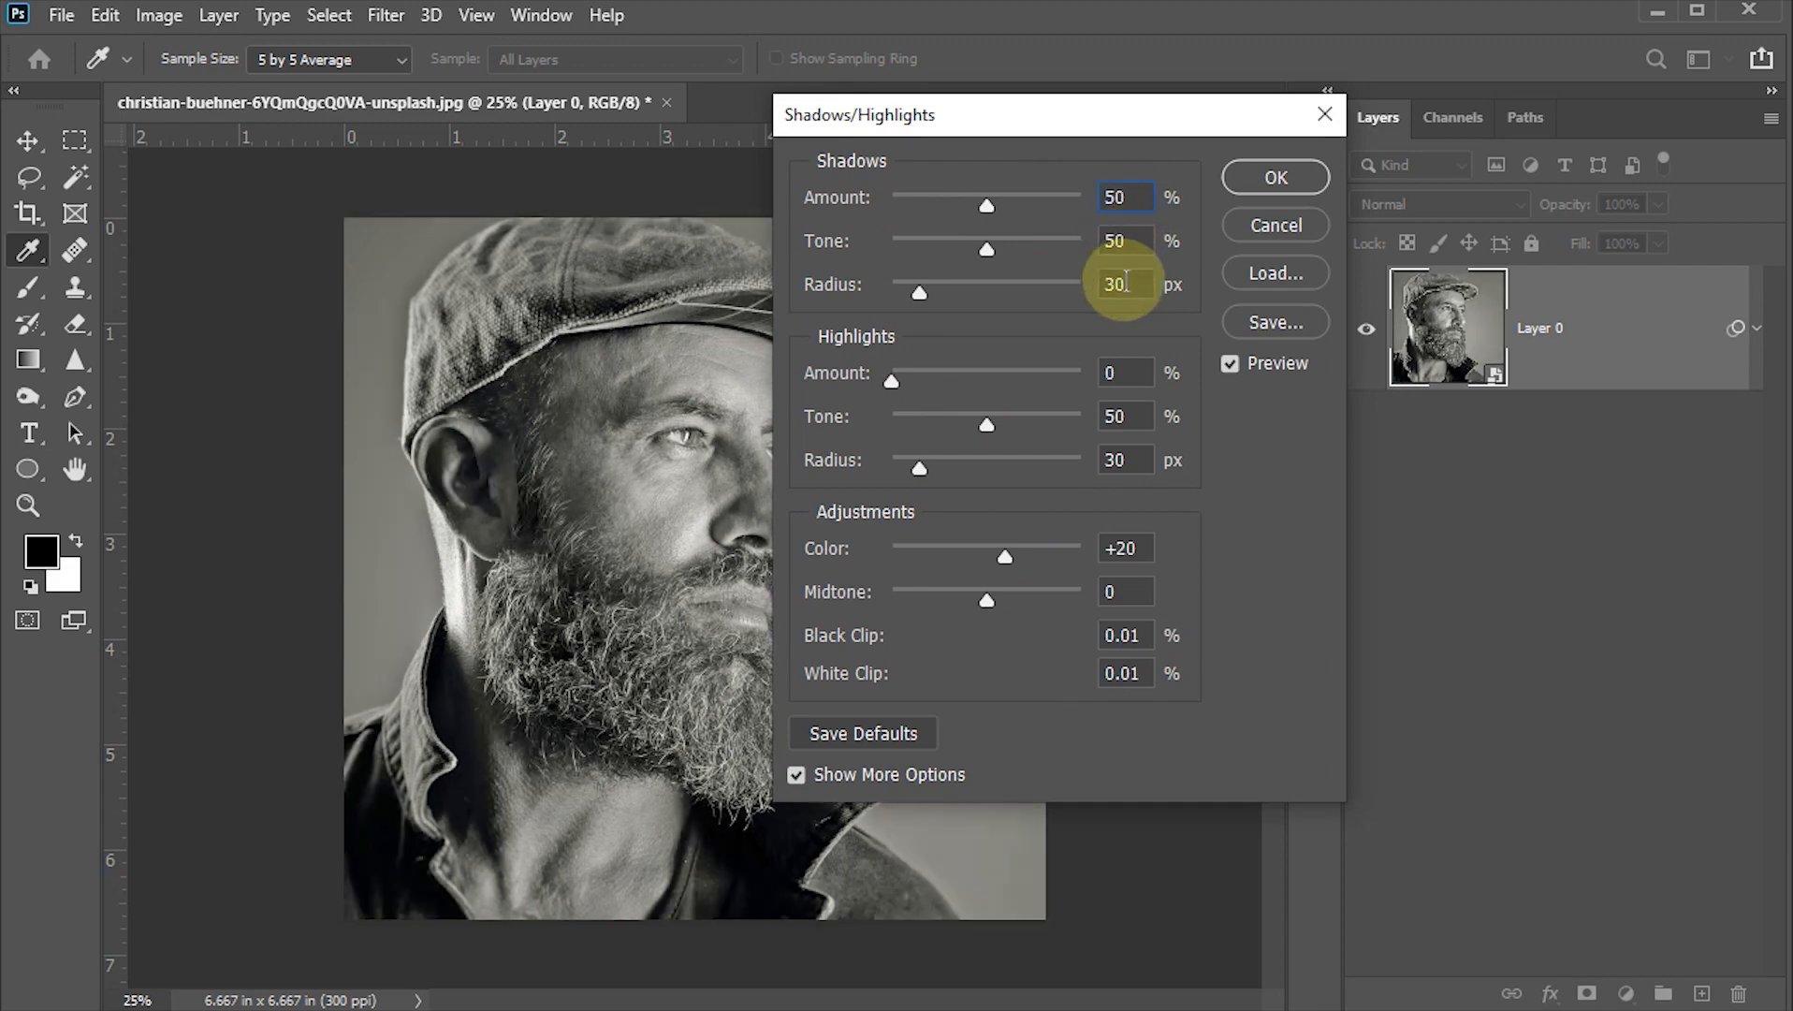
pyautogui.doubleClick(1110, 374)
pyautogui.write('20')
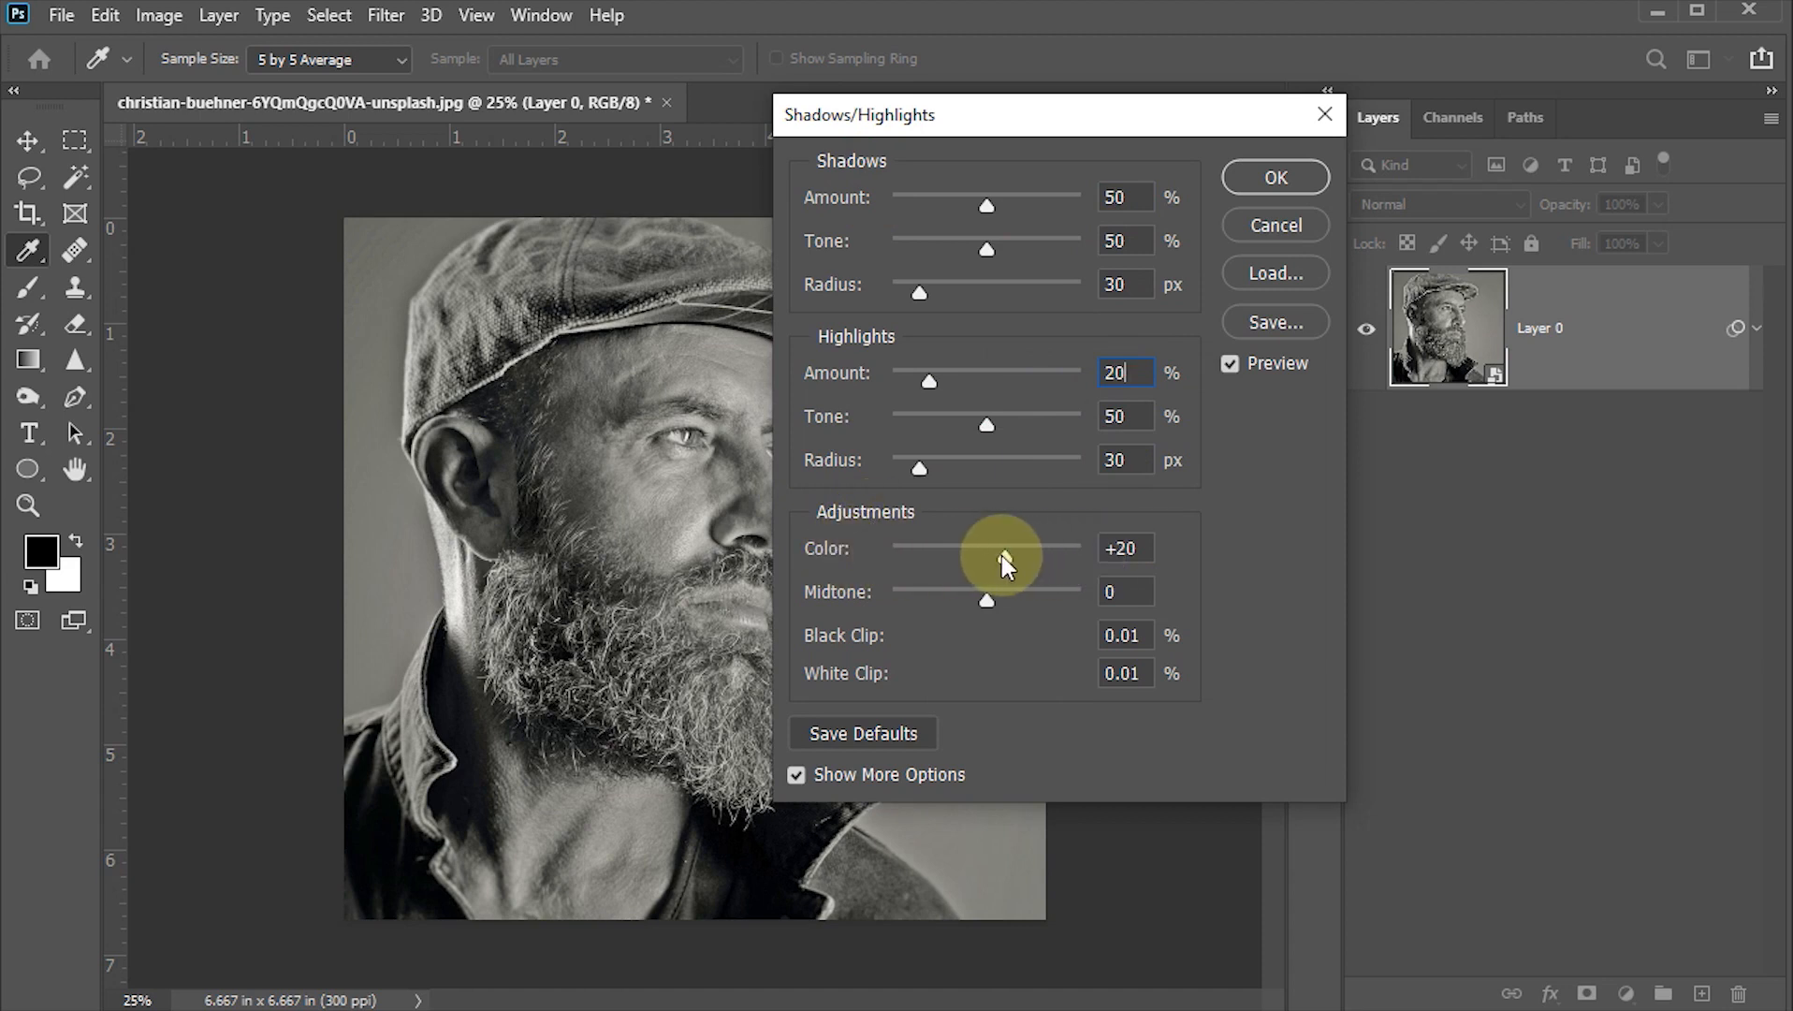
# Step: Set the adjustment's Color to -100 and Midtone to +100, and apply Shadows/Highlights to the layer
pyautogui.moveTo(1002, 555); pyautogui.dragTo(873, 550)
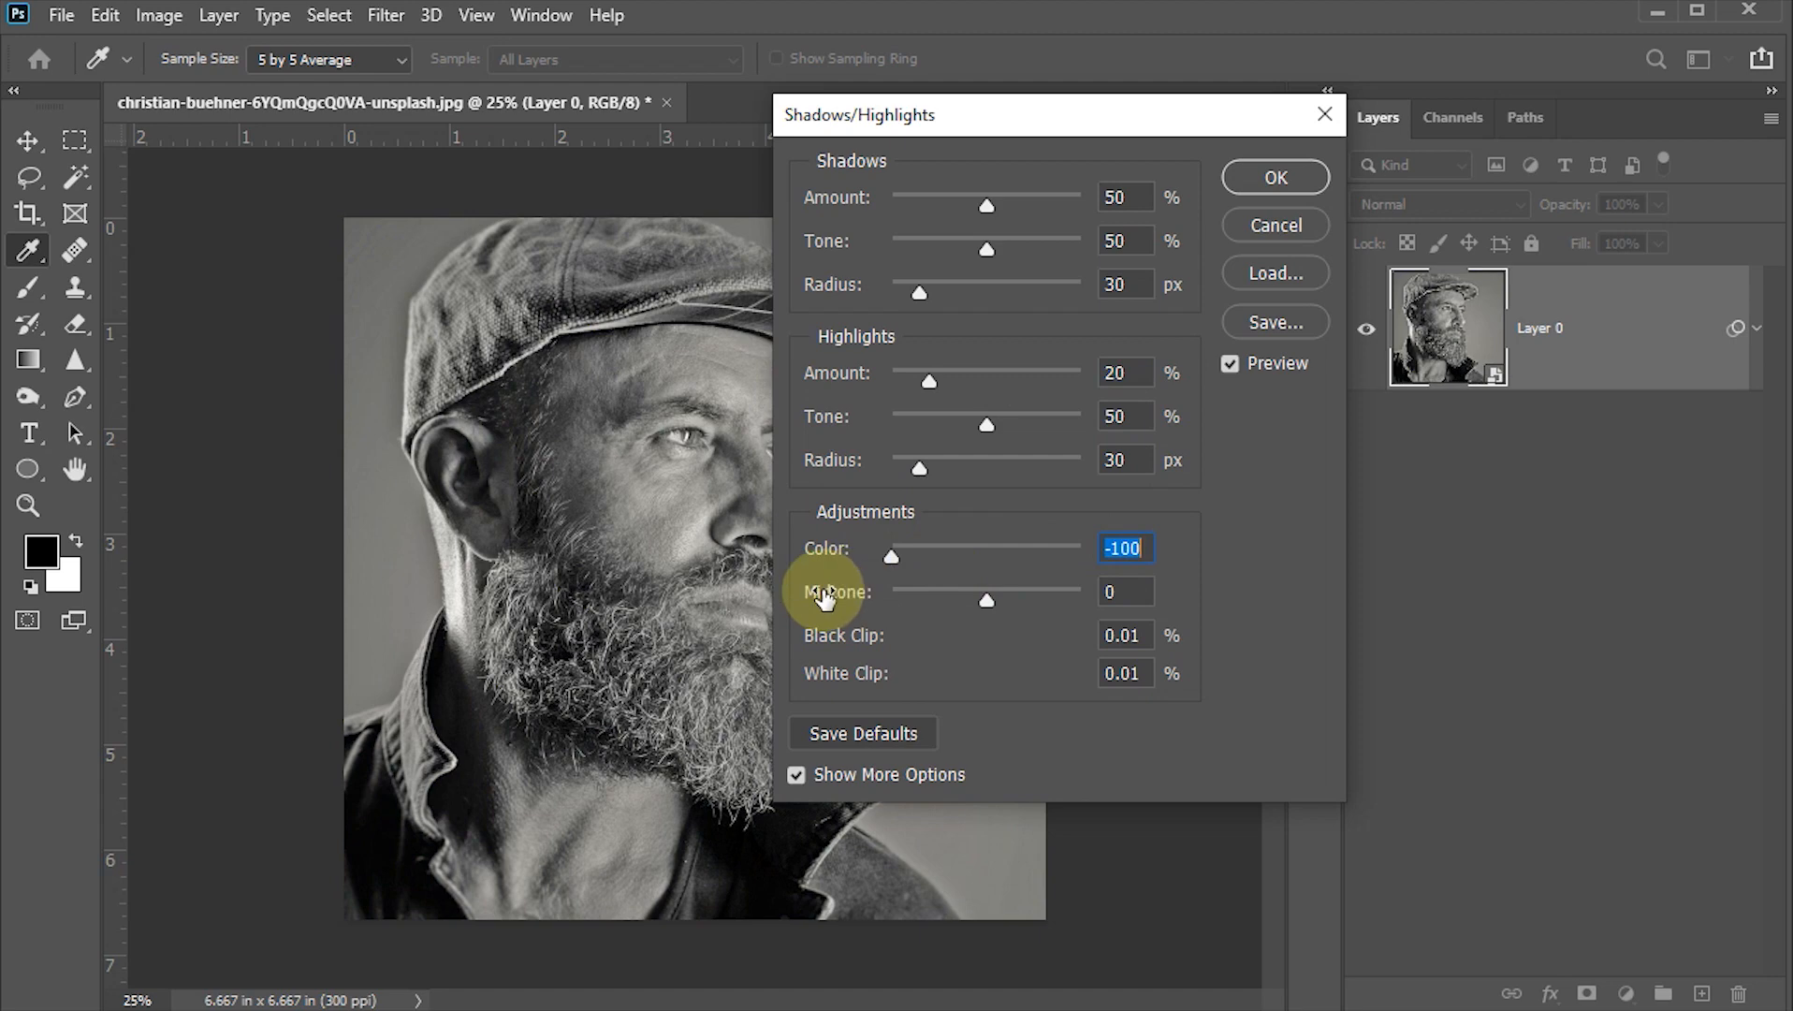
pyautogui.moveTo(988, 600); pyautogui.dragTo(1115, 604)
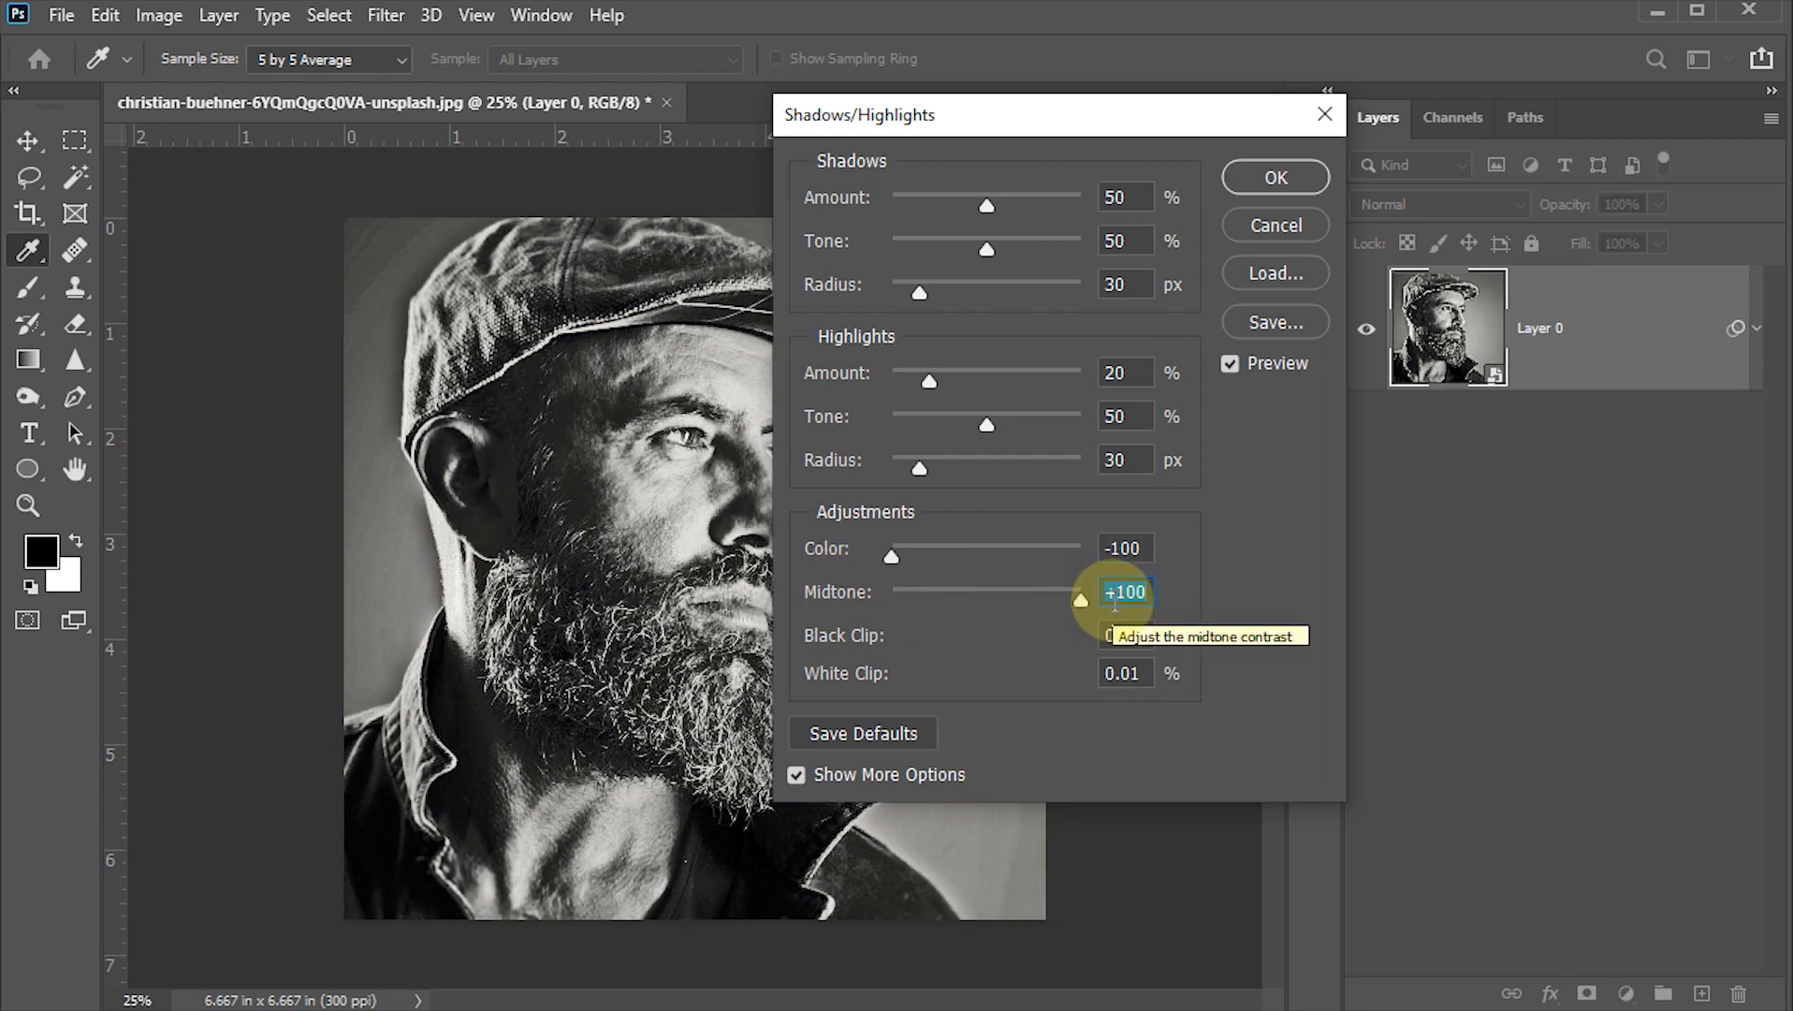
pyautogui.click(1281, 171)
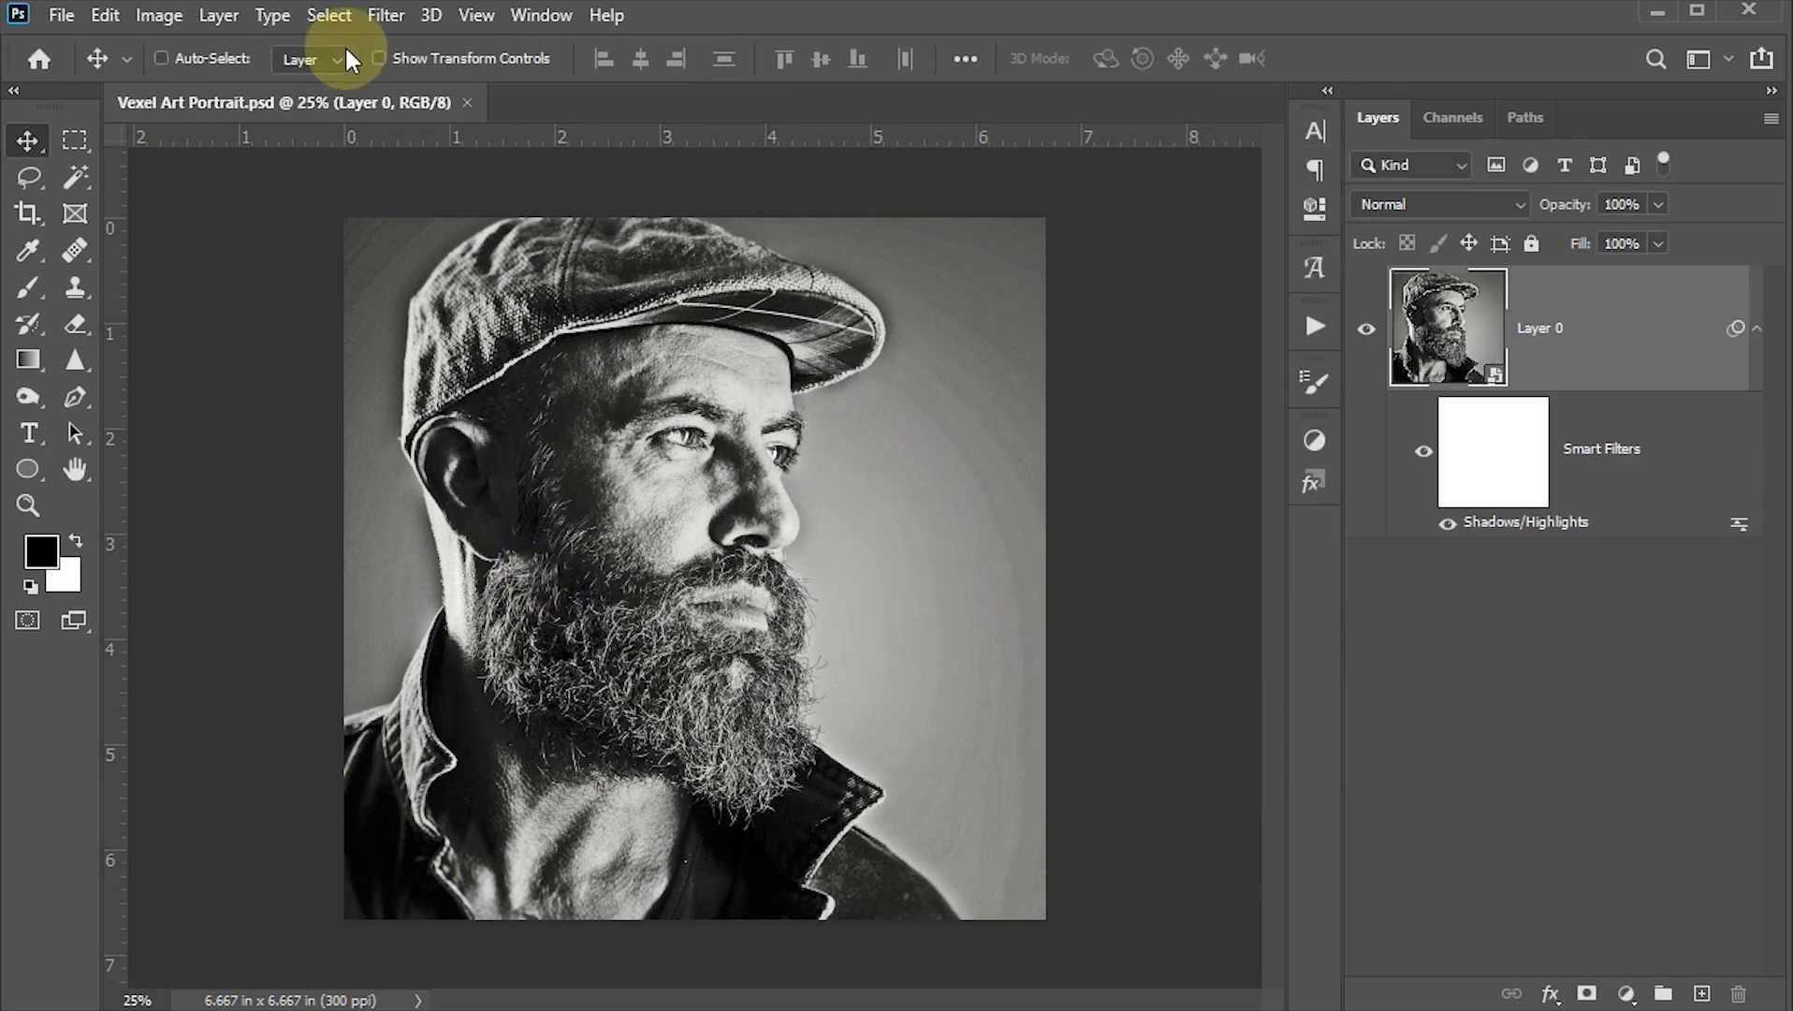
# Step: Apply an Unsharp Mask filter with an amount of 500%, a radius of 5.0 pixels and a threshold of 0 levels
pyautogui.click(384, 16)
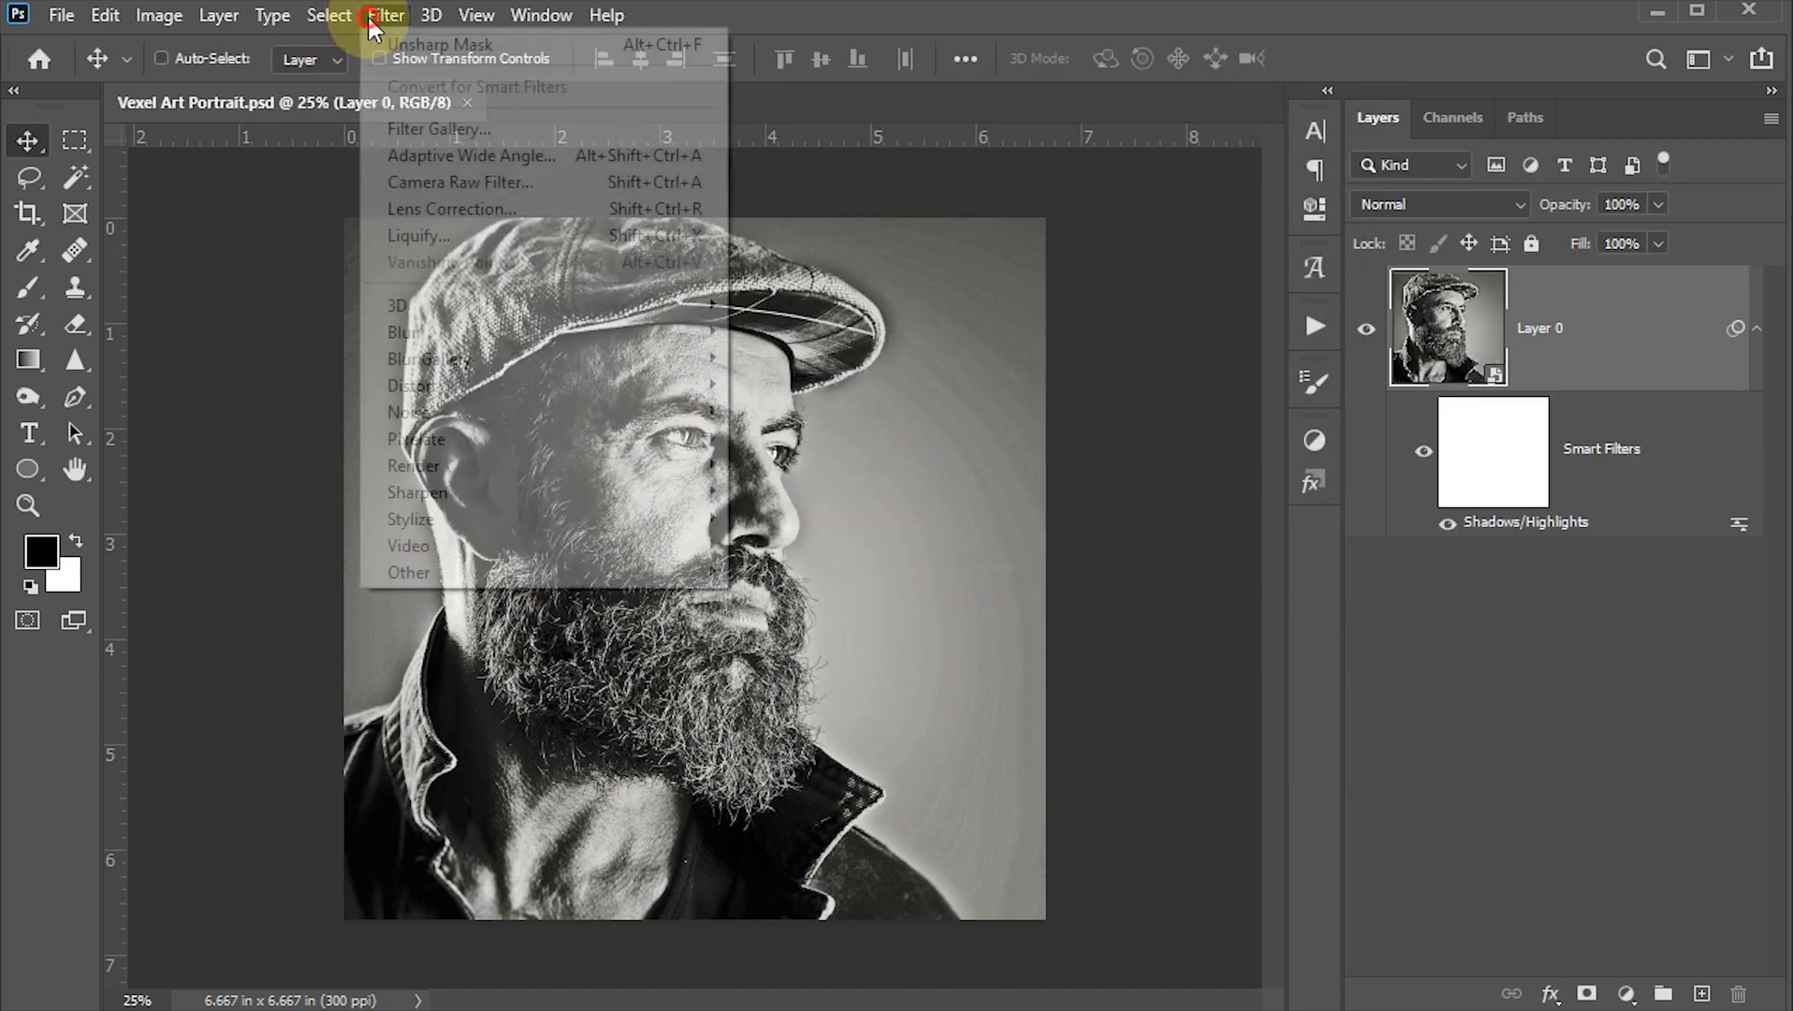
pyautogui.moveTo(465, 501)
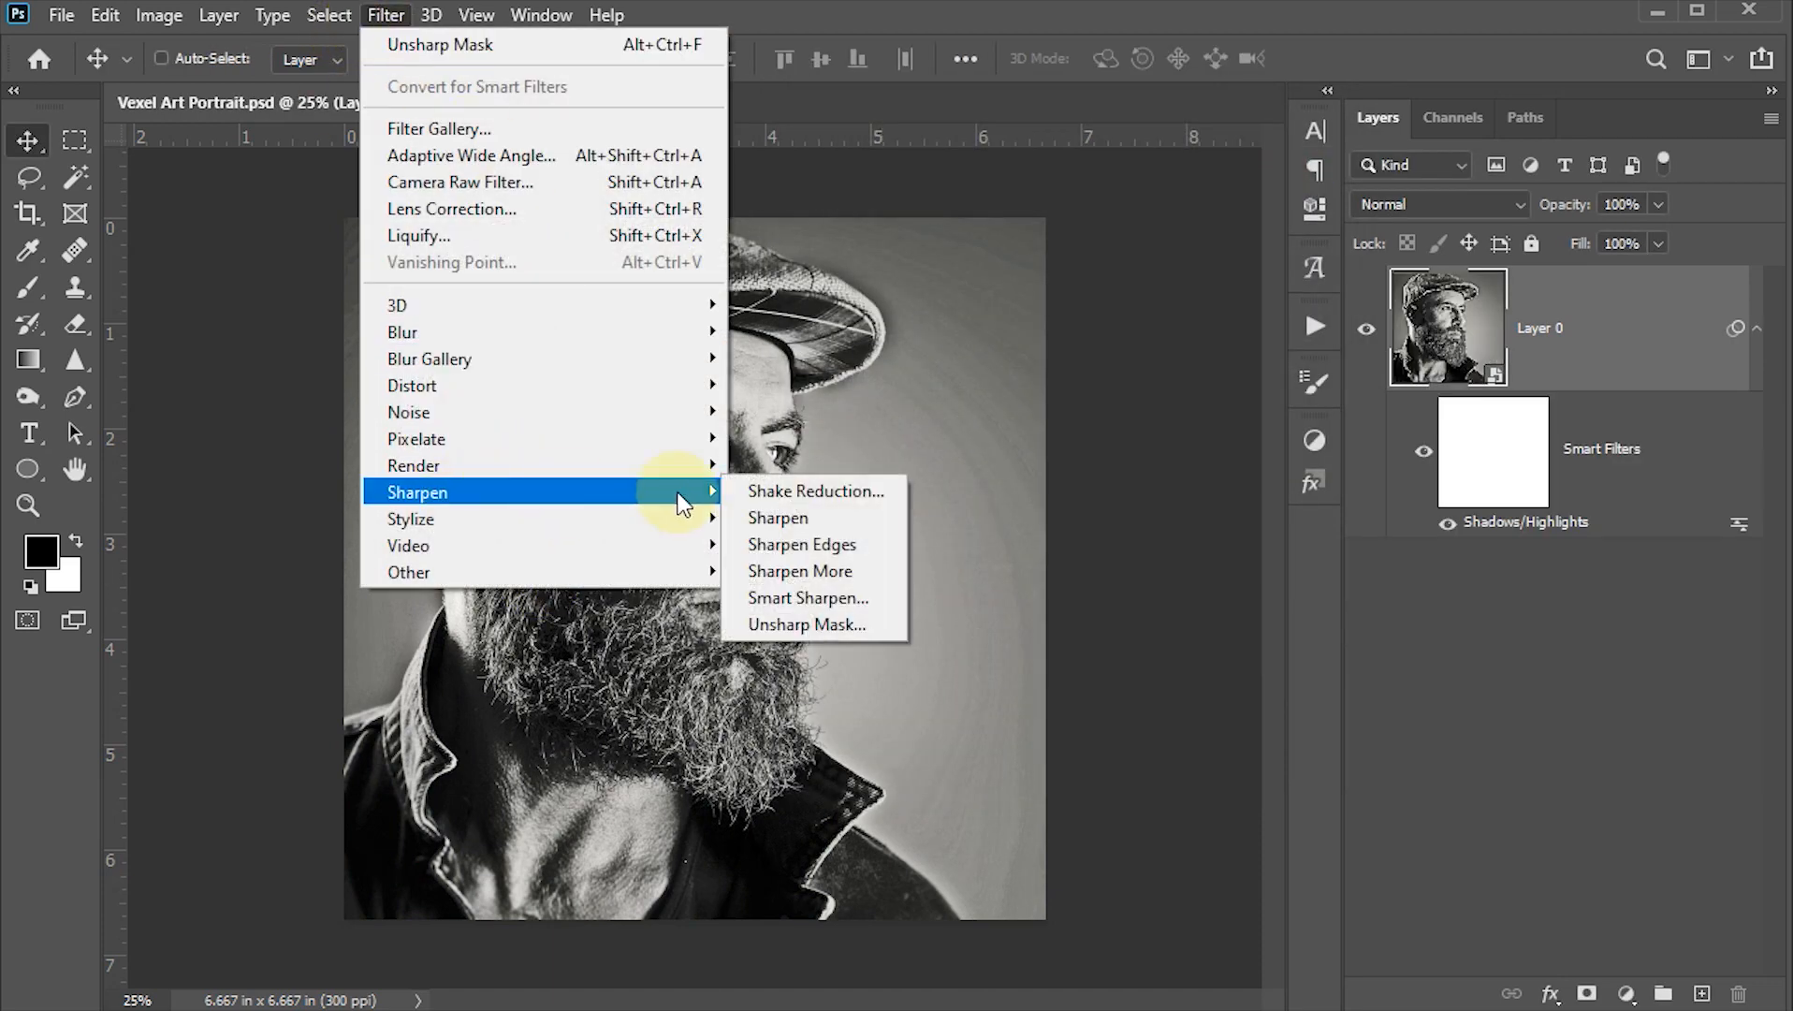
pyautogui.click(801, 629)
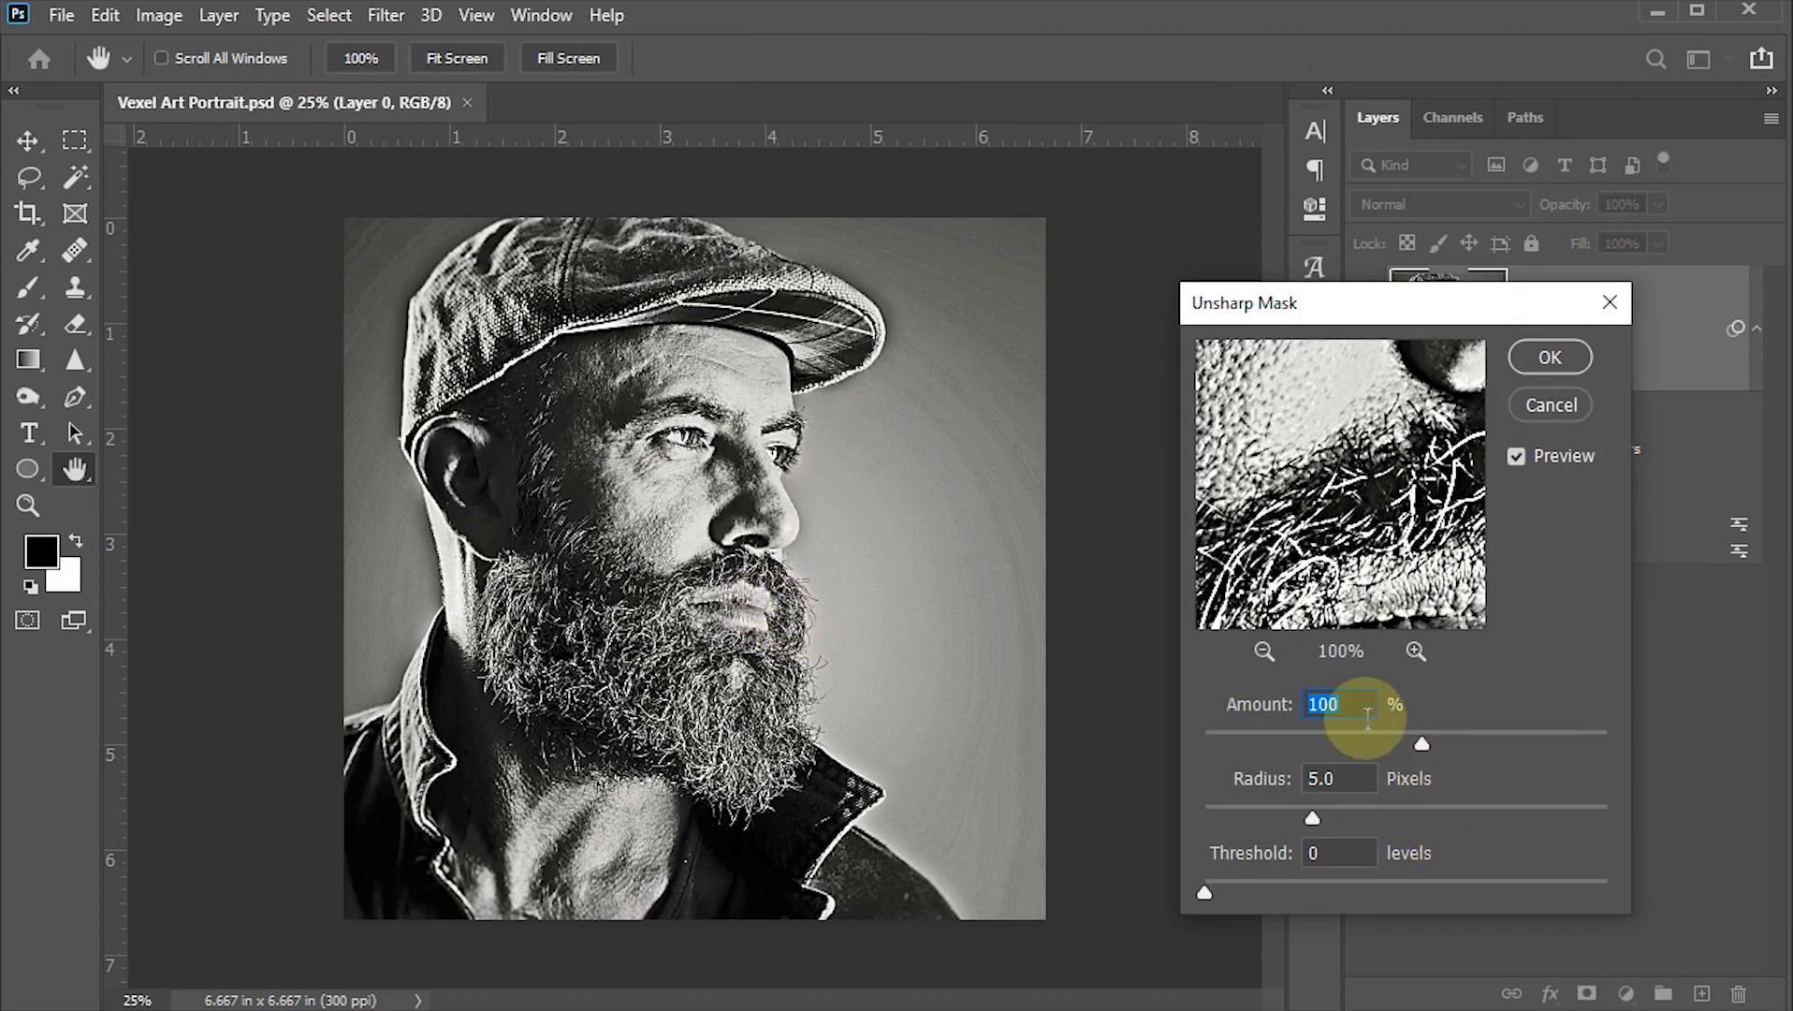
pyautogui.write('500')
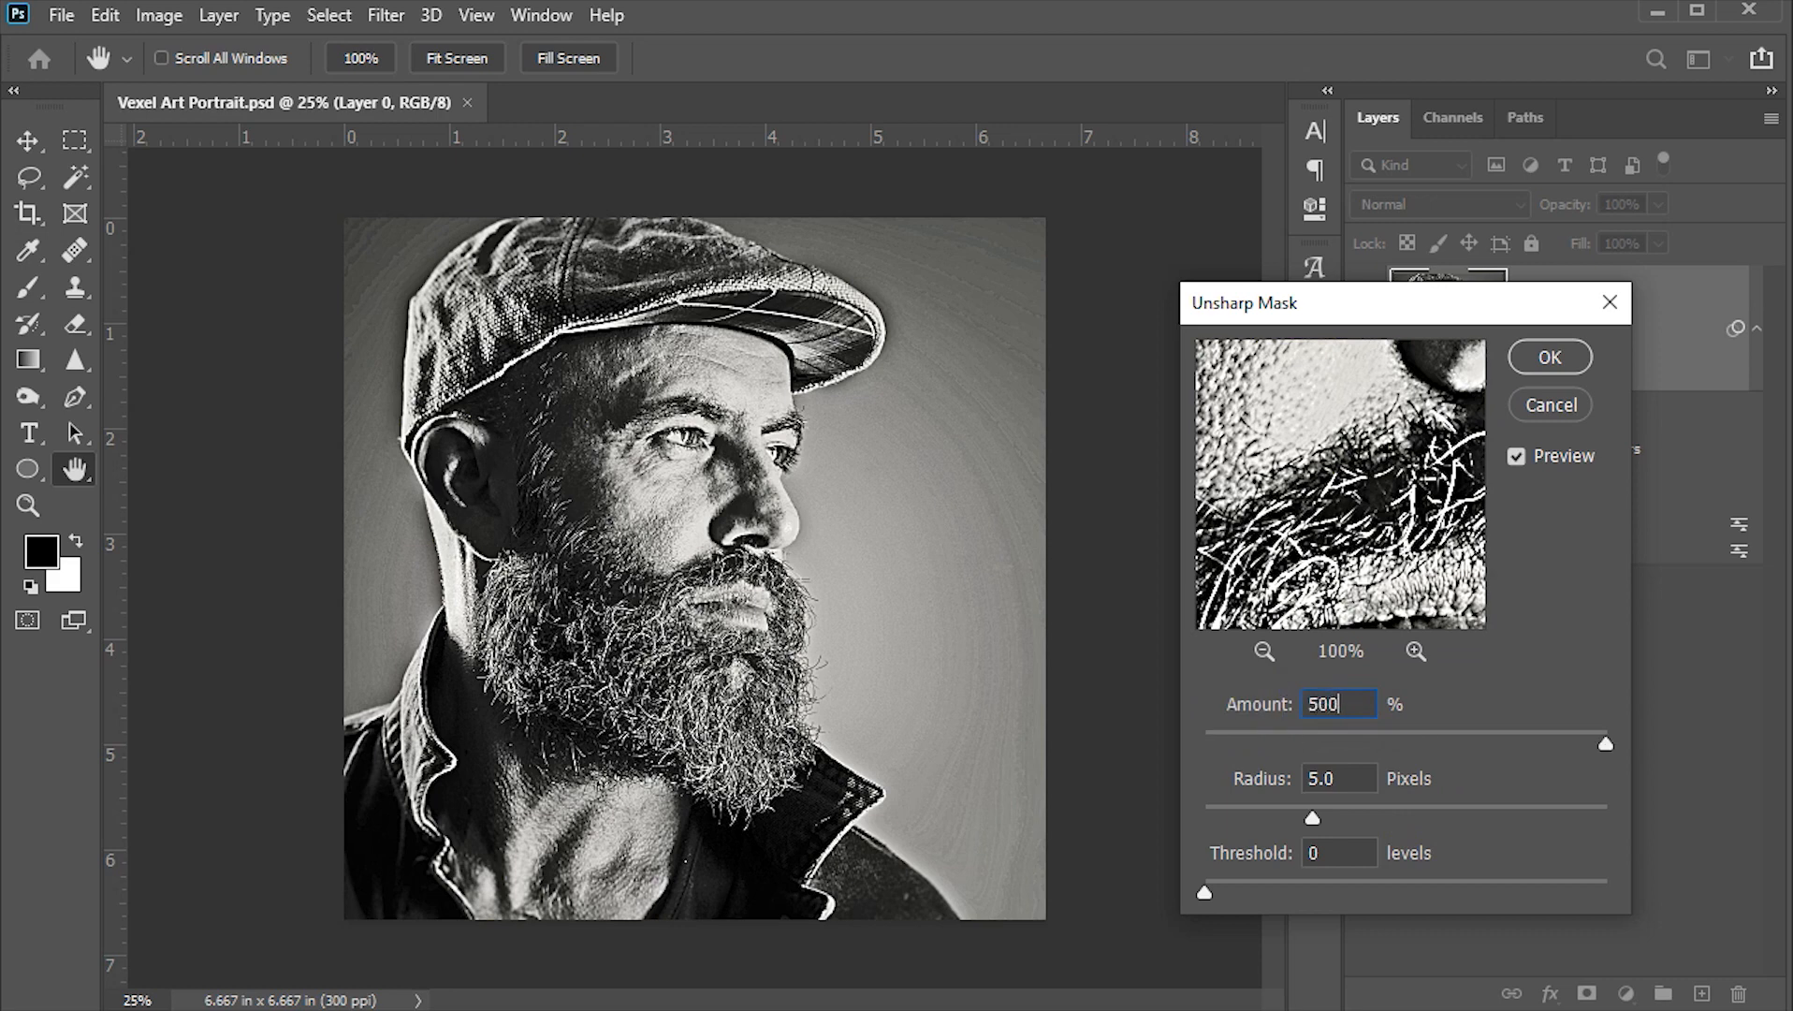
pyautogui.click(1338, 778)
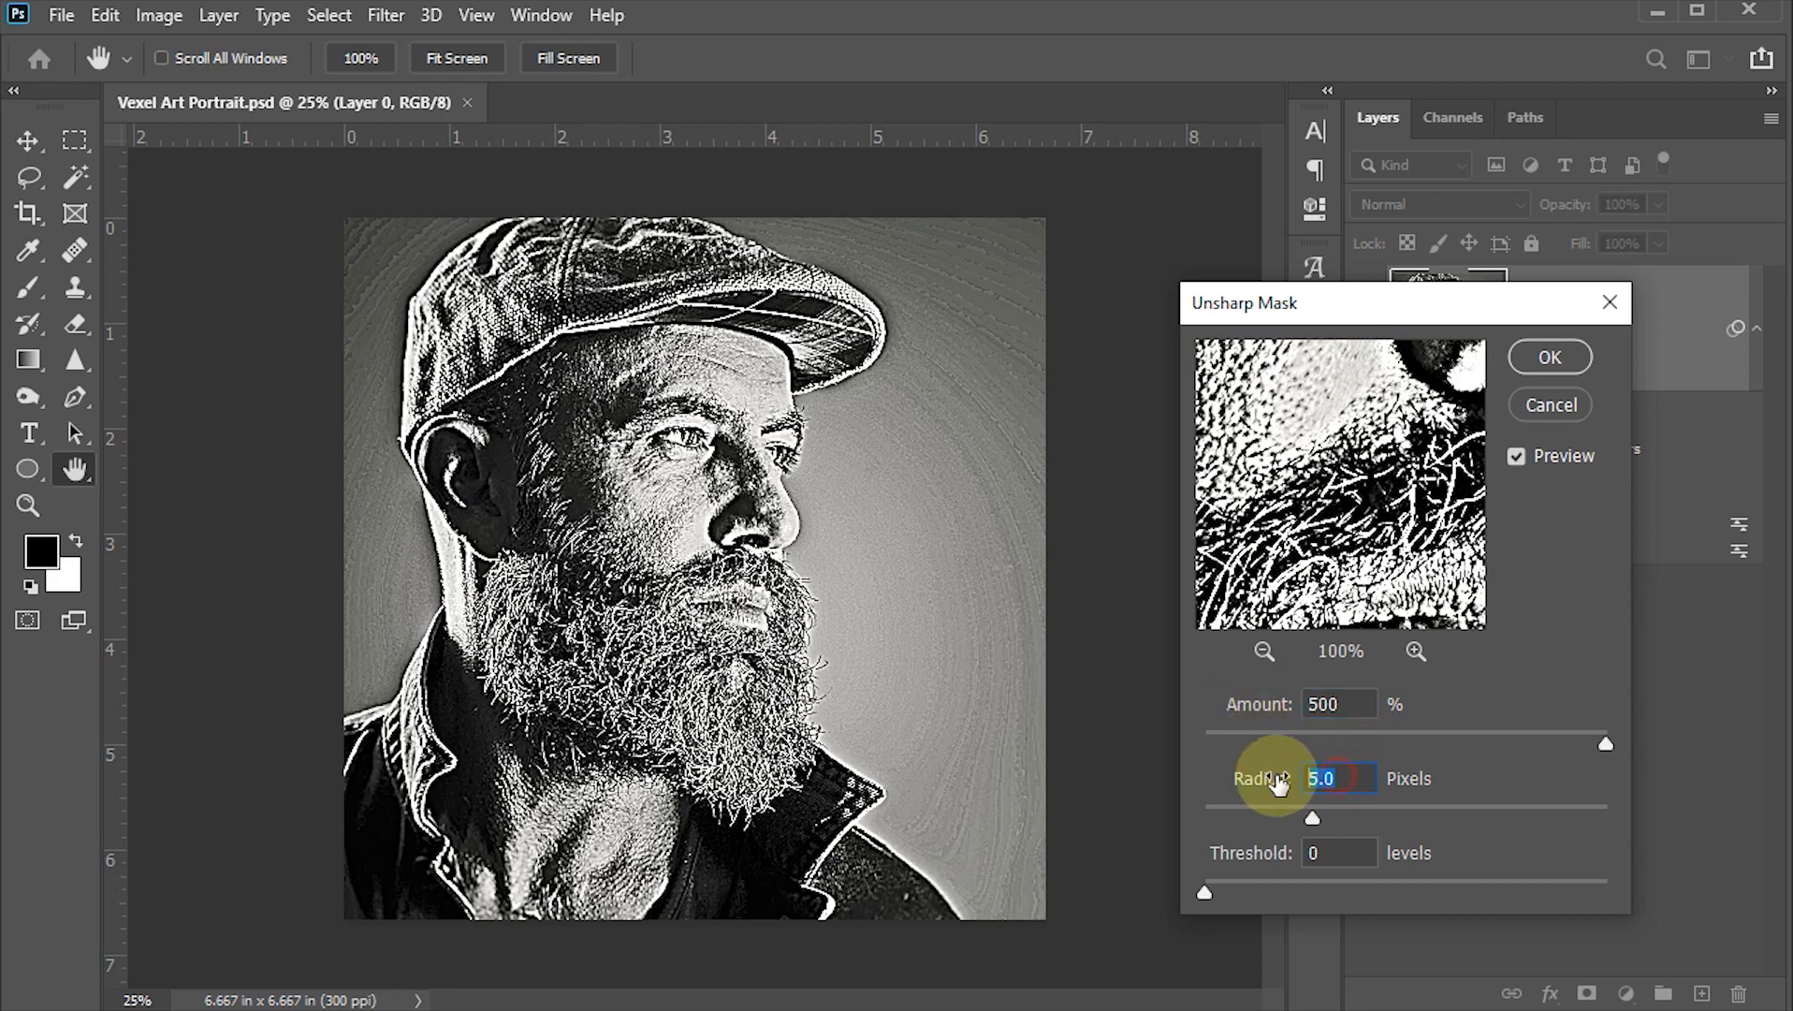
pyautogui.click(1322, 854)
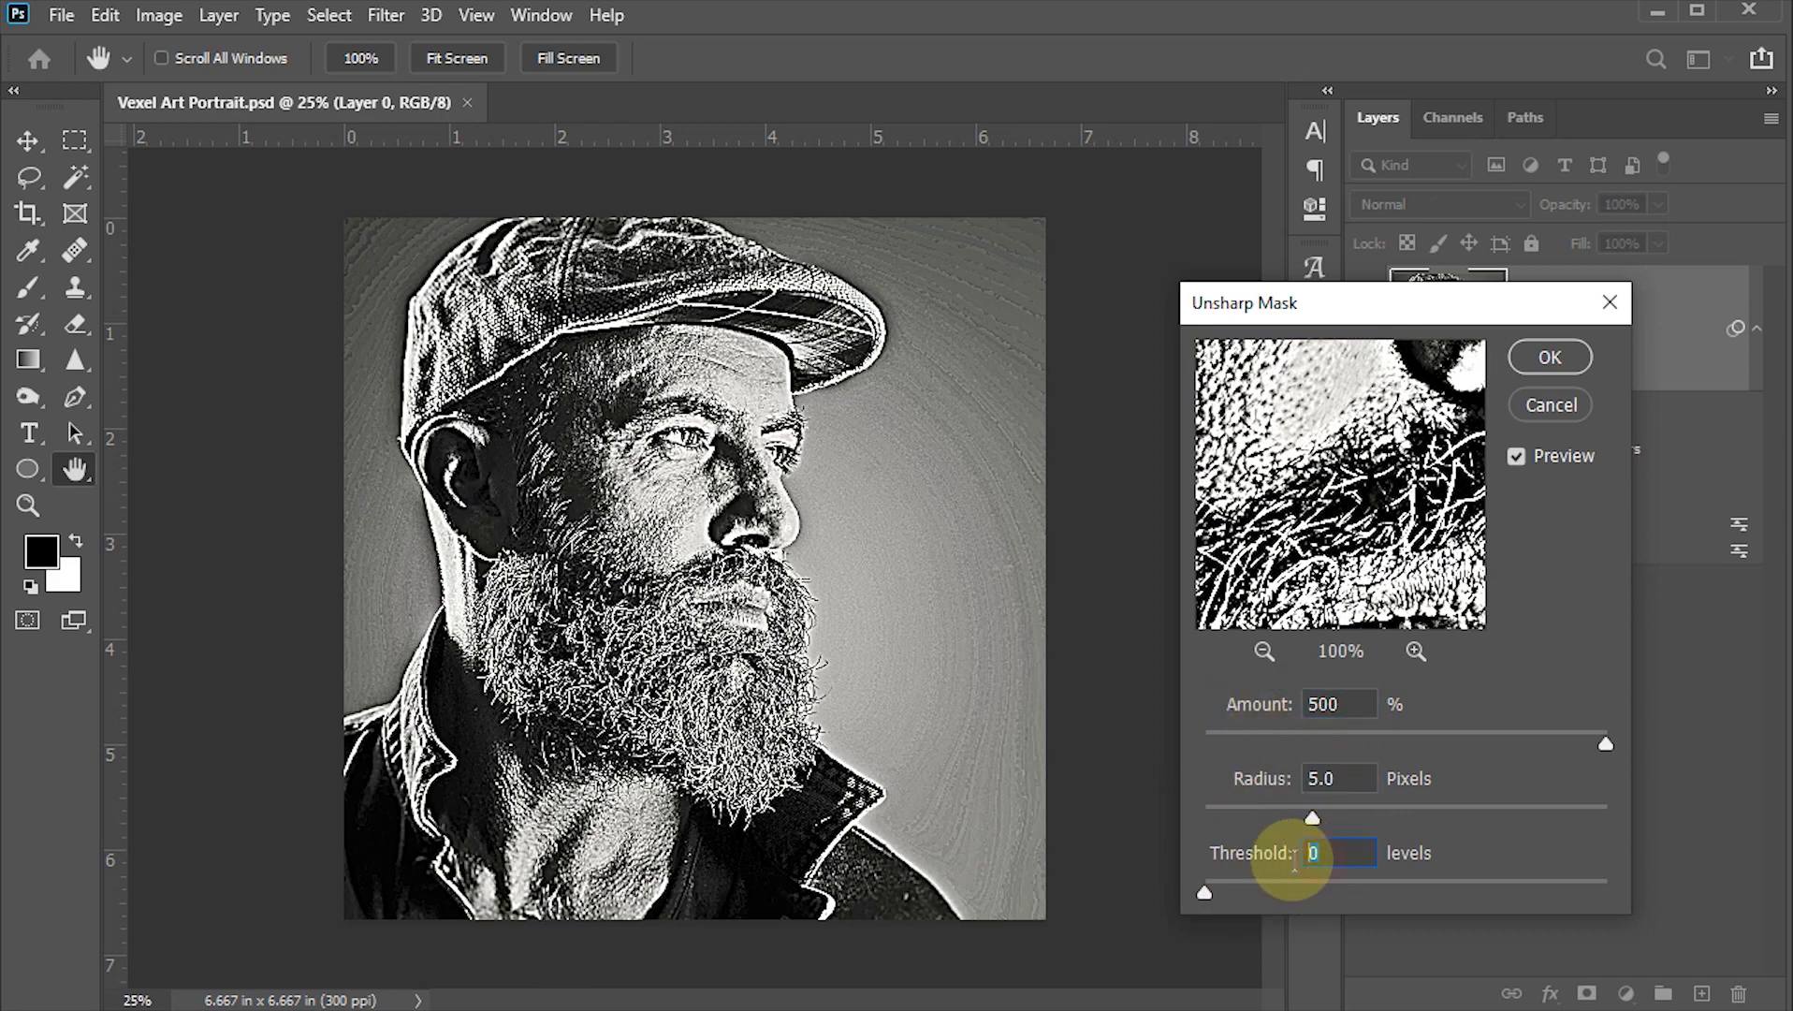
pyautogui.click(1554, 354)
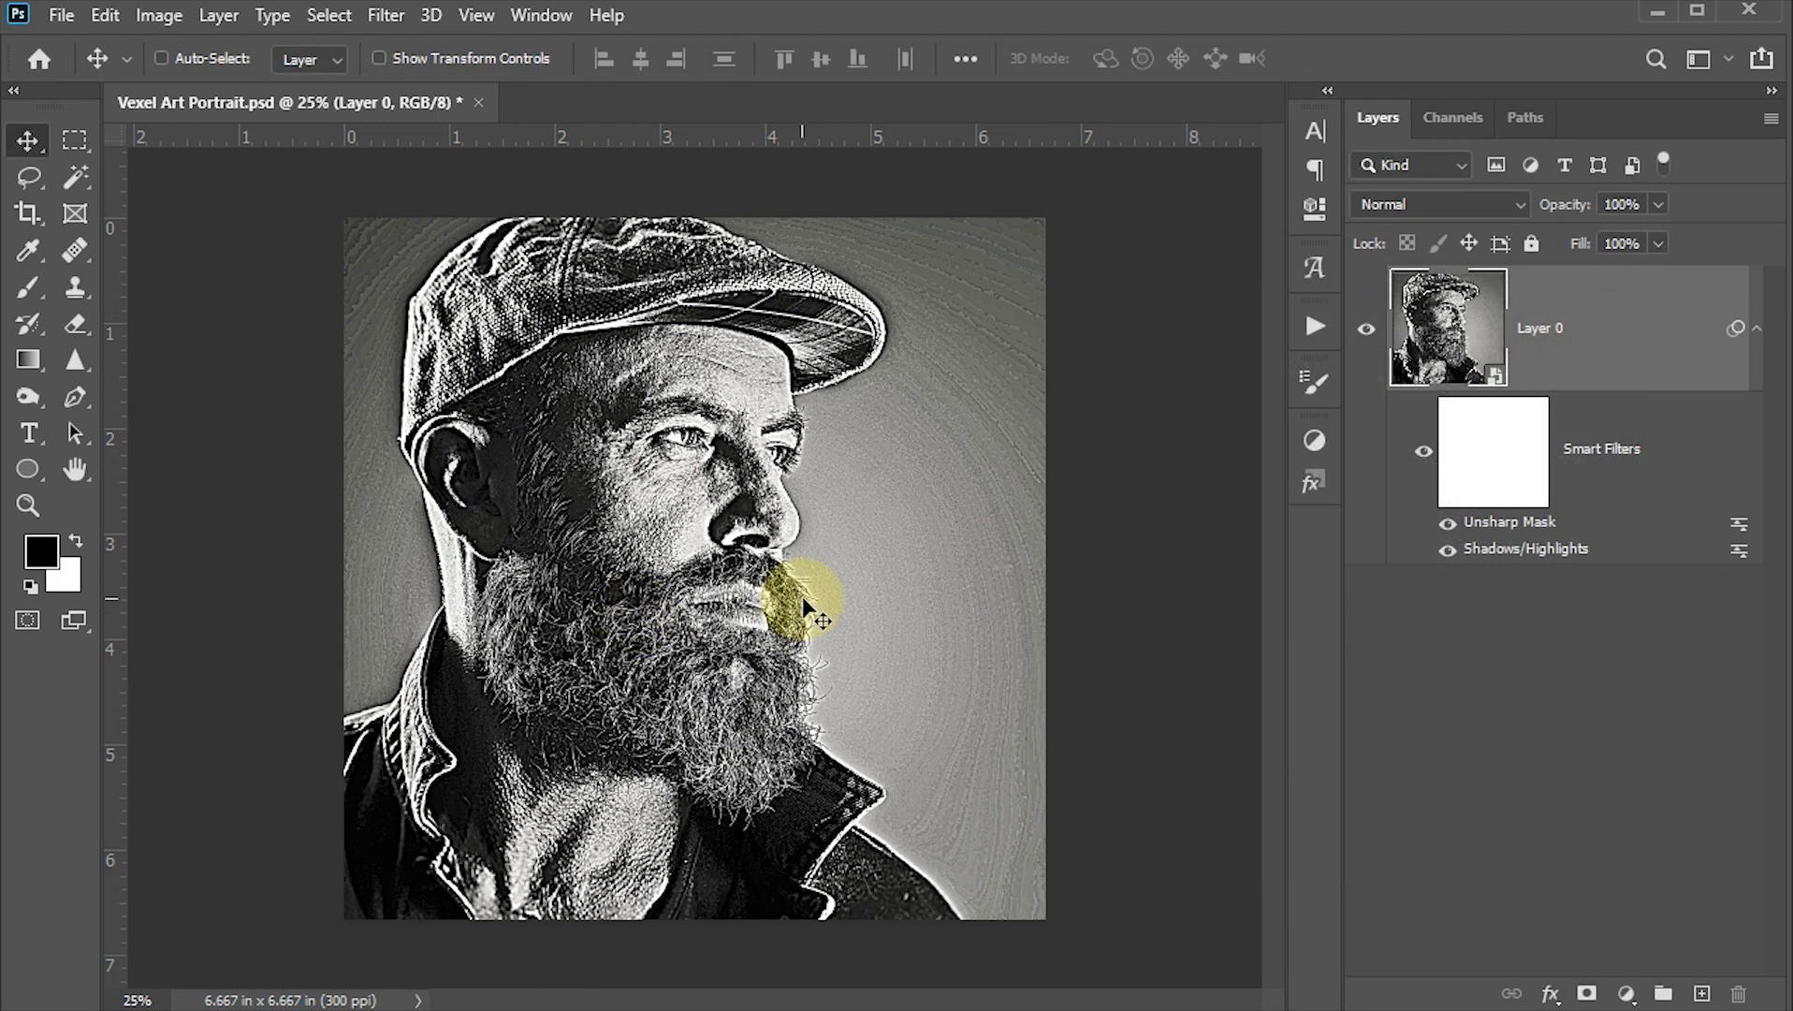
# Step: Apply the Diffuse filter in Anisotropic mode to the portrait's smart object
pyautogui.click(390, 17)
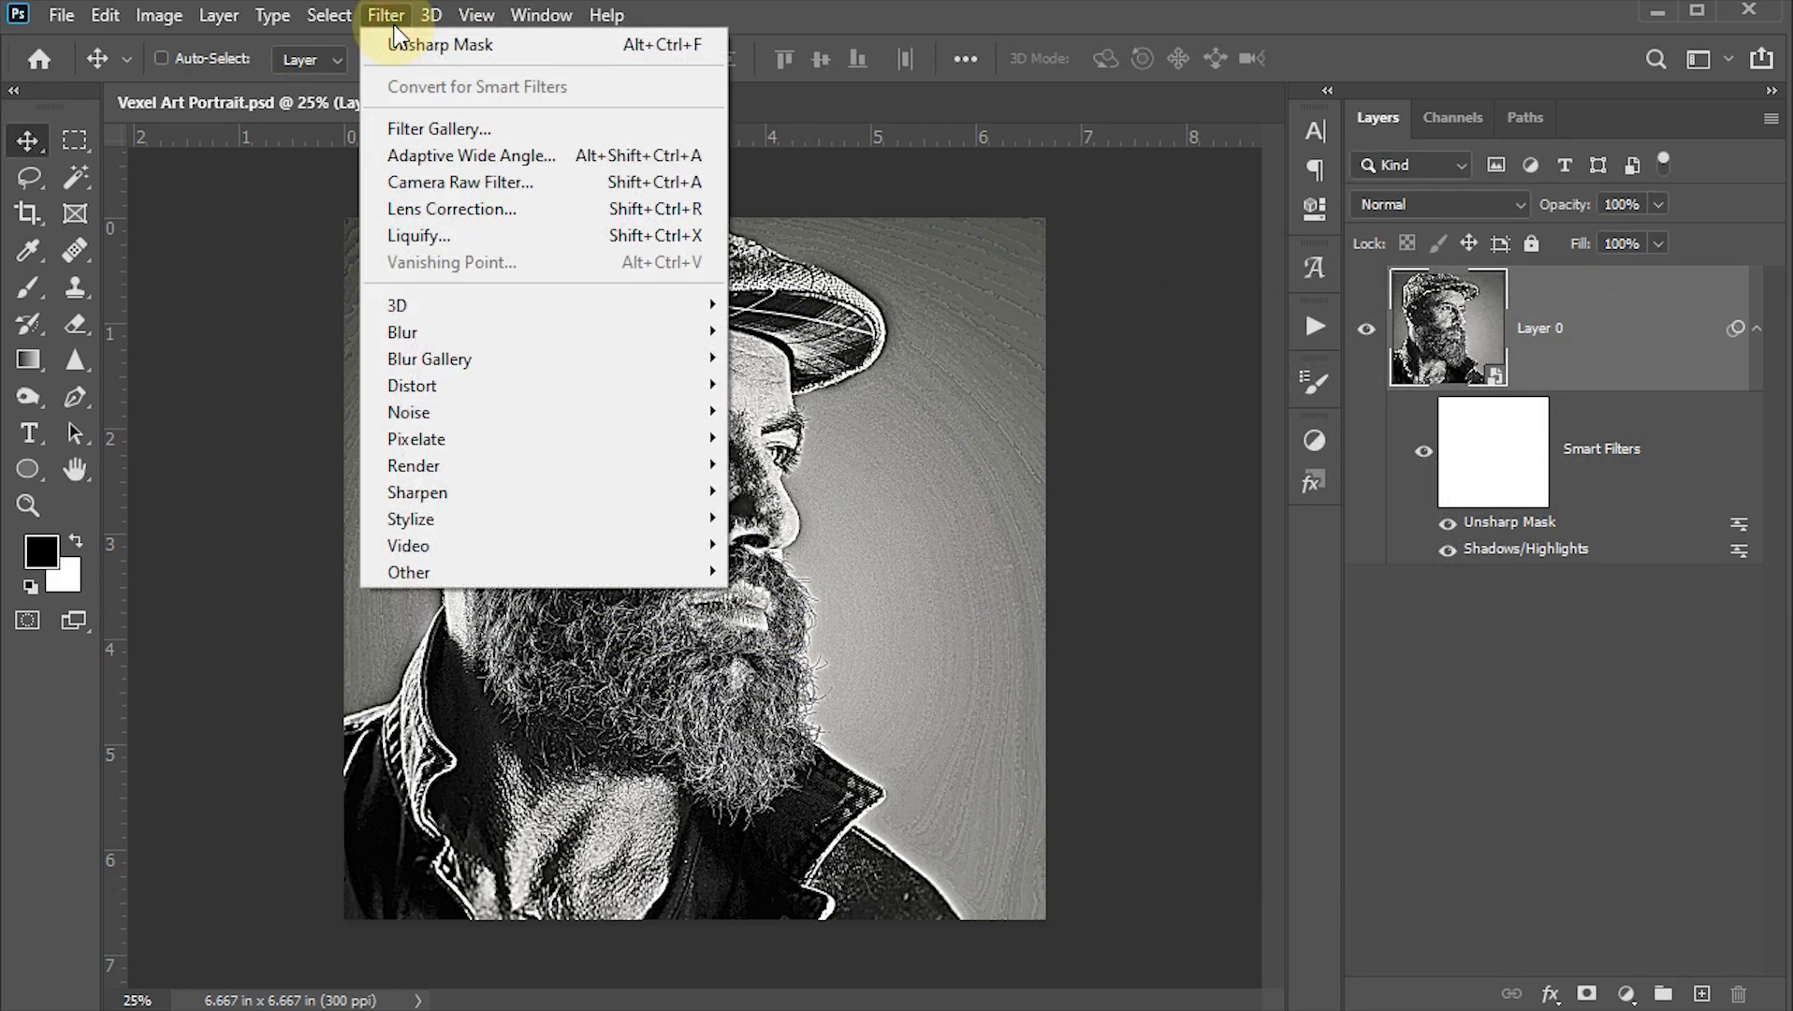
pyautogui.moveTo(448, 517)
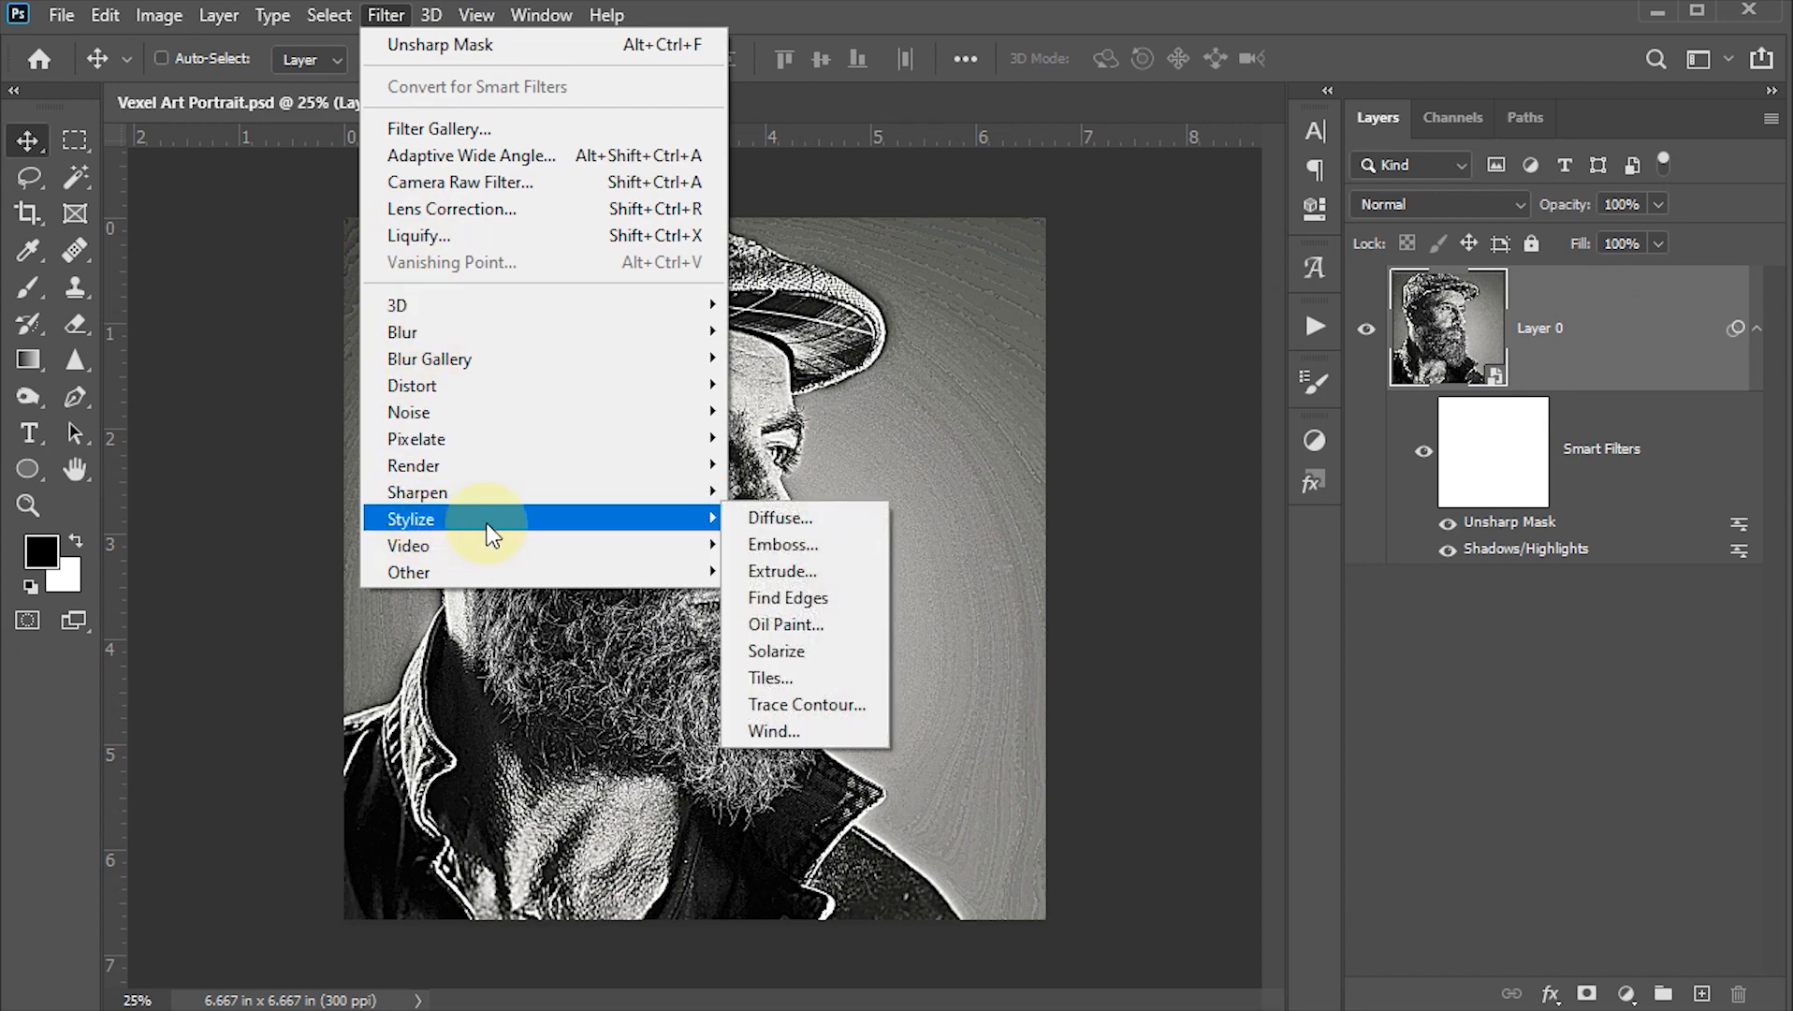
pyautogui.click(796, 521)
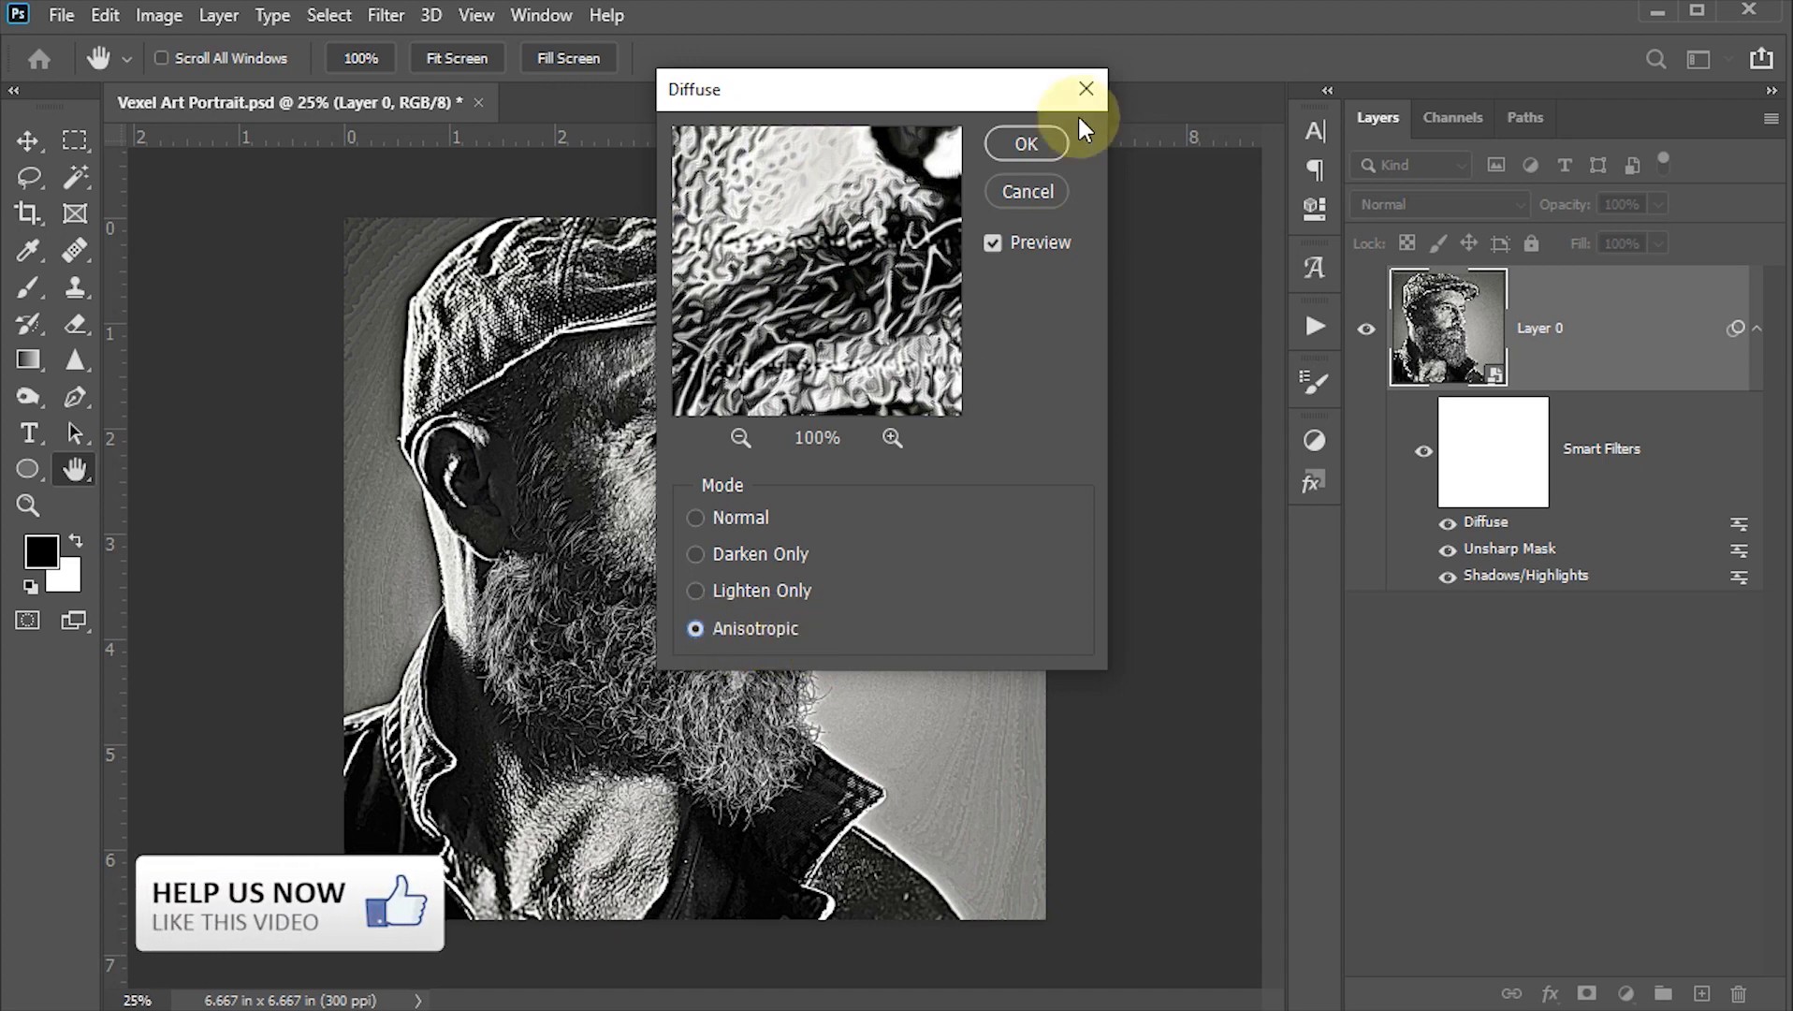
pyautogui.click(1029, 143)
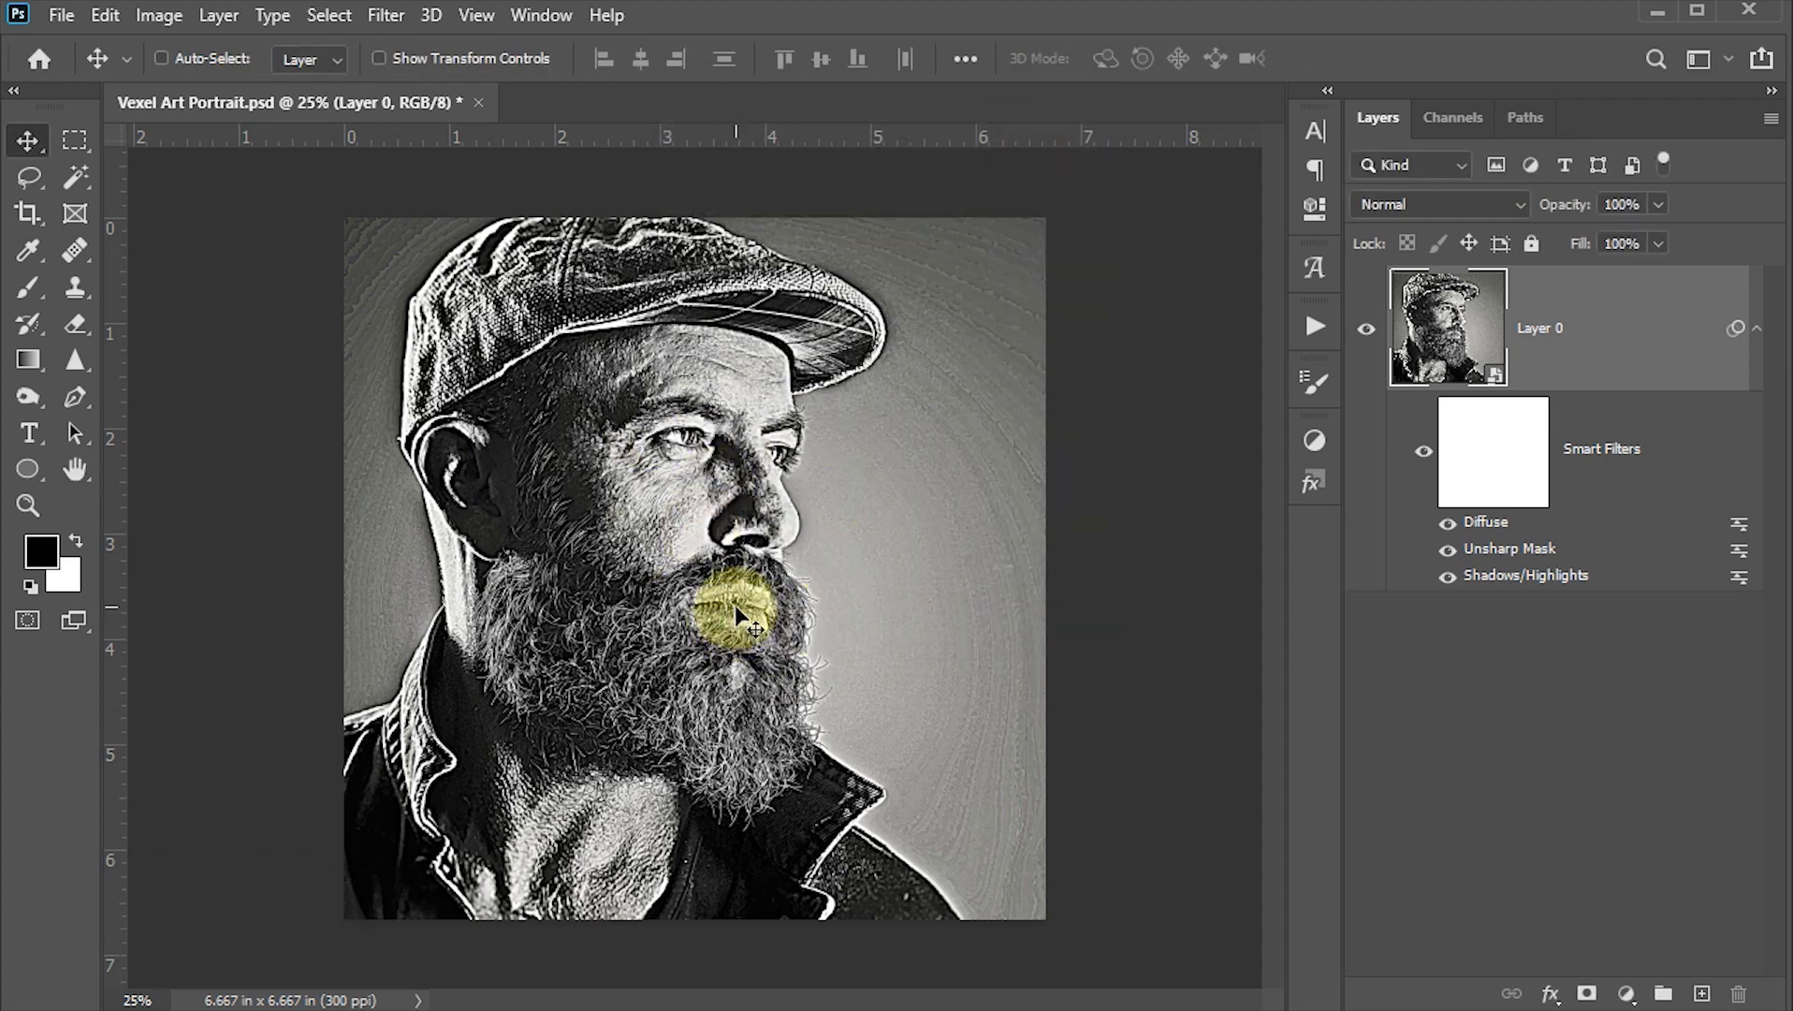
# Step: Apply the Anisotropic Diffuse filter two more times to smooth the portrait further
pyautogui.click(385, 16)
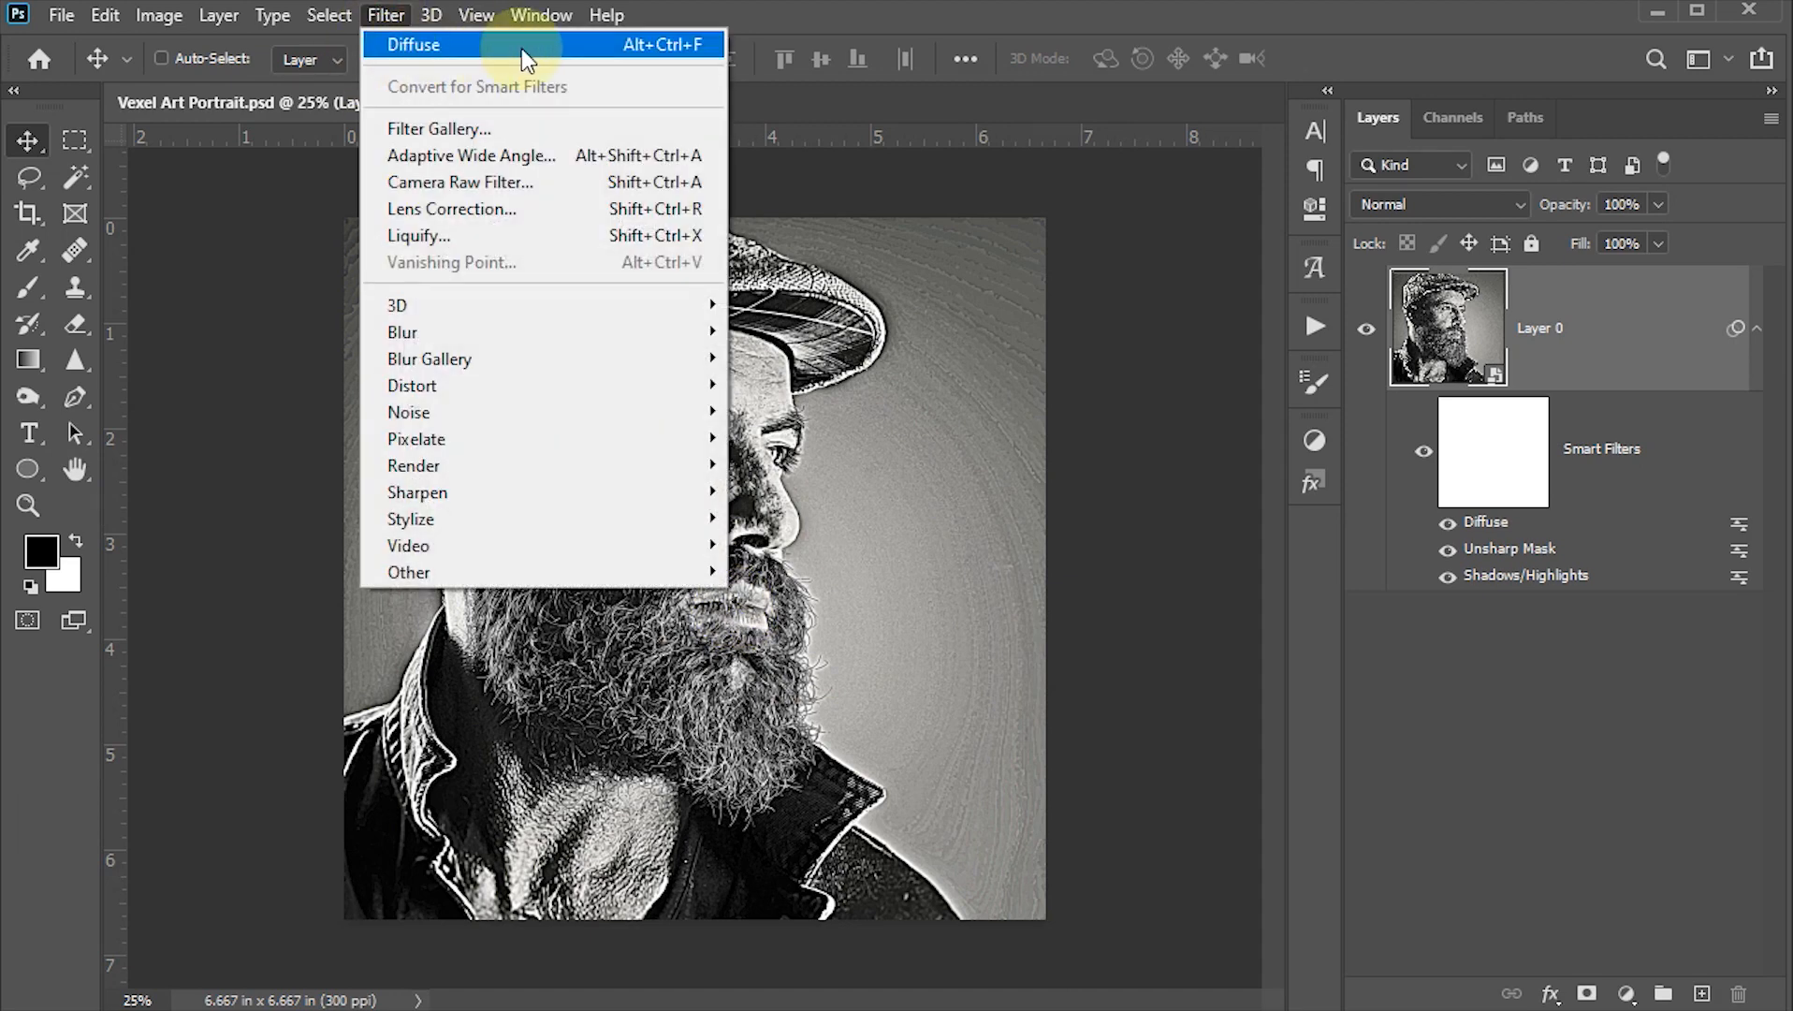
pyautogui.click(450, 47)
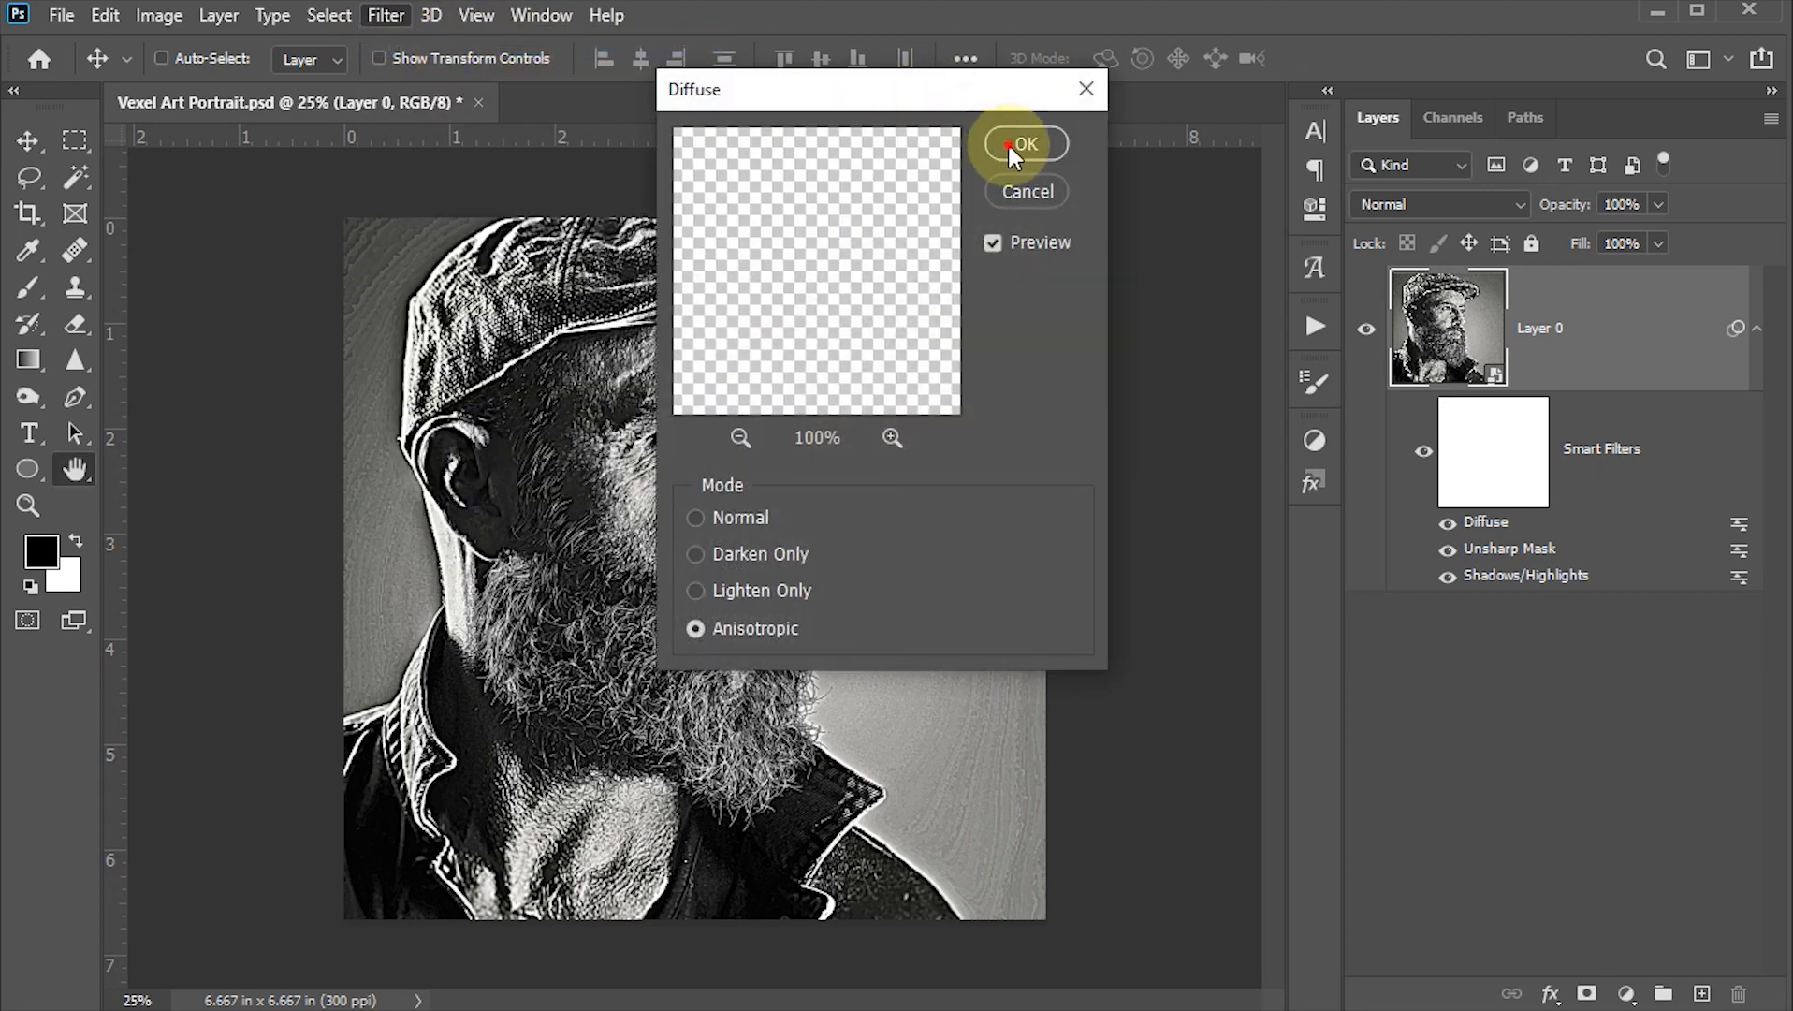
pyautogui.click(1007, 141)
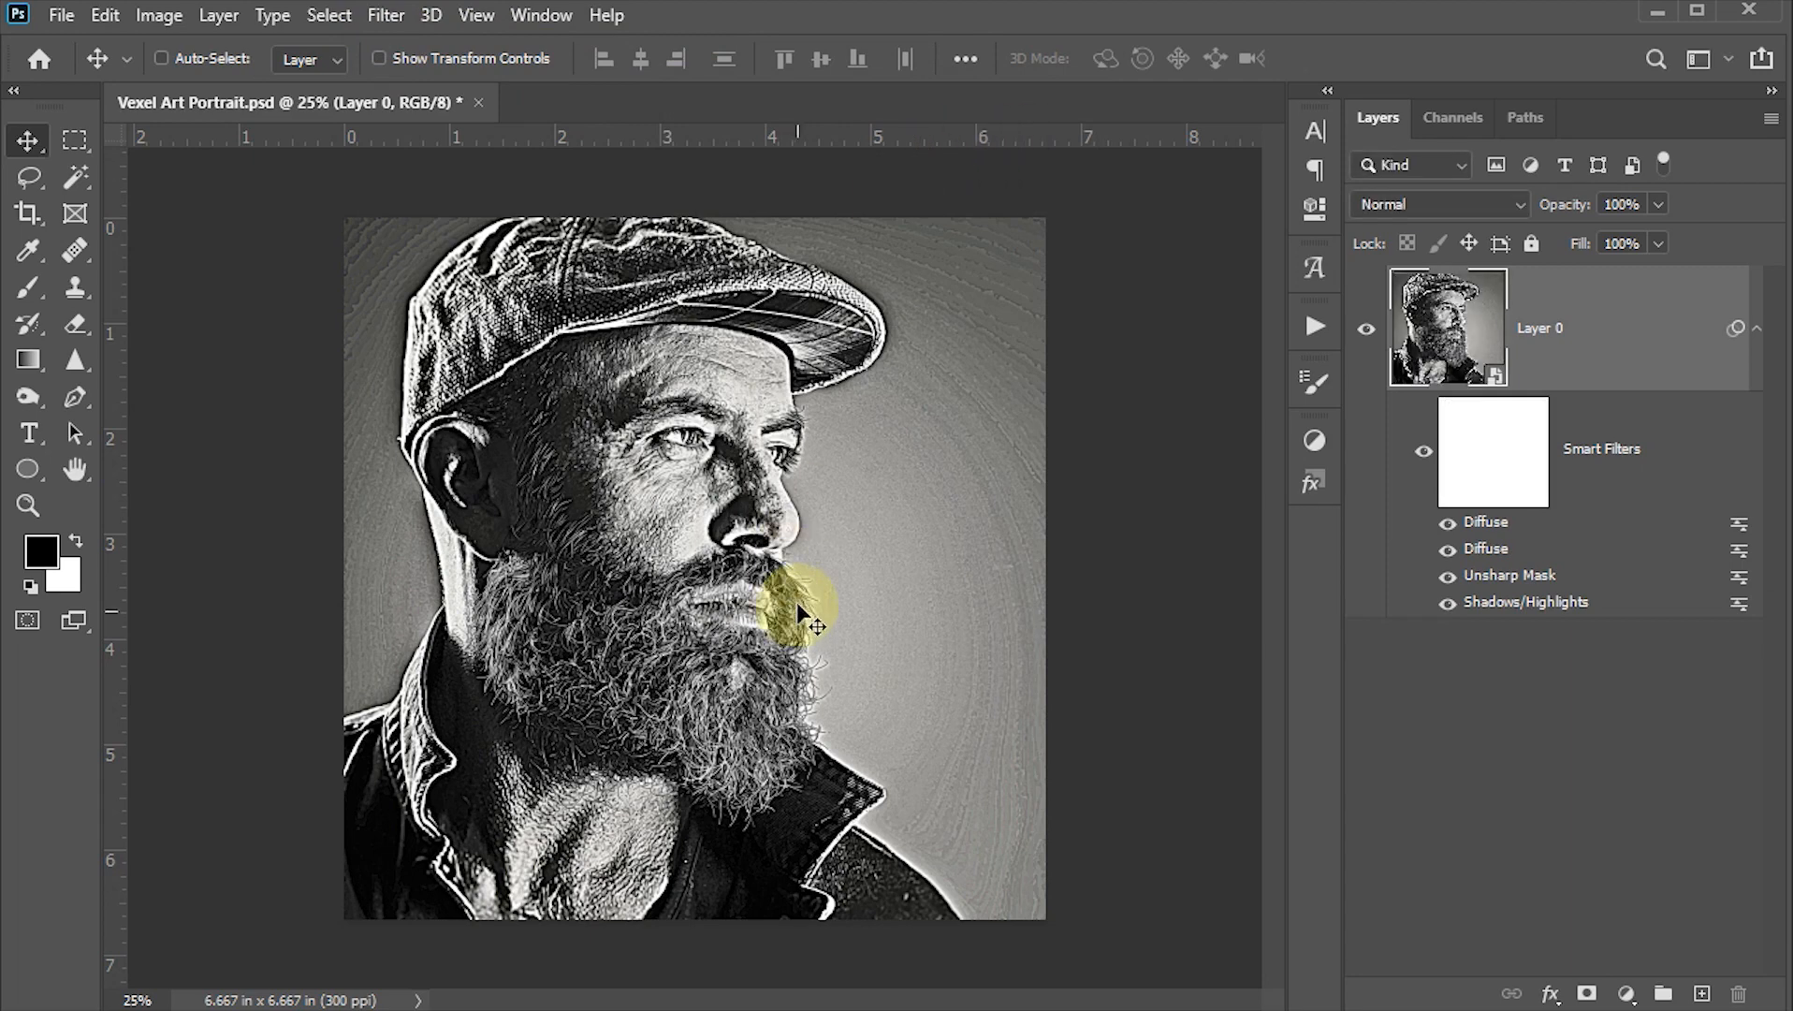
pyautogui.click(384, 16)
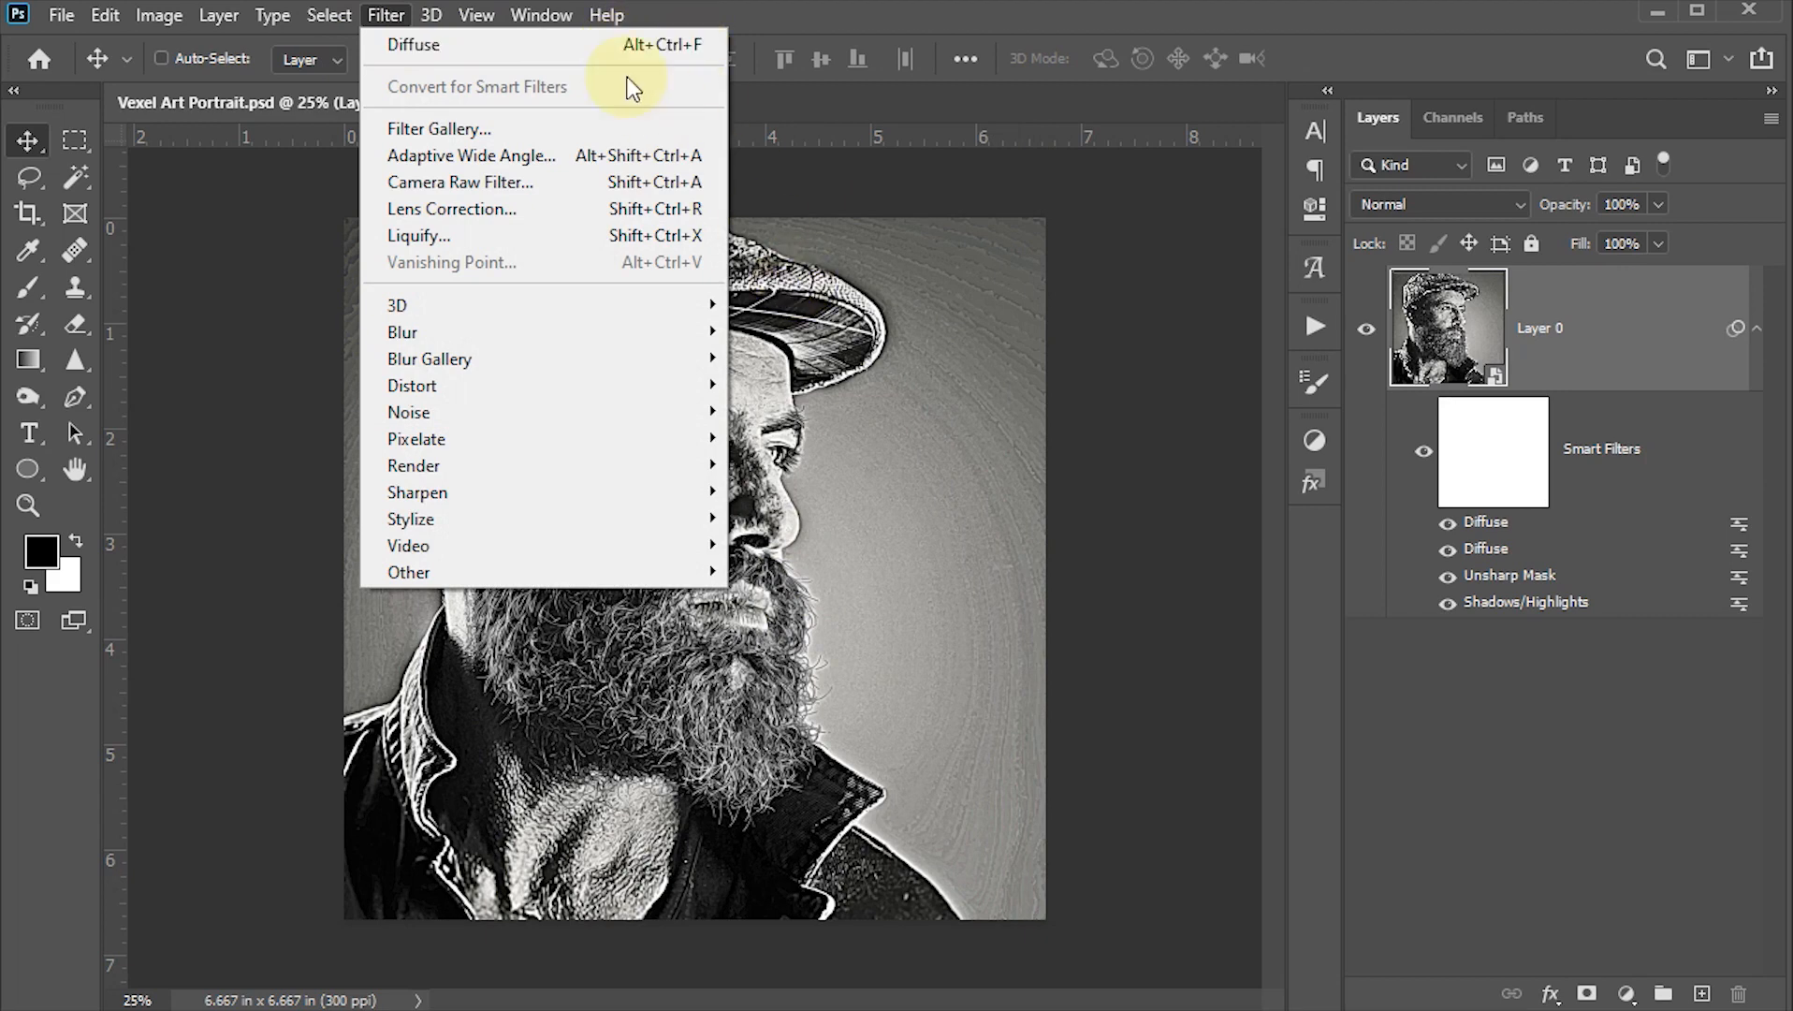
pyautogui.click(558, 45)
pyautogui.click(1026, 146)
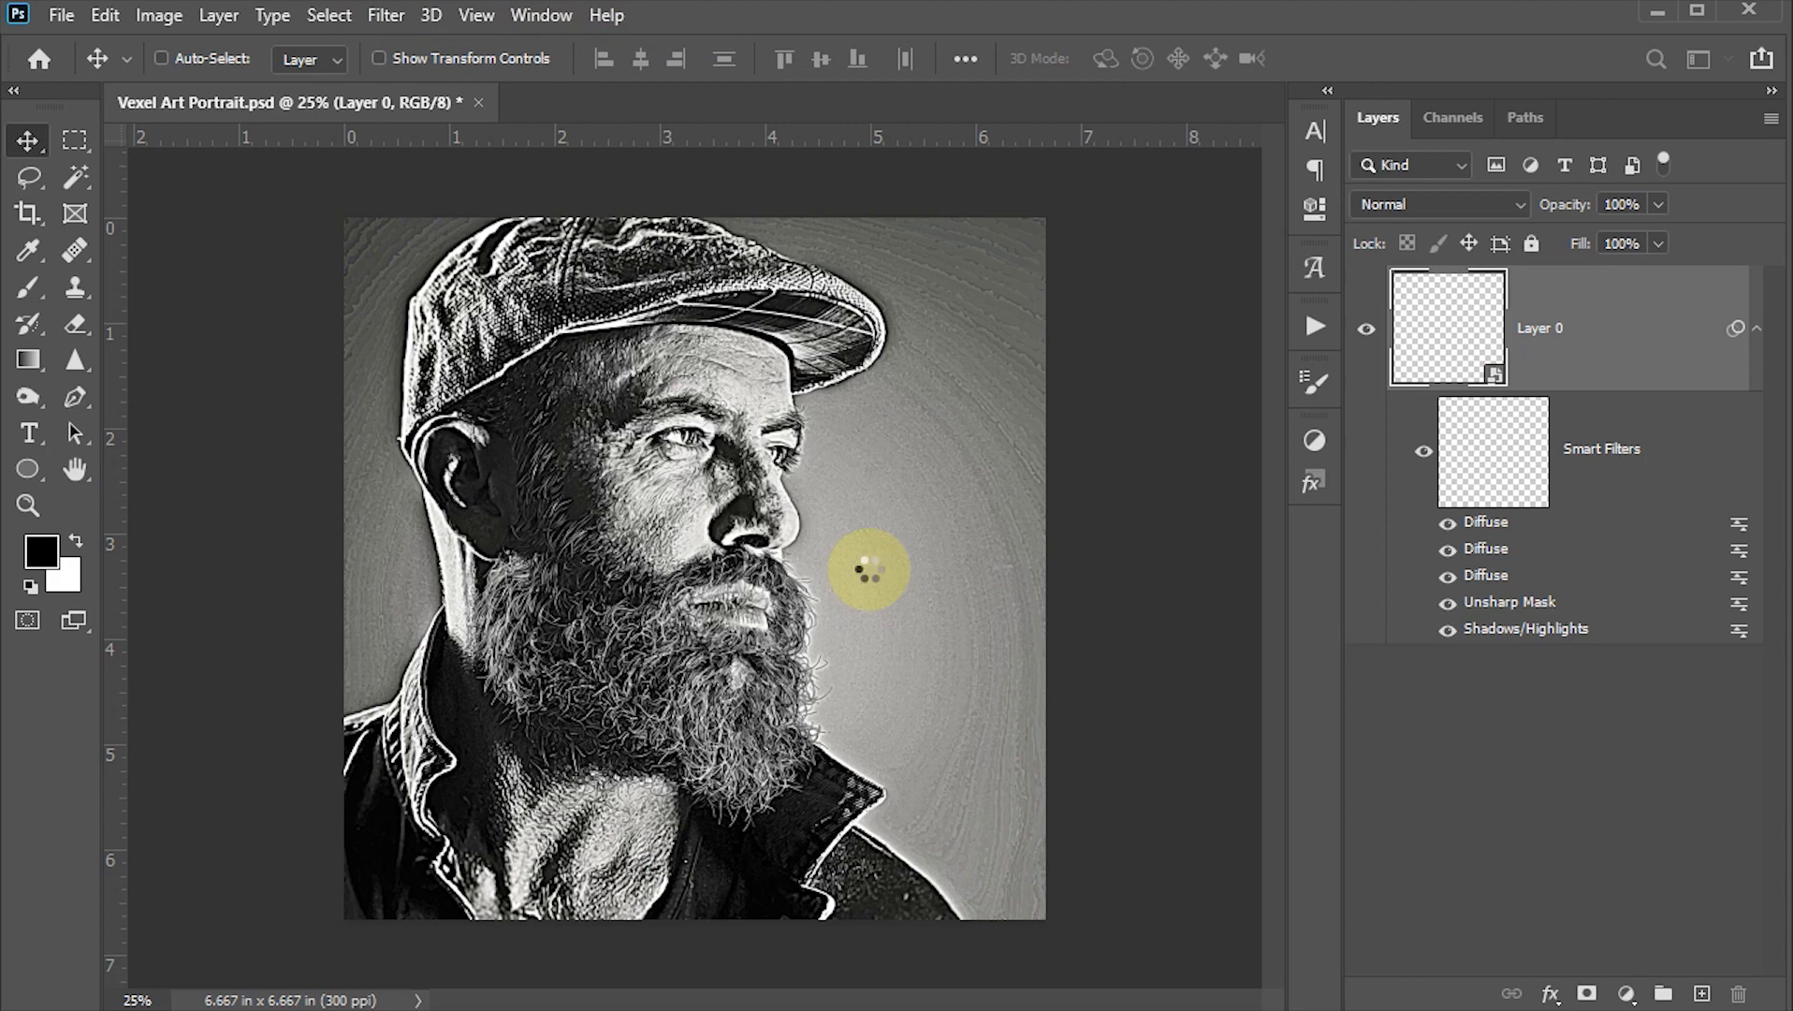
# Step: Save the portrait document and reset the foreground and background colors to the default black and white
pyautogui.hotkey('ctrl', 's')
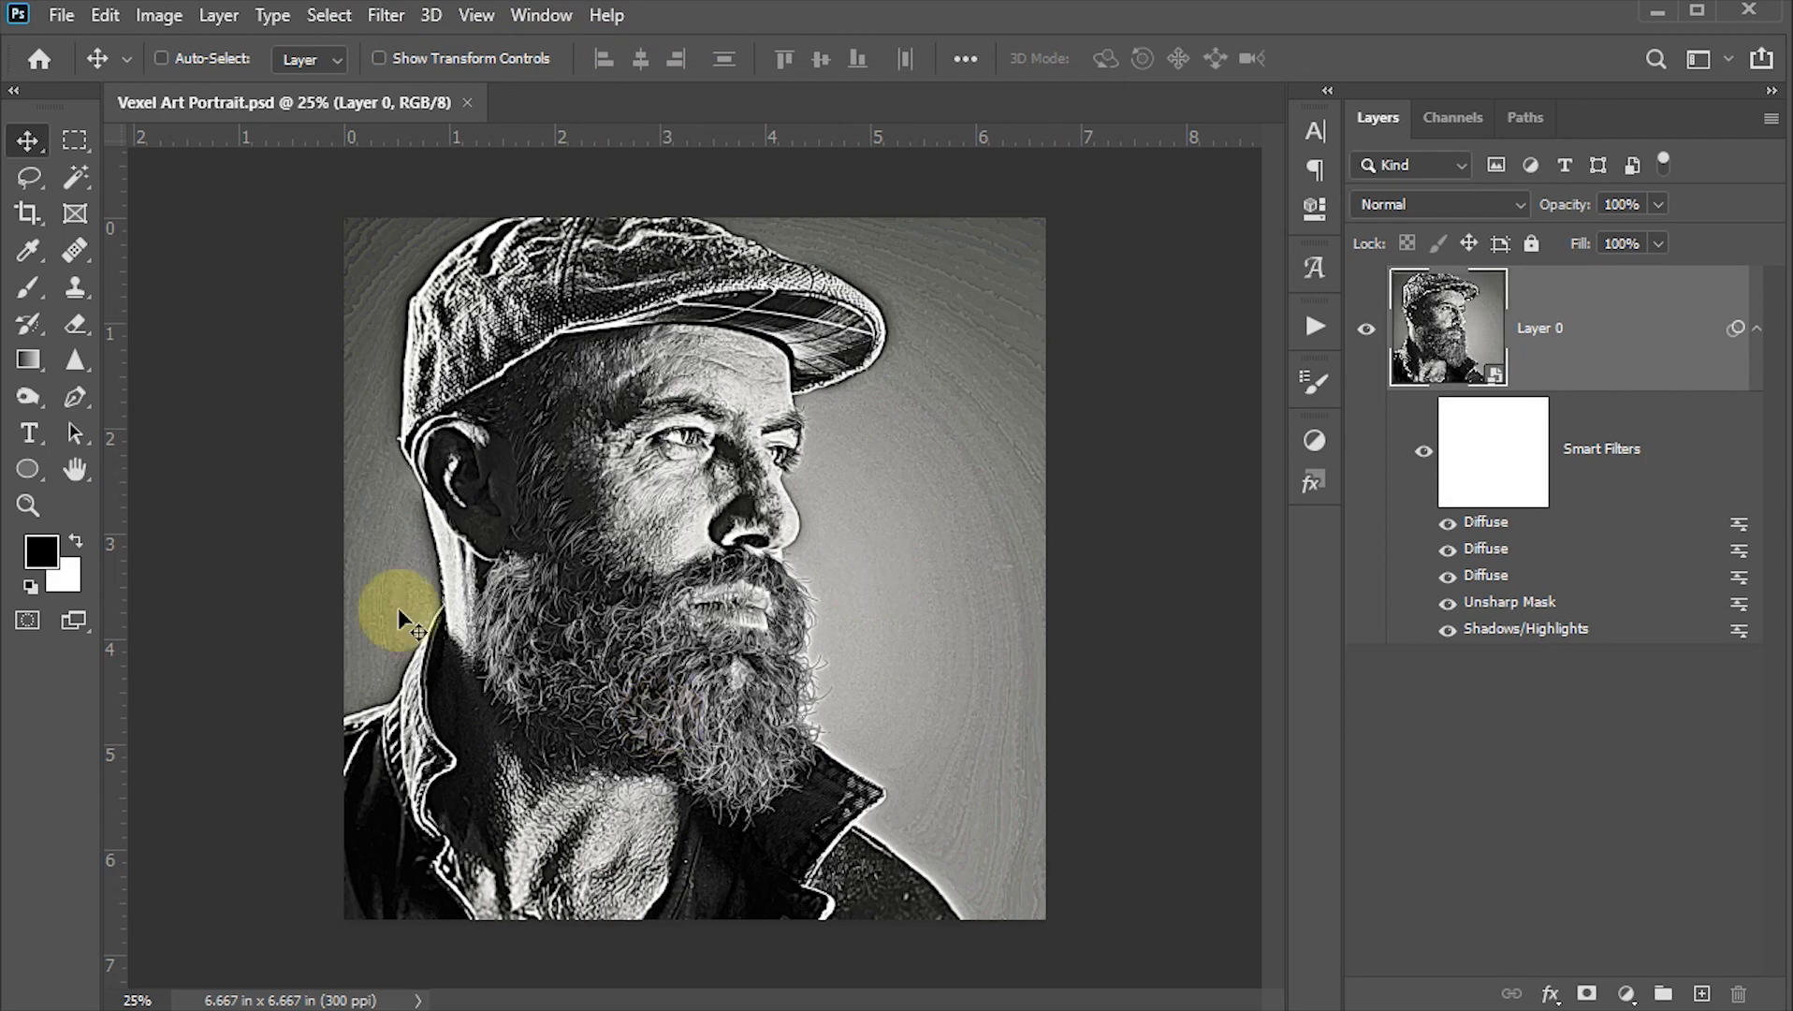
pyautogui.click(41, 552)
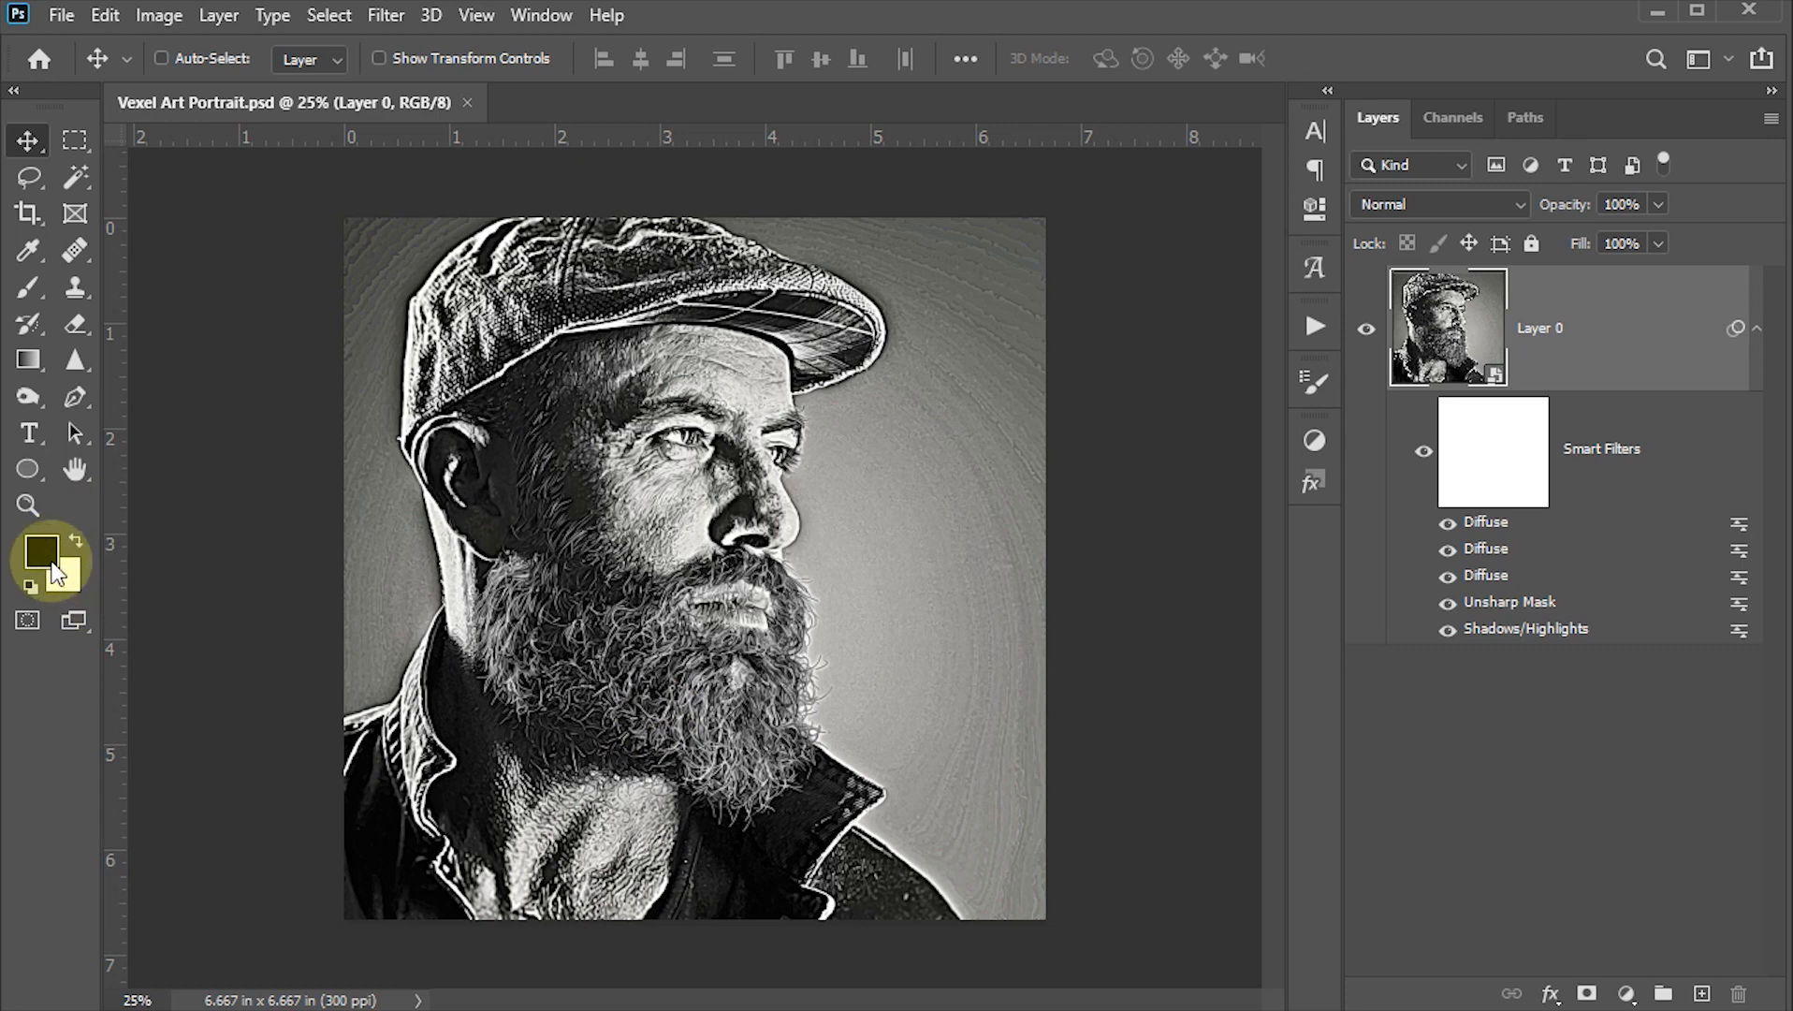
pyautogui.press('d')
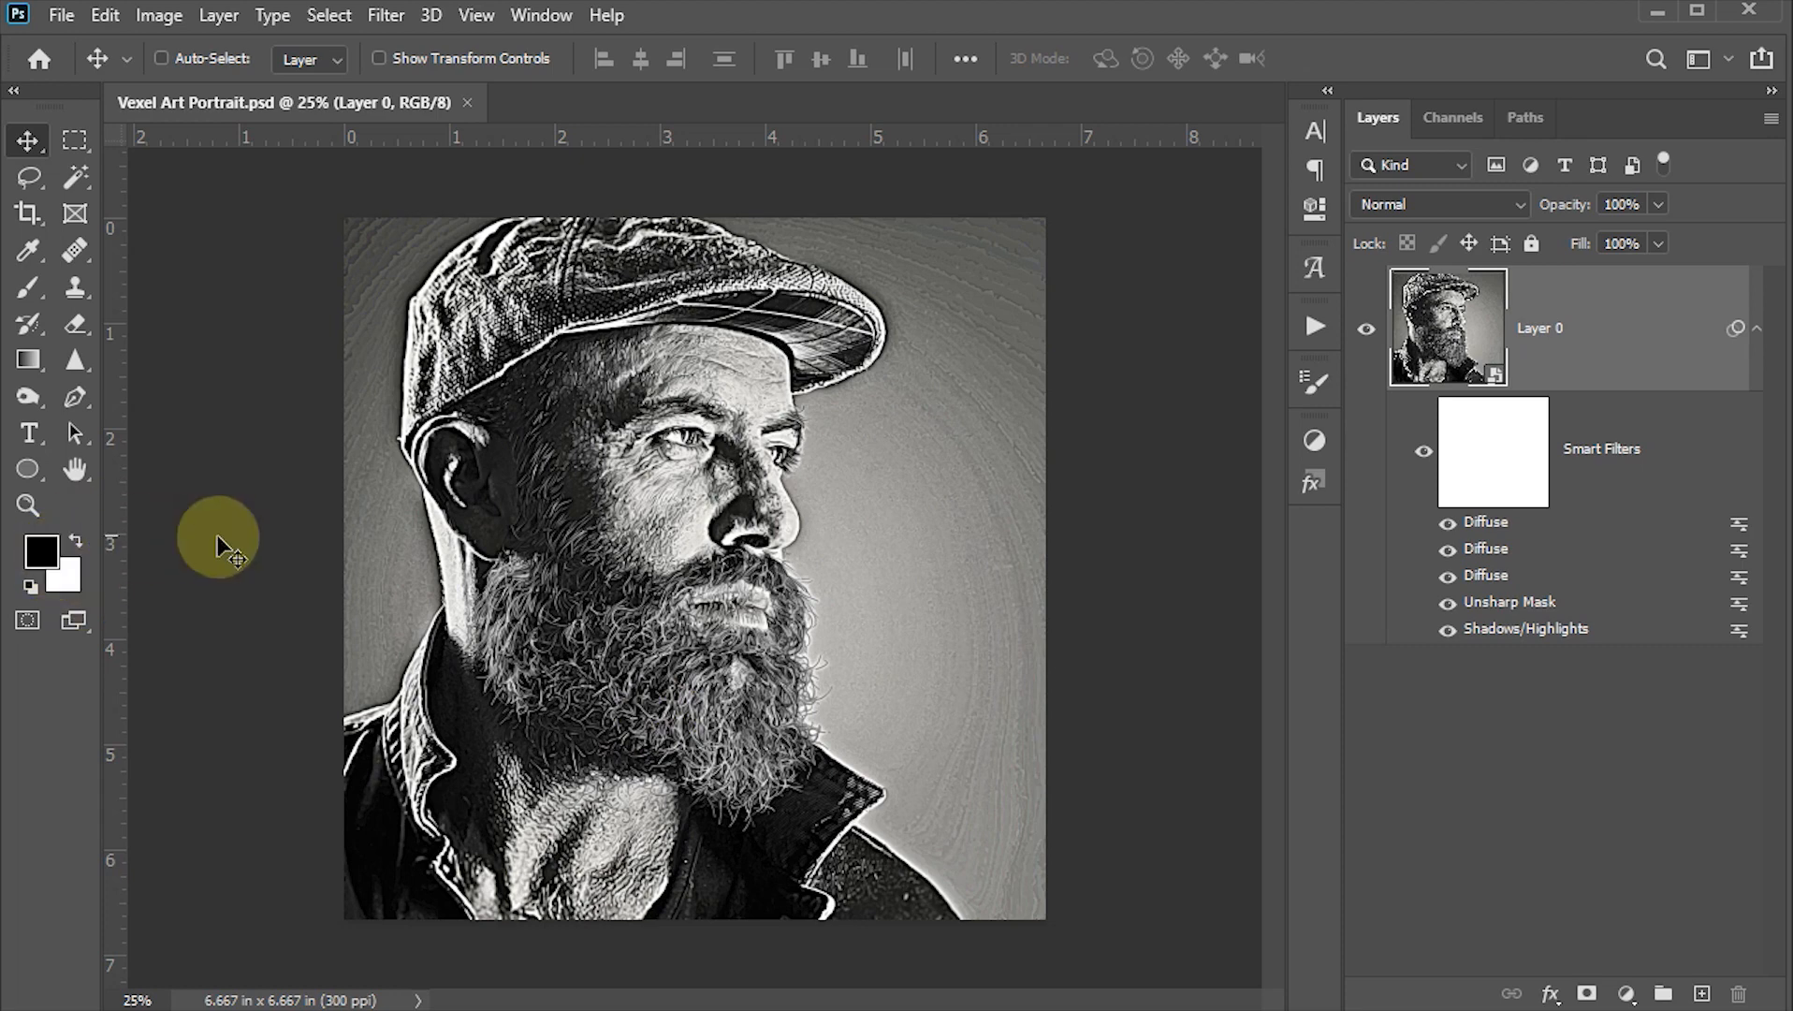
# Step: Start an Oil Paint filter on the portrait's smart object and set its Stylization to 10
pyautogui.click(389, 24)
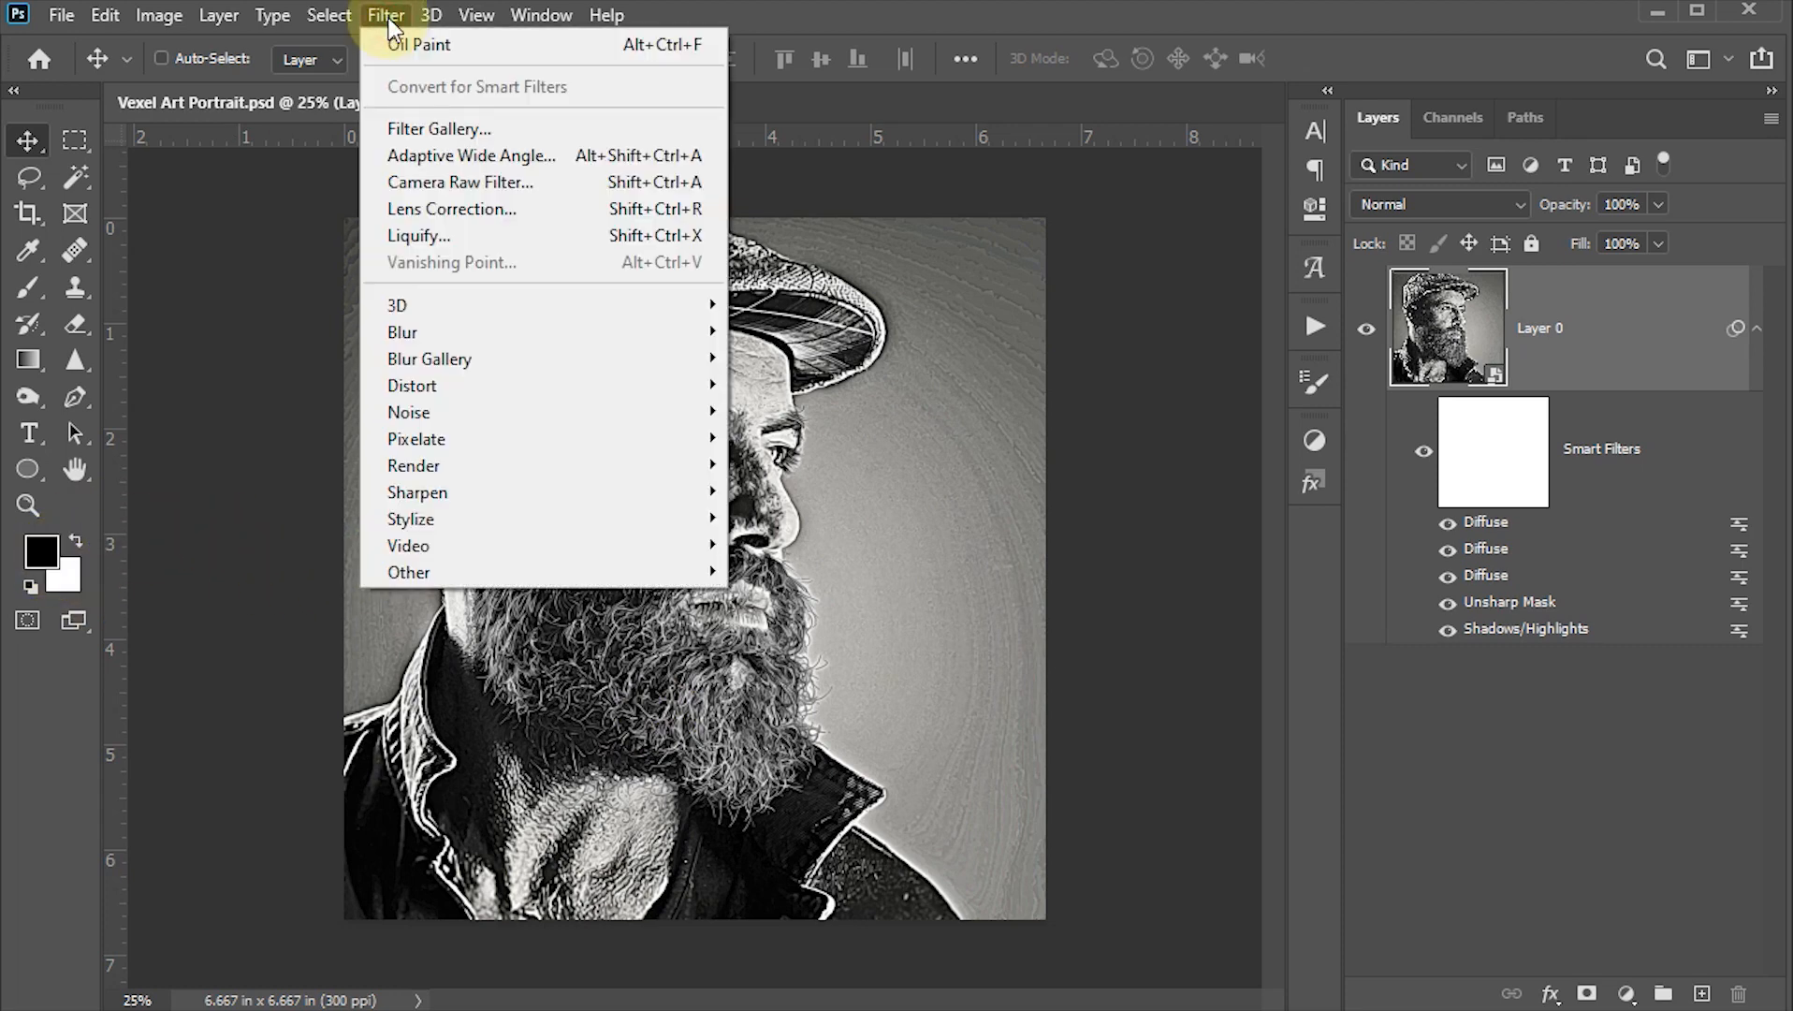
pyautogui.moveTo(454, 518)
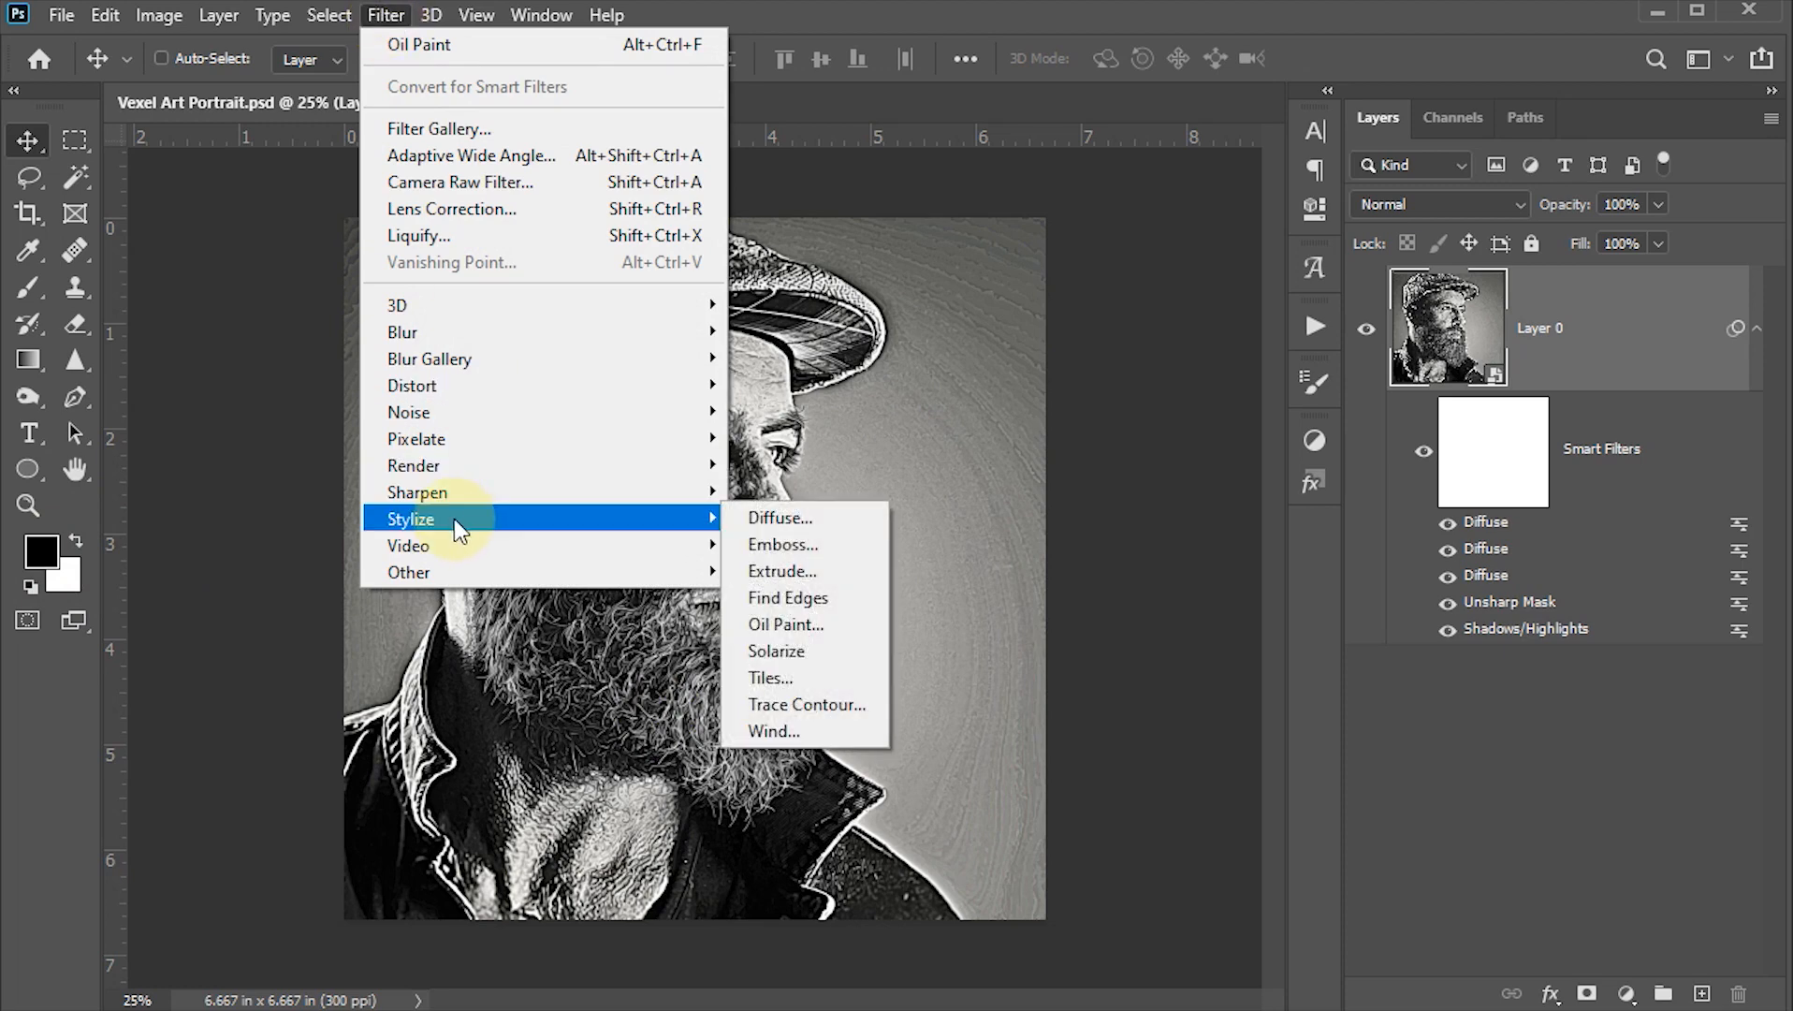
pyautogui.click(801, 627)
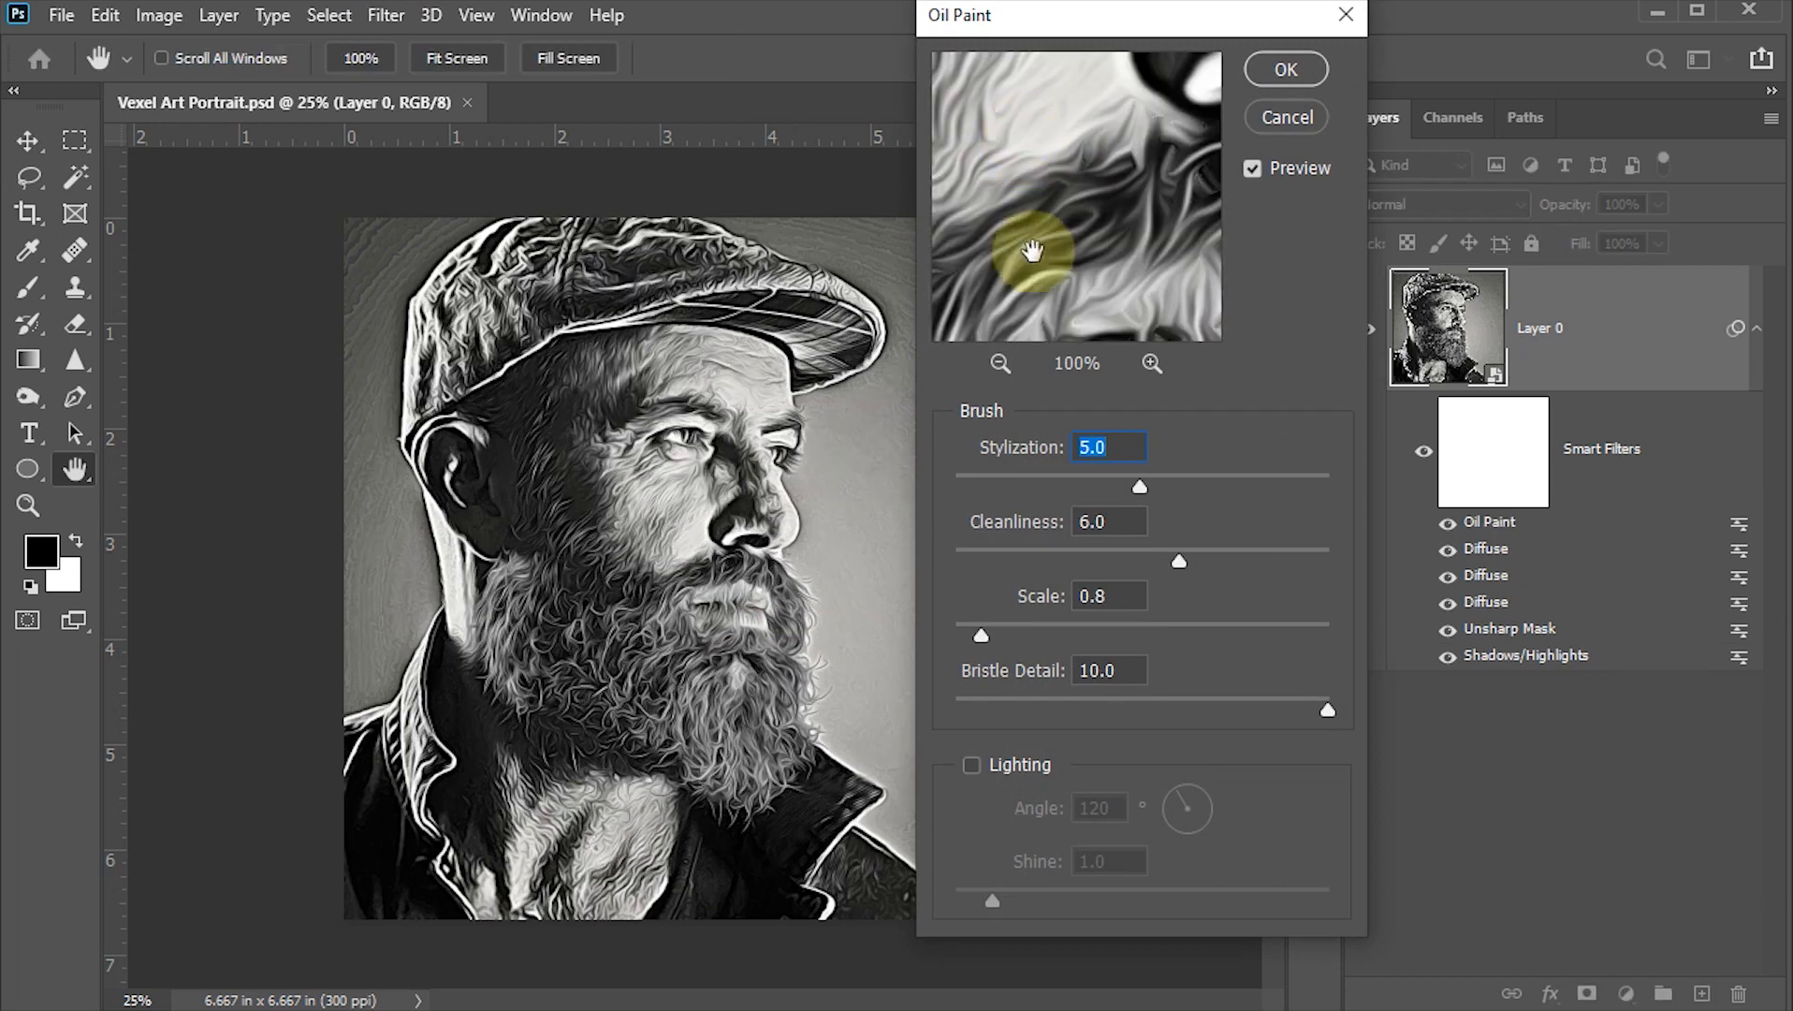
pyautogui.click(998, 363)
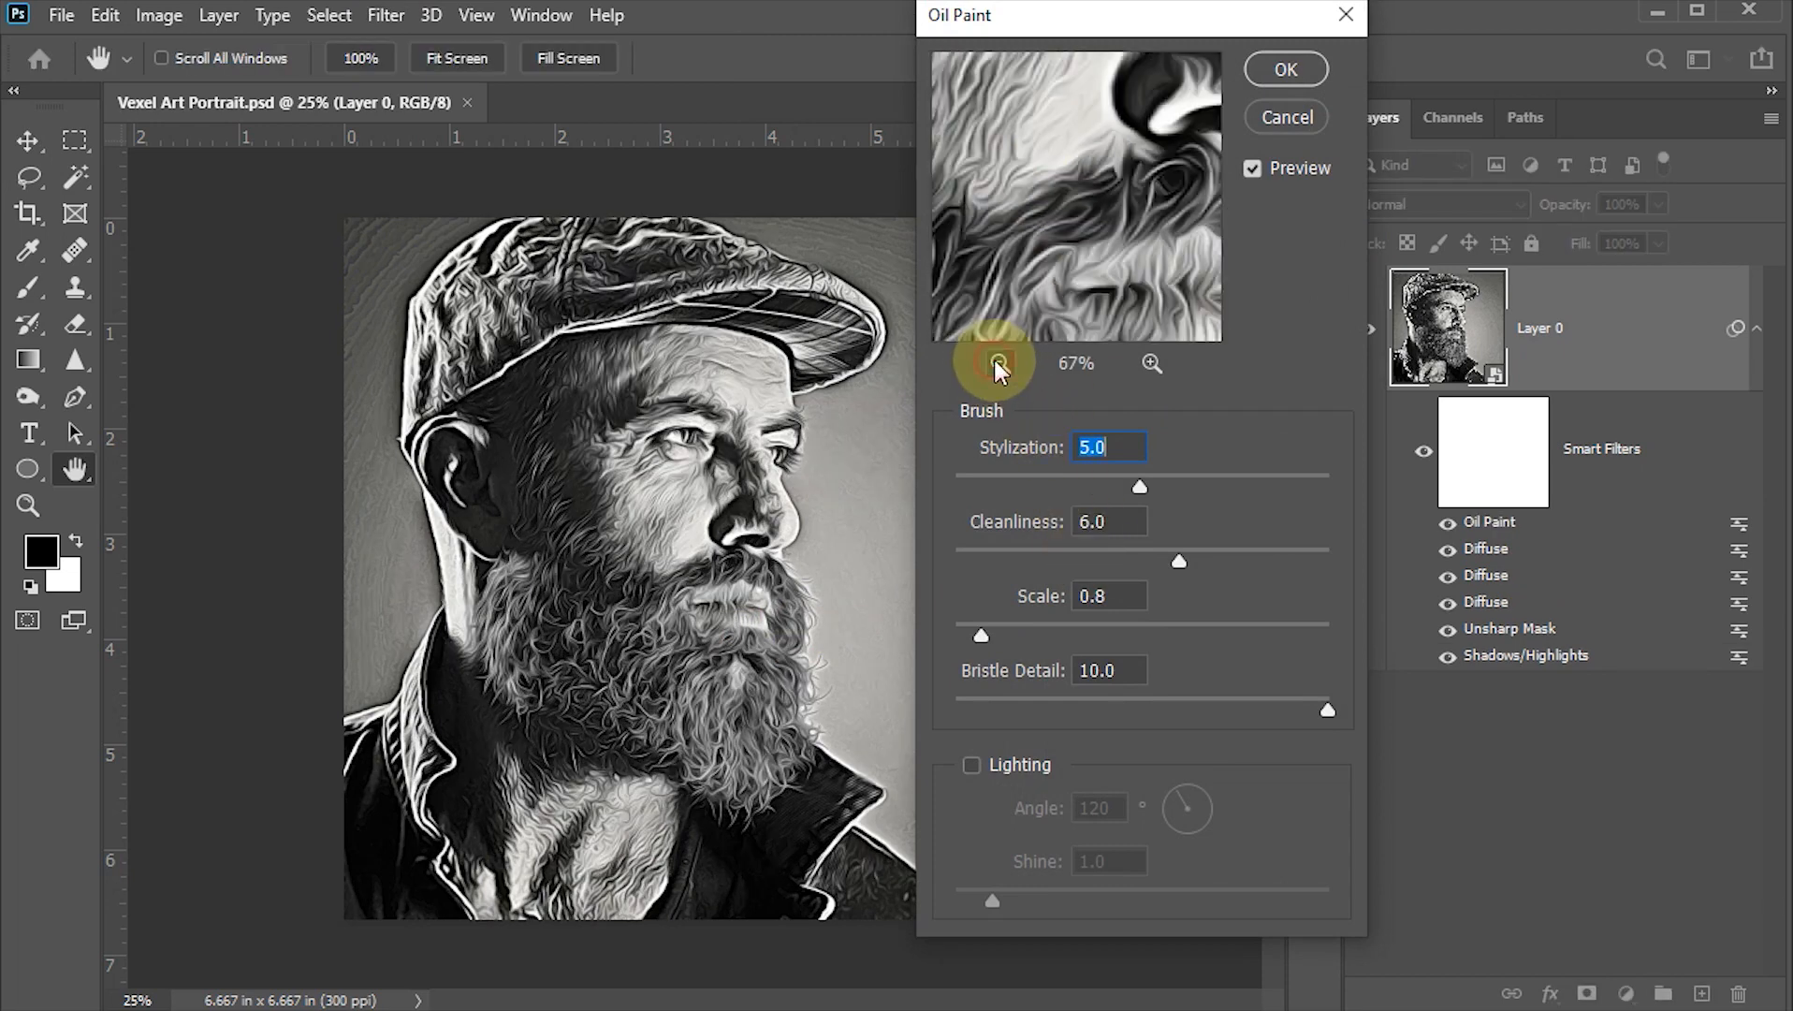
pyautogui.click(999, 363)
pyautogui.click(999, 364)
pyautogui.moveTo(1057, 185); pyautogui.dragTo(1074, 278)
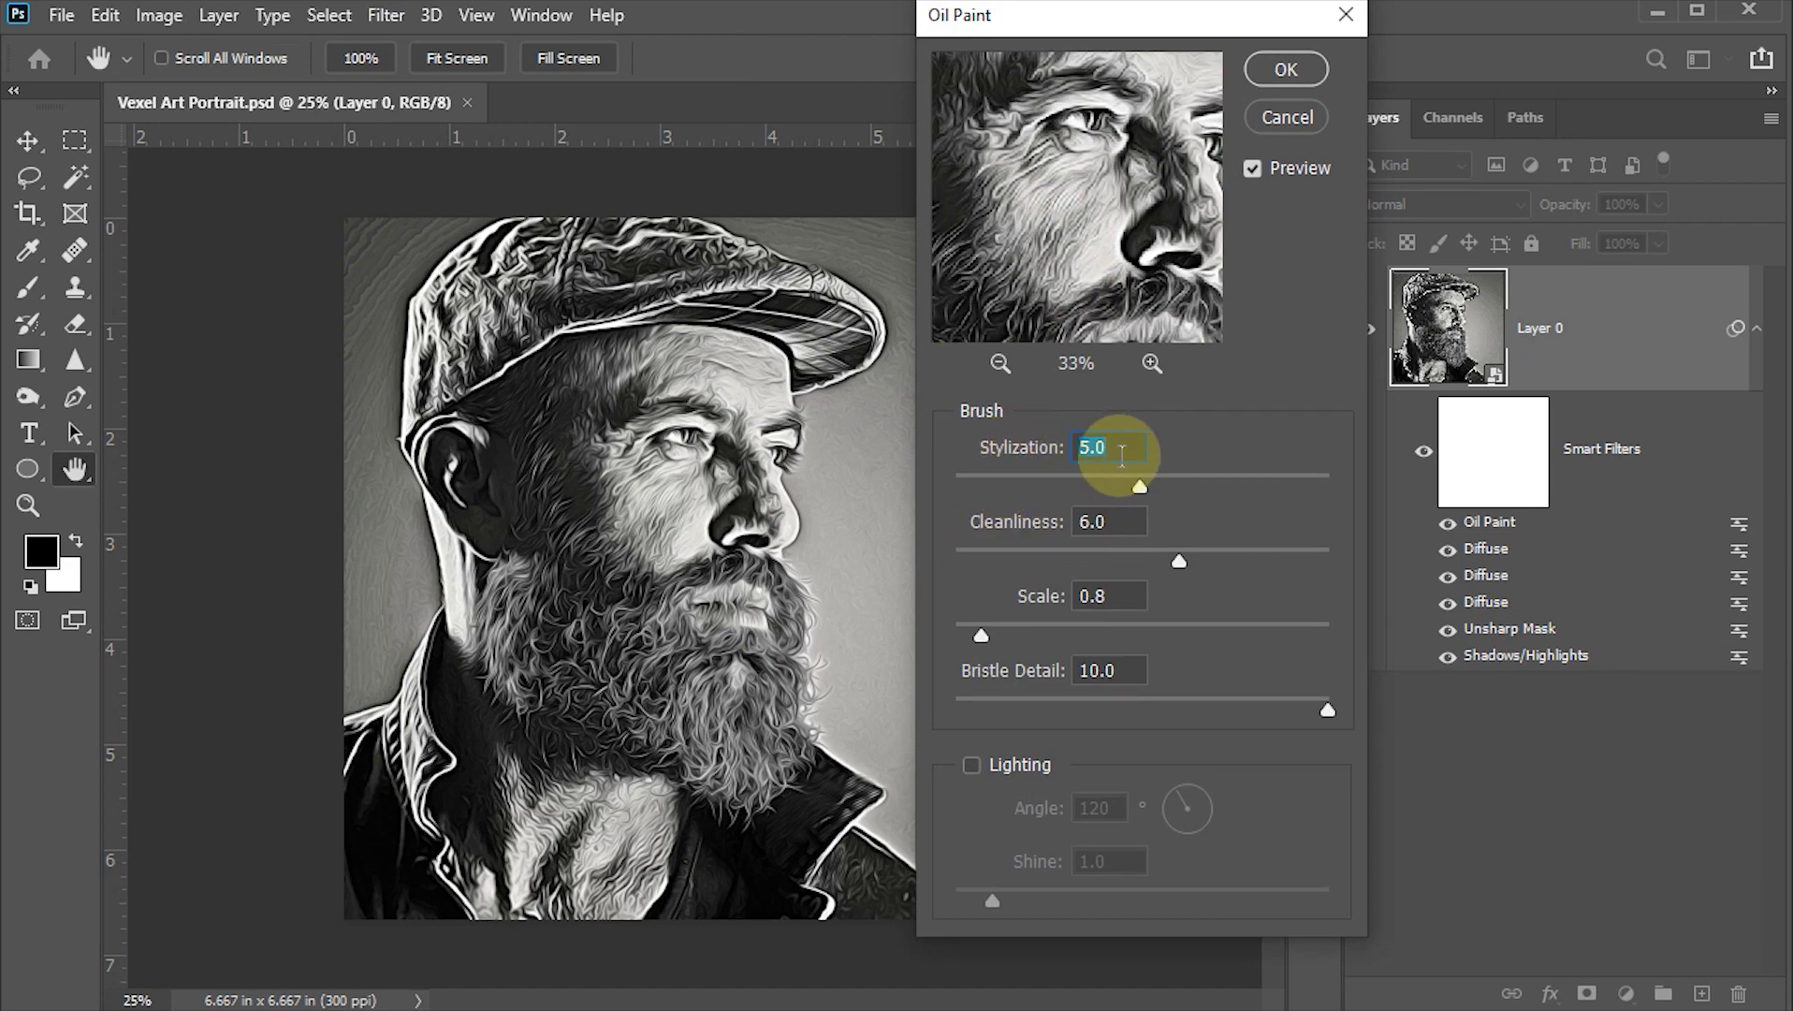
pyautogui.write('10')
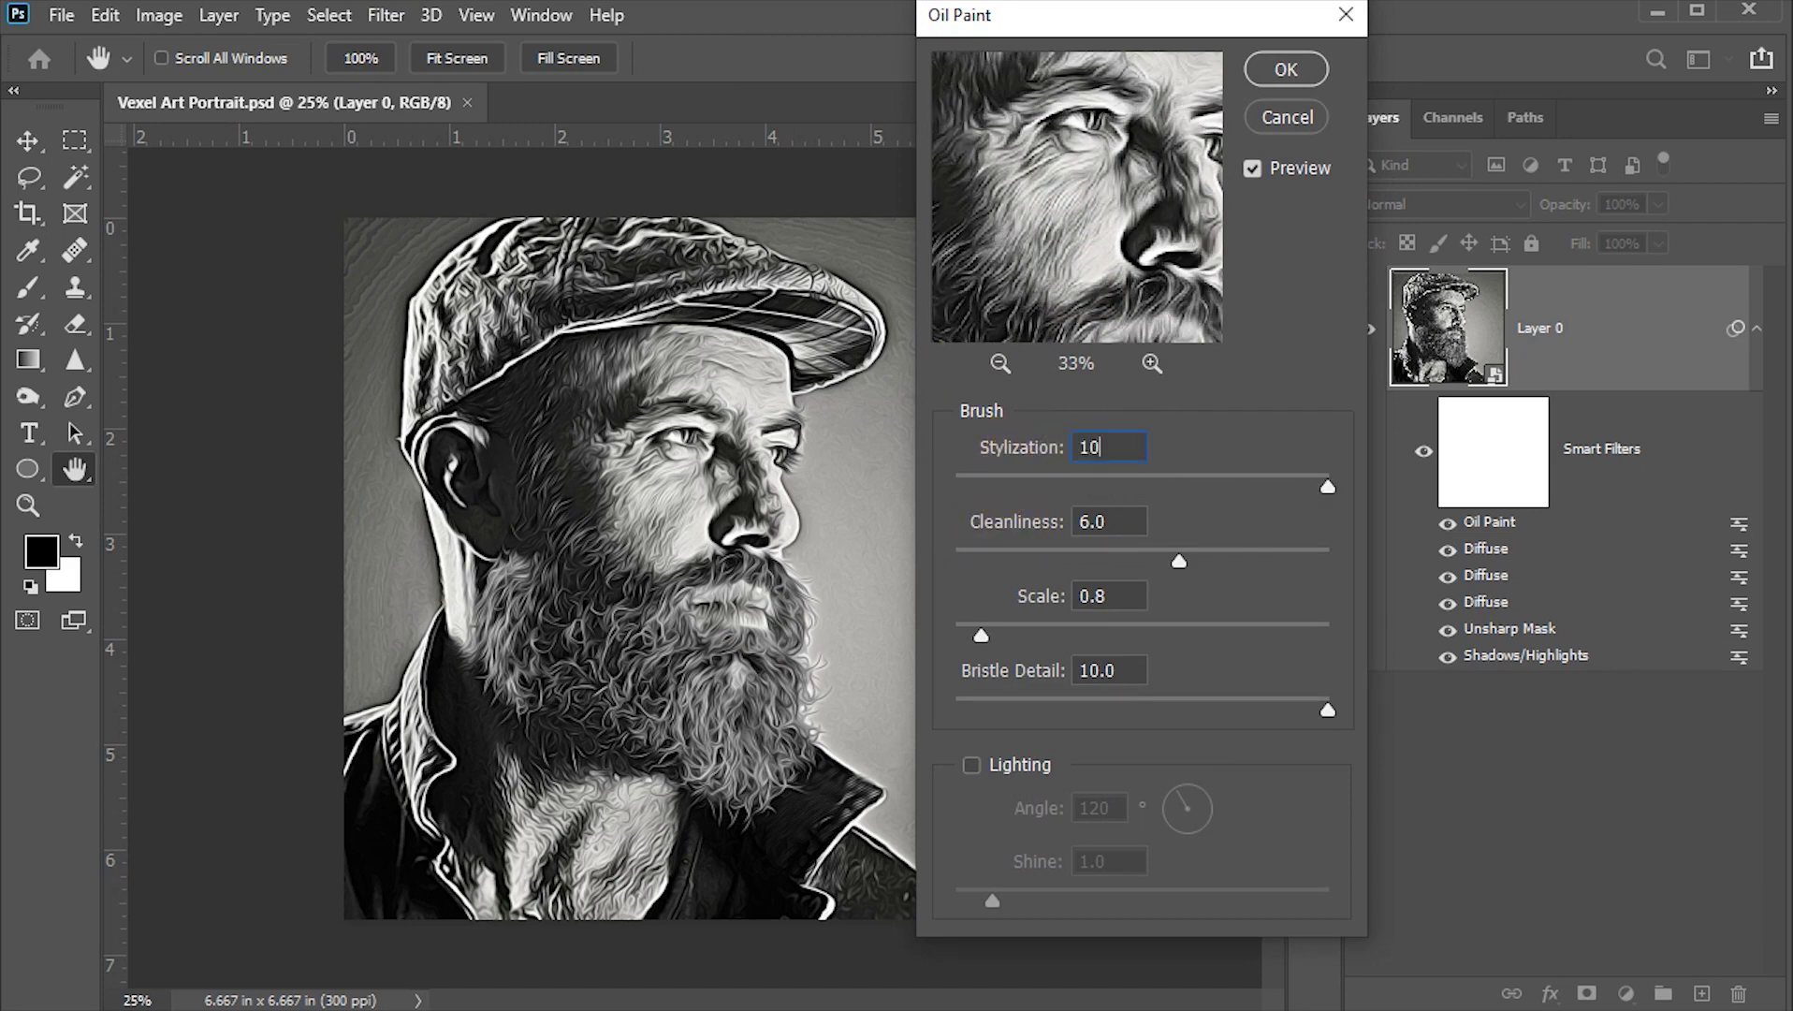
# Step: Set the Oil Paint Cleanliness to 10 and Scale to 0.9, apply the filter and save the document
pyautogui.moveTo(1089, 517); pyautogui.dragTo(1049, 520)
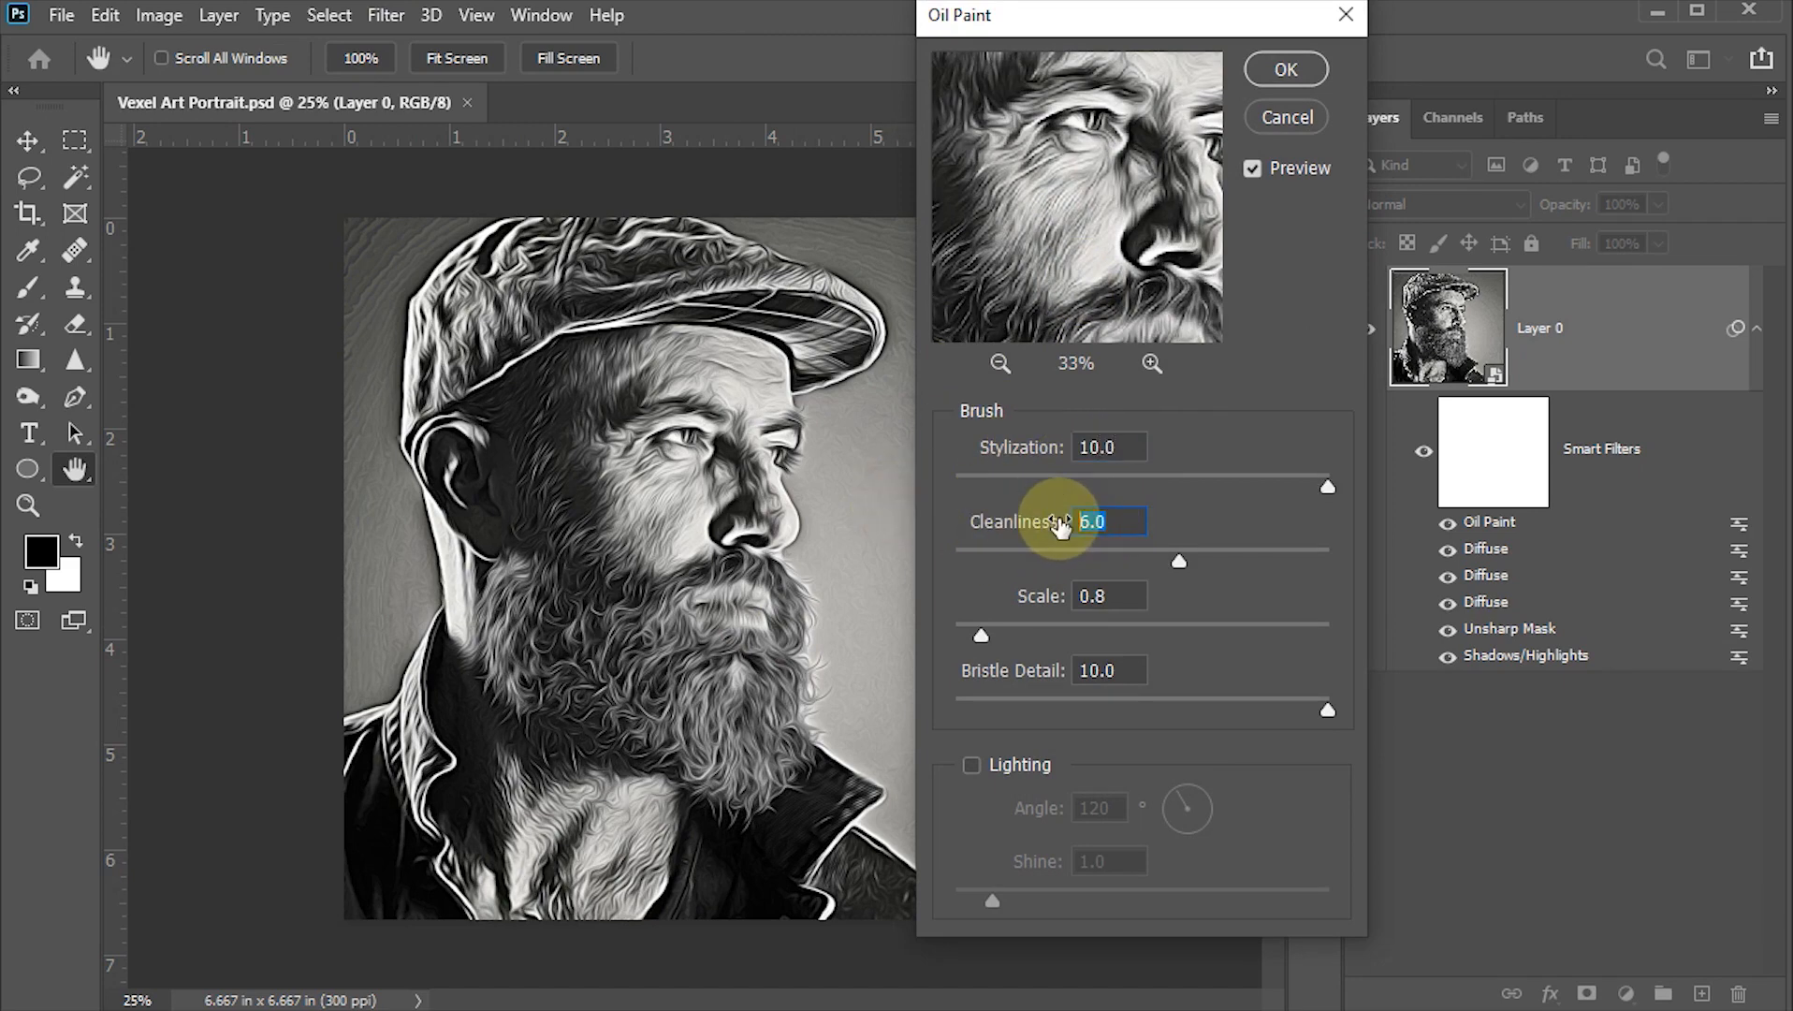
pyautogui.write('10')
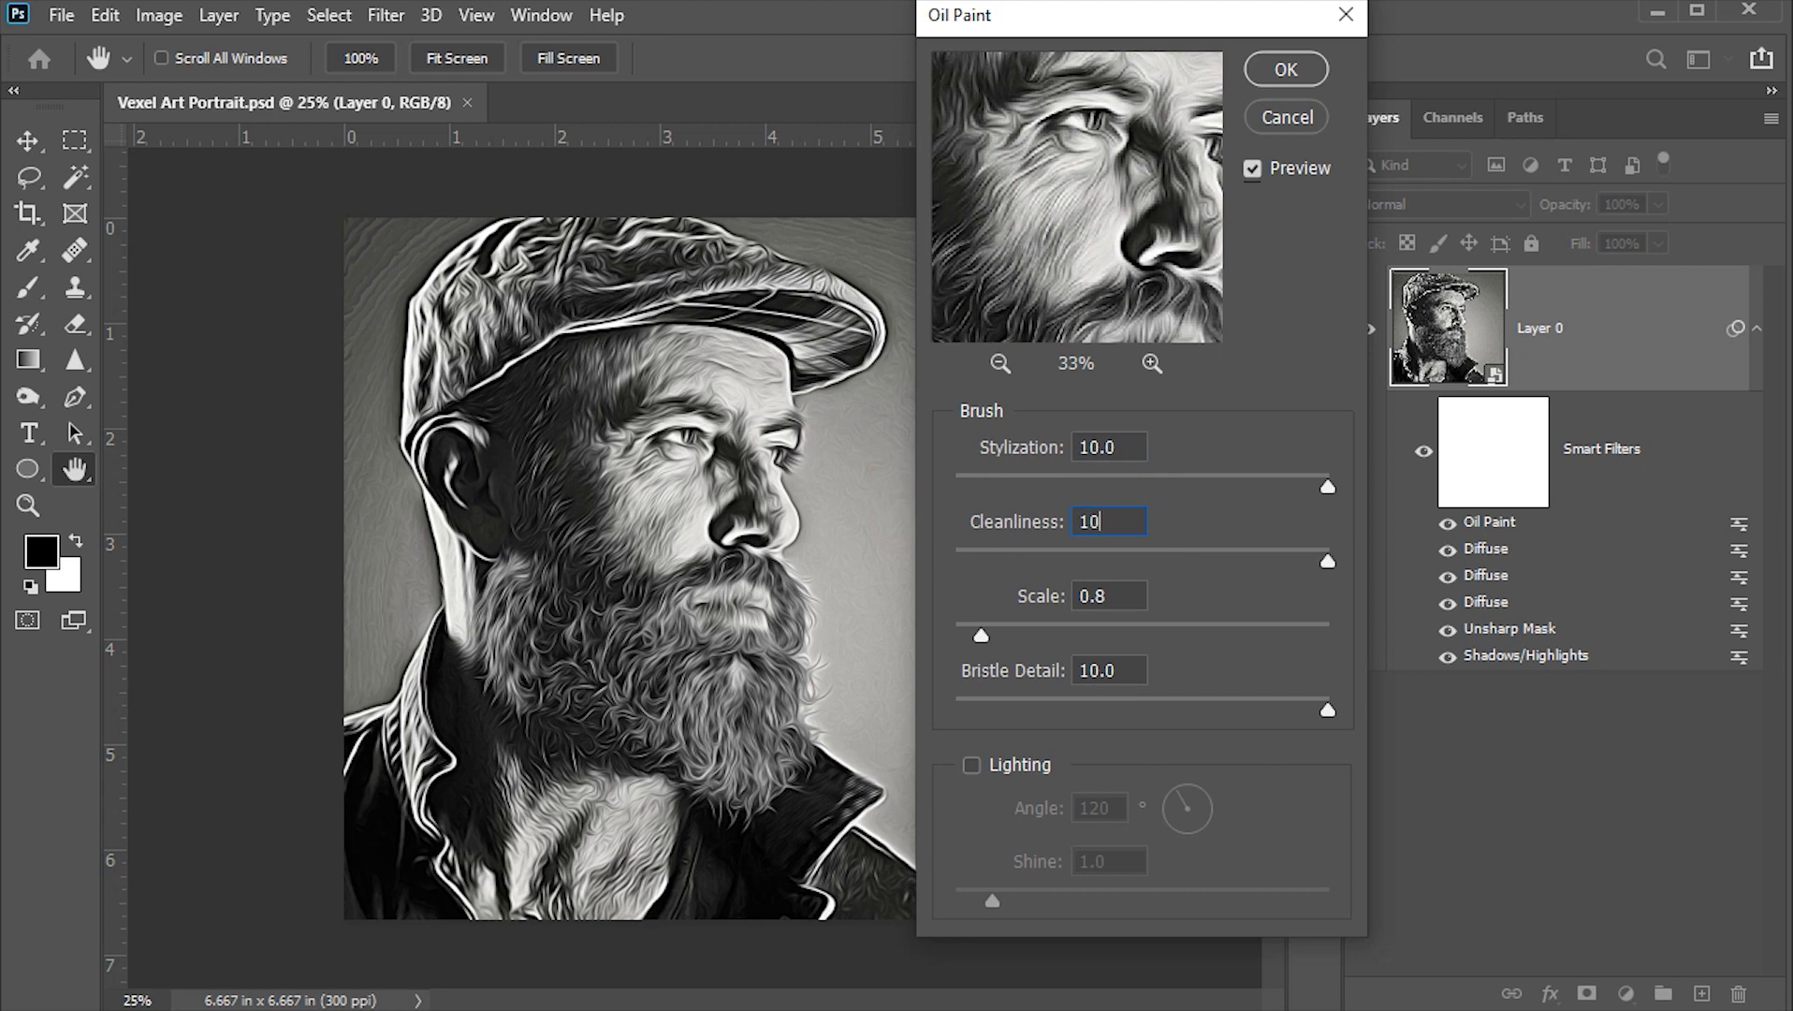
pyautogui.click(1104, 596)
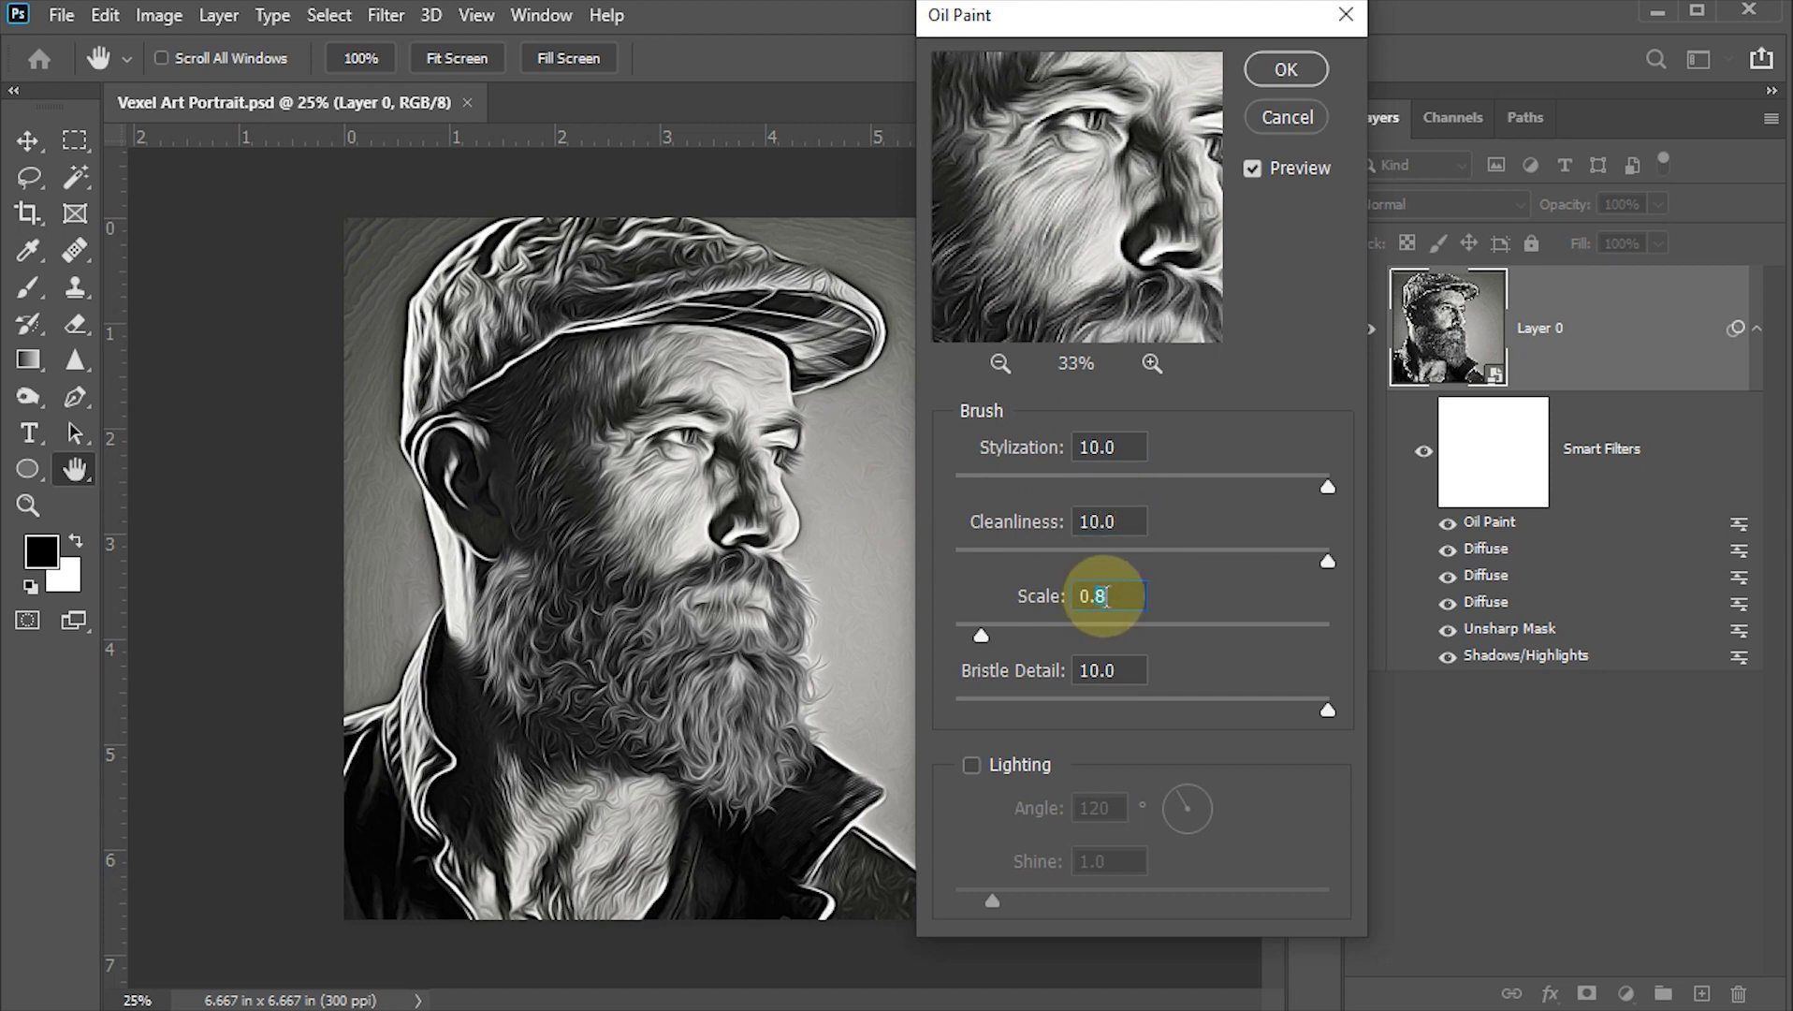
pyautogui.write('0.9')
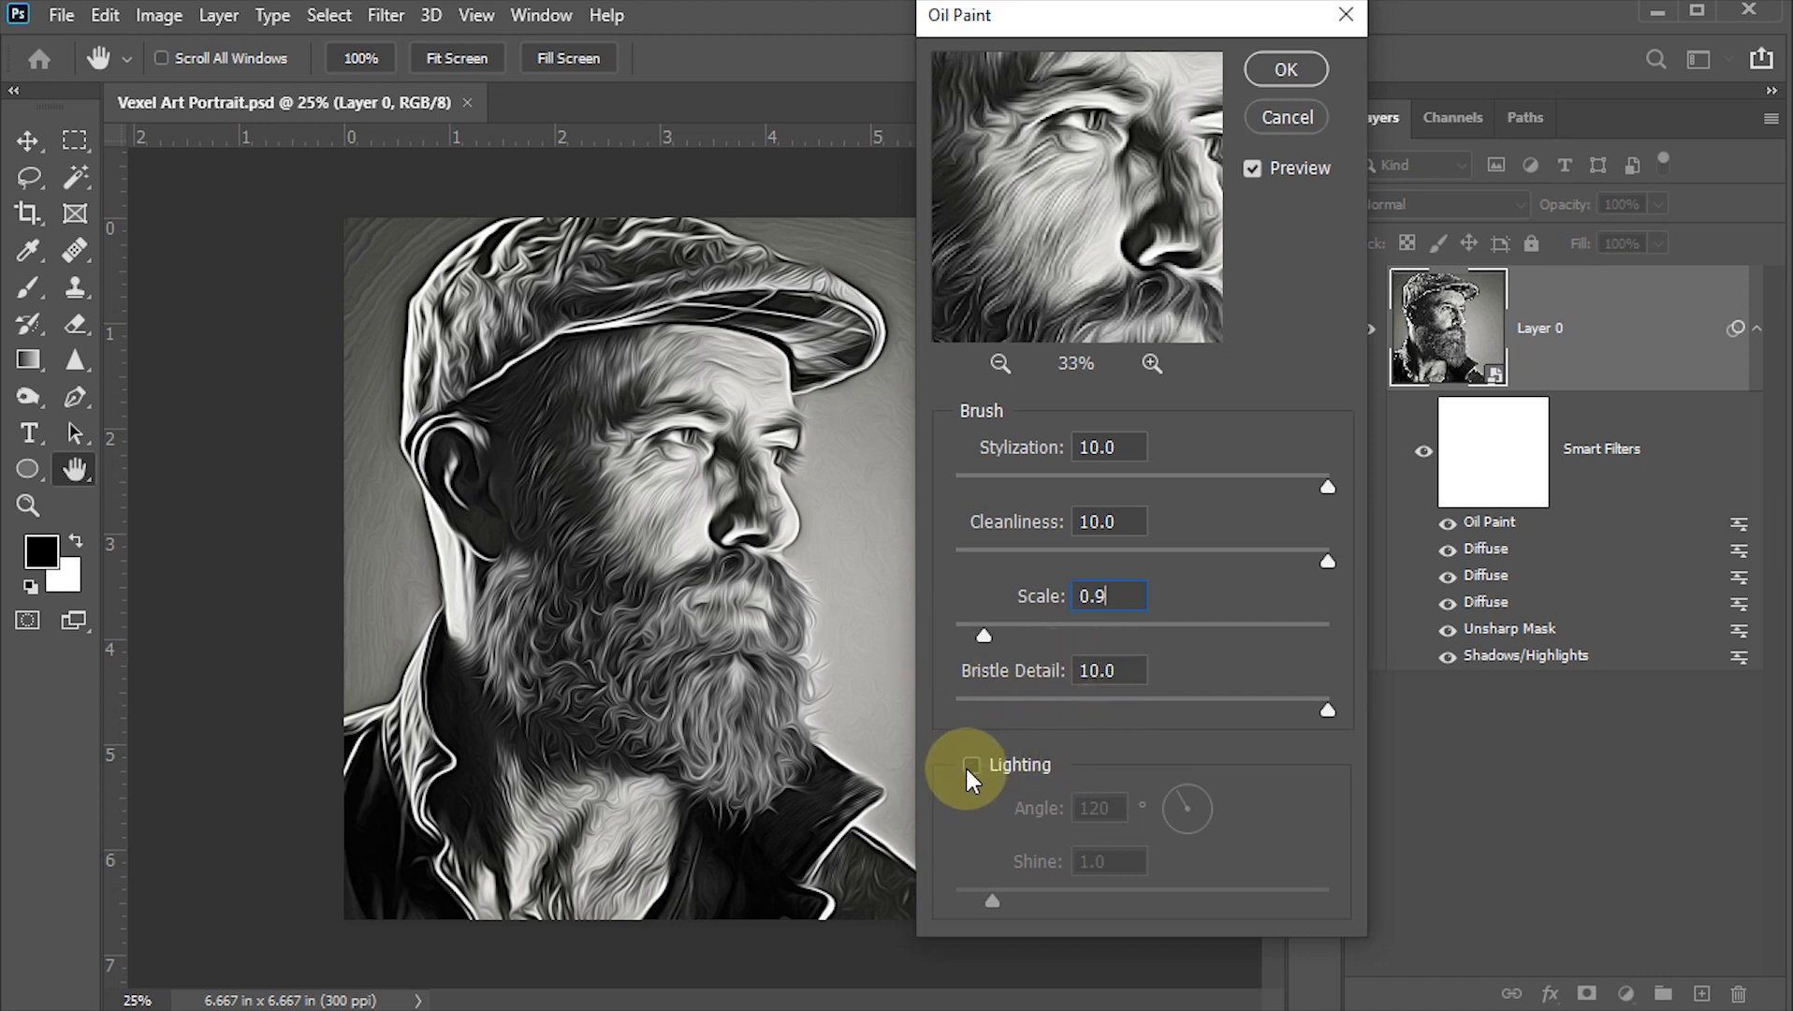
pyautogui.click(1274, 70)
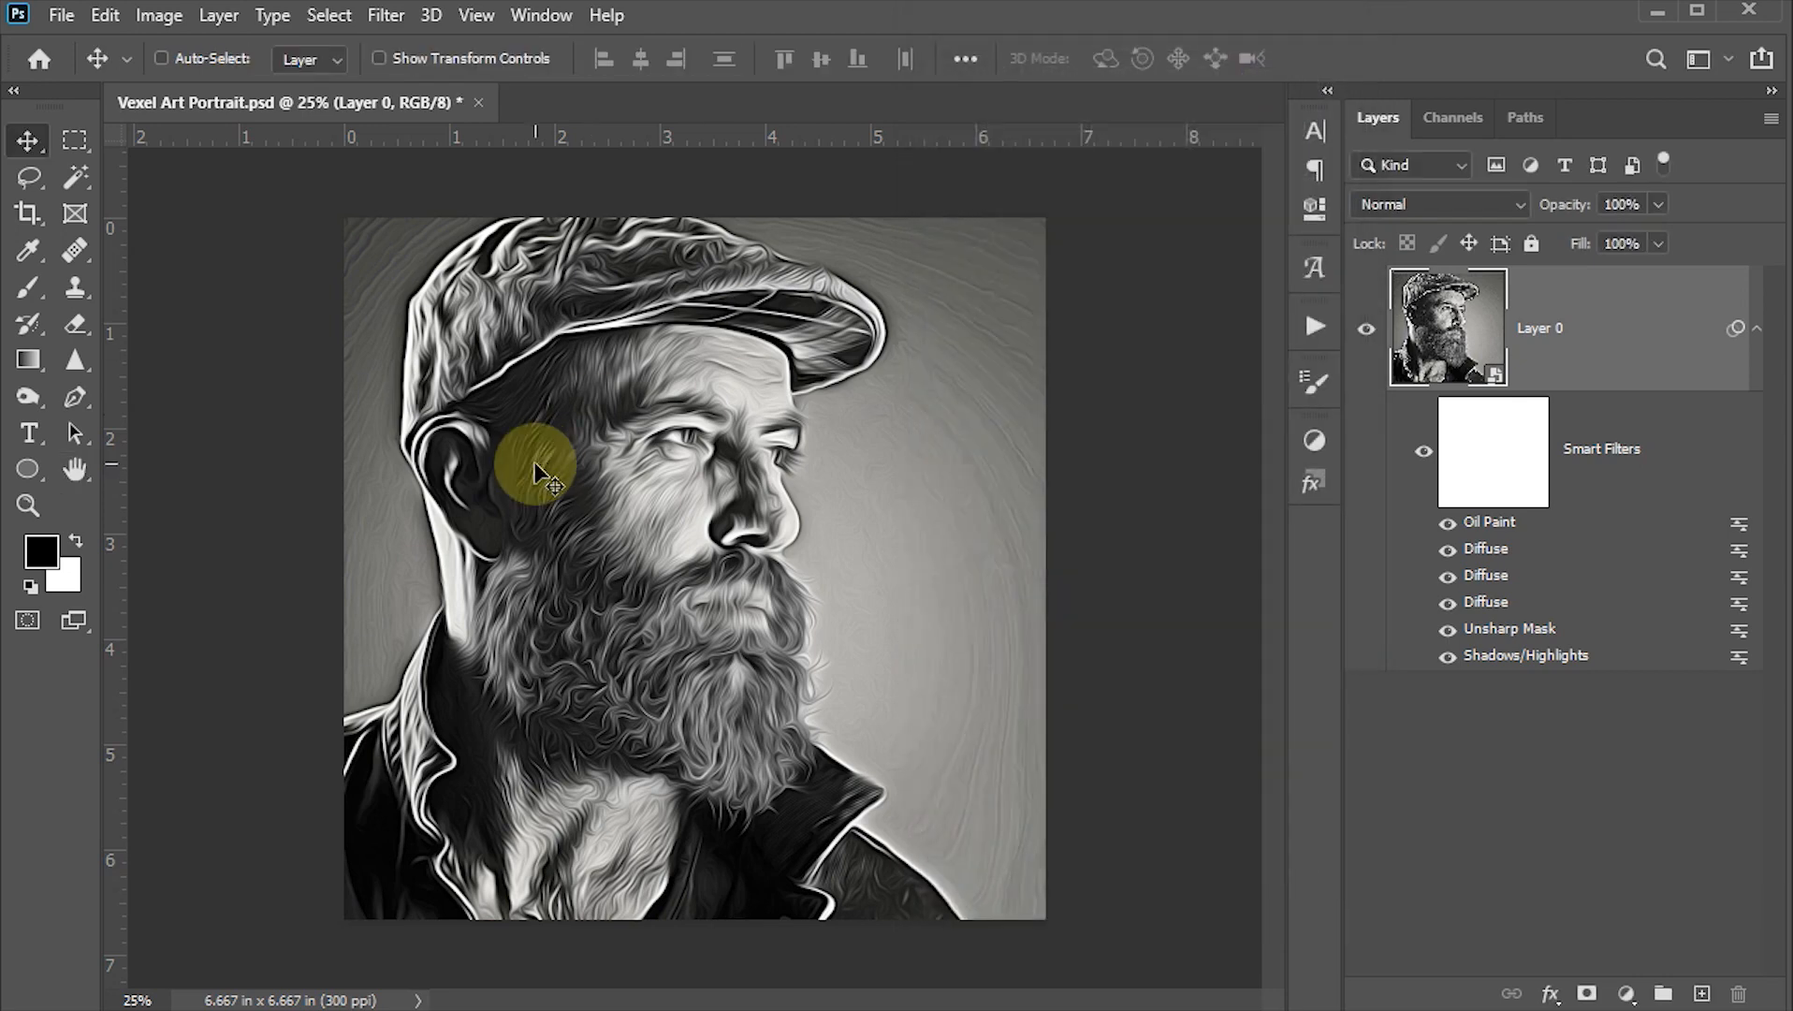
pyautogui.hotkey('ctrl', 's')
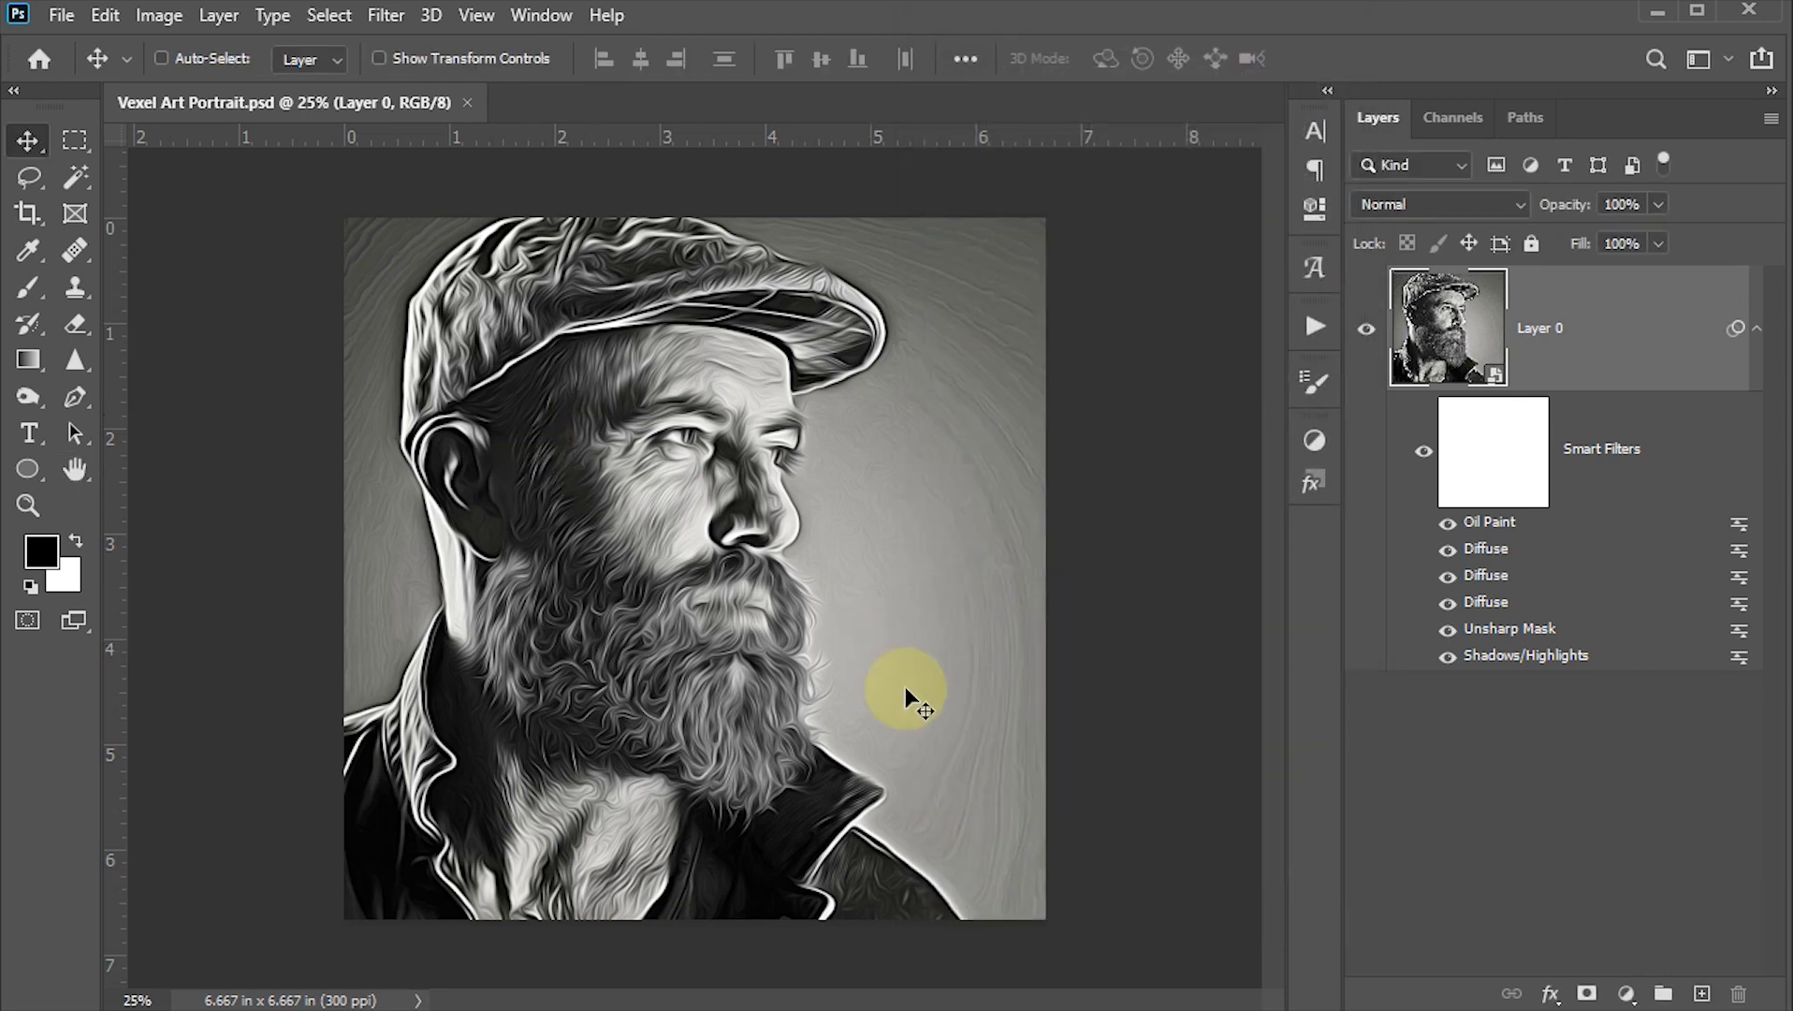
# Step: Apply a Surface Blur filter with a radius of 20 pixels and a threshold of 20 levels
pyautogui.click(386, 15)
pyautogui.moveTo(426, 339)
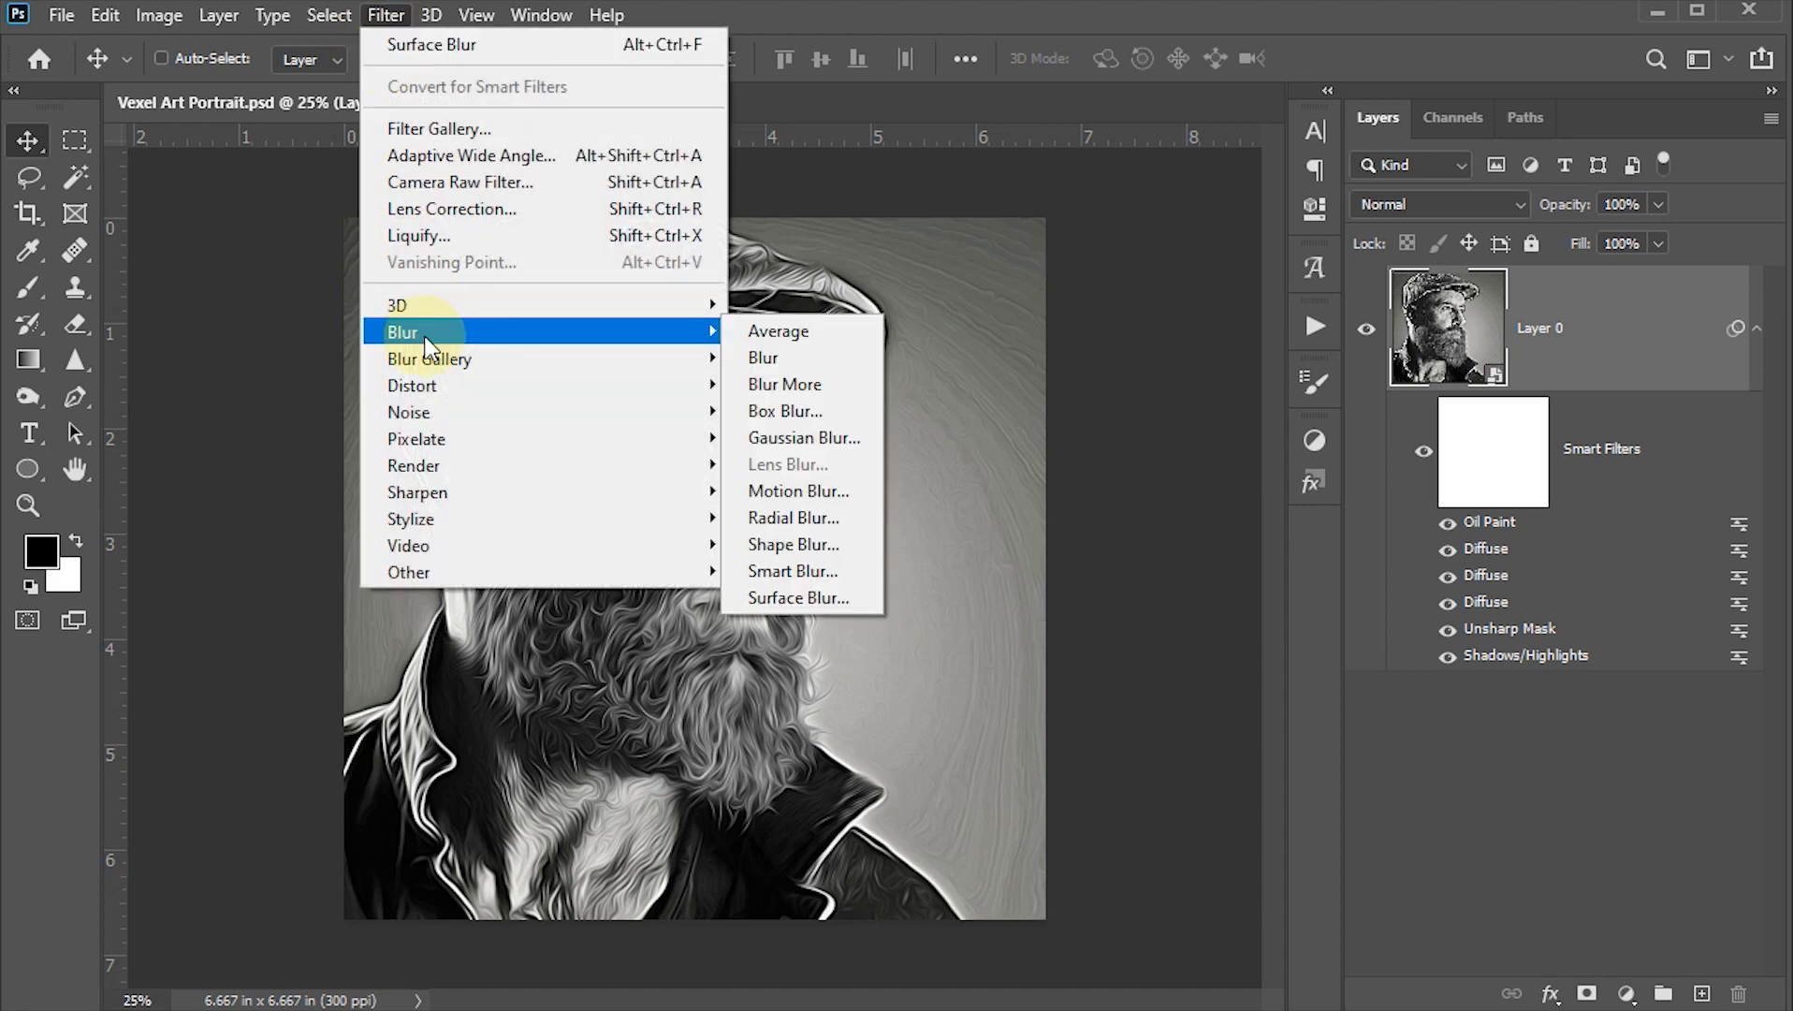
pyautogui.click(800, 598)
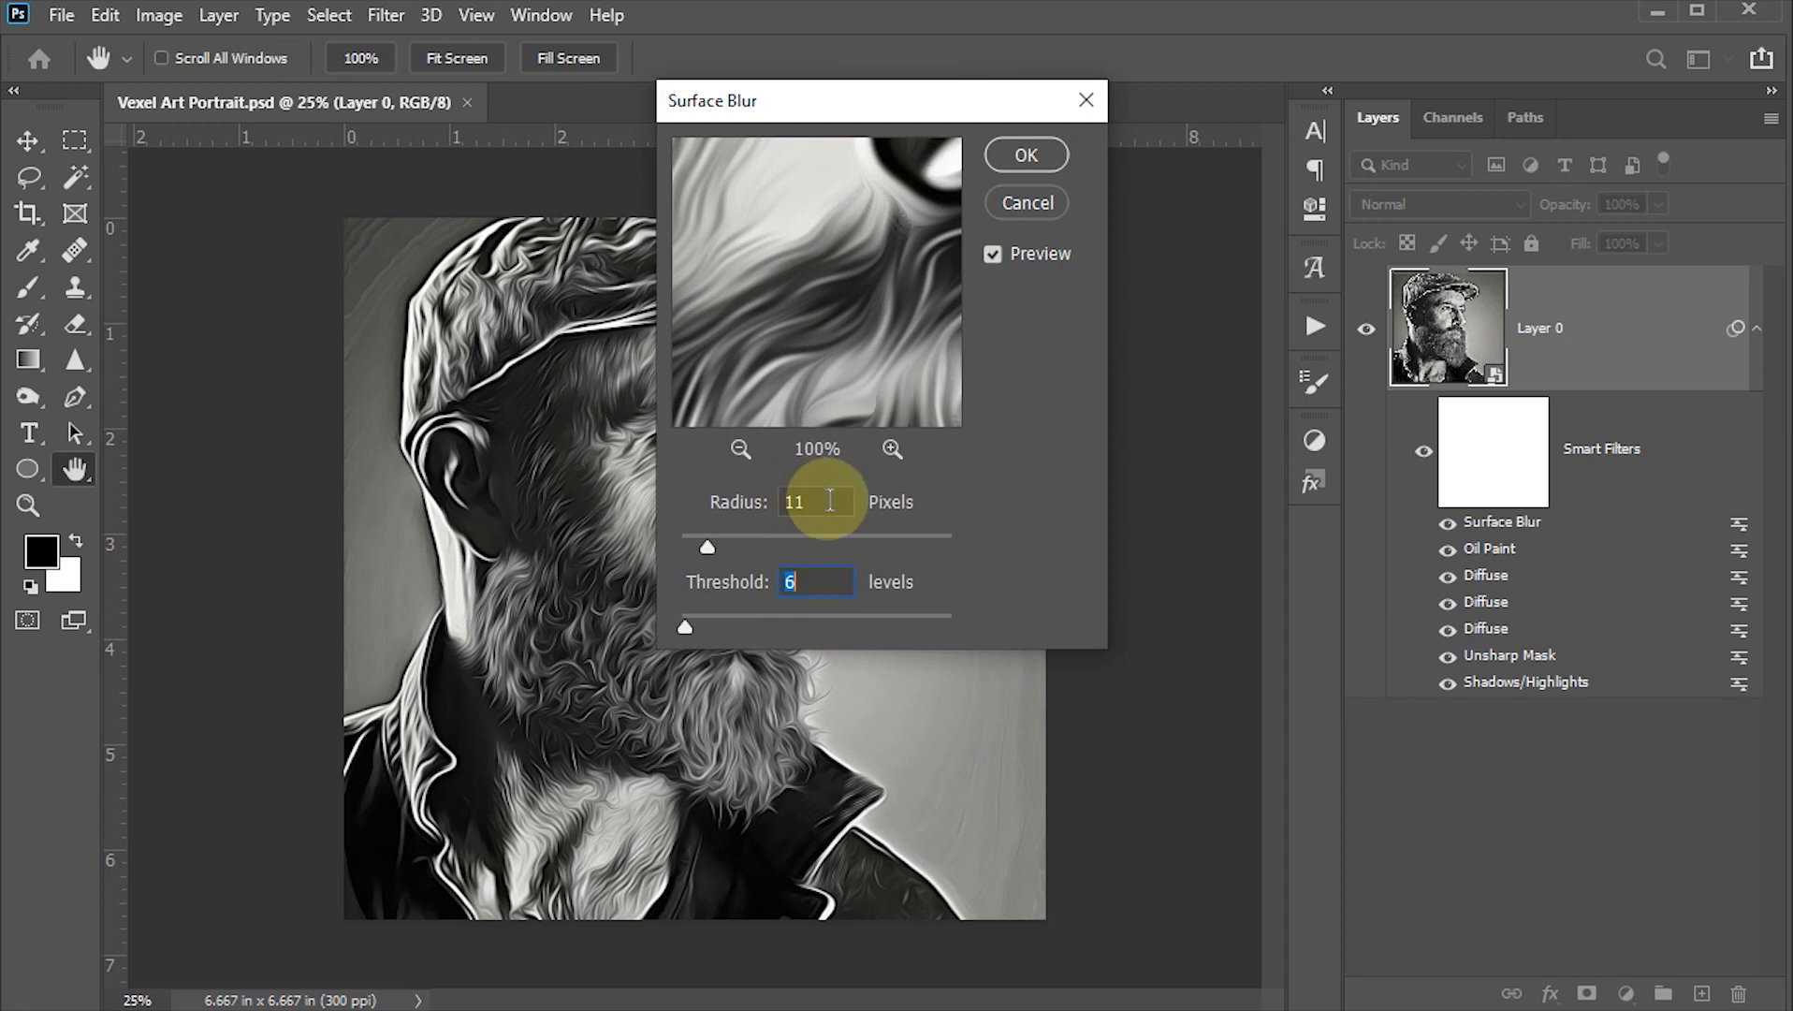
pyautogui.moveTo(816, 501); pyautogui.dragTo(740, 504)
pyautogui.write('20')
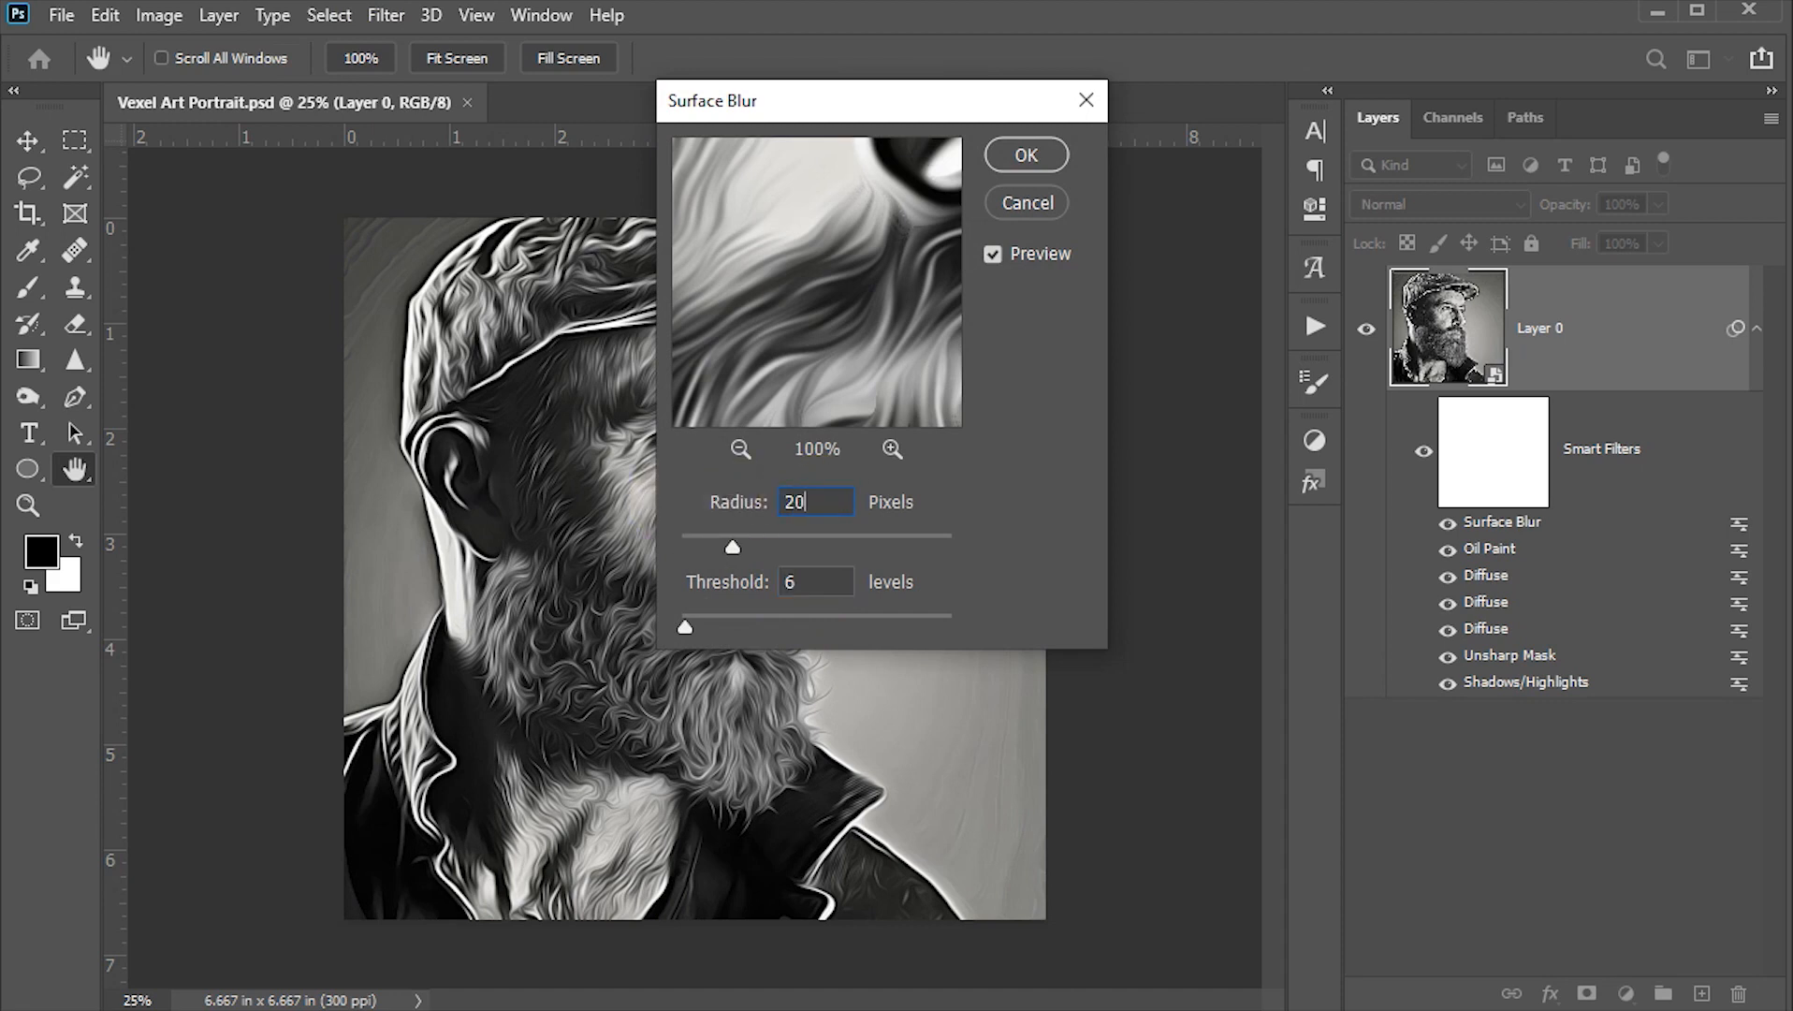
pyautogui.moveTo(829, 581); pyautogui.dragTo(710, 588)
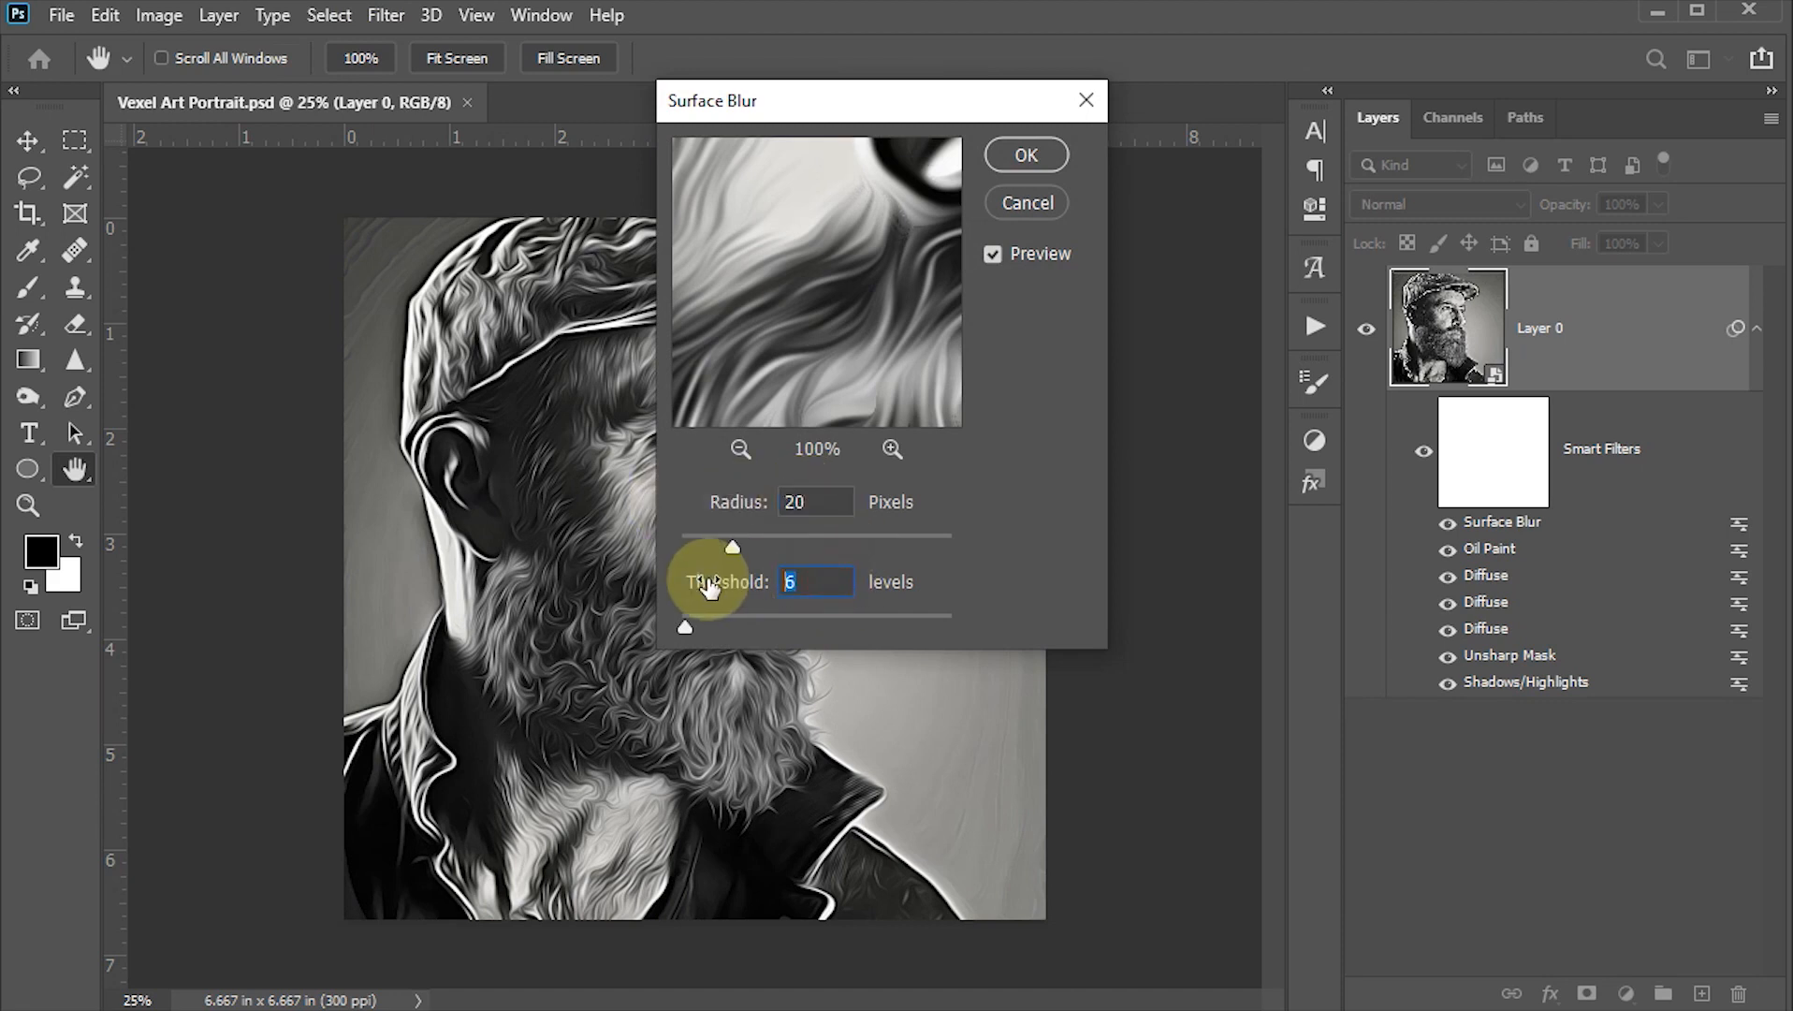
pyautogui.write('20')
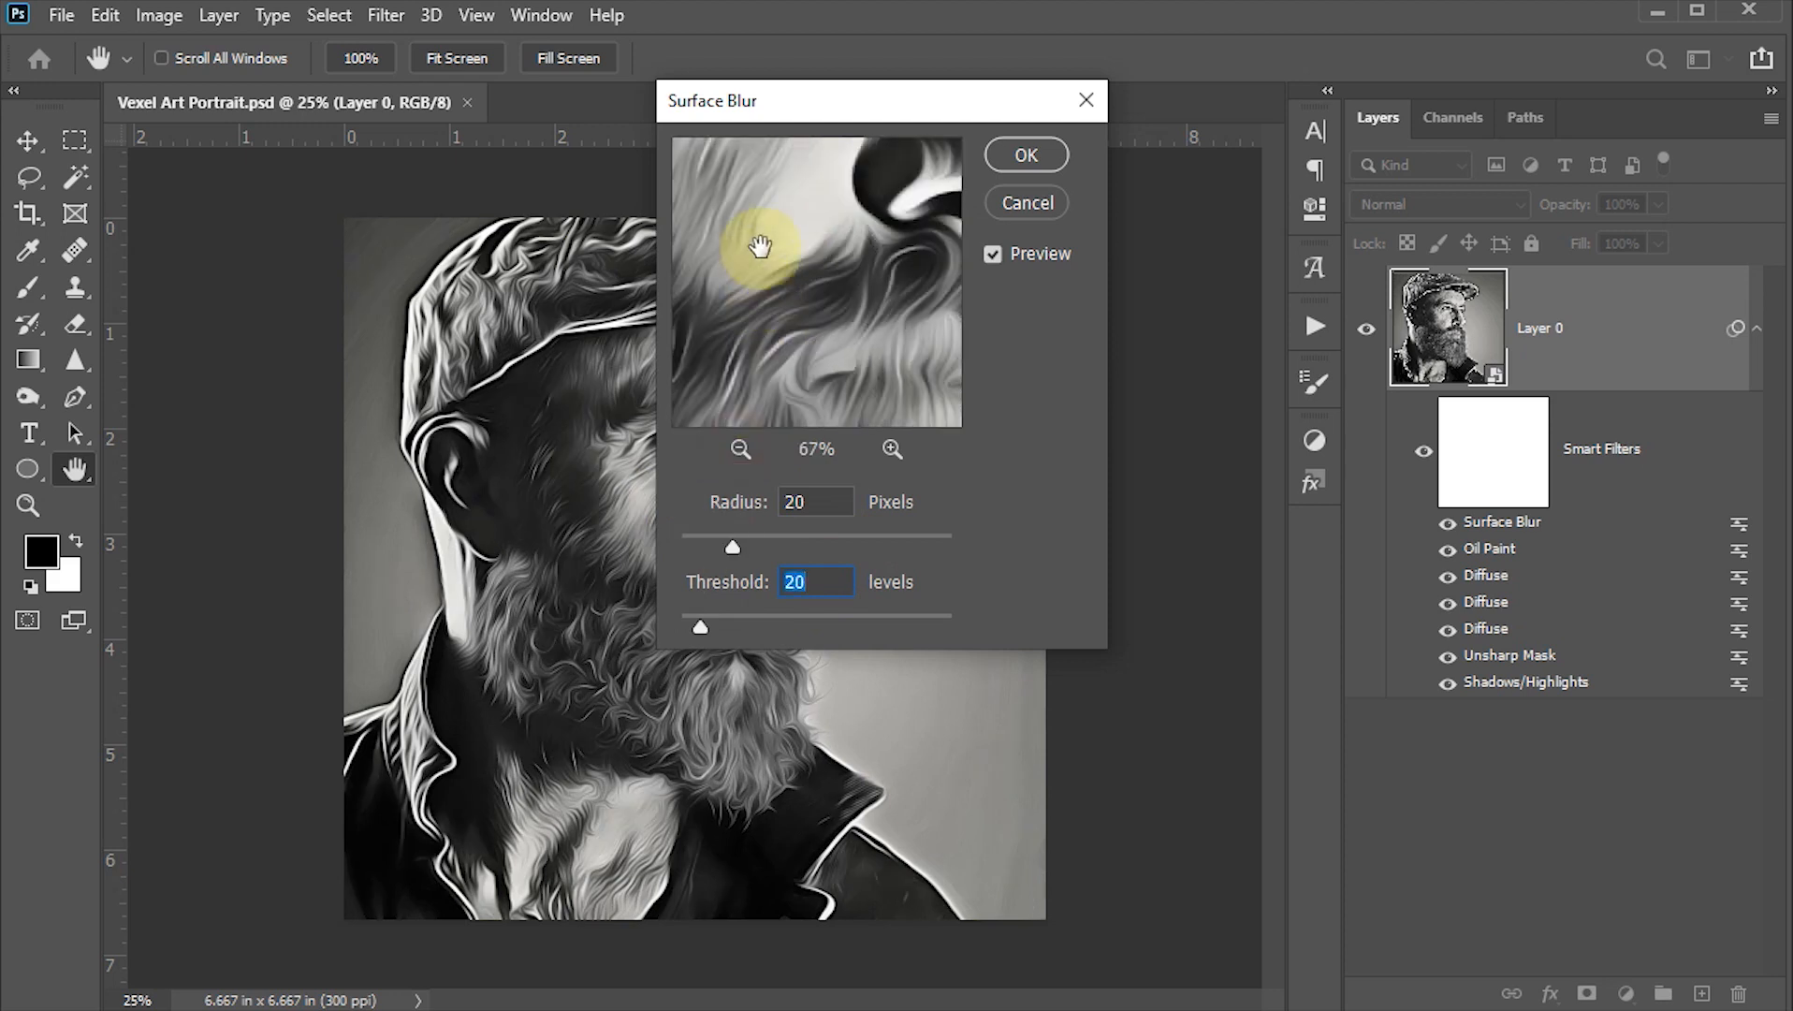
pyautogui.moveTo(760, 240); pyautogui.dragTo(821, 340)
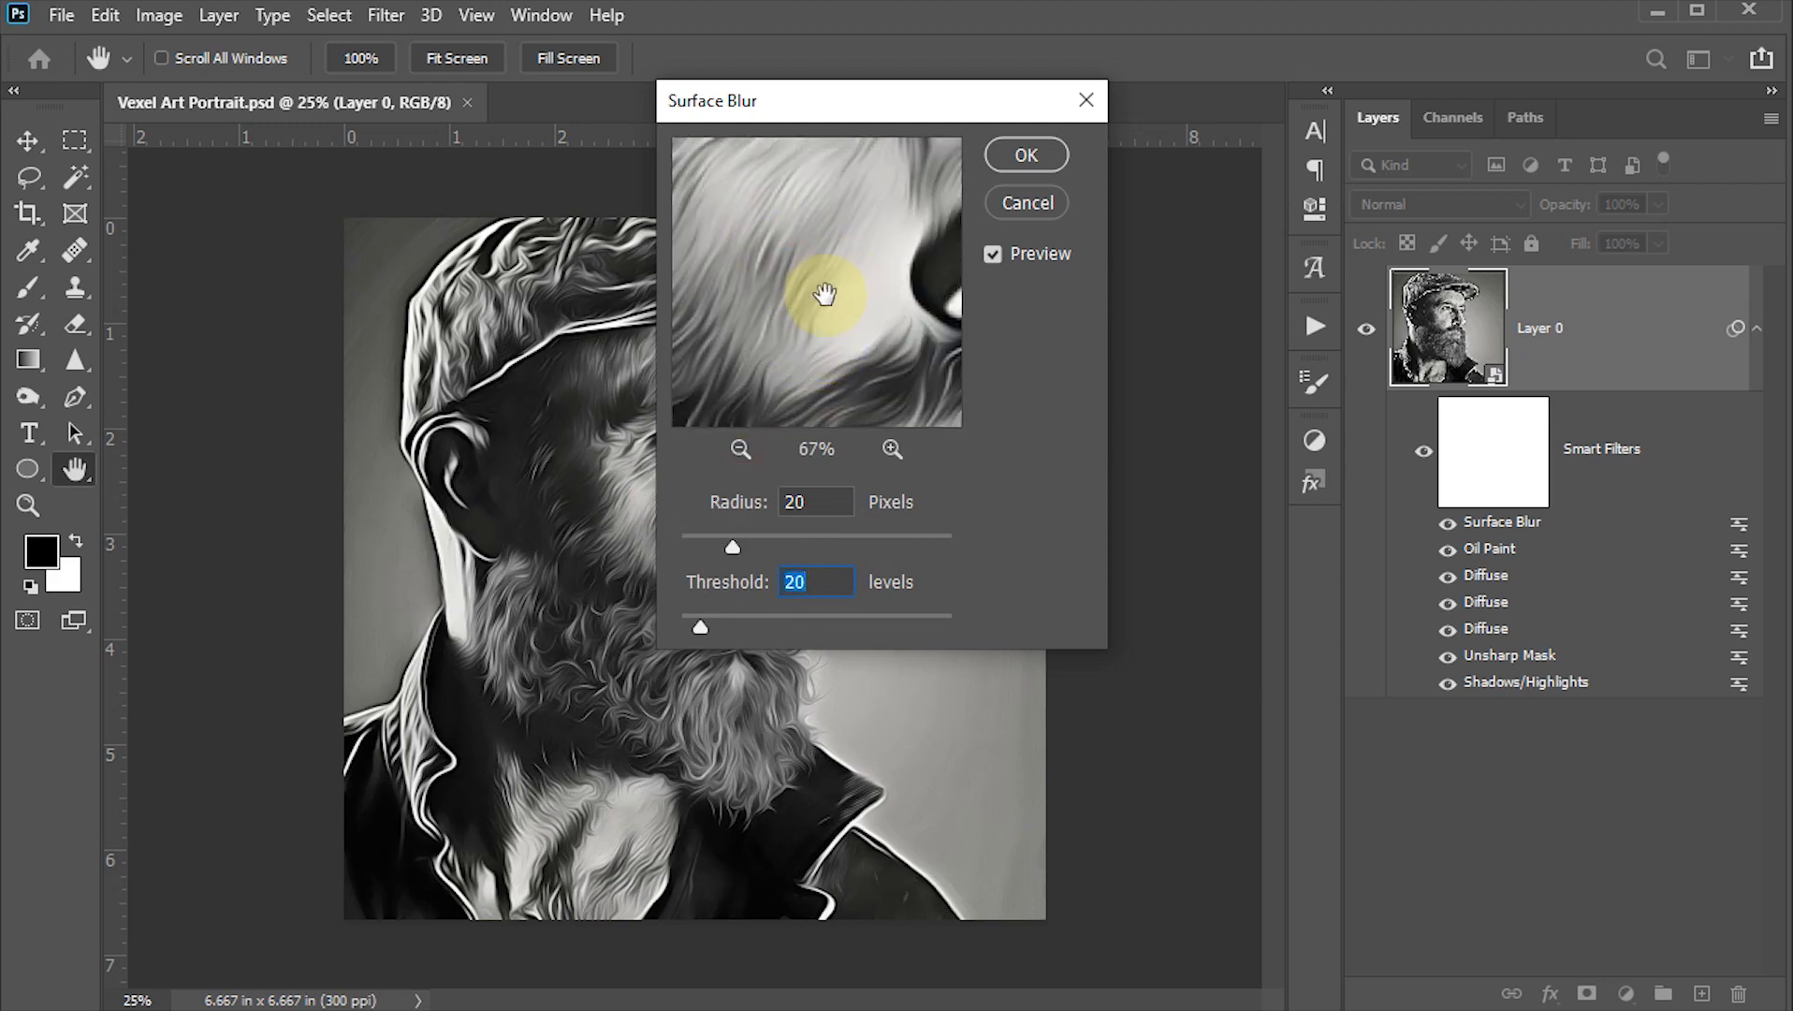
pyautogui.click(1023, 158)
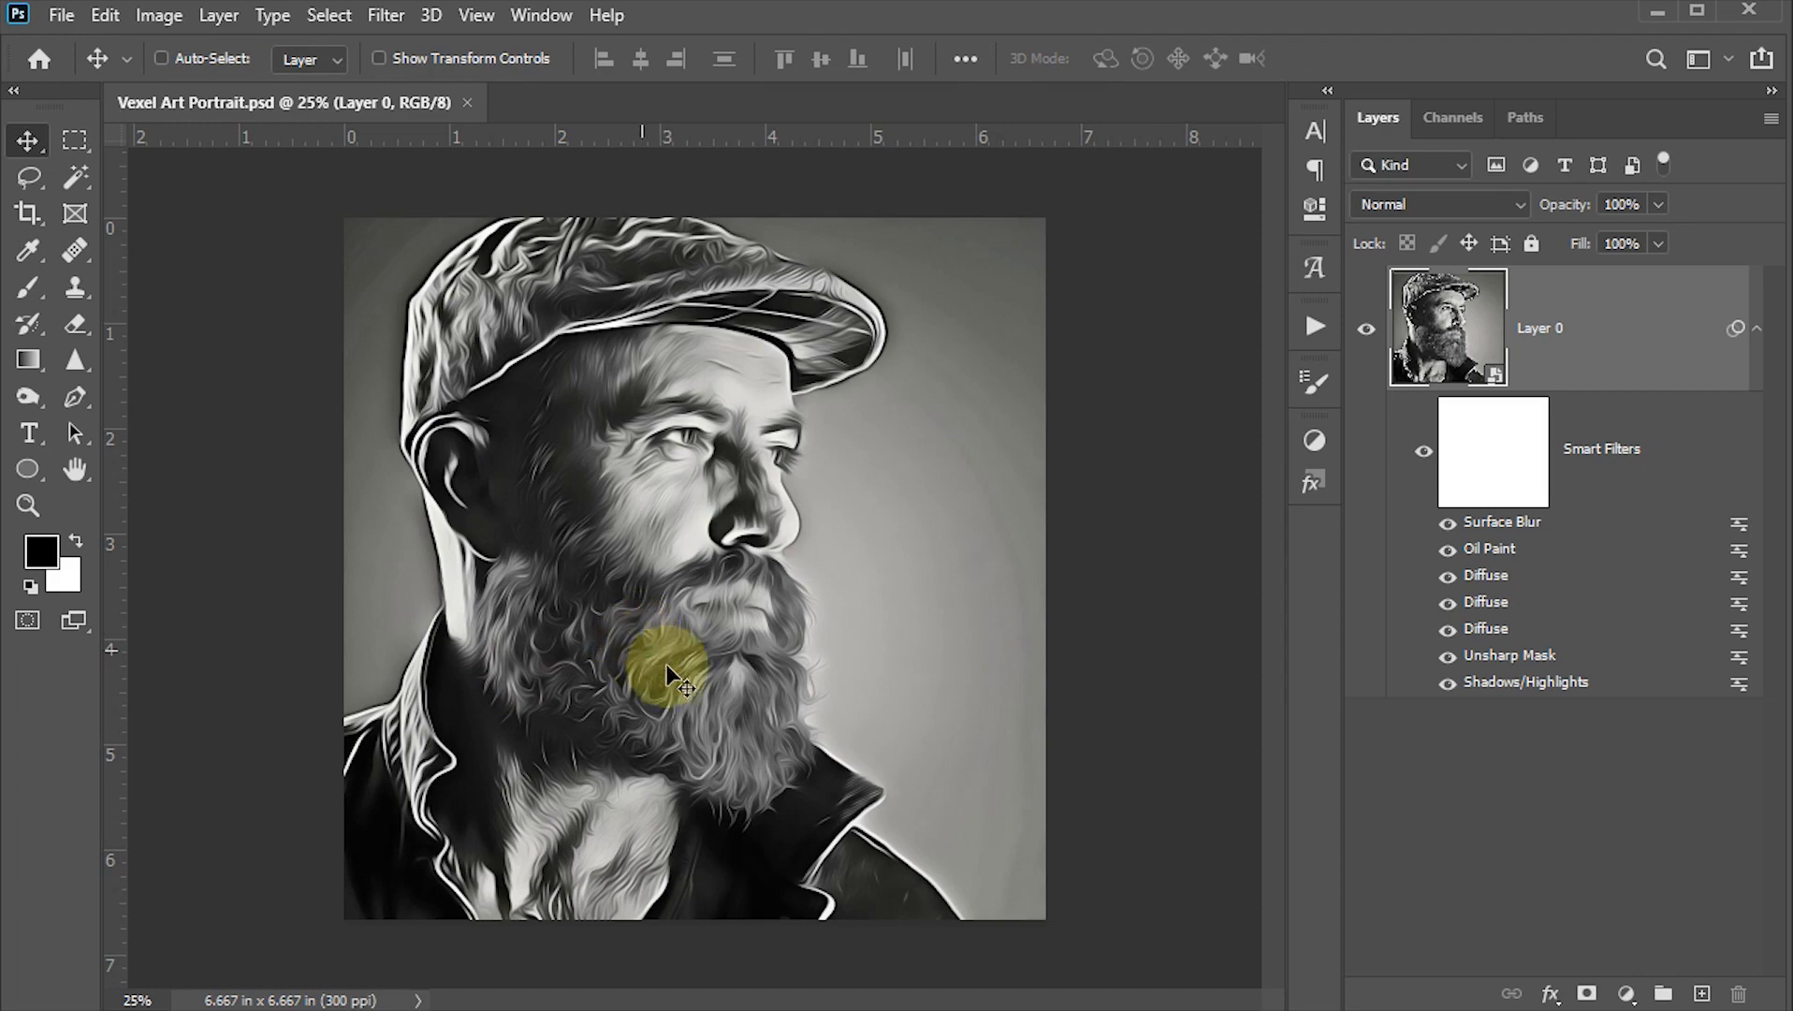
# Step: Open the Filter Gallery for the portrait and choose the Cutout effect from the Artistic group
pyautogui.click(384, 17)
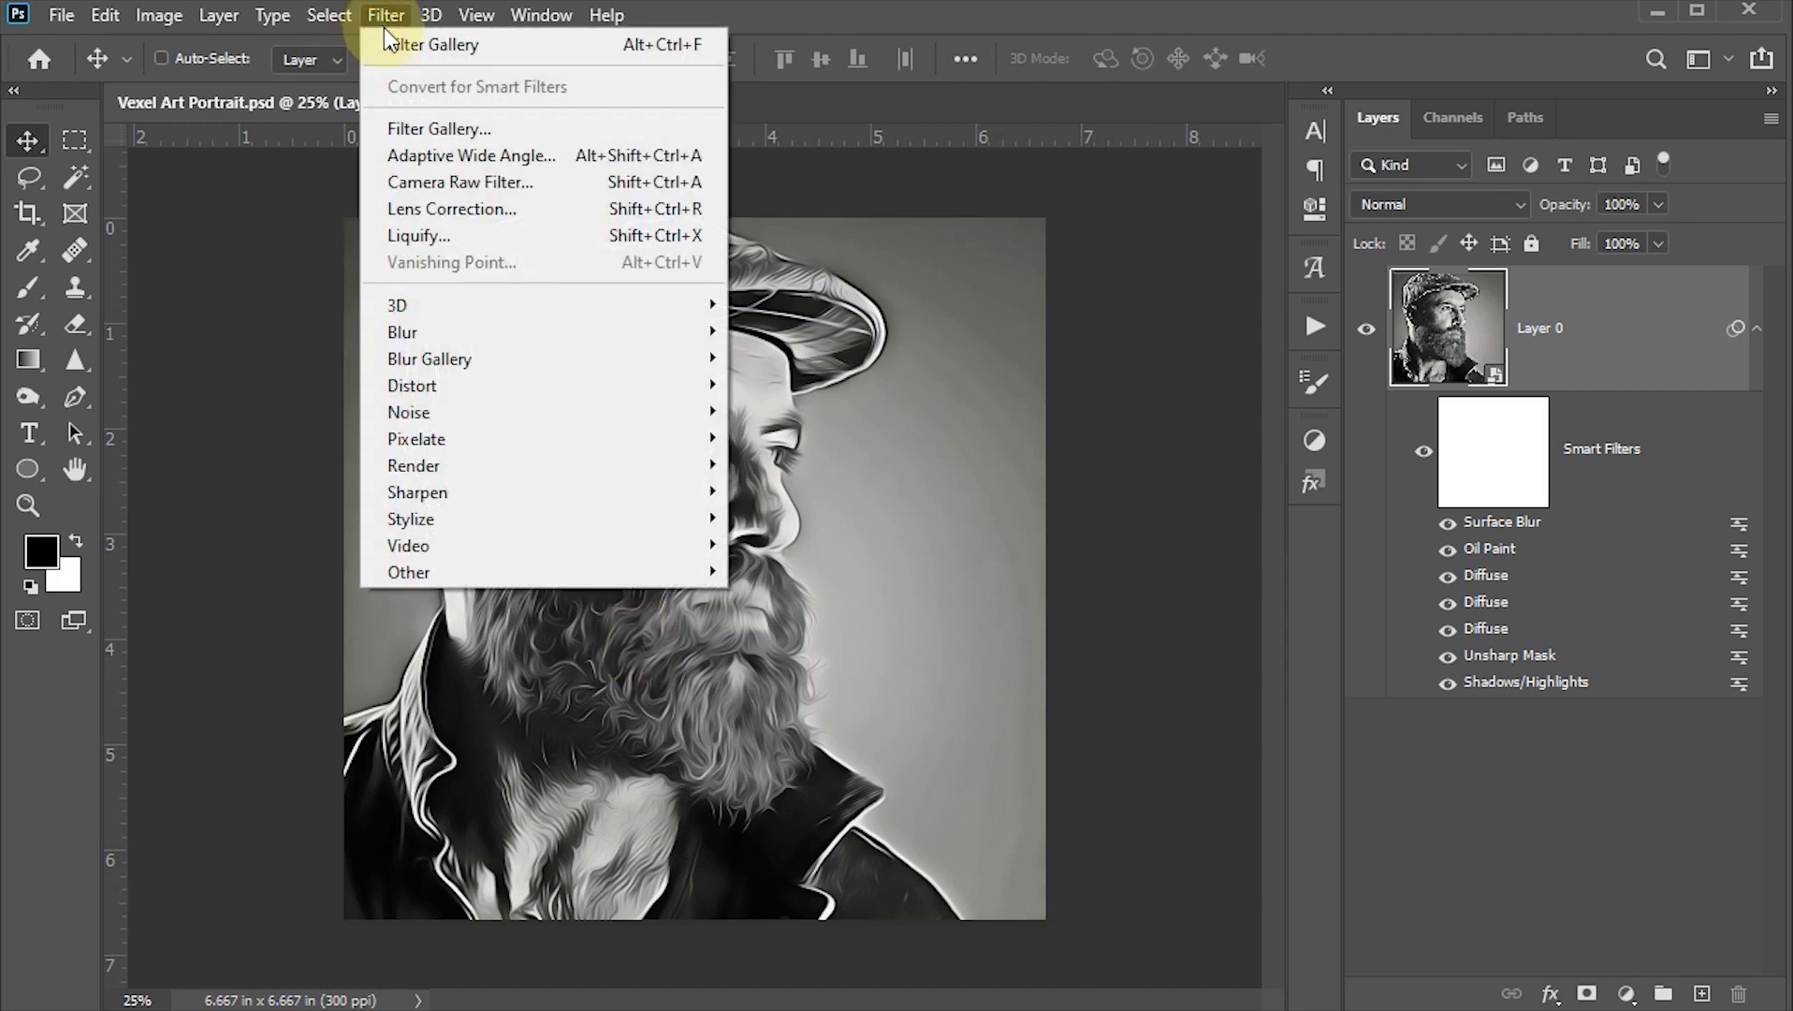
pyautogui.click(437, 133)
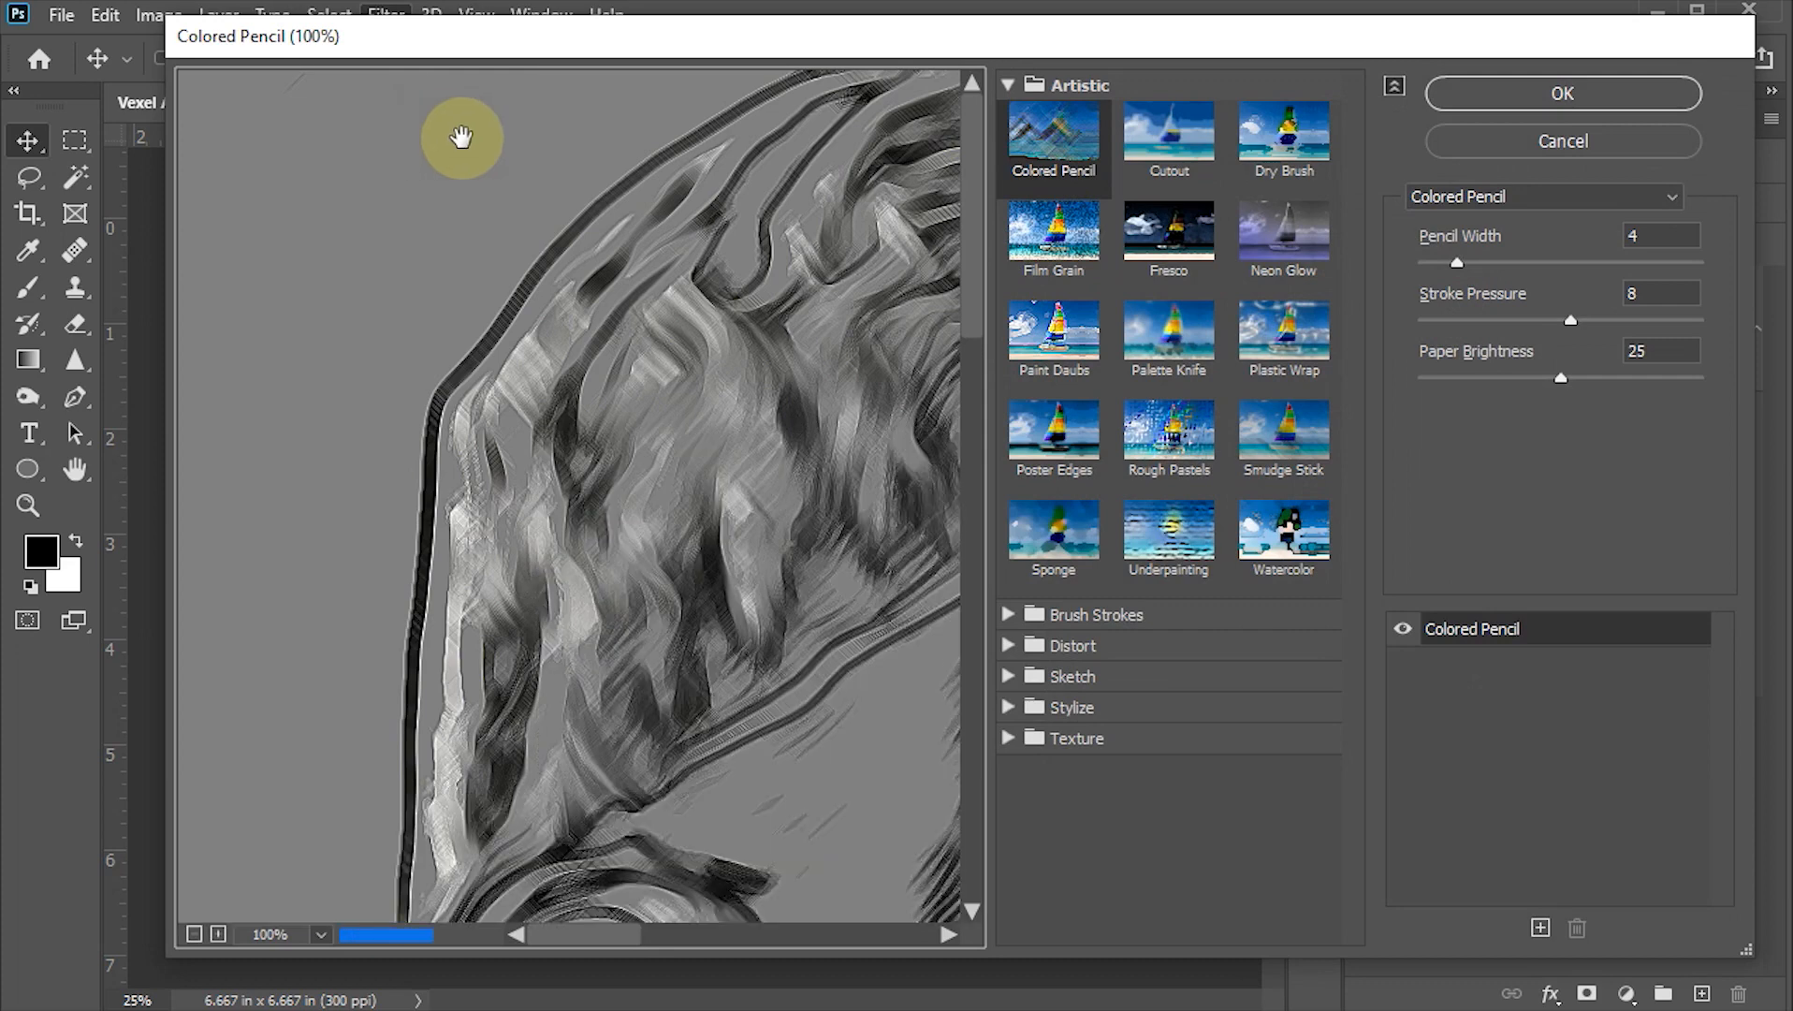
pyautogui.click(1009, 85)
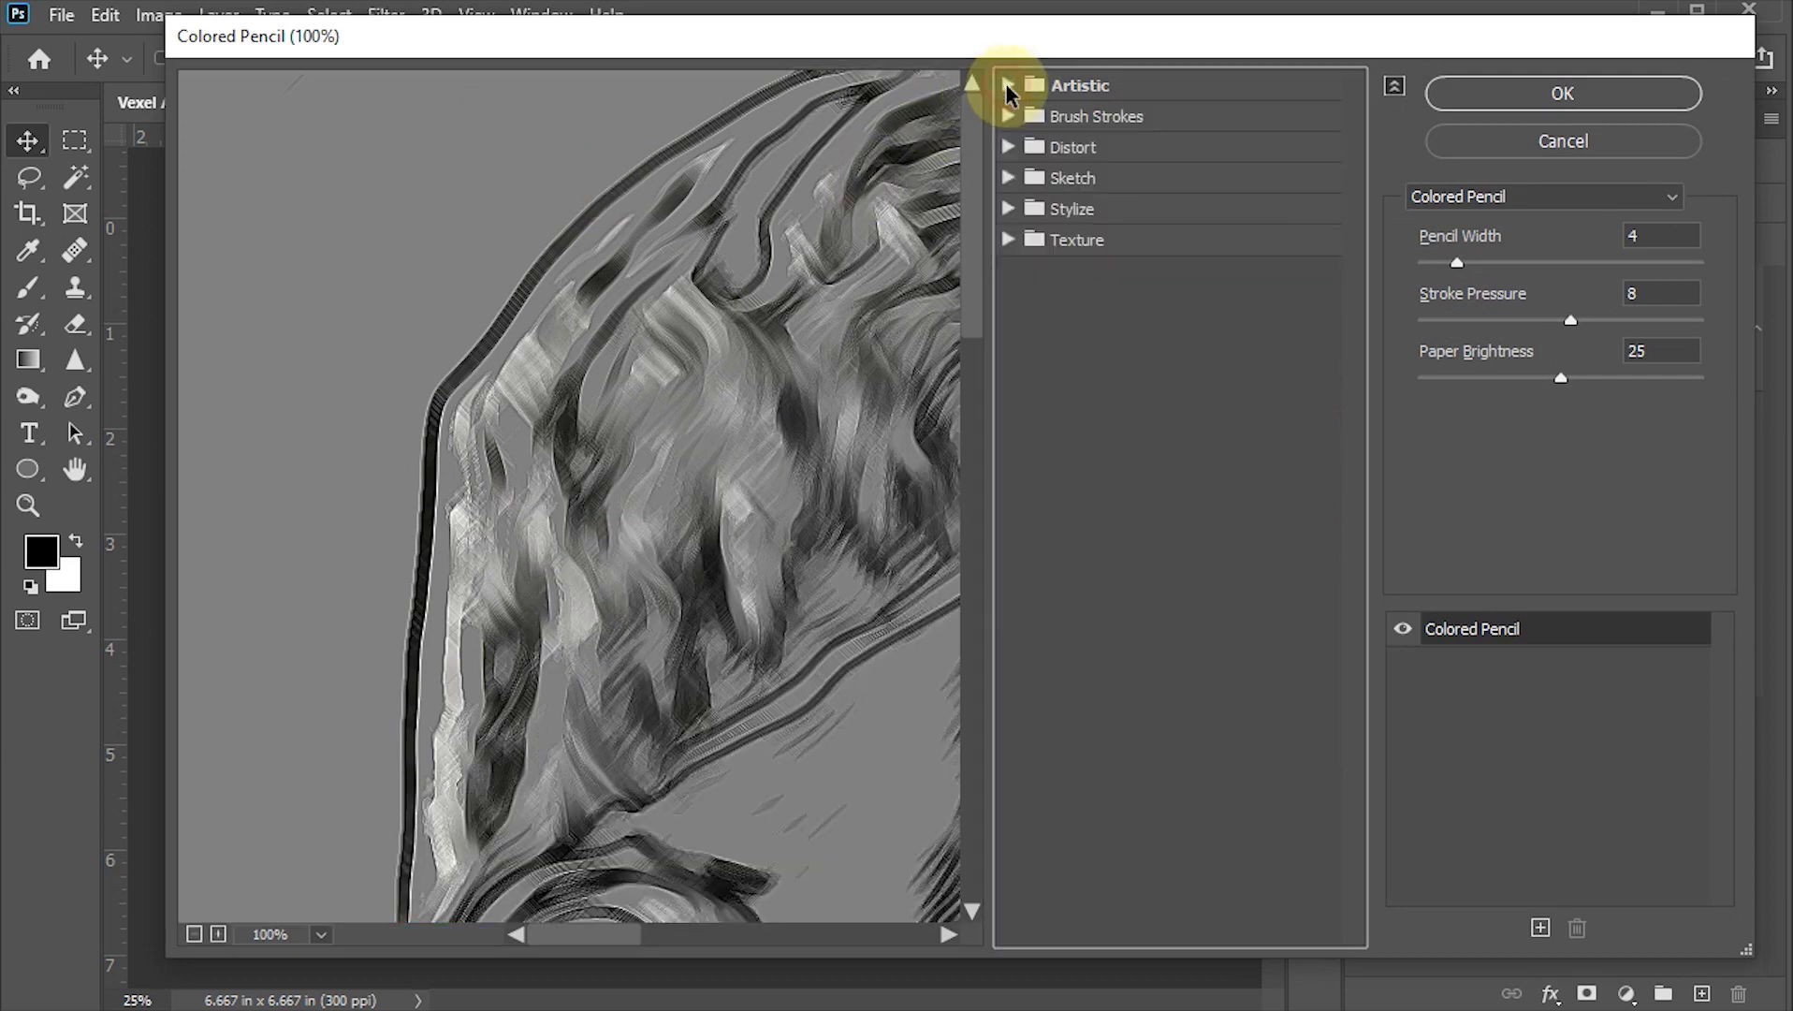
pyautogui.click(1009, 85)
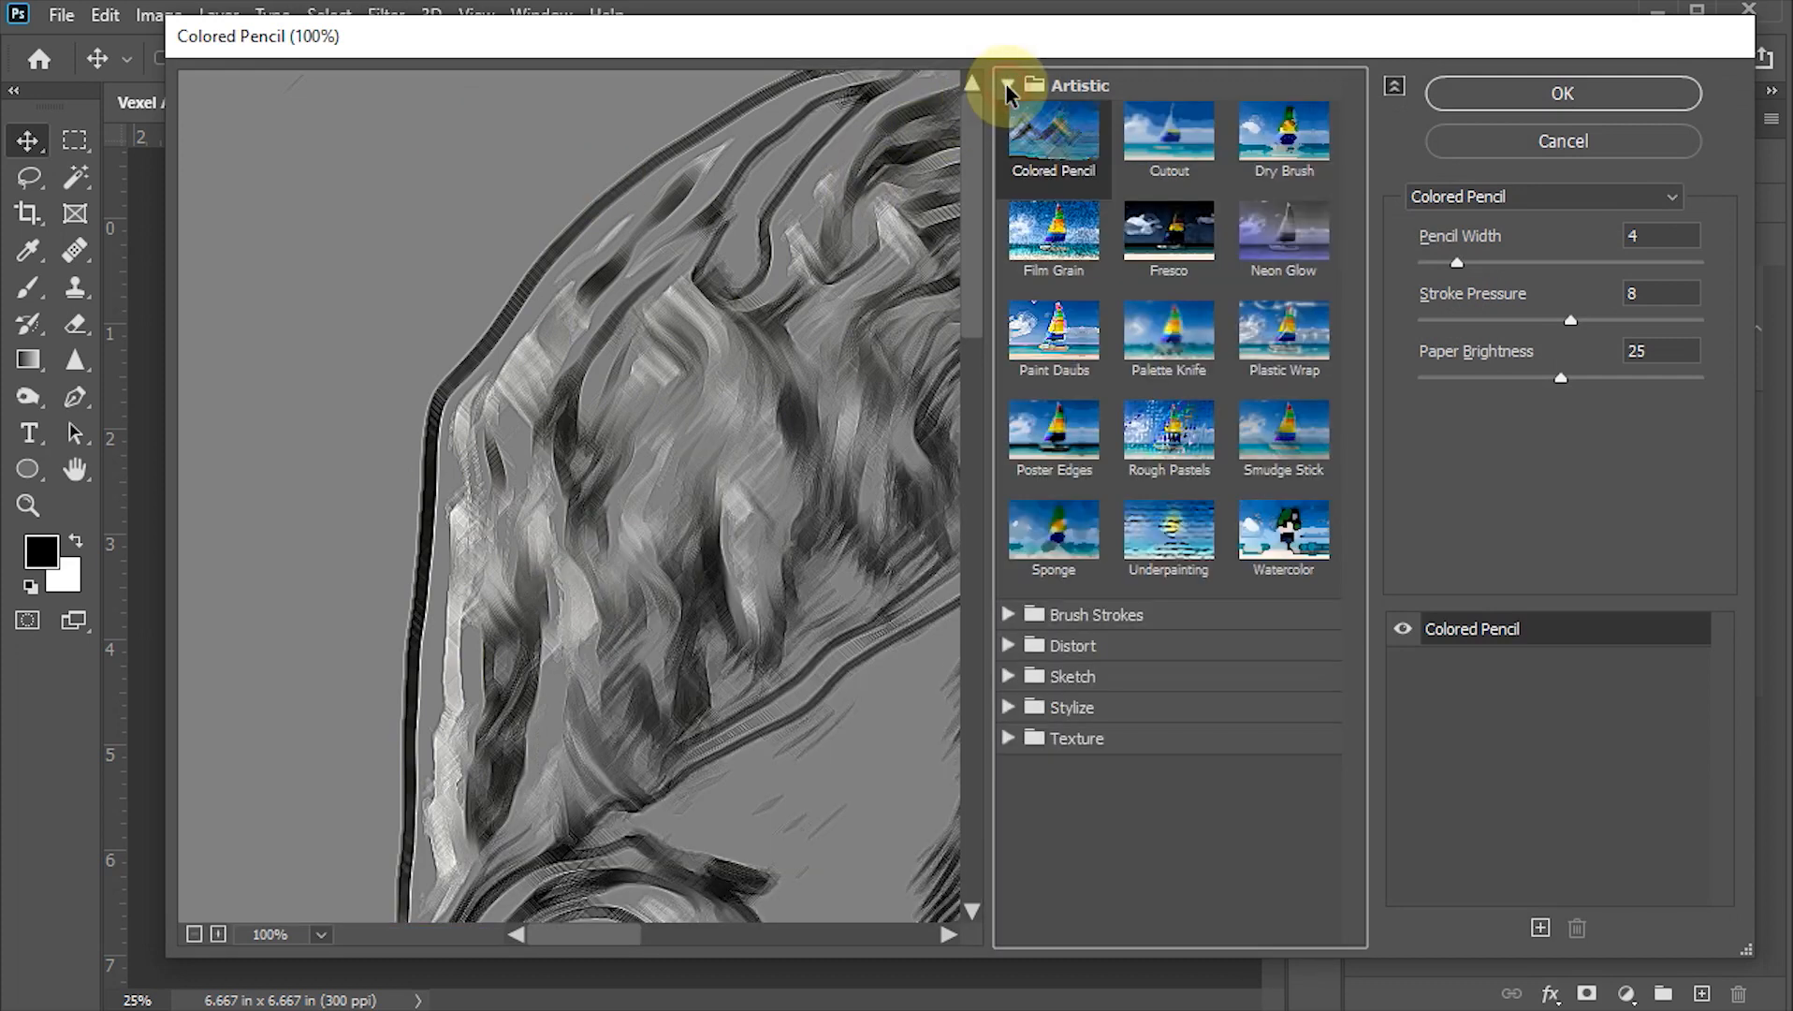
pyautogui.click(1159, 159)
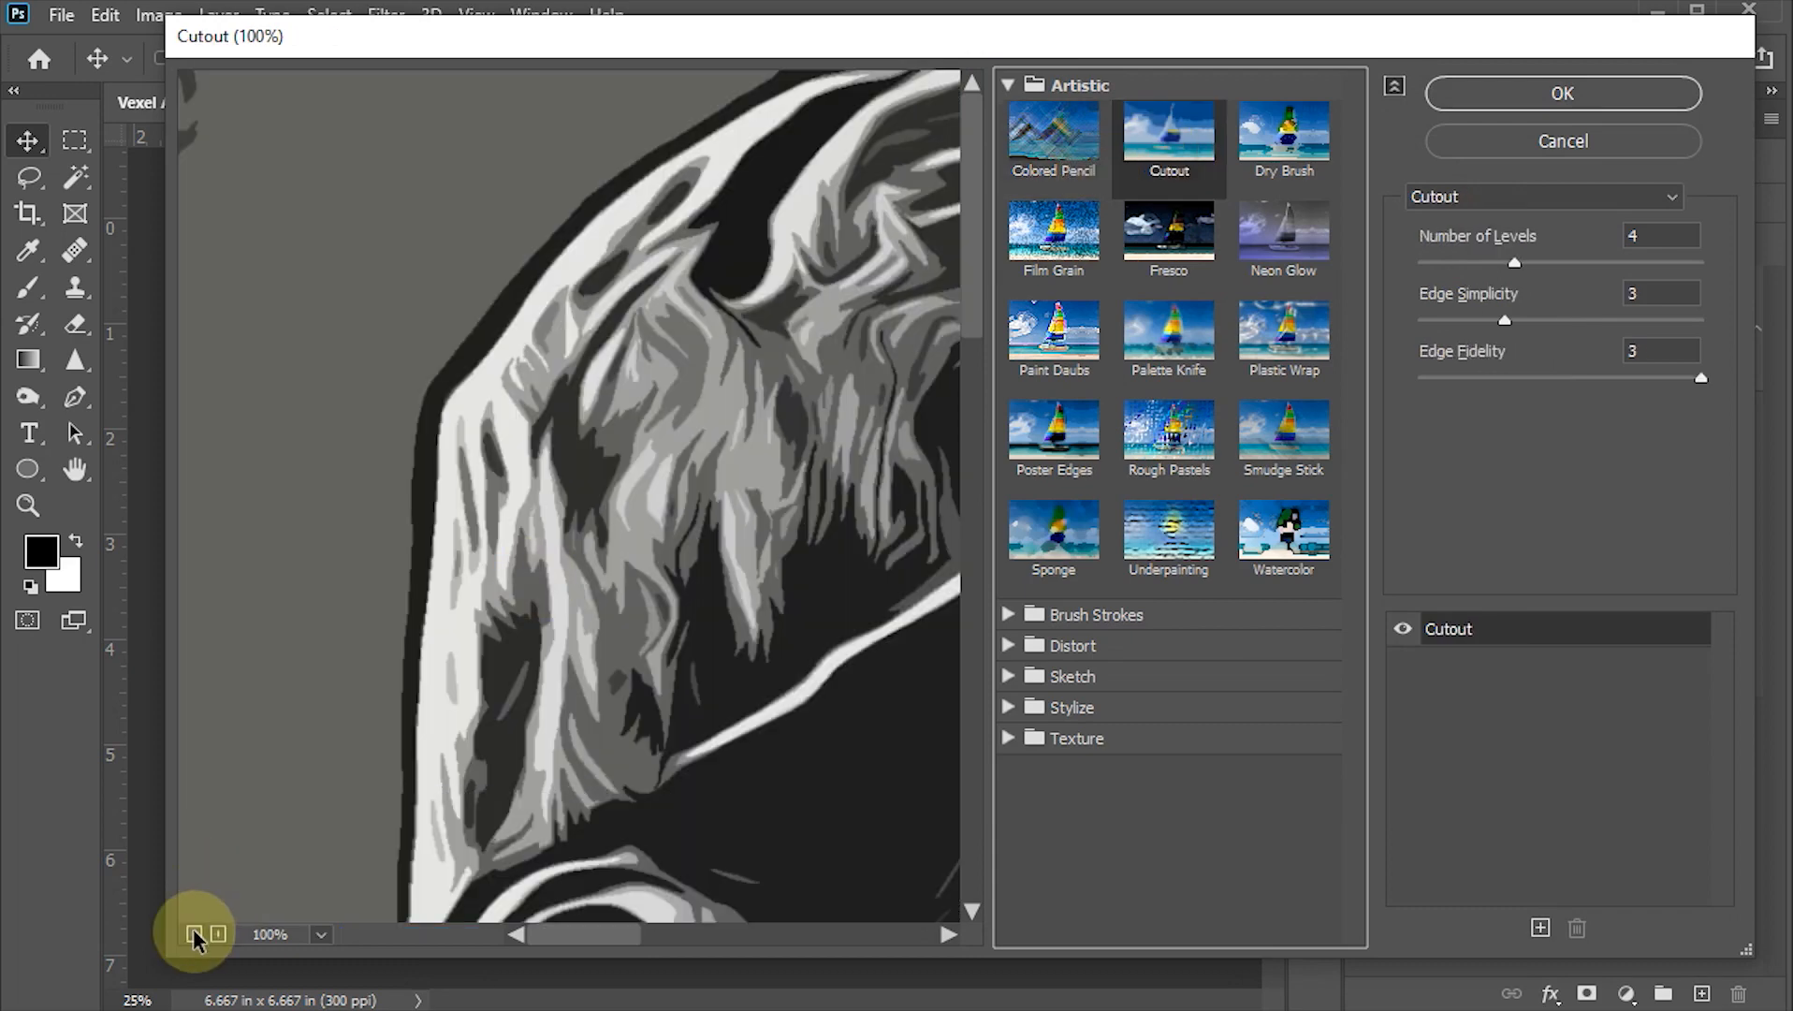
# Step: Set the Cutout filter to 8 levels with an edge simplicity of 5 and an edge fidelity of 3, and apply it
pyautogui.click(193, 934)
pyautogui.click(193, 934)
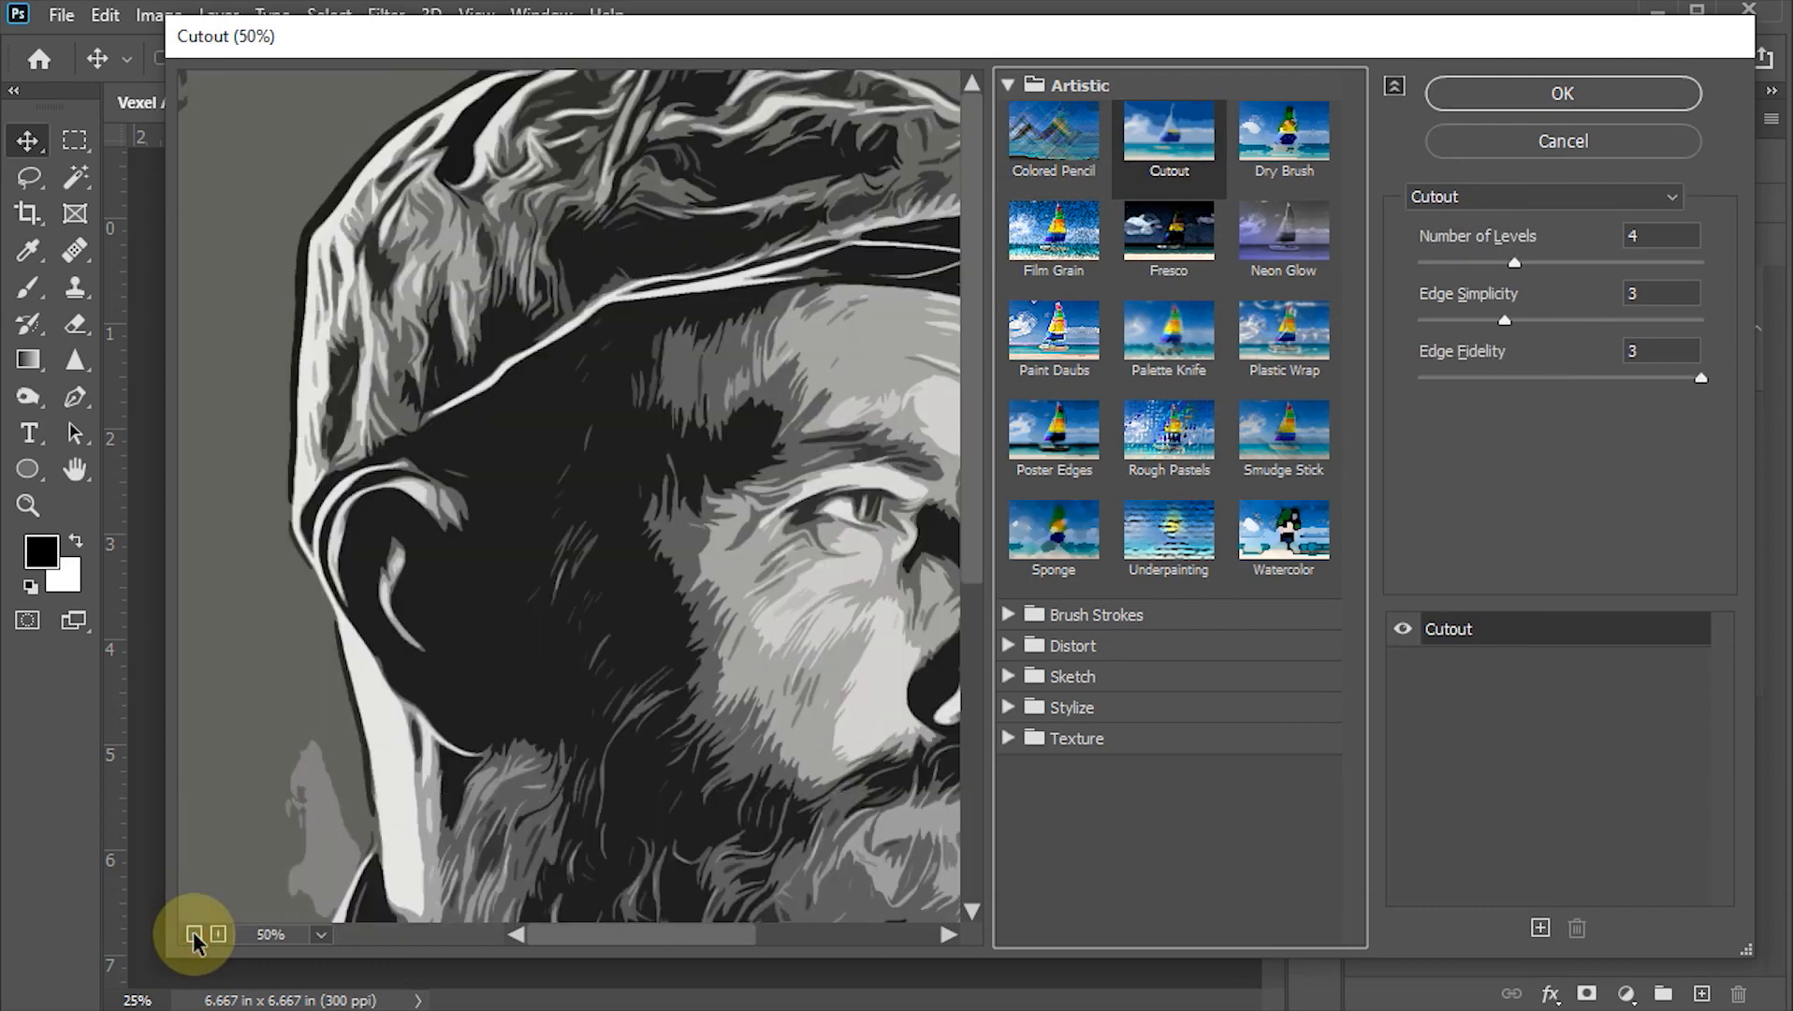
pyautogui.click(194, 934)
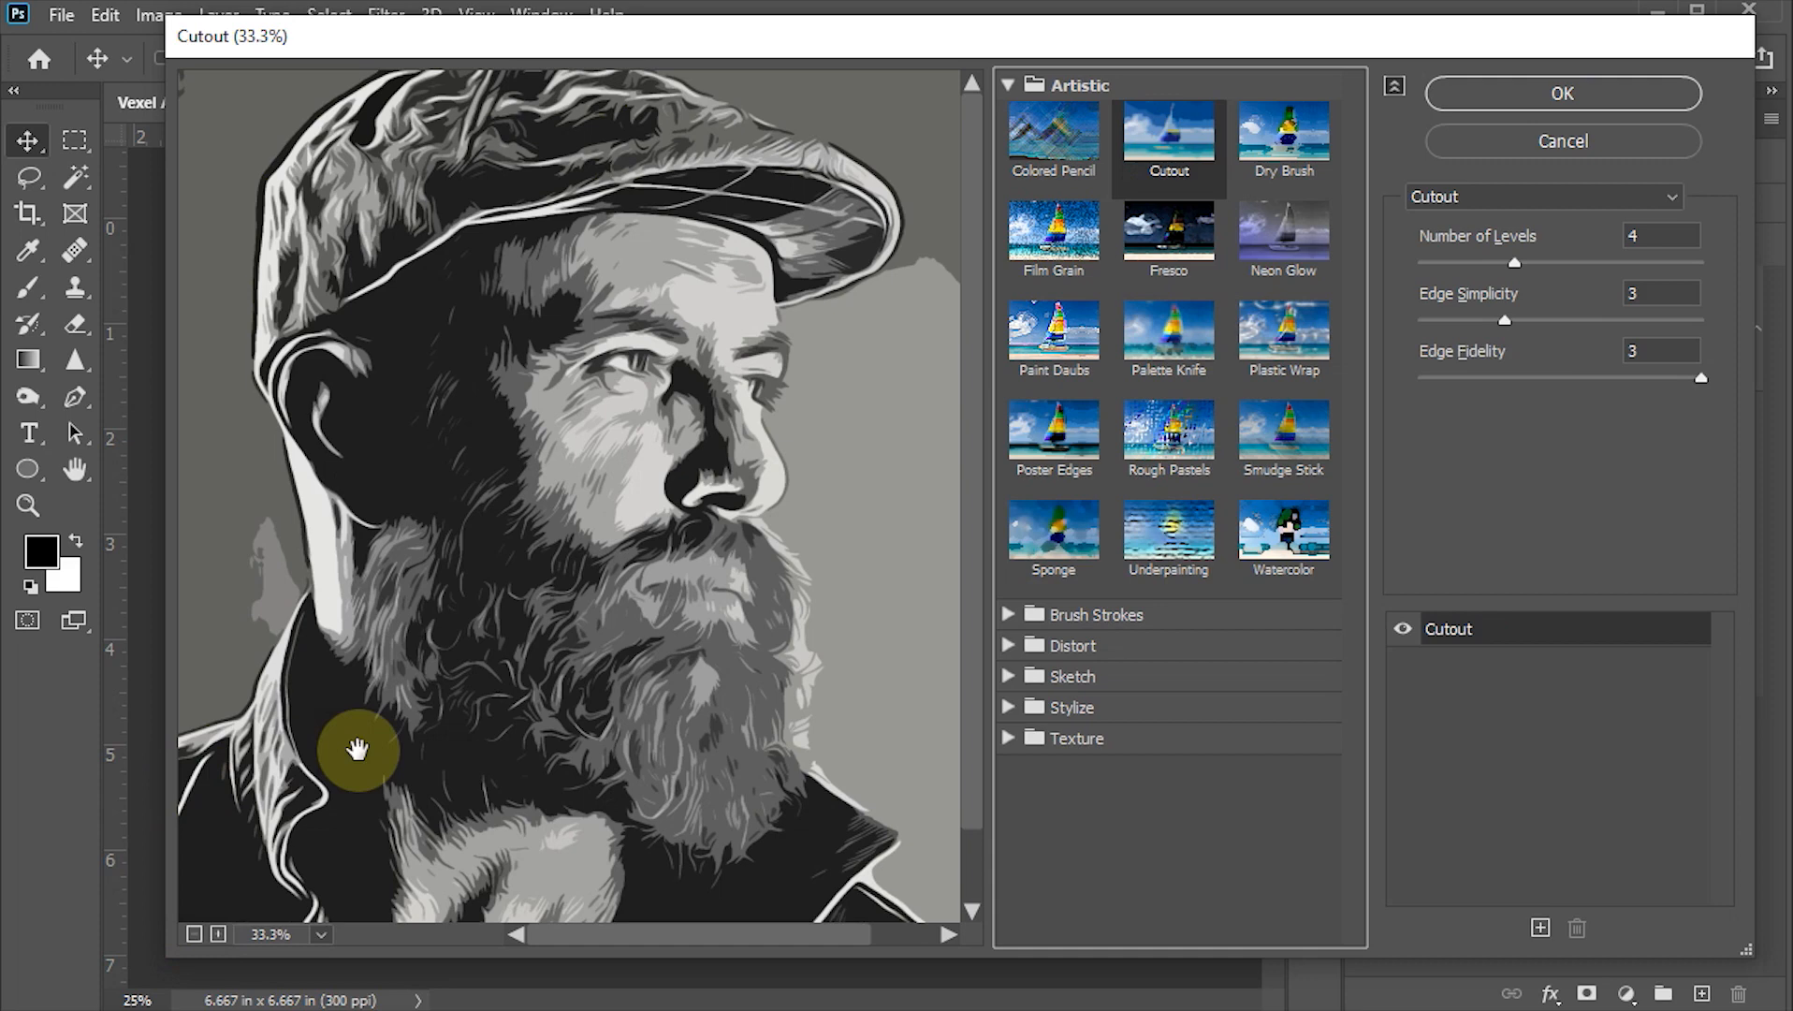
pyautogui.press('ctrl')
pyautogui.hotkey('ctrl', '-')
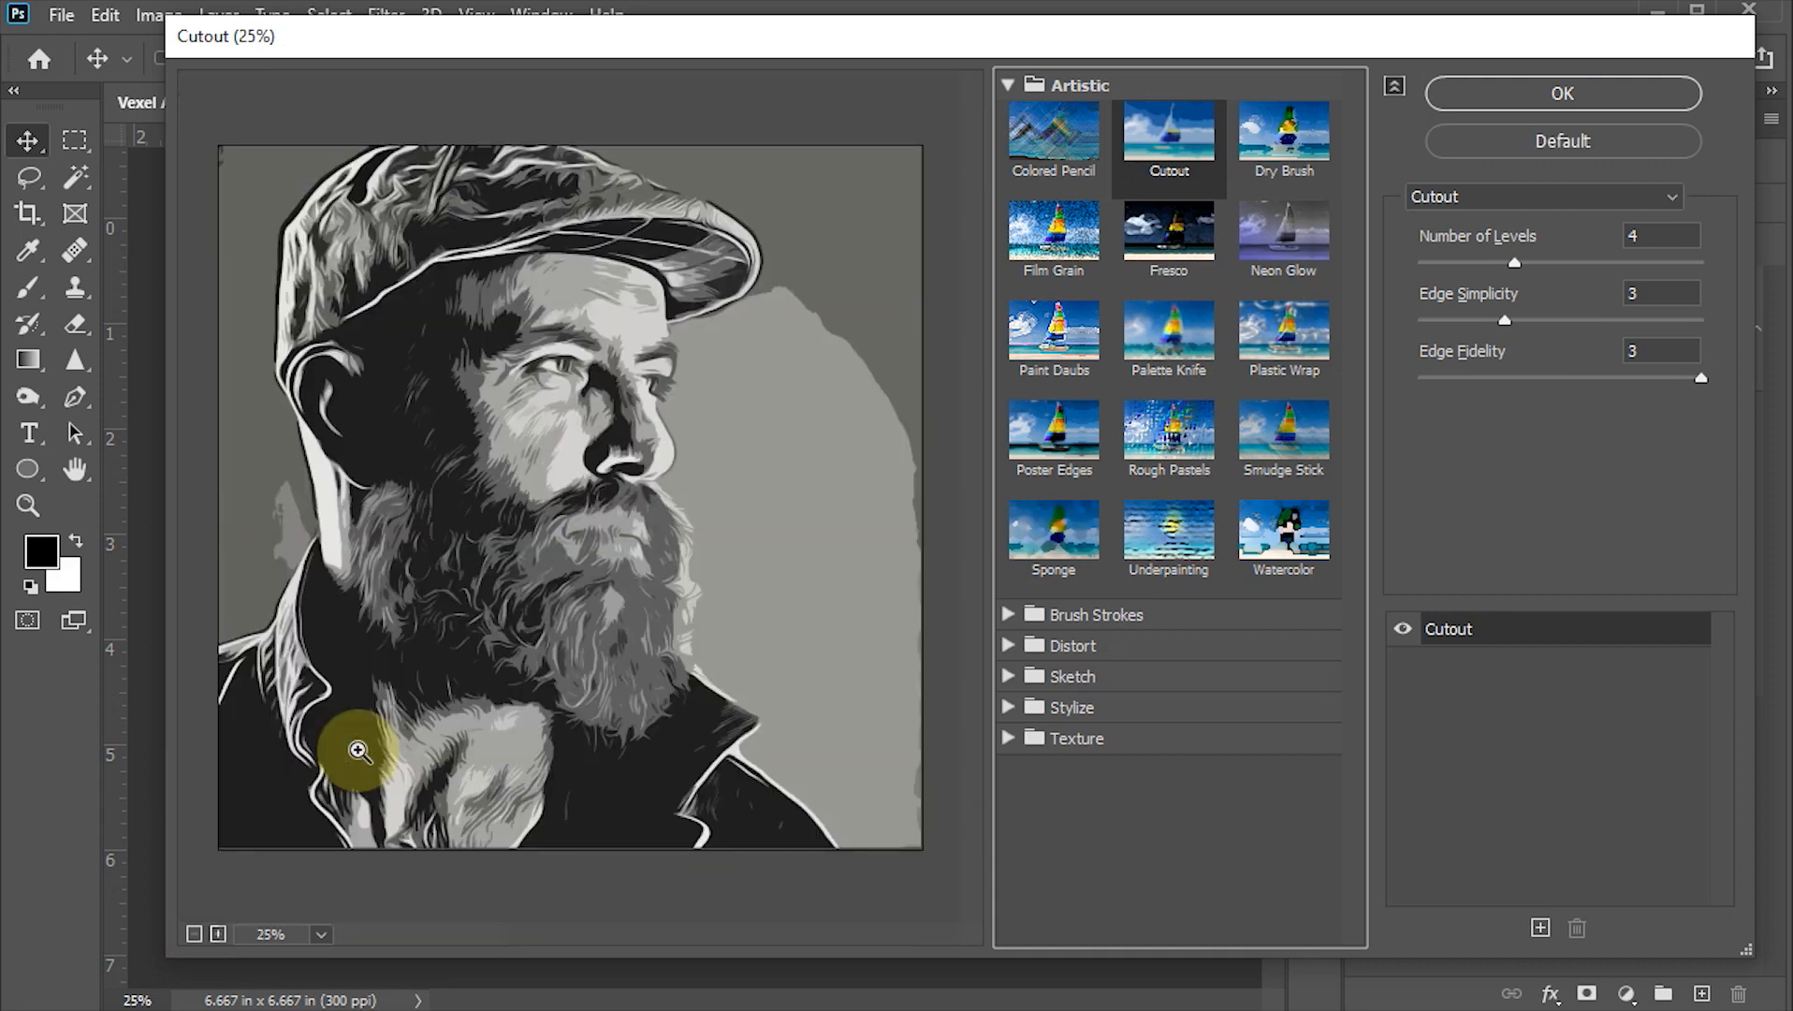
pyautogui.hotkey('ctrl', '+')
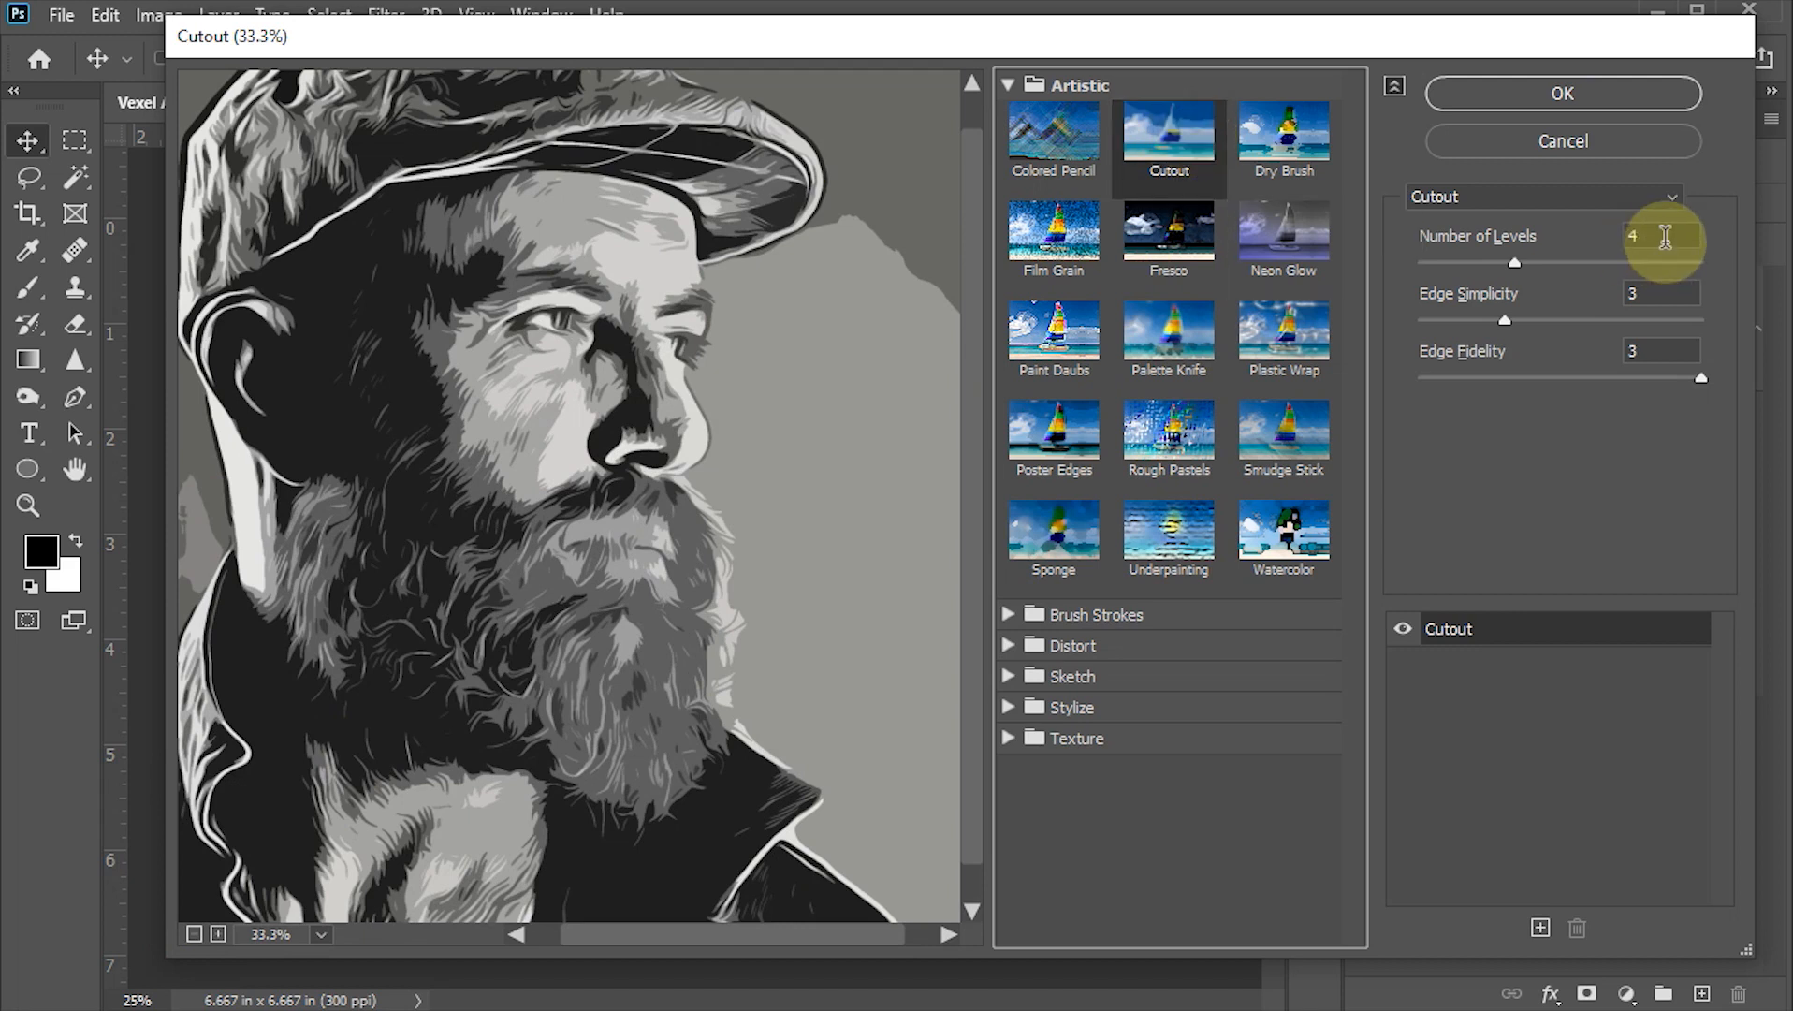
pyautogui.click(1665, 236)
pyautogui.write('8')
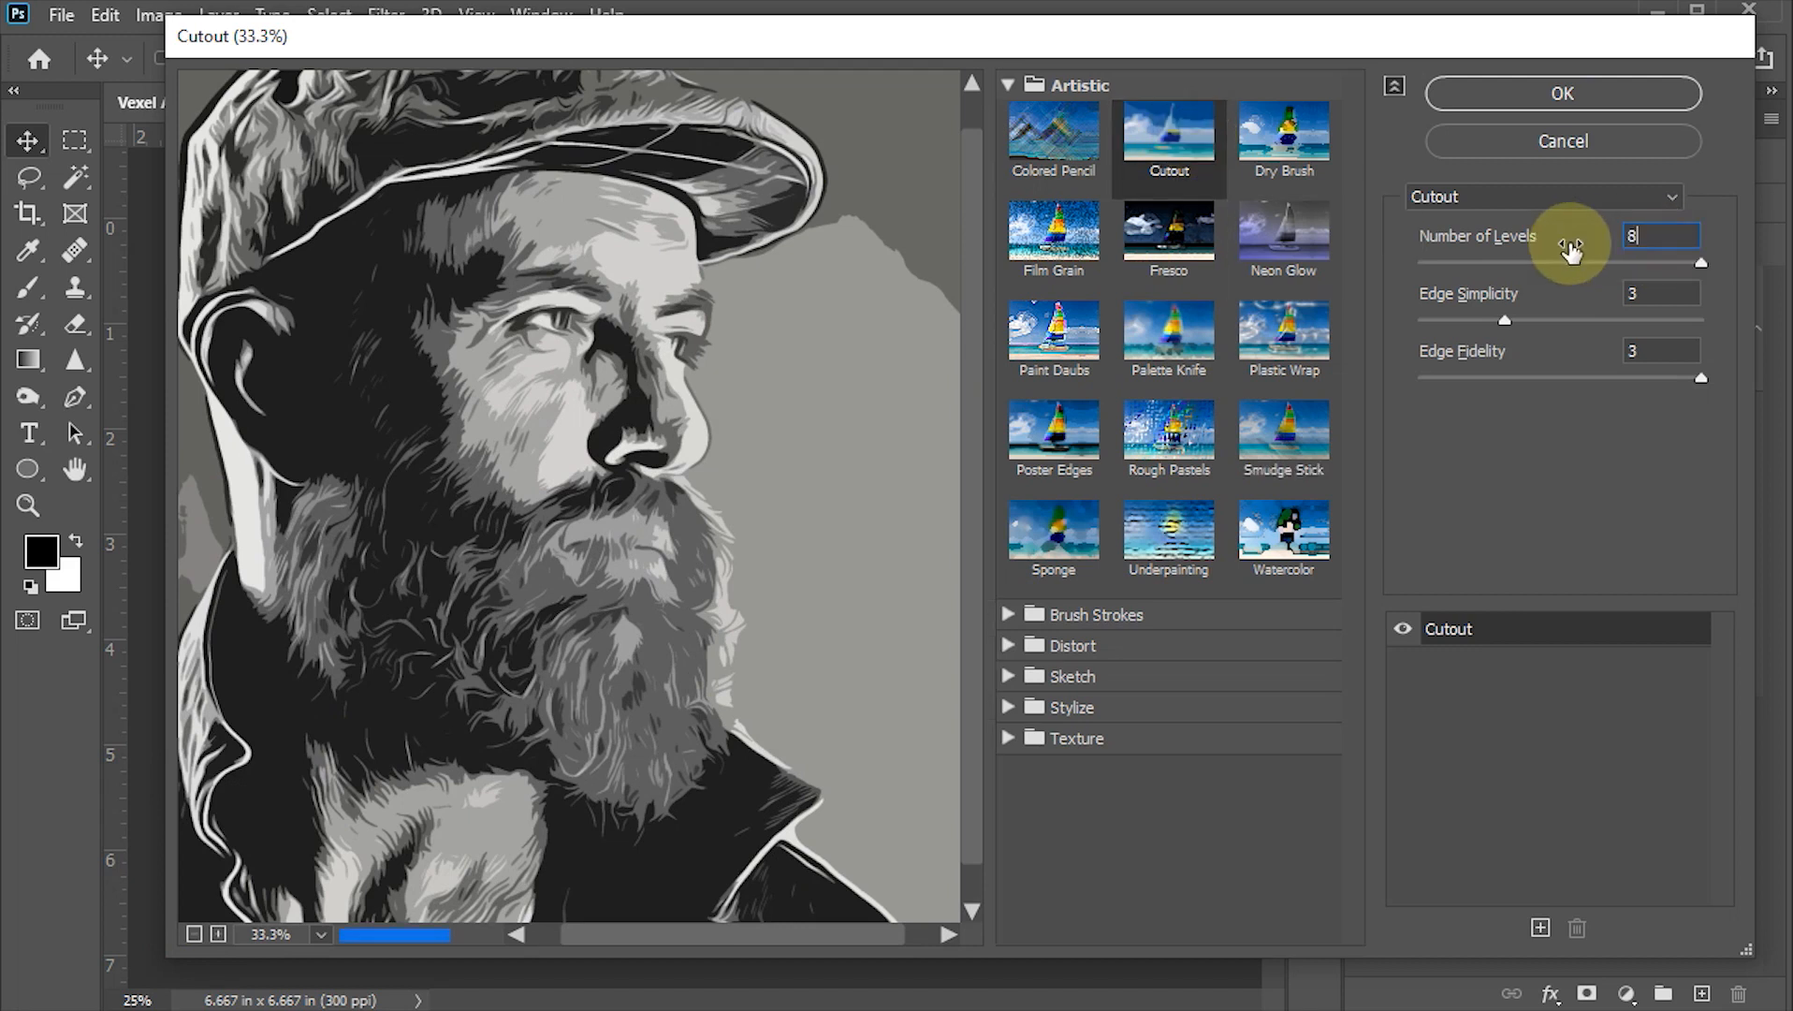
pyautogui.click(1639, 297)
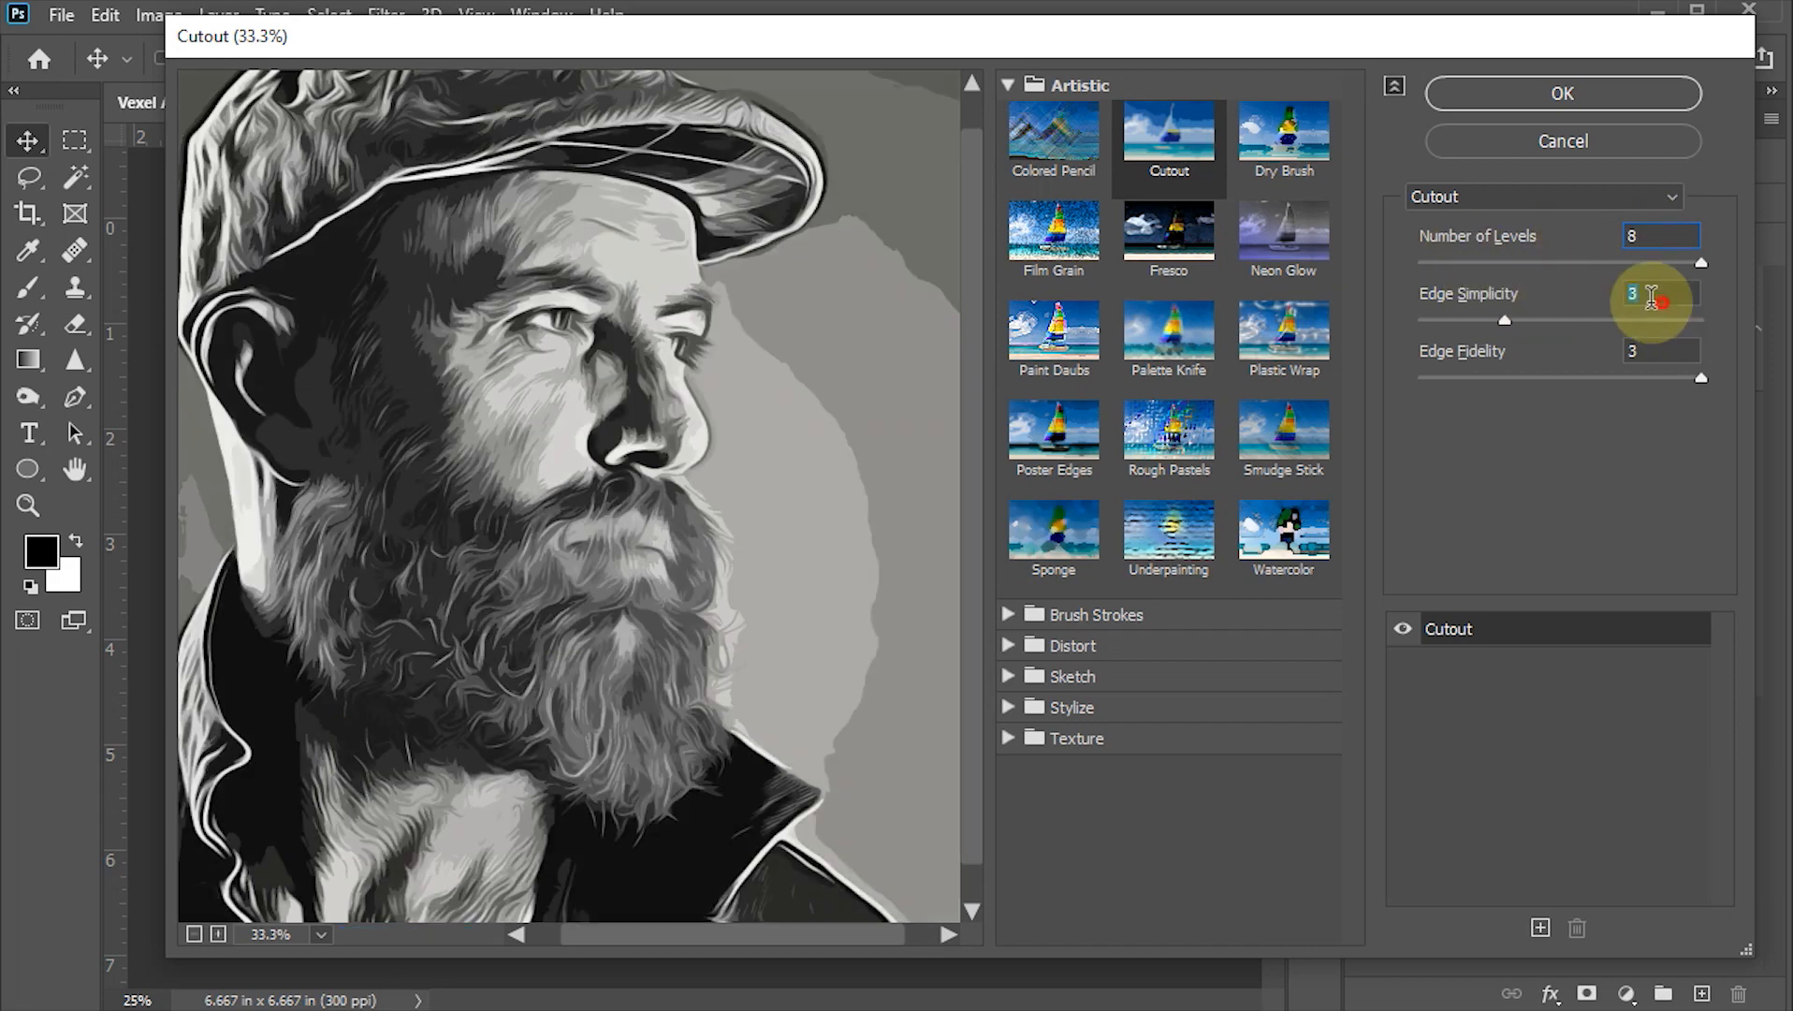
pyautogui.write('5')
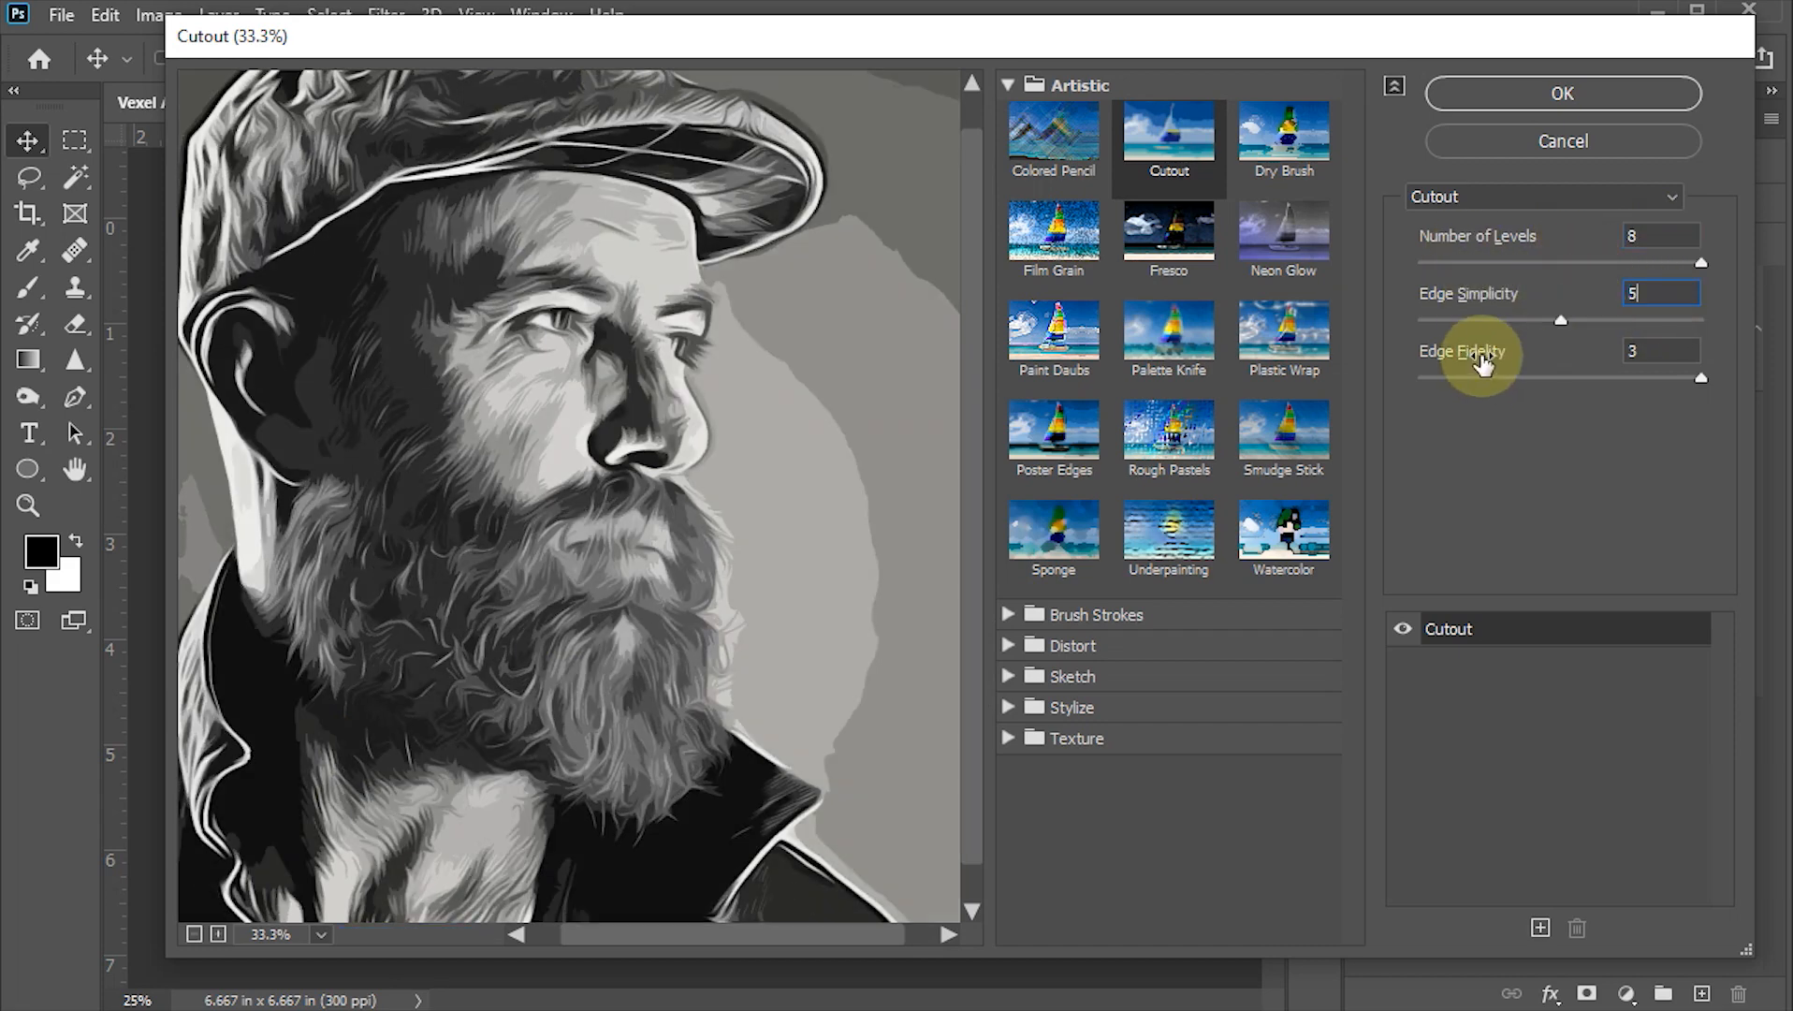
pyautogui.click(1666, 350)
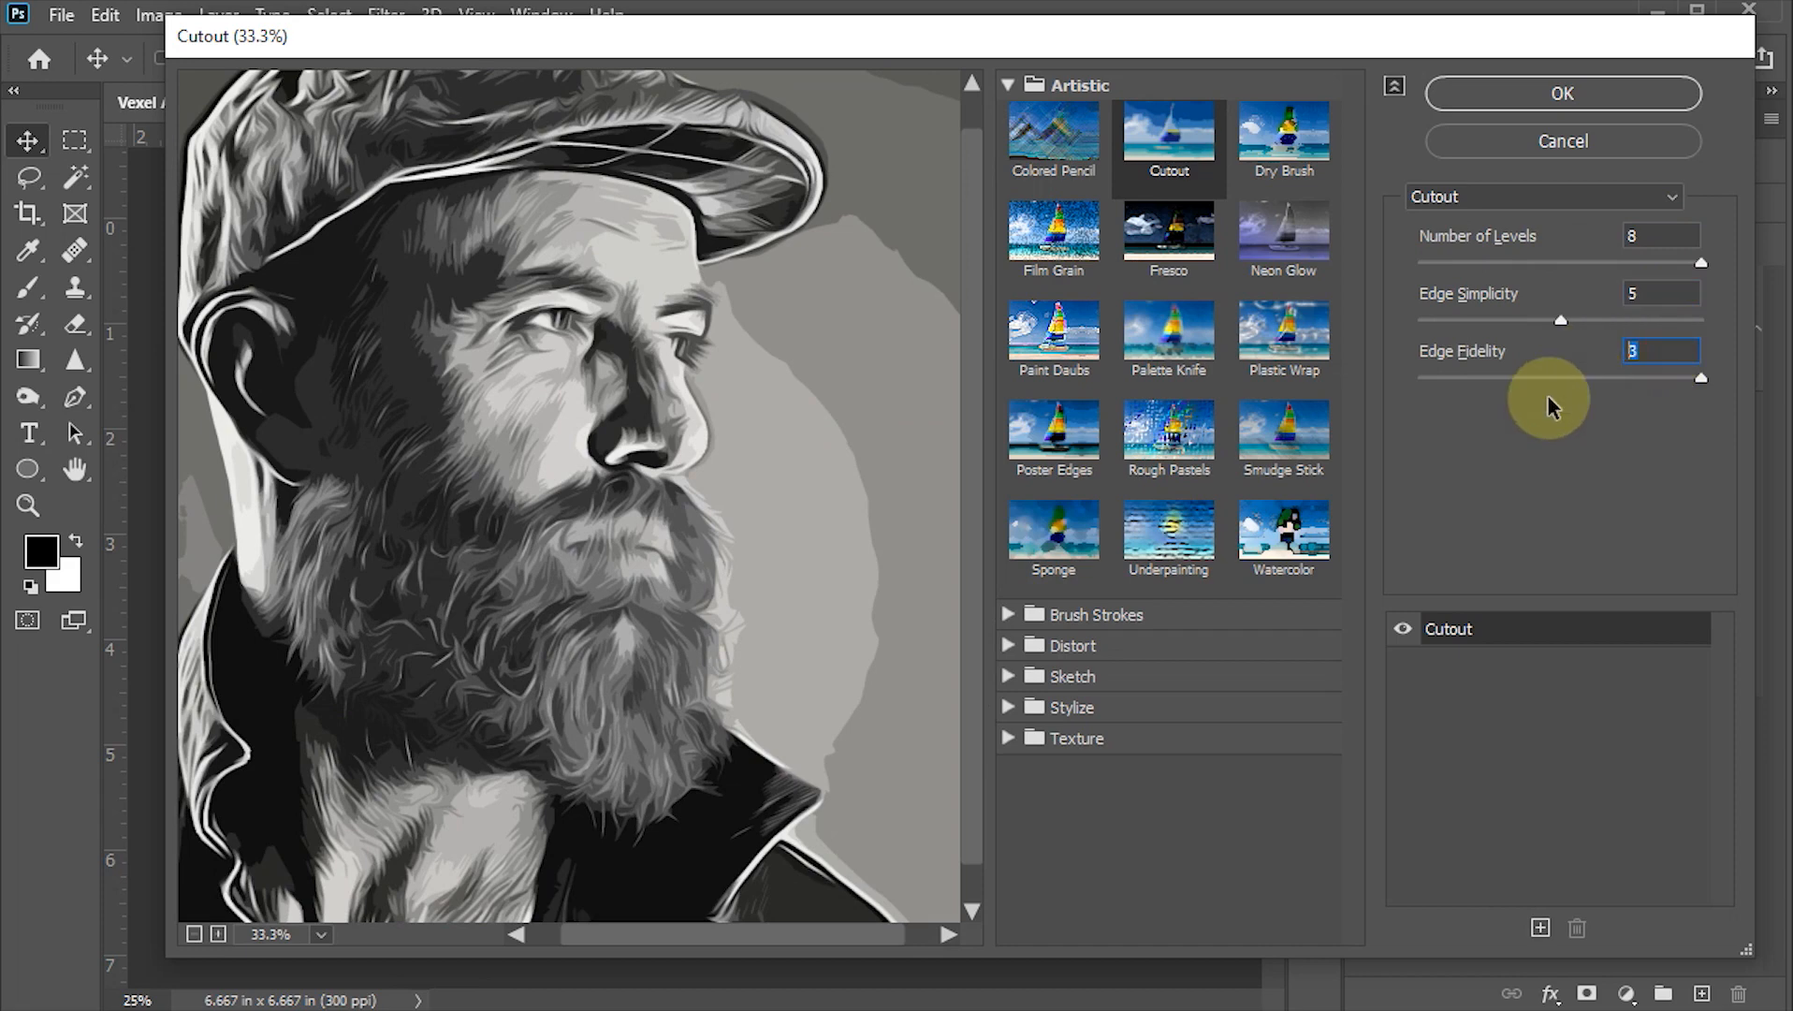
pyautogui.click(1556, 93)
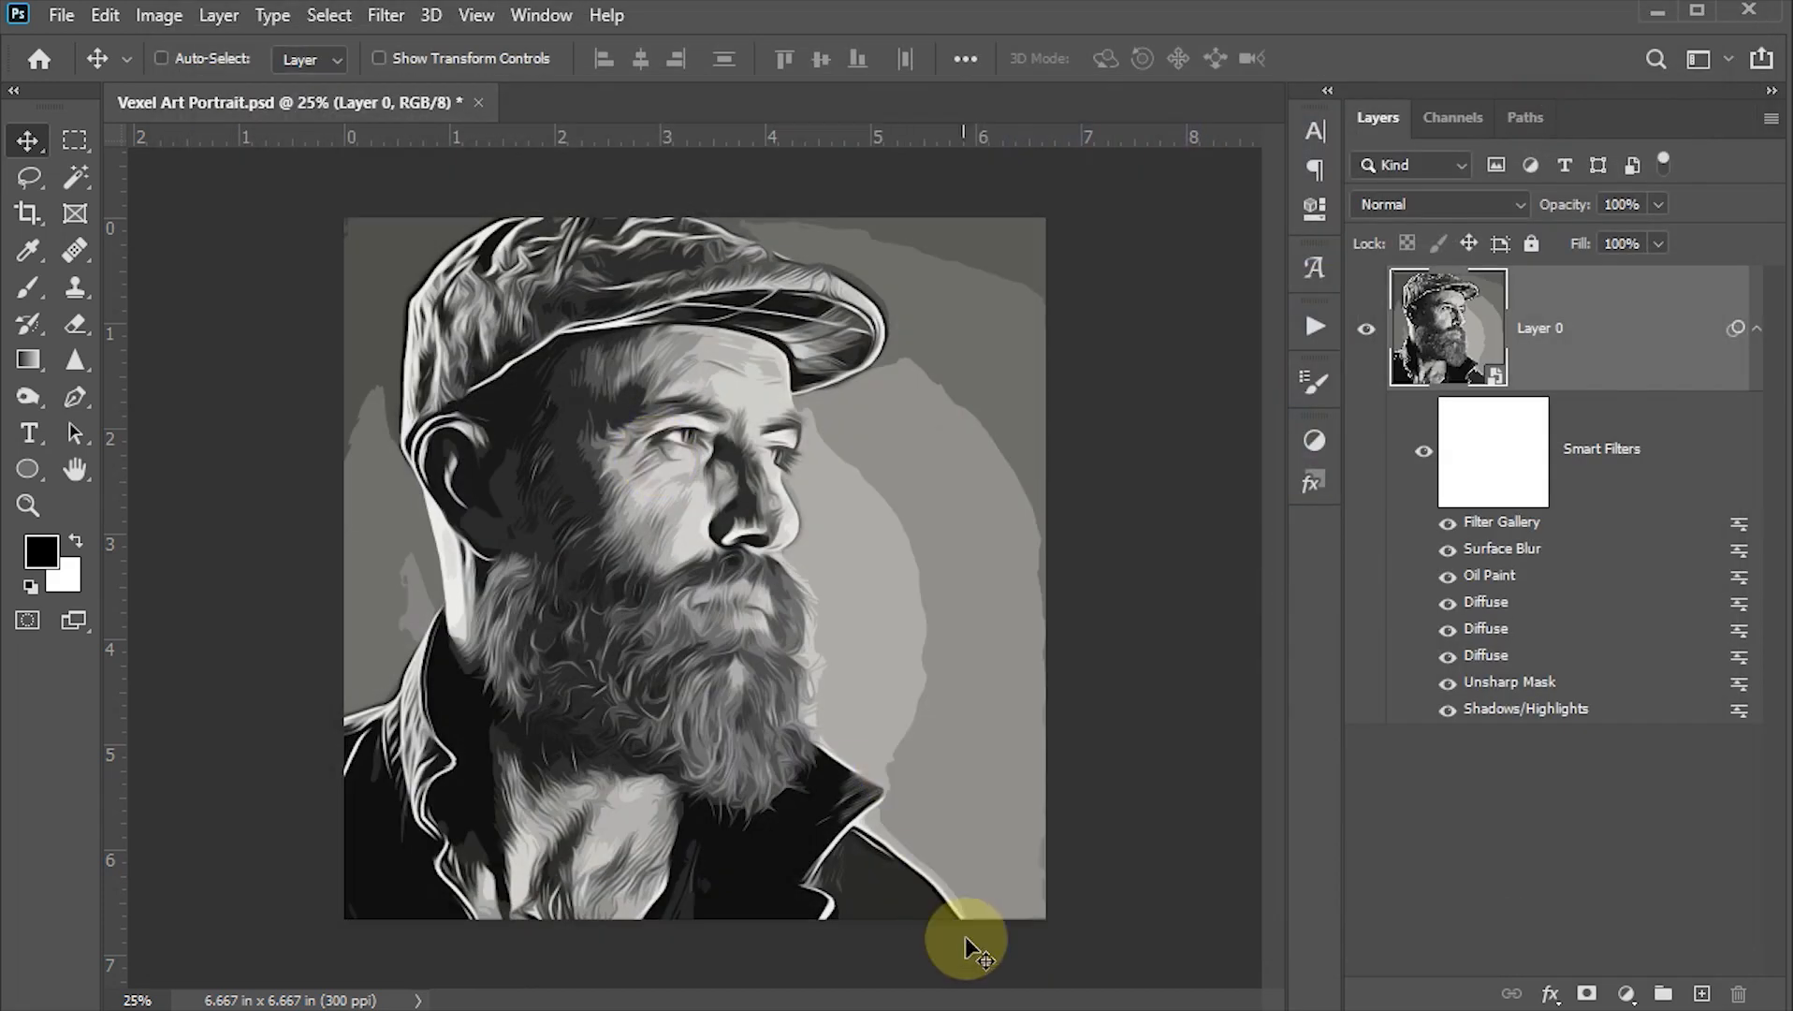
# Step: Apply a Brightness/Contrast adjustment to the portrait's smart object with the contrast set to 100
pyautogui.click(152, 17)
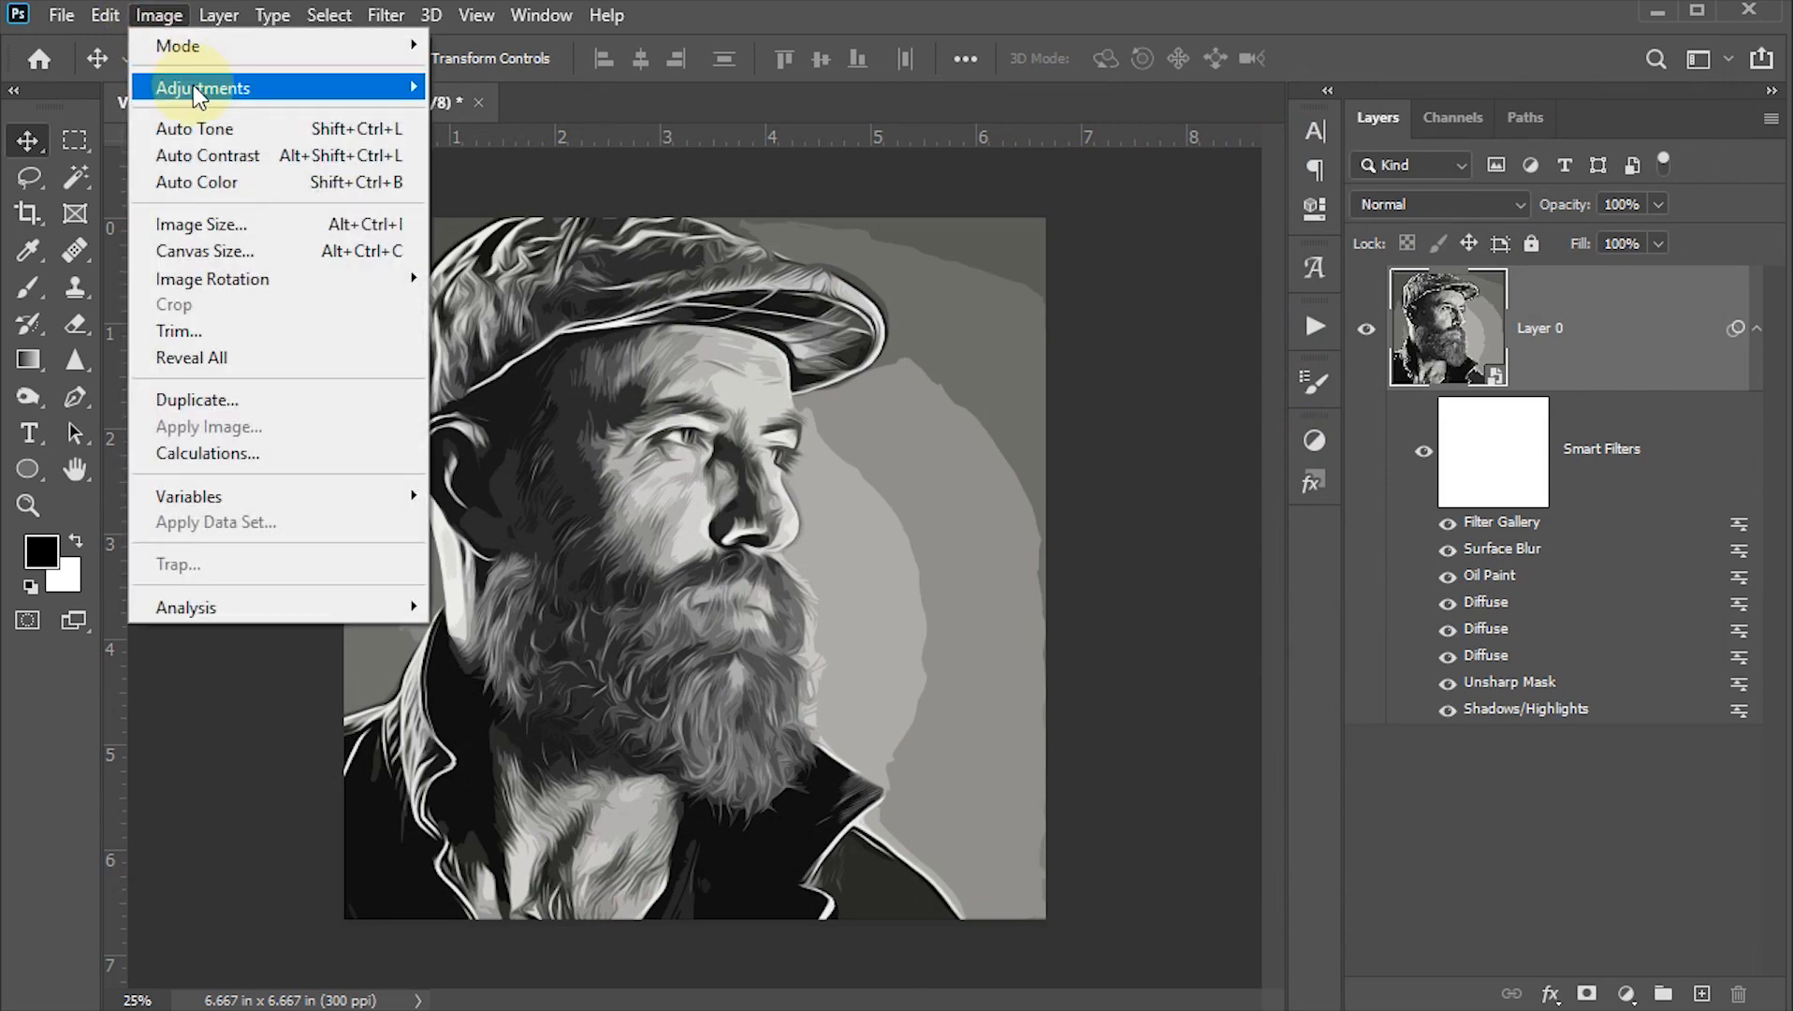
pyautogui.moveTo(193, 86)
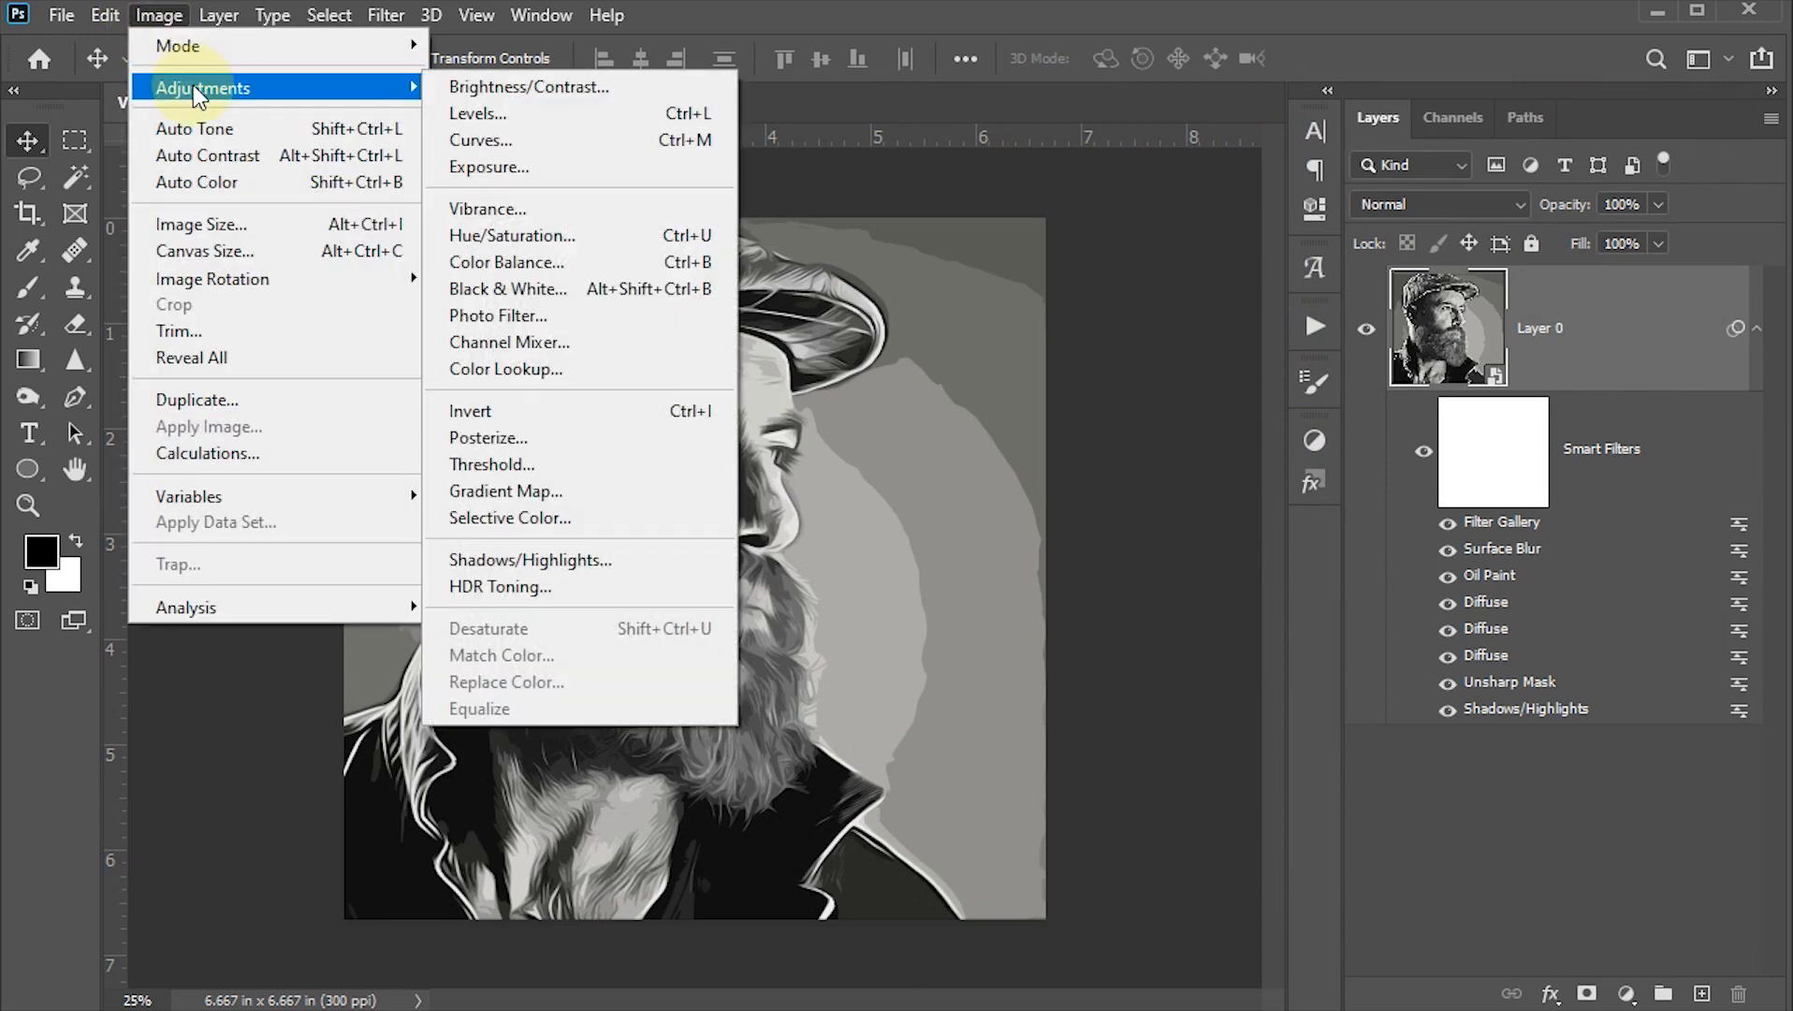
pyautogui.click(505, 88)
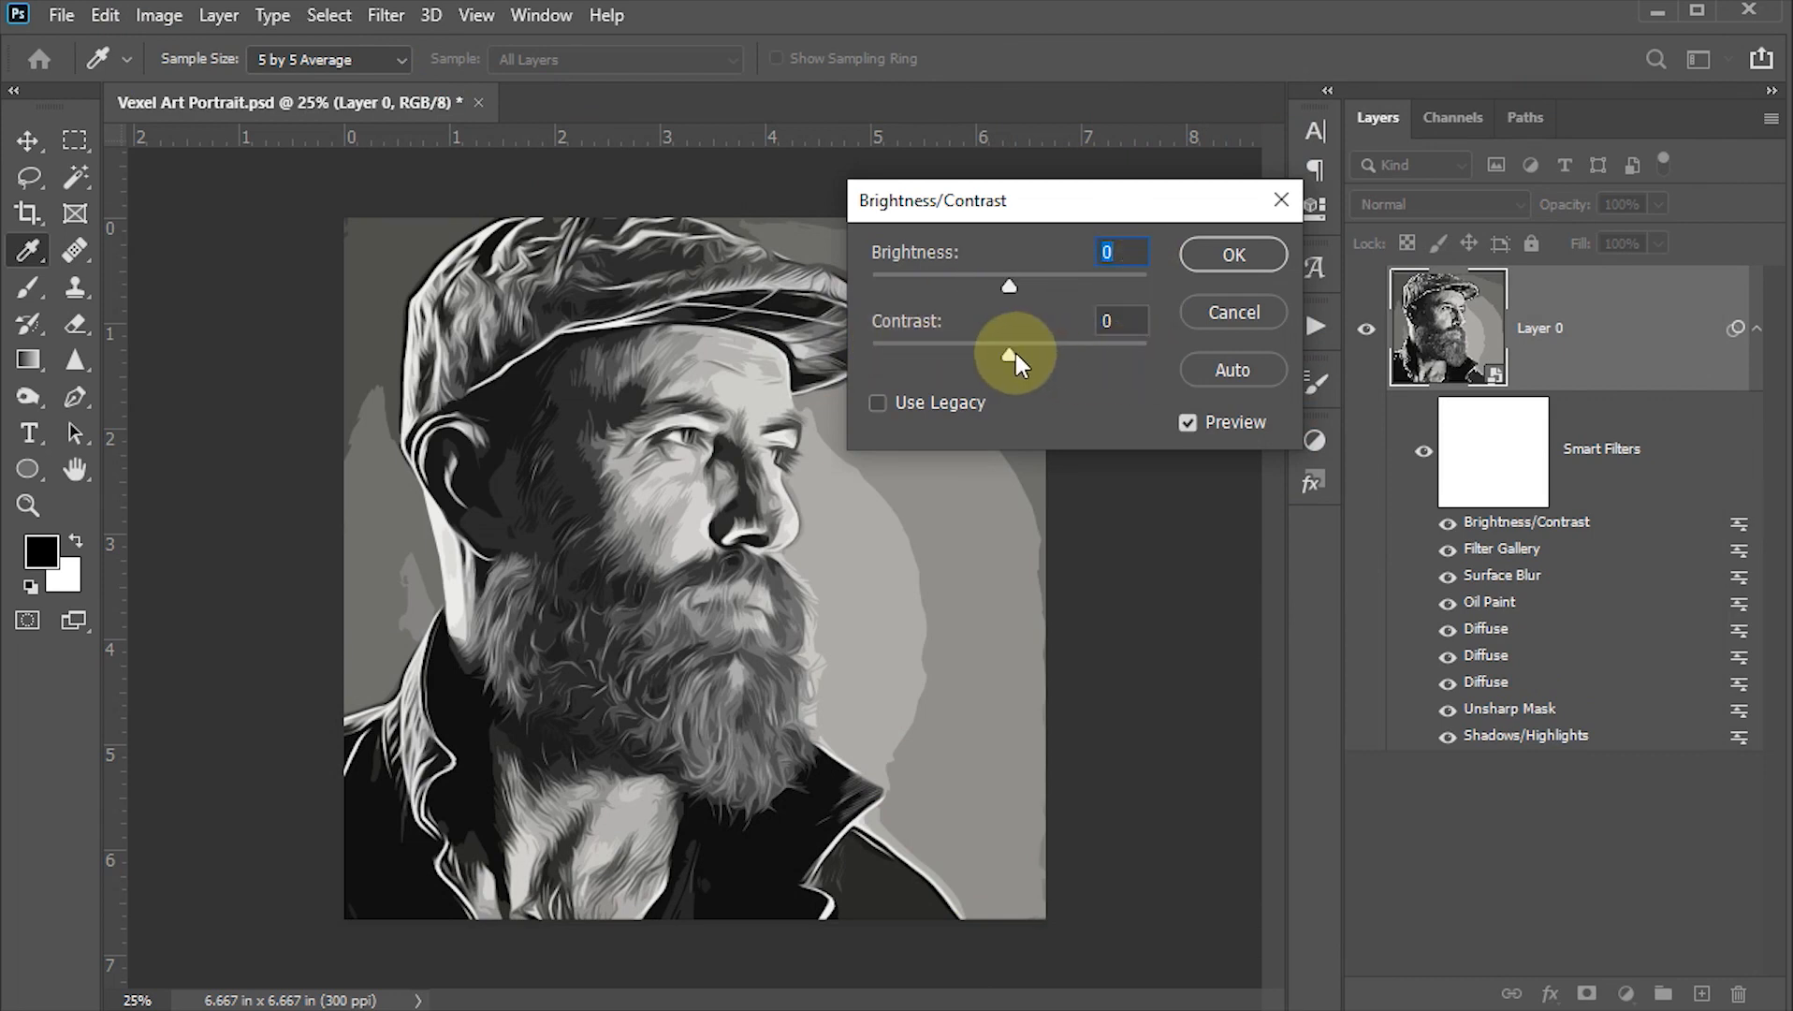
pyautogui.moveTo(1015, 353); pyautogui.dragTo(1160, 356)
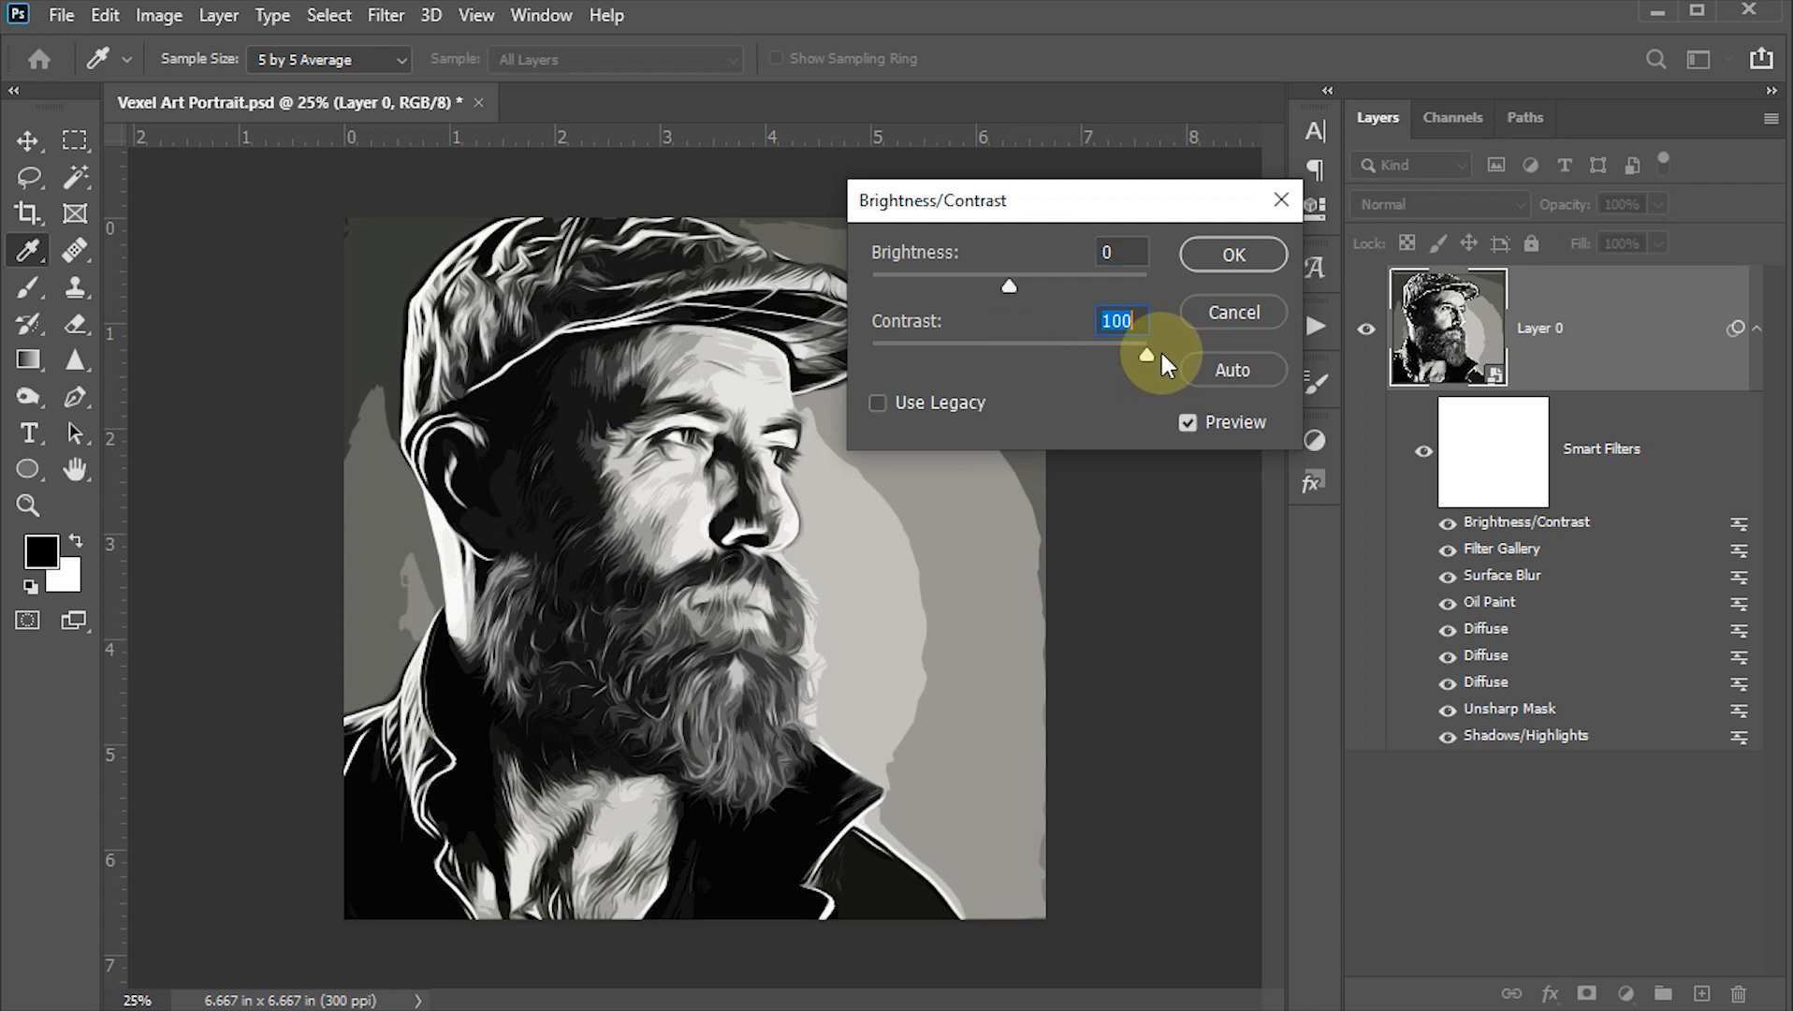
pyautogui.click(1229, 252)
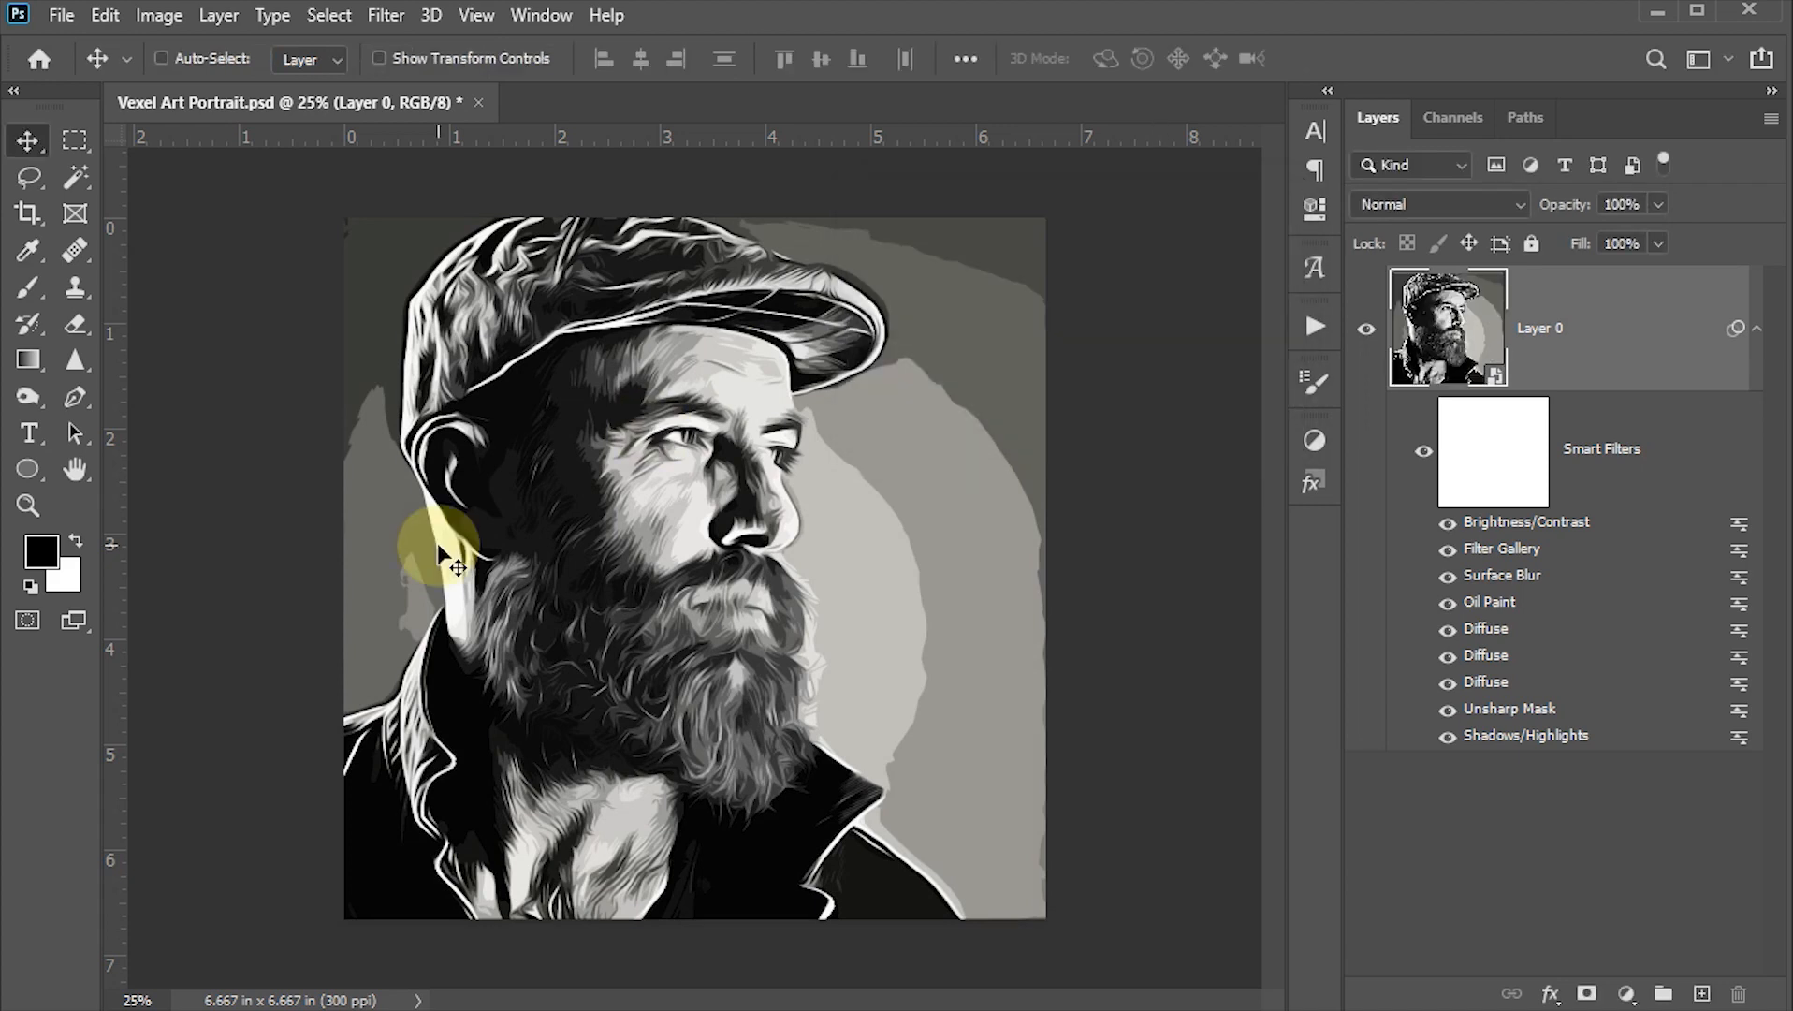
# Step: Apply another Unsharp Mask filter to the portrait with an amount of 100%
pyautogui.click(393, 15)
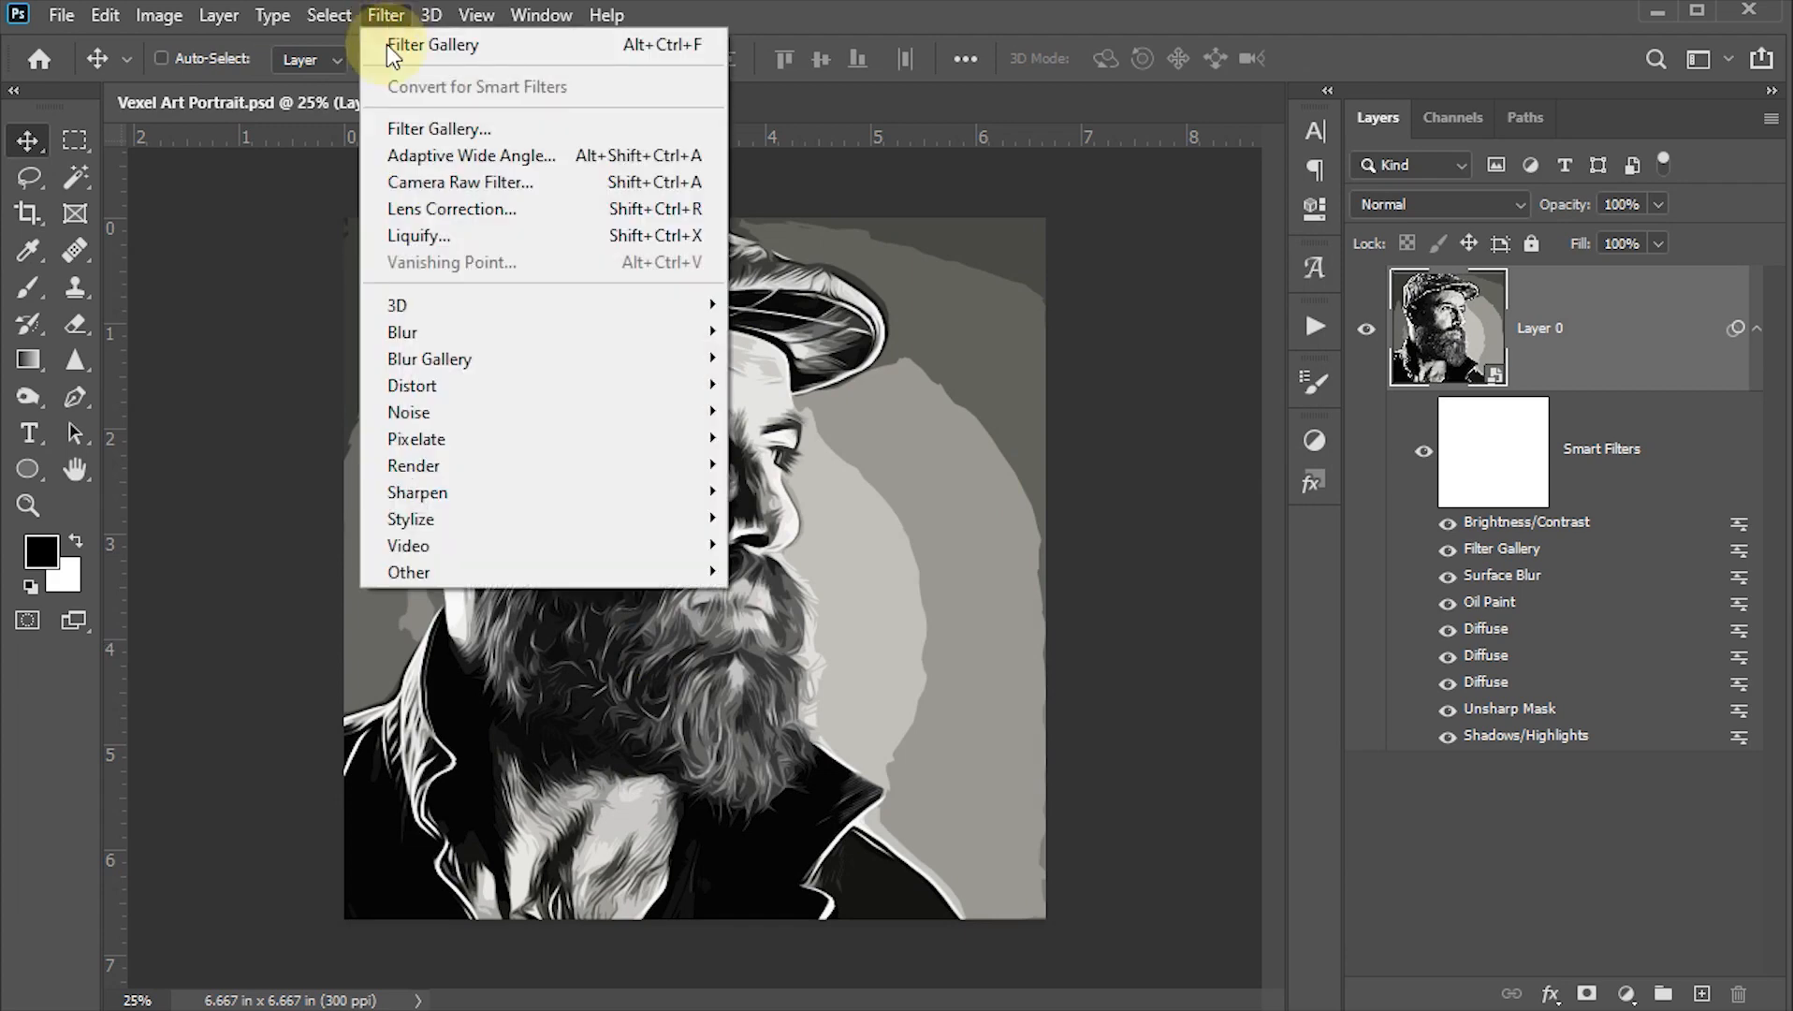
pyautogui.moveTo(411, 499)
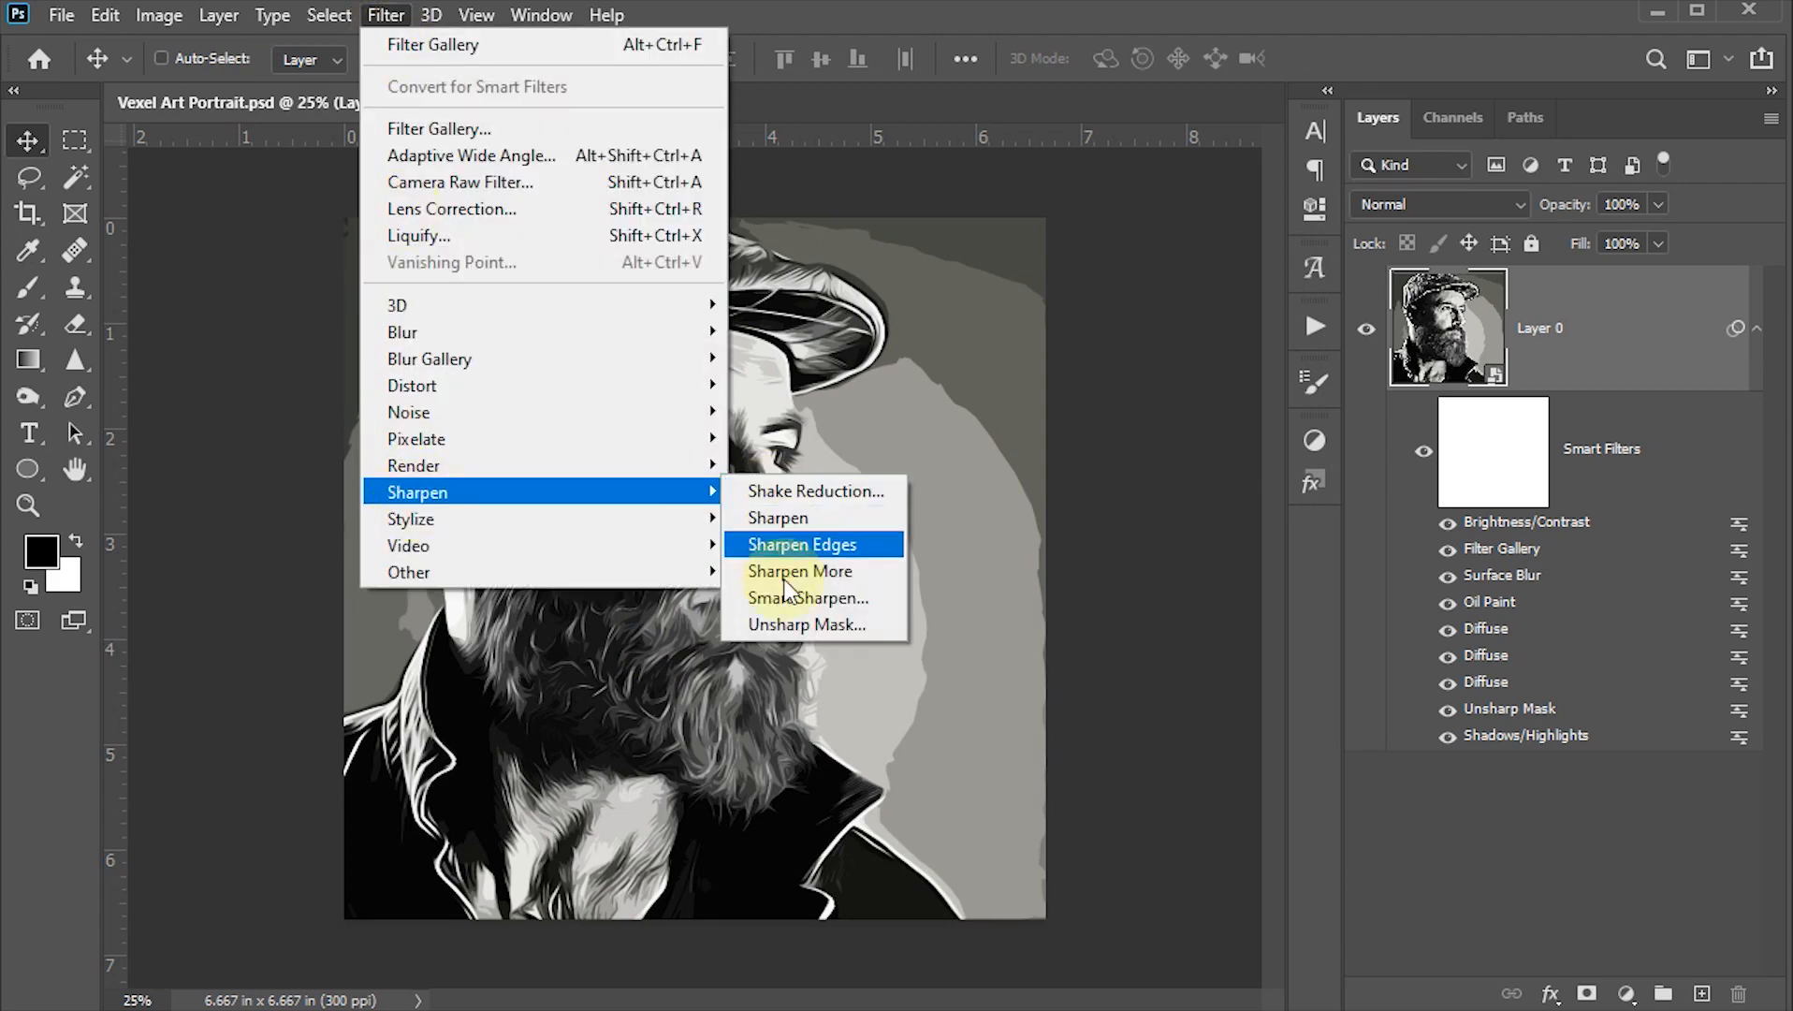
pyautogui.click(783, 624)
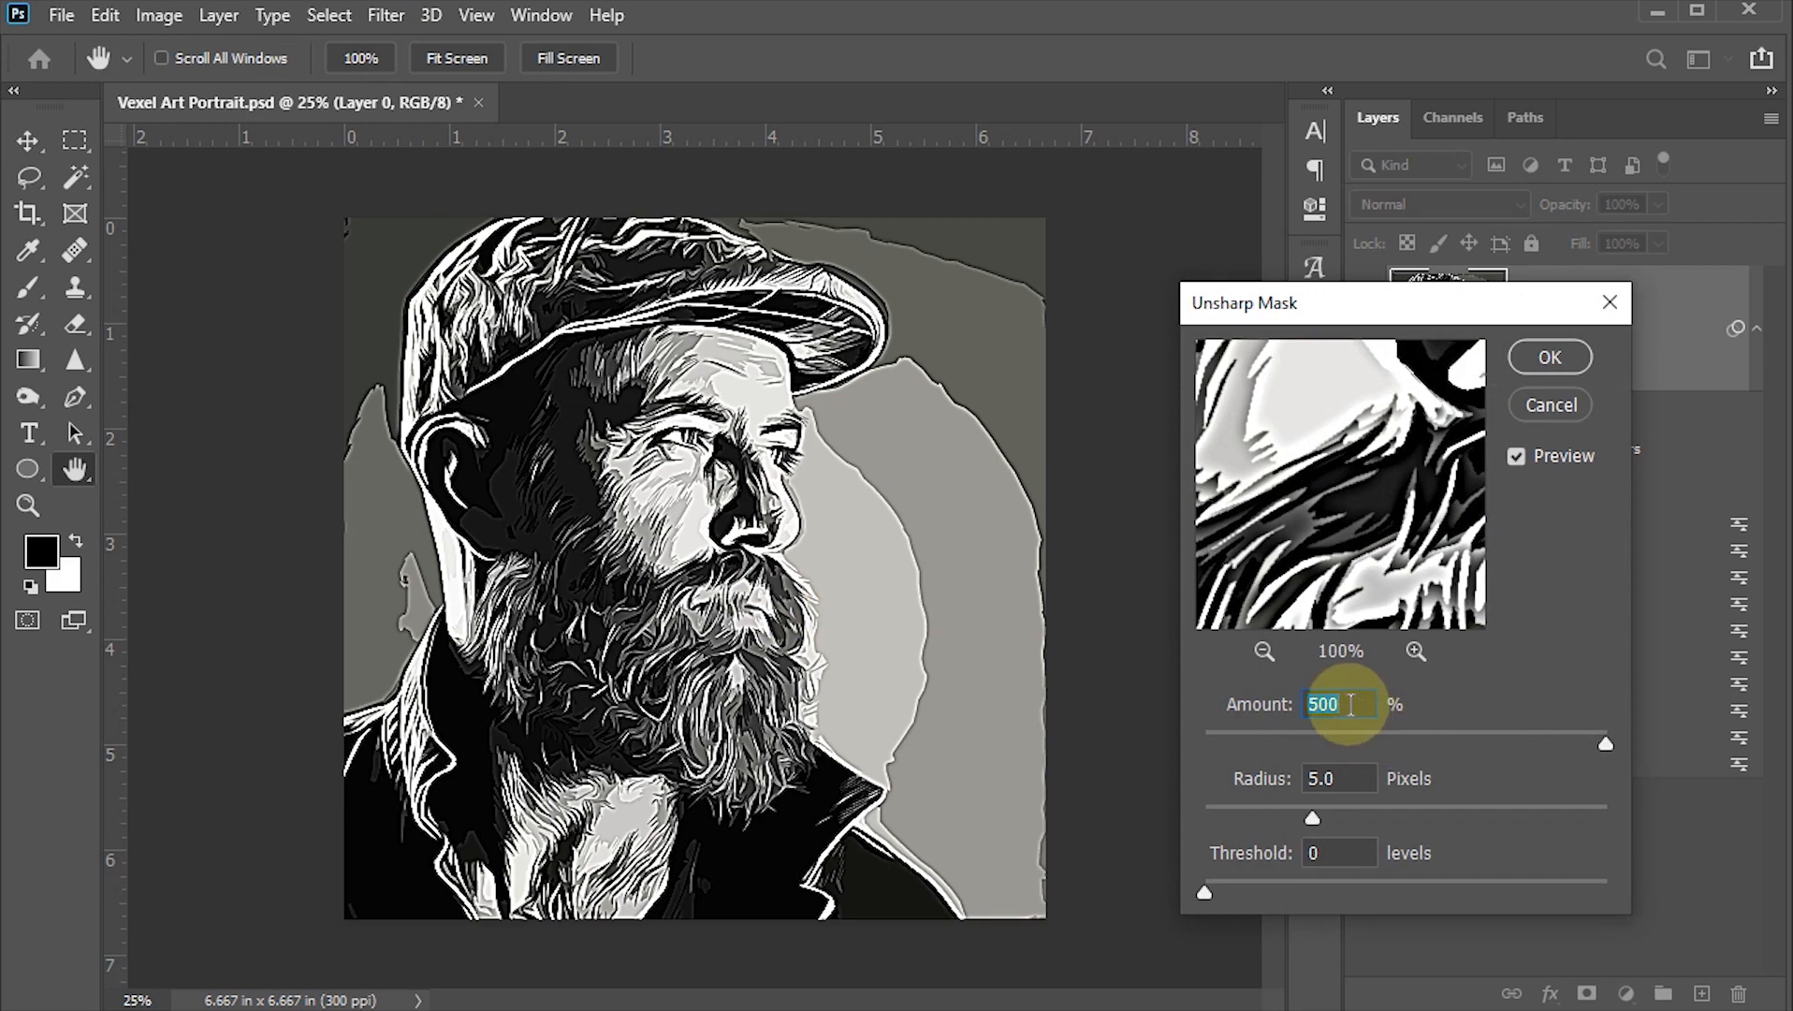
pyautogui.write('100')
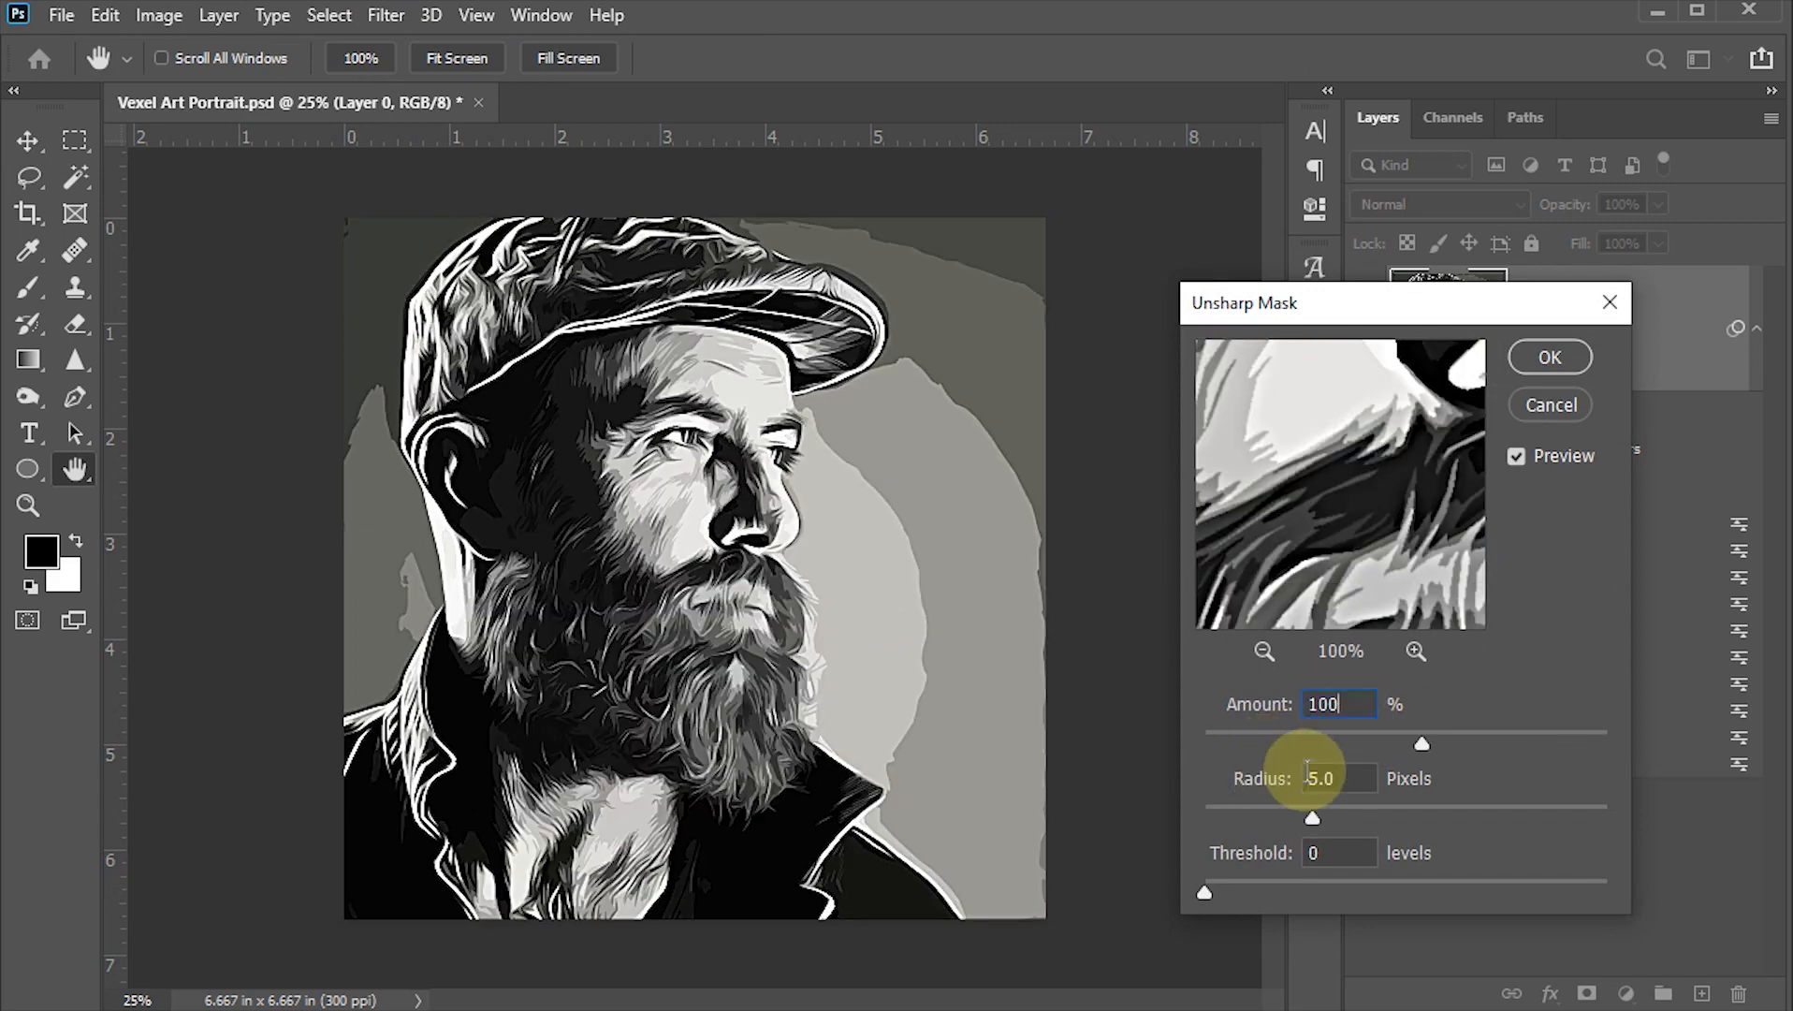
pyautogui.click(1550, 356)
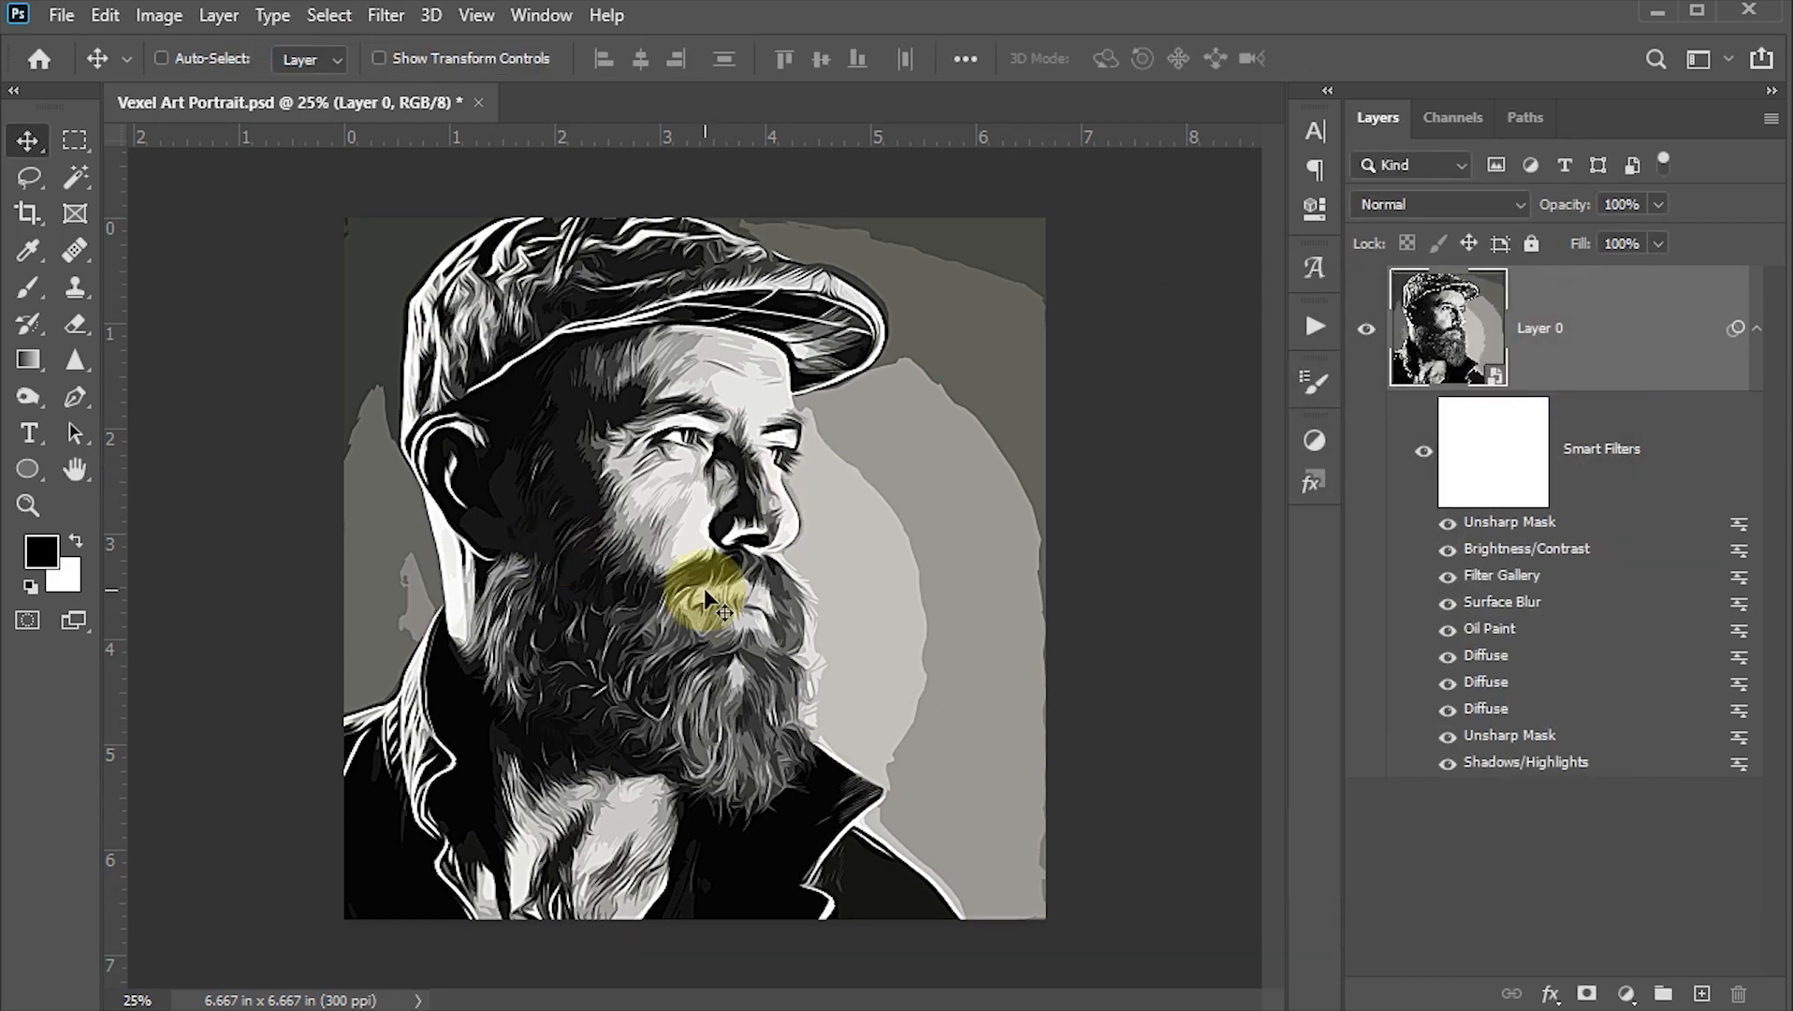
# Step: Add a Levels adjustment layer above the portrait with a midtone input of 0.8 and a white input of 240
pyautogui.click(1625, 993)
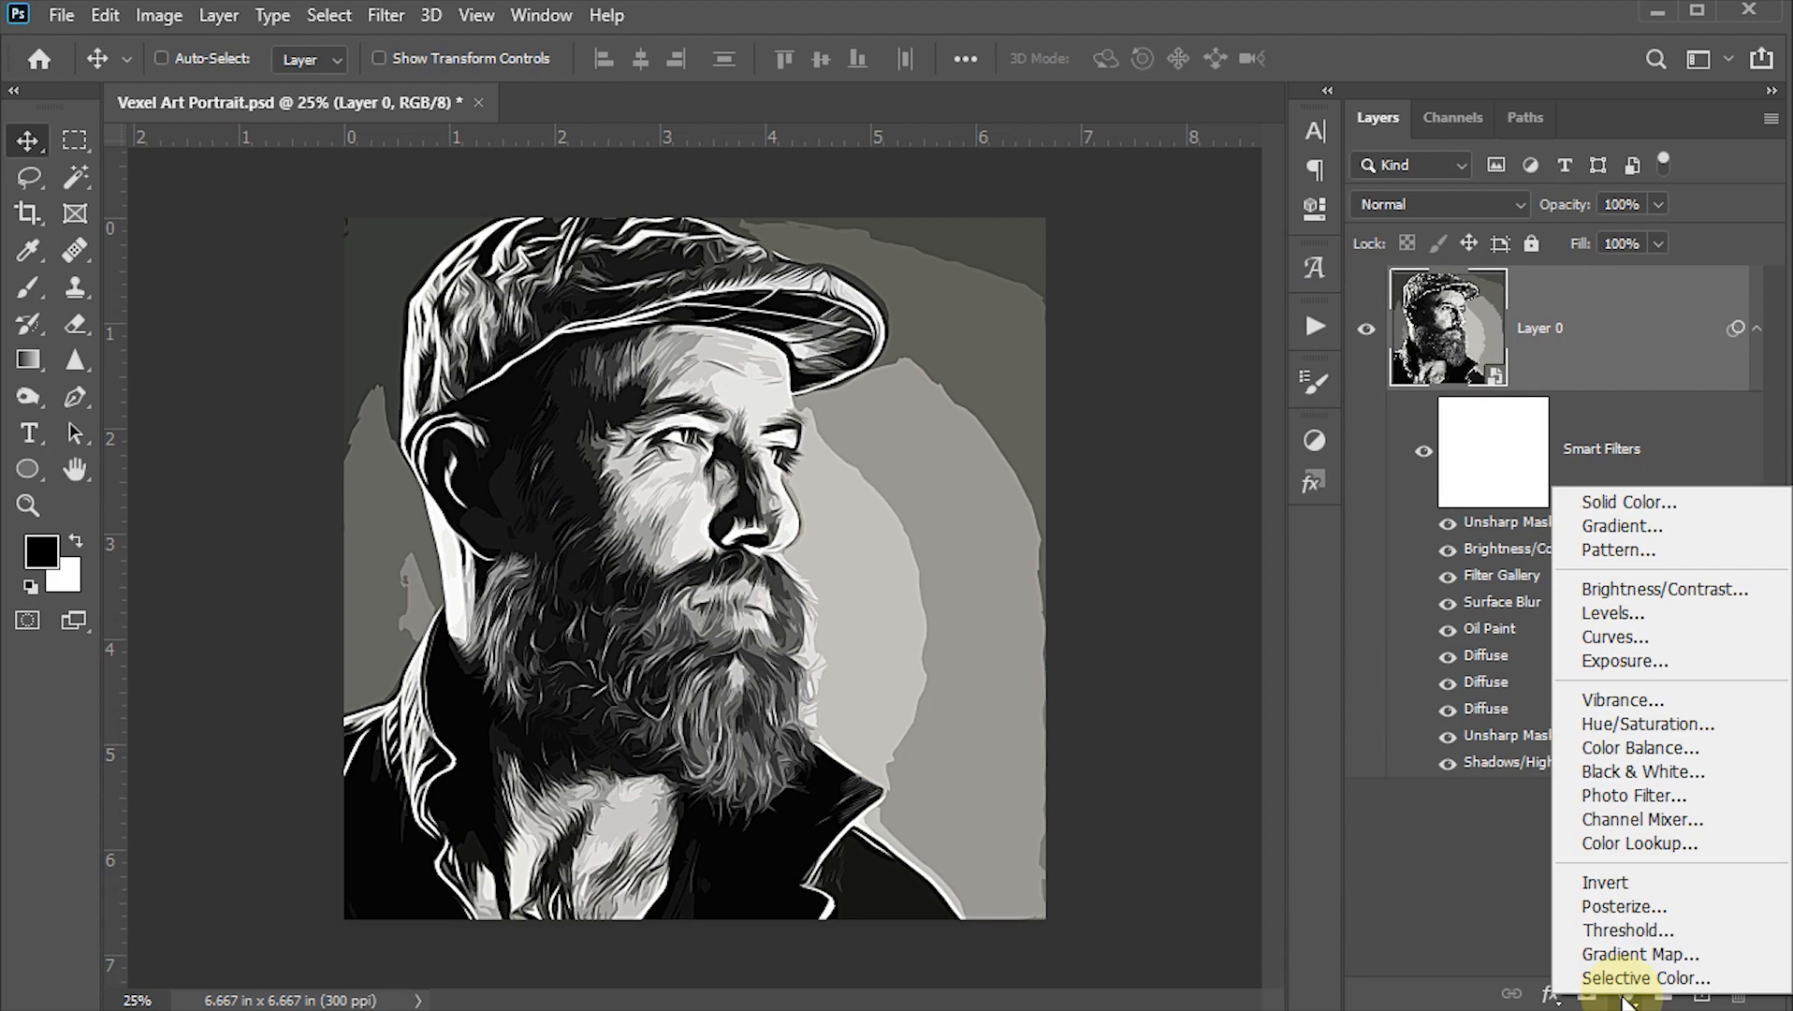
pyautogui.click(1617, 613)
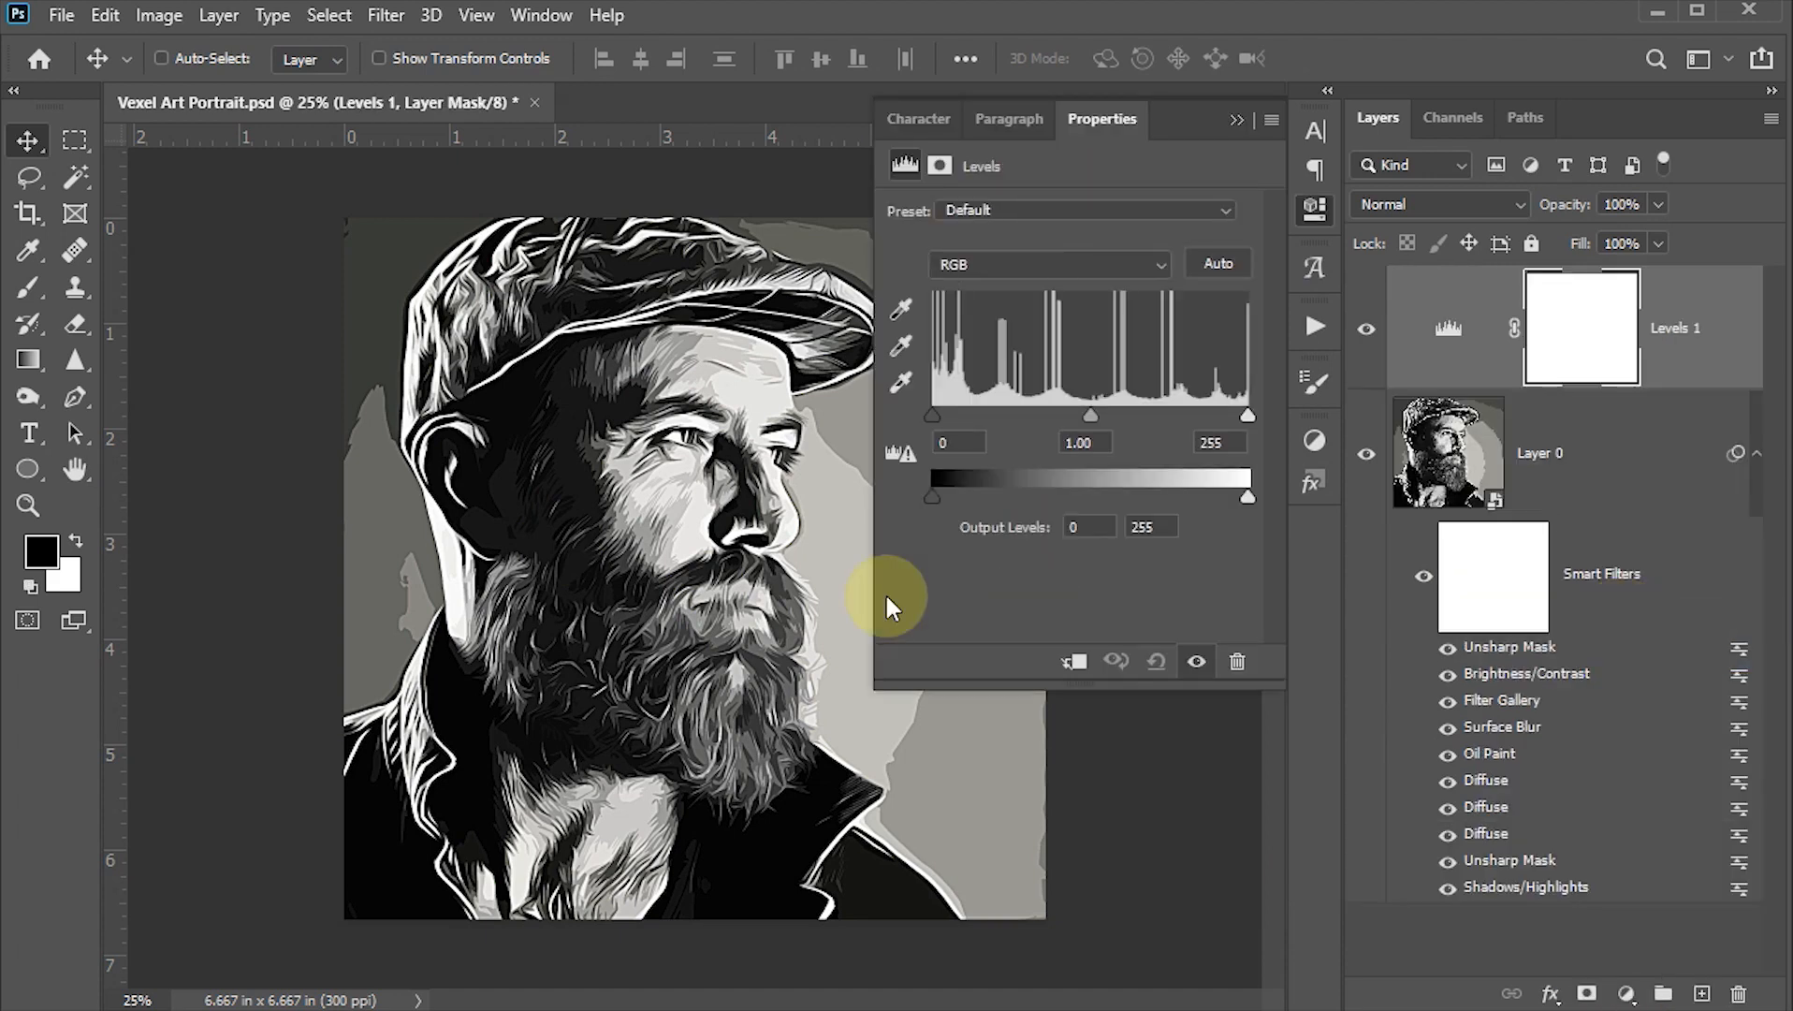
pyautogui.click(1095, 444)
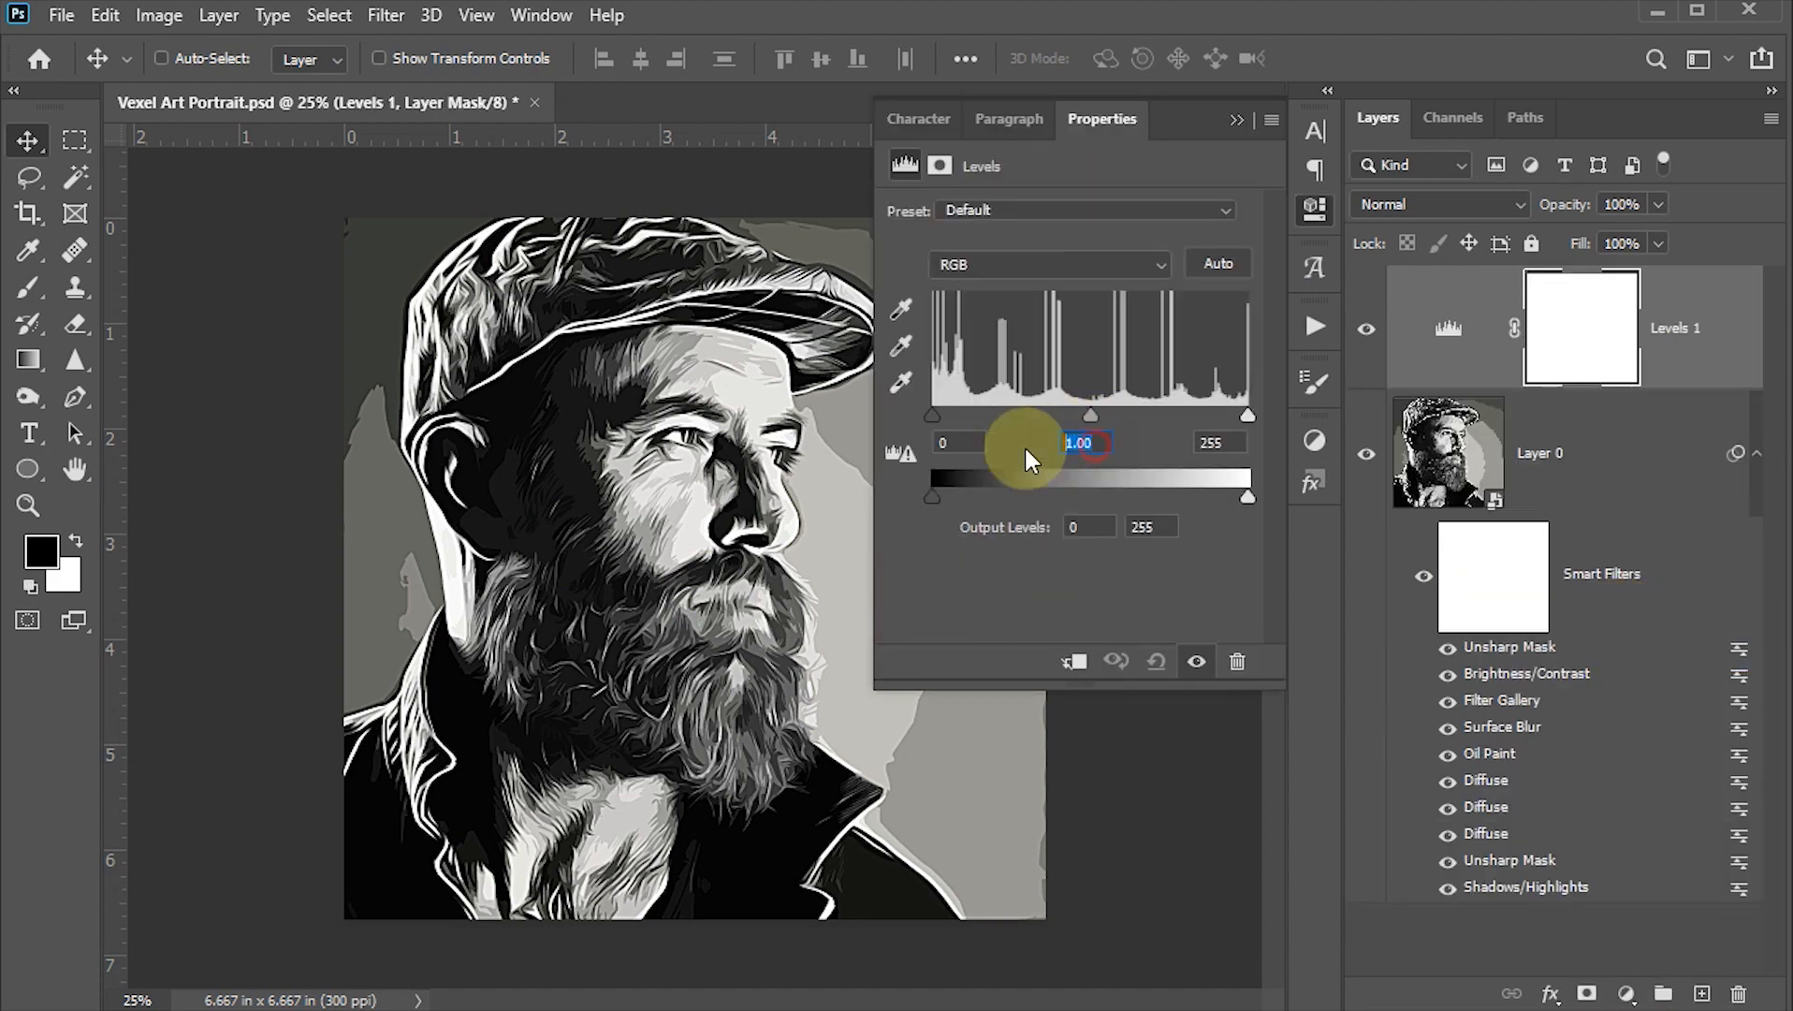
pyautogui.write('.8')
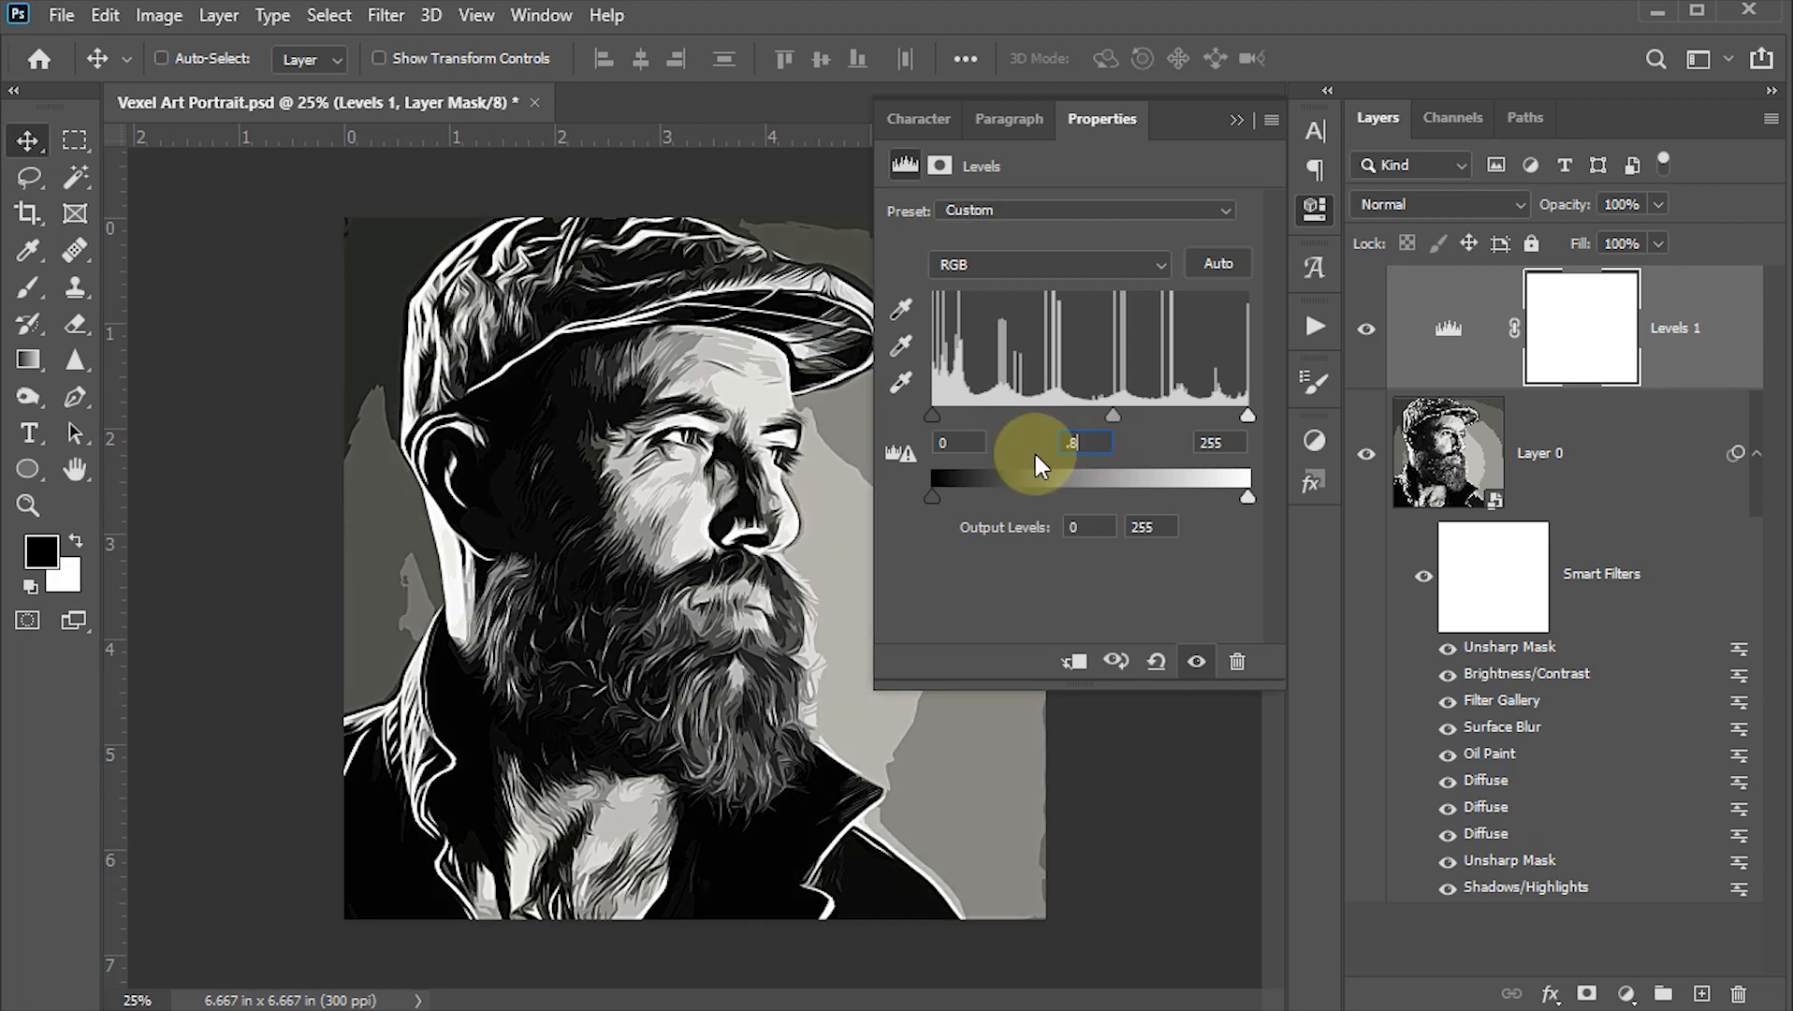
pyautogui.click(1226, 444)
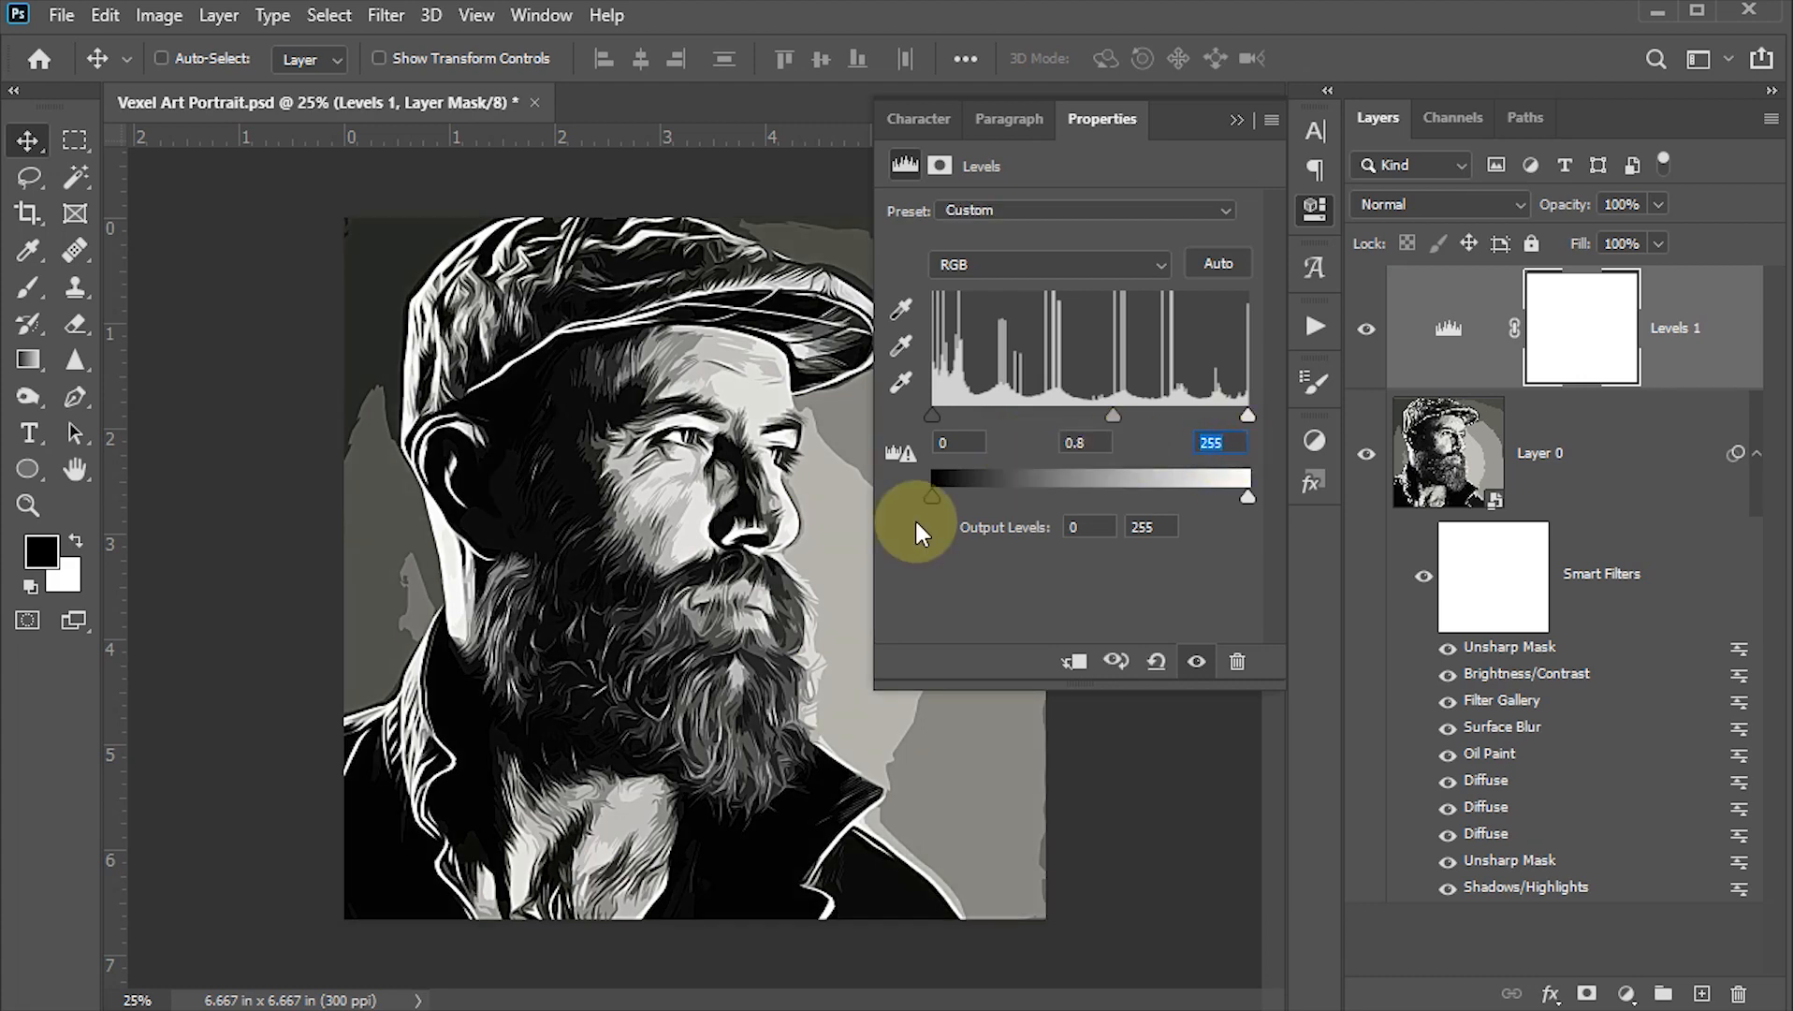
pyautogui.write('240')
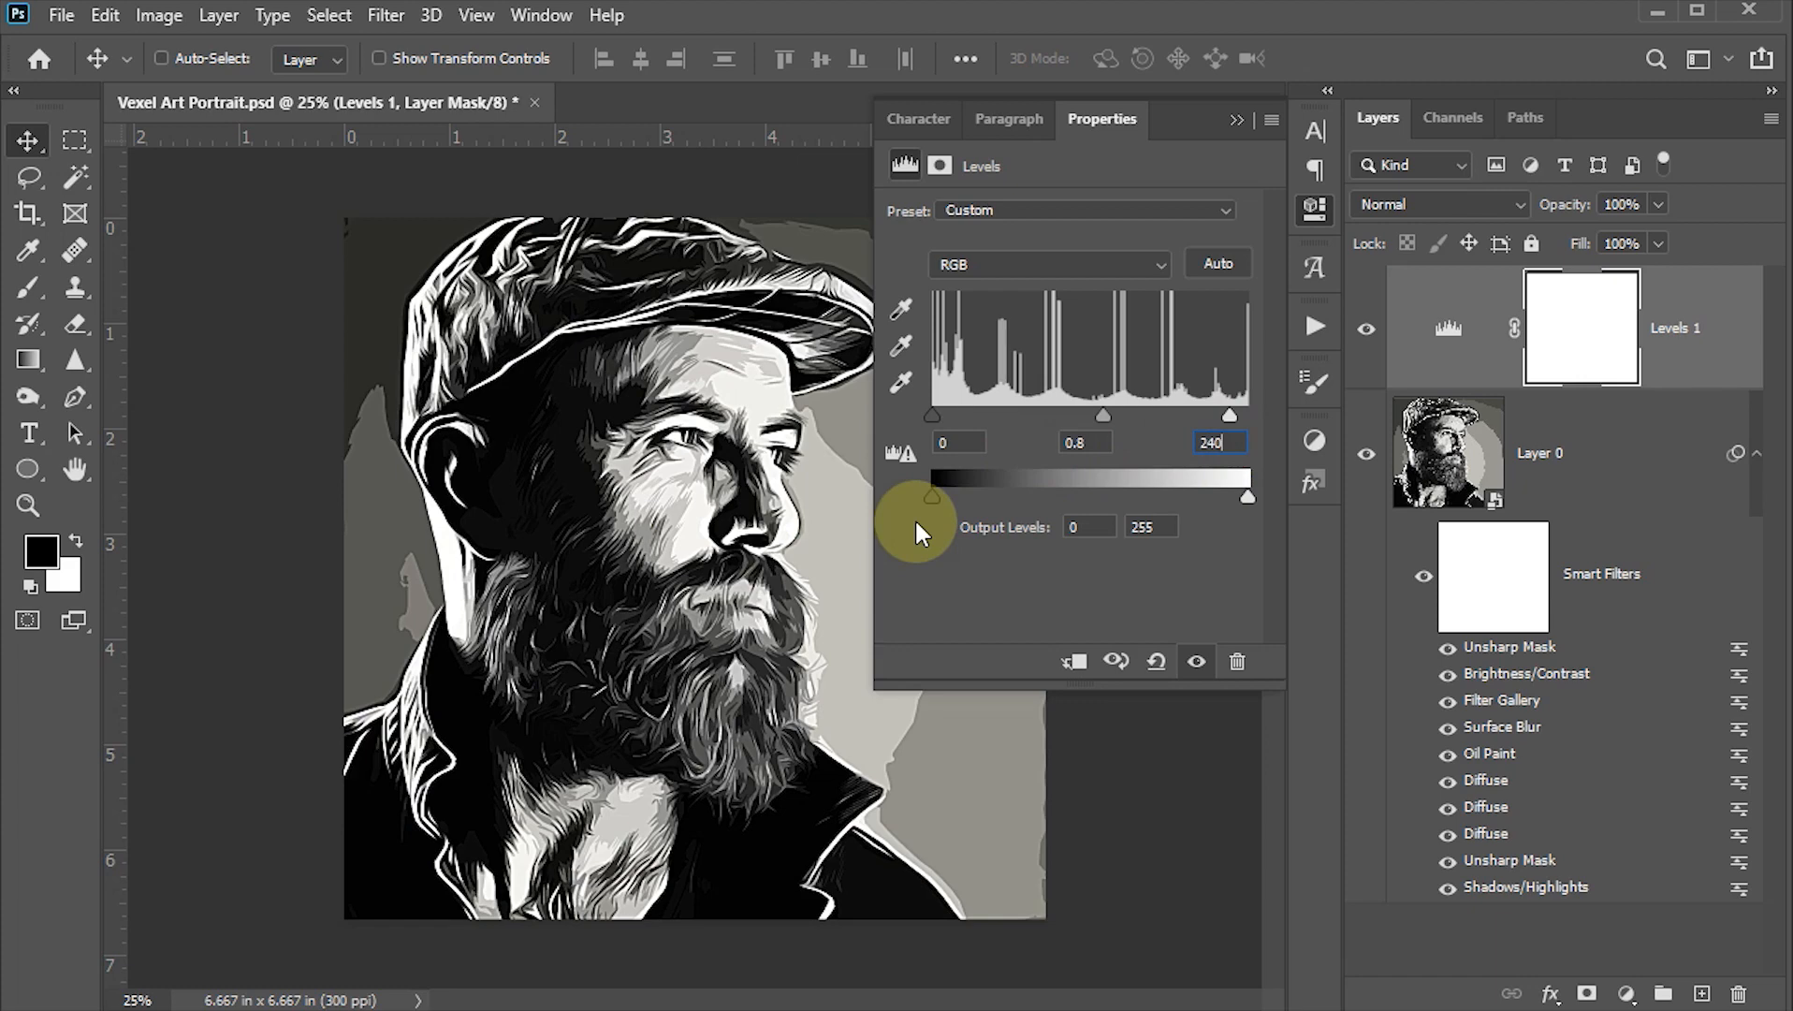
pyautogui.click(1316, 212)
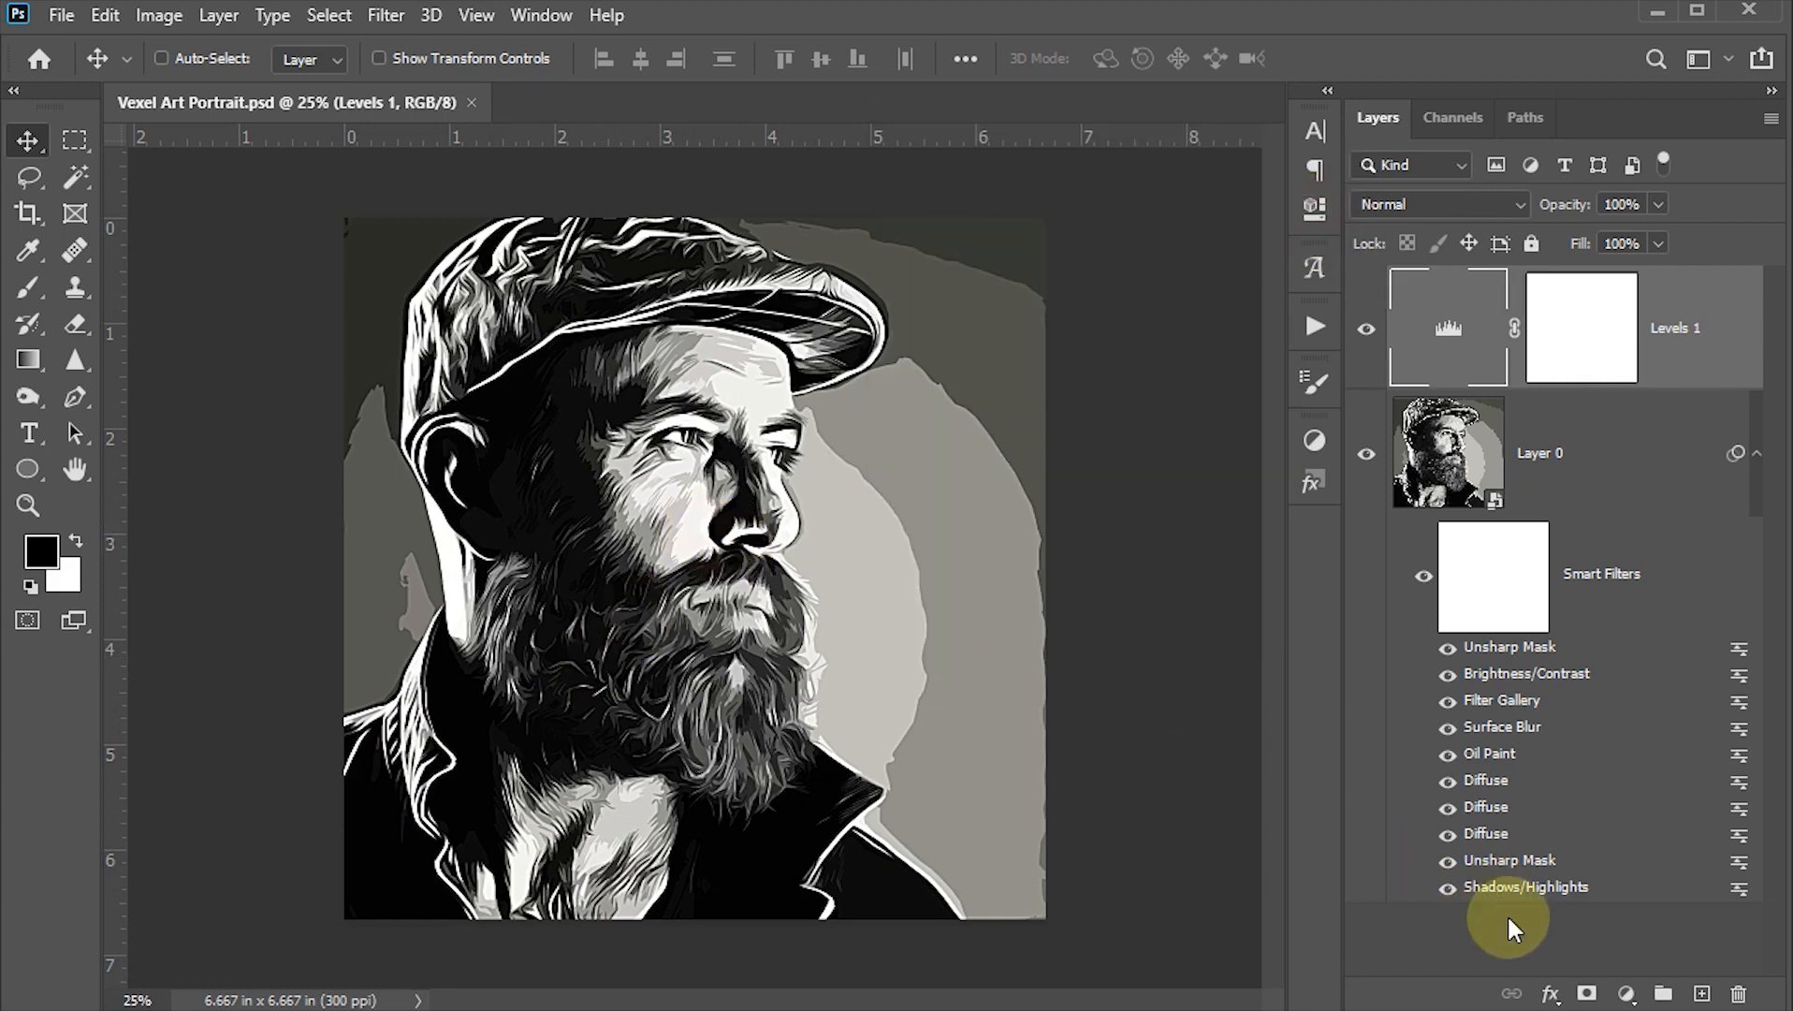
# Step: Add a Gradient Map adjustment layer above the Levels layer and set its blend mode to Color
pyautogui.click(1626, 993)
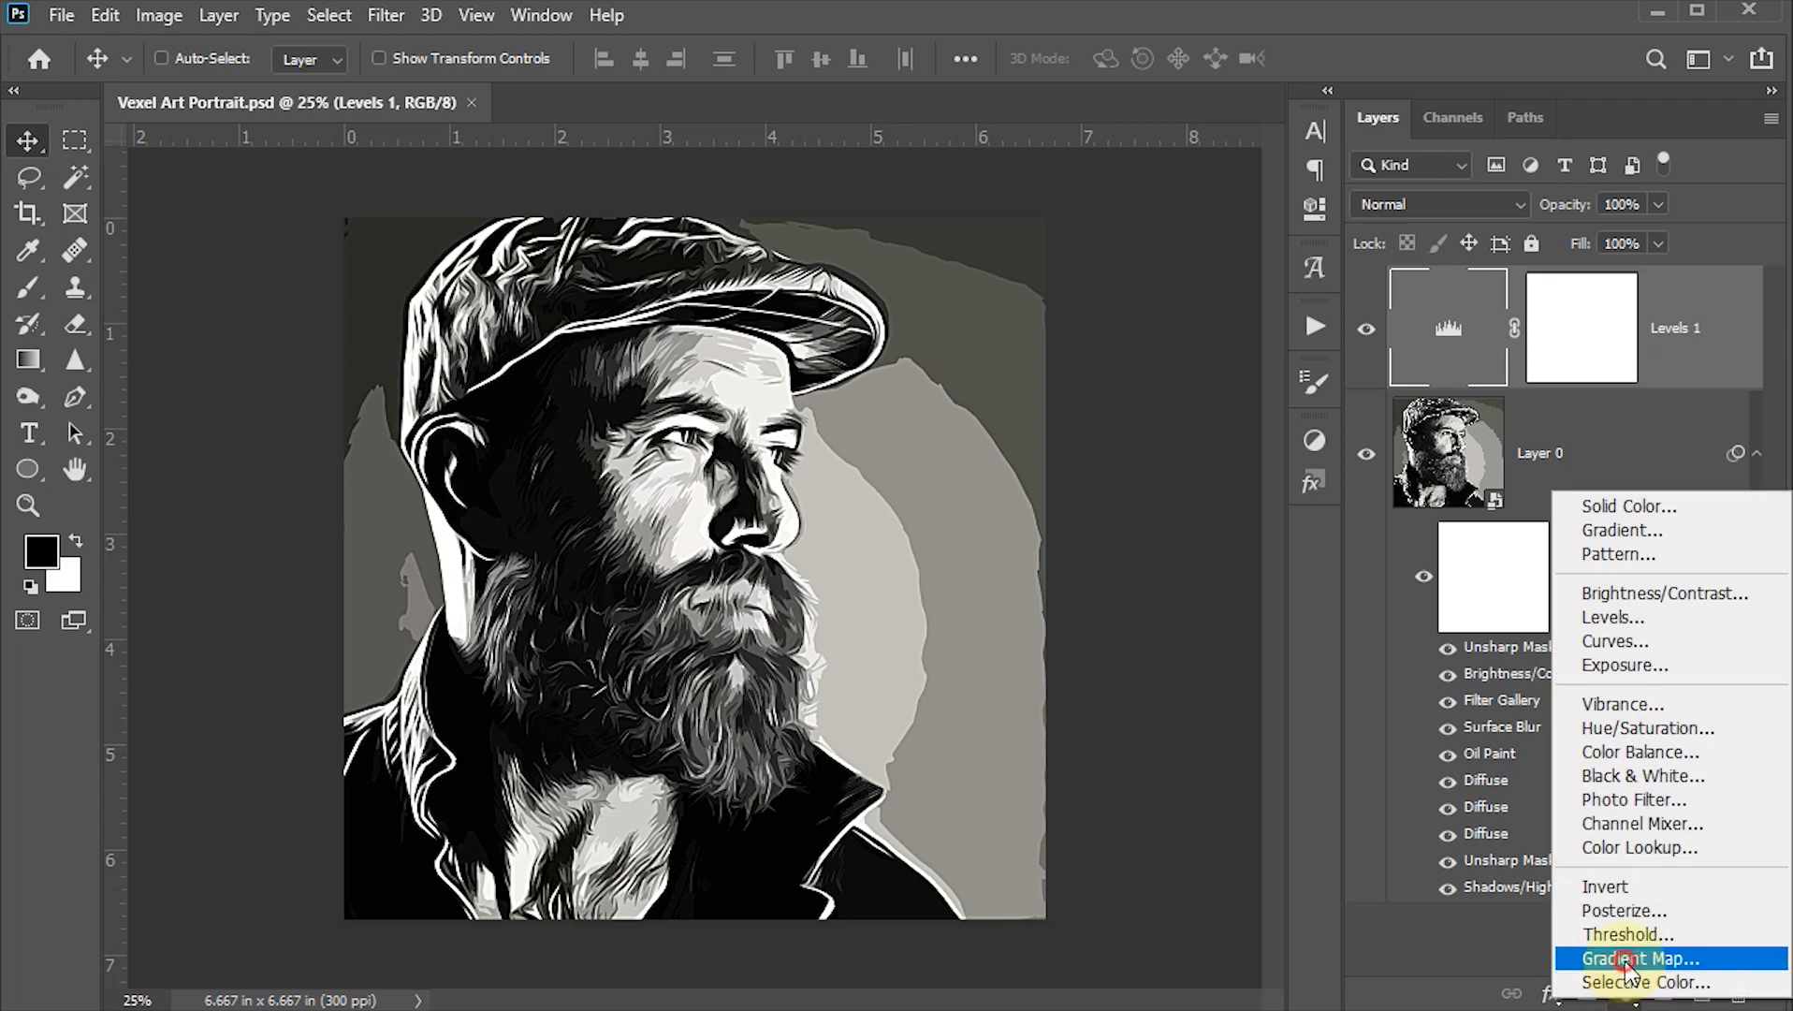
pyautogui.click(1625, 959)
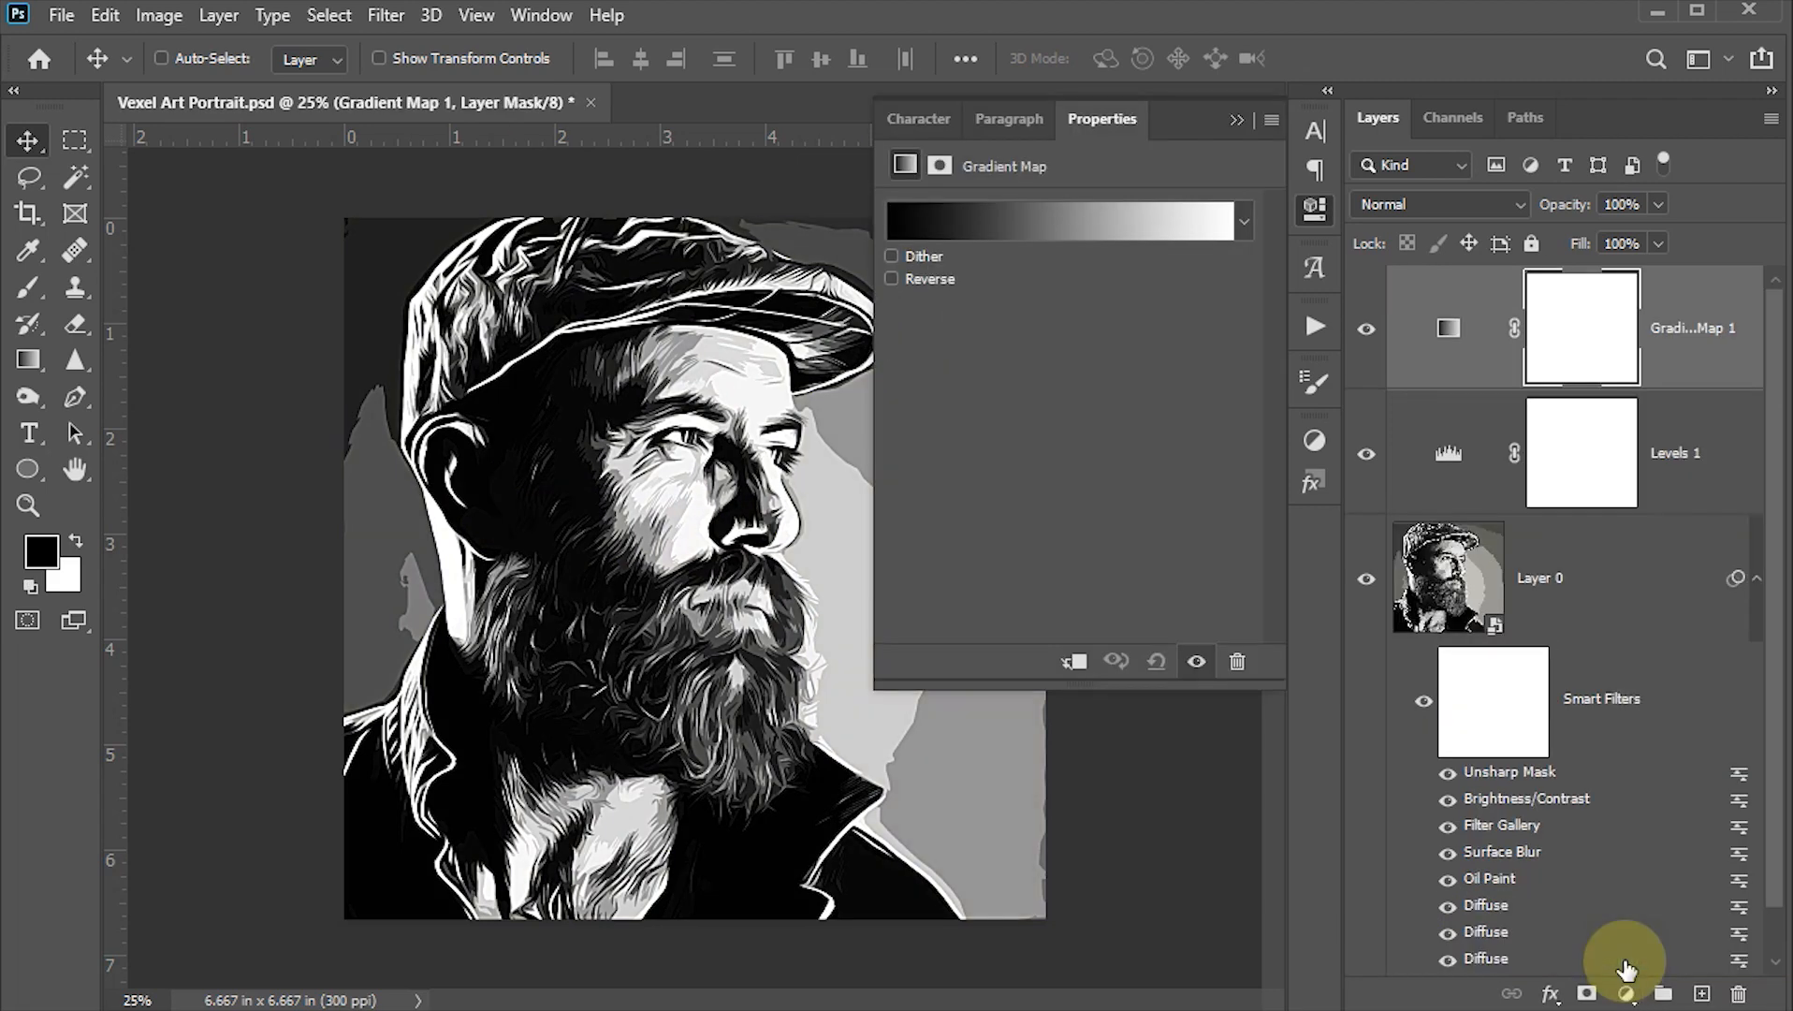
pyautogui.click(1446, 203)
pyautogui.click(1372, 859)
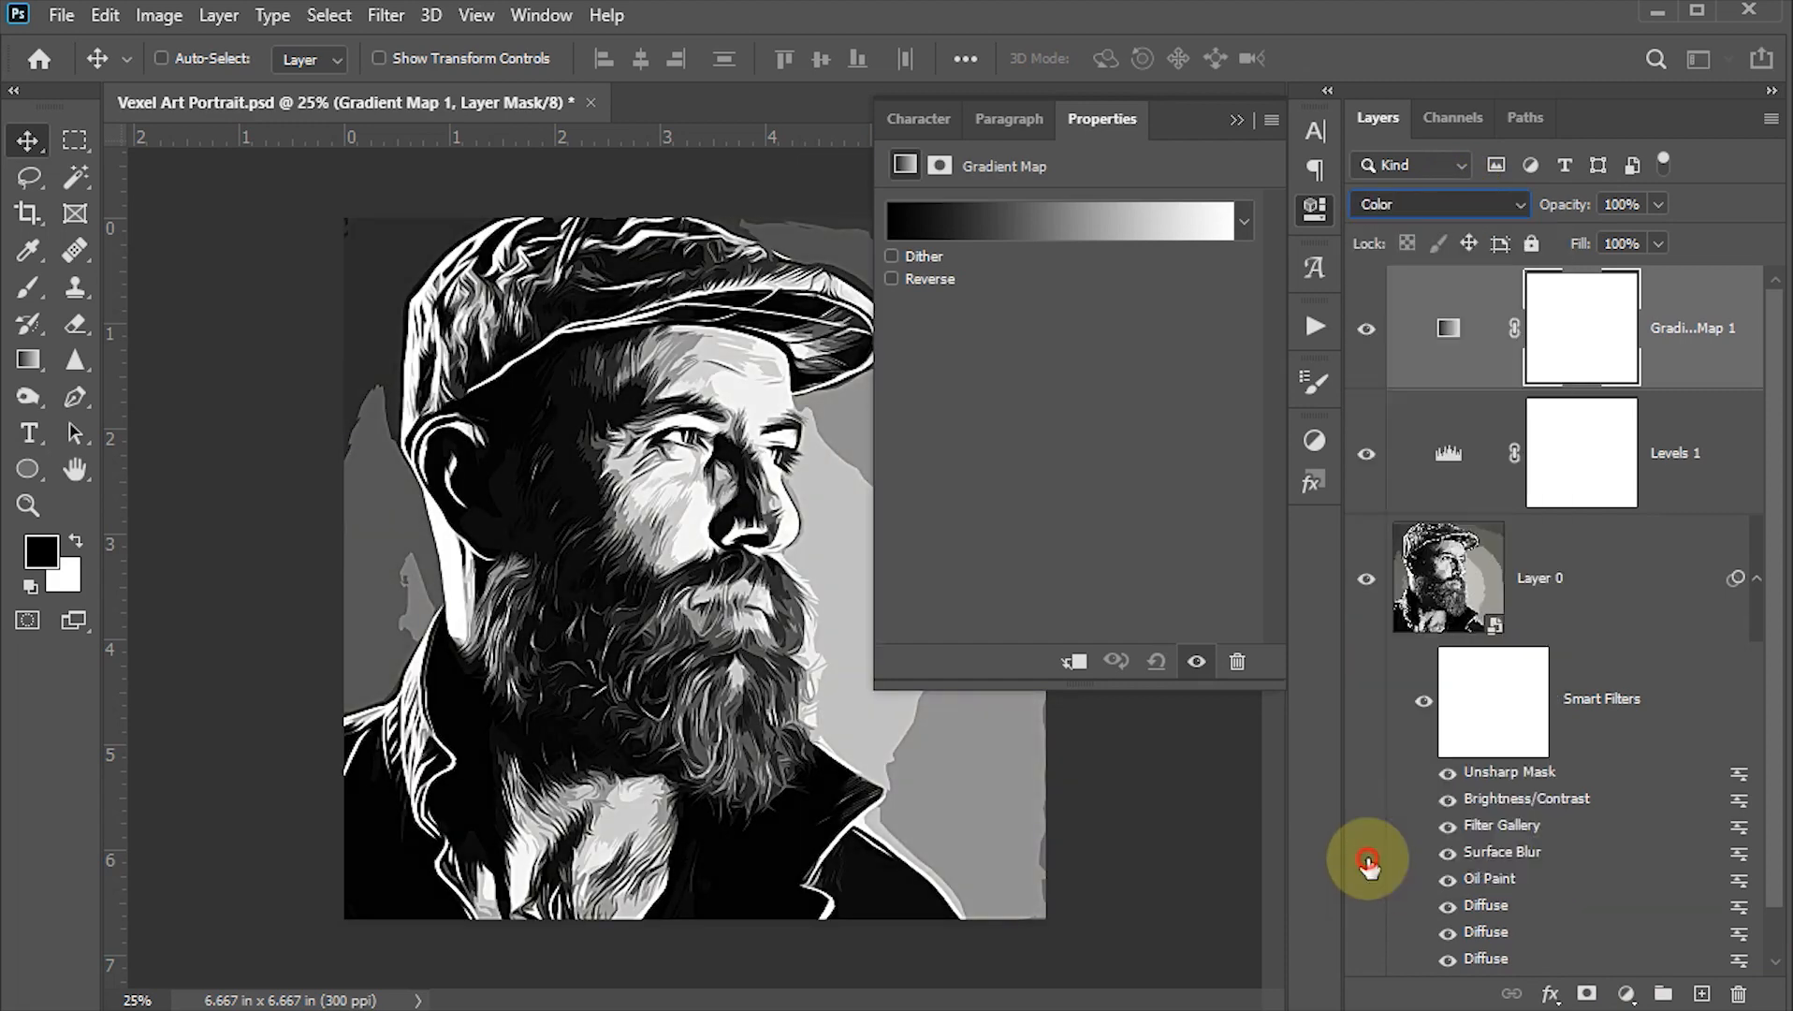
# Step: Edit the gradient map's gradient and change its black starting colour stop to dark pink #9c0c53
pyautogui.click(995, 223)
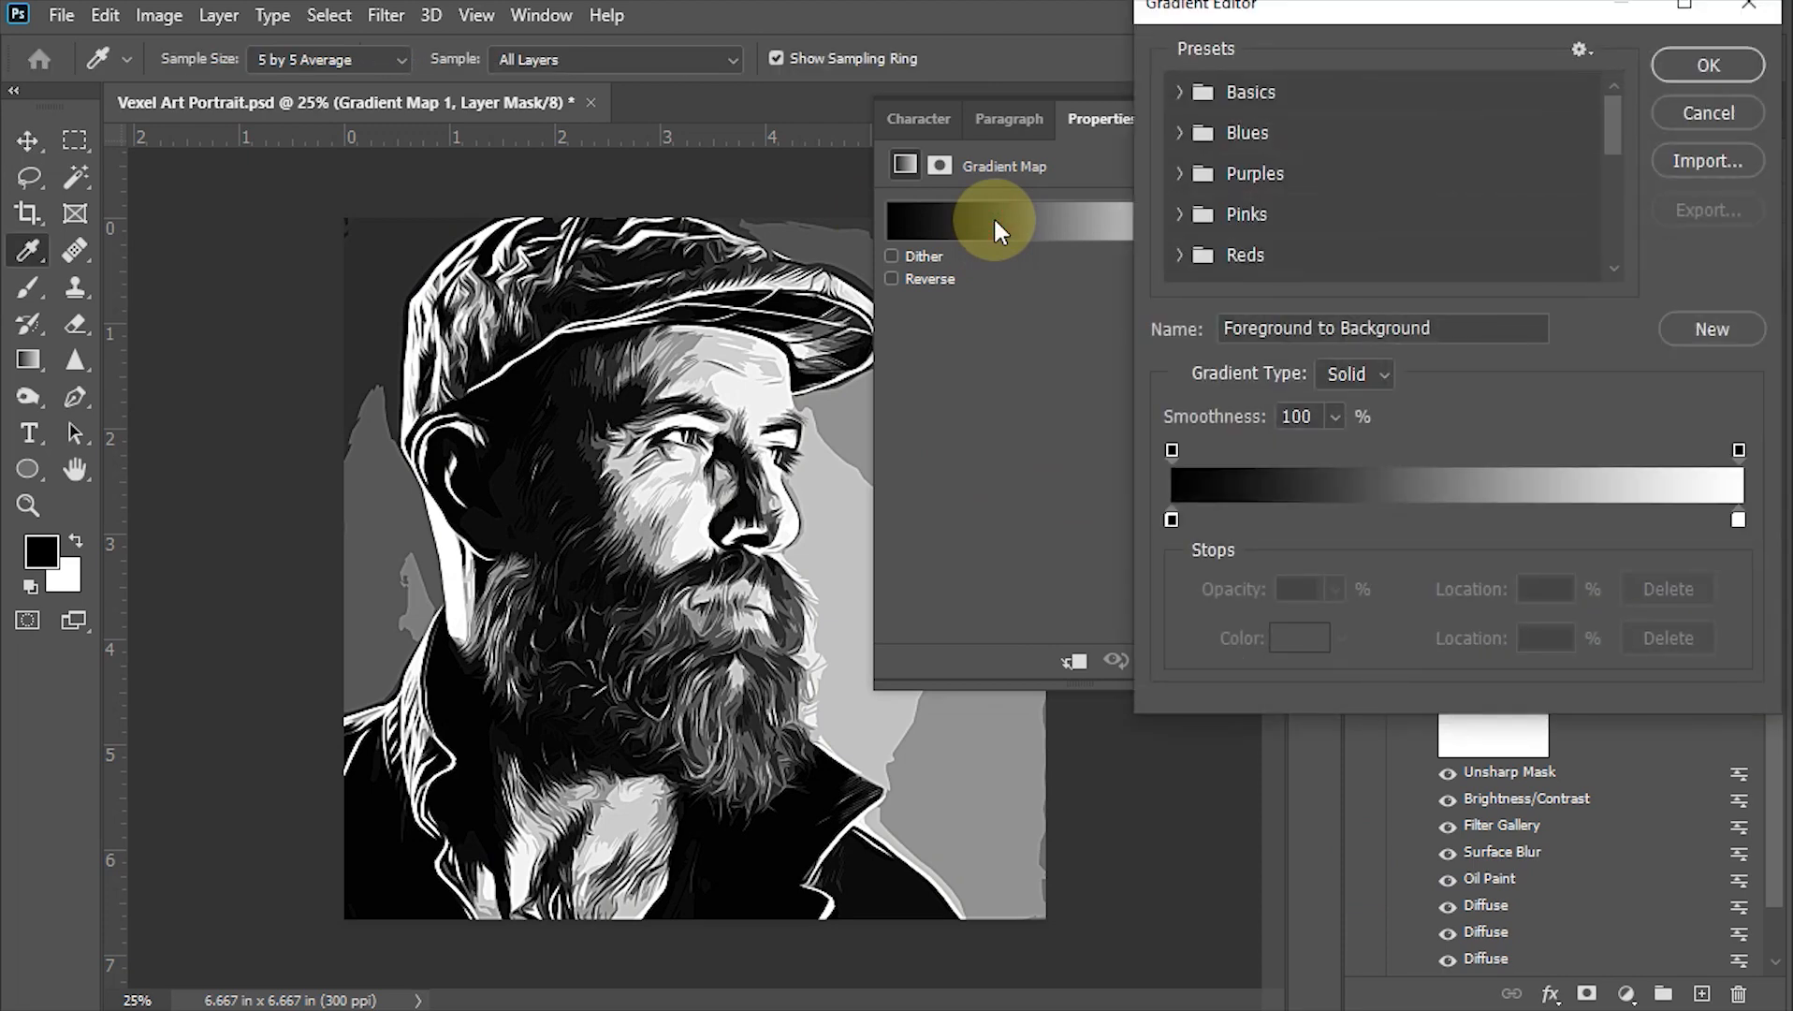
pyautogui.click(1178, 173)
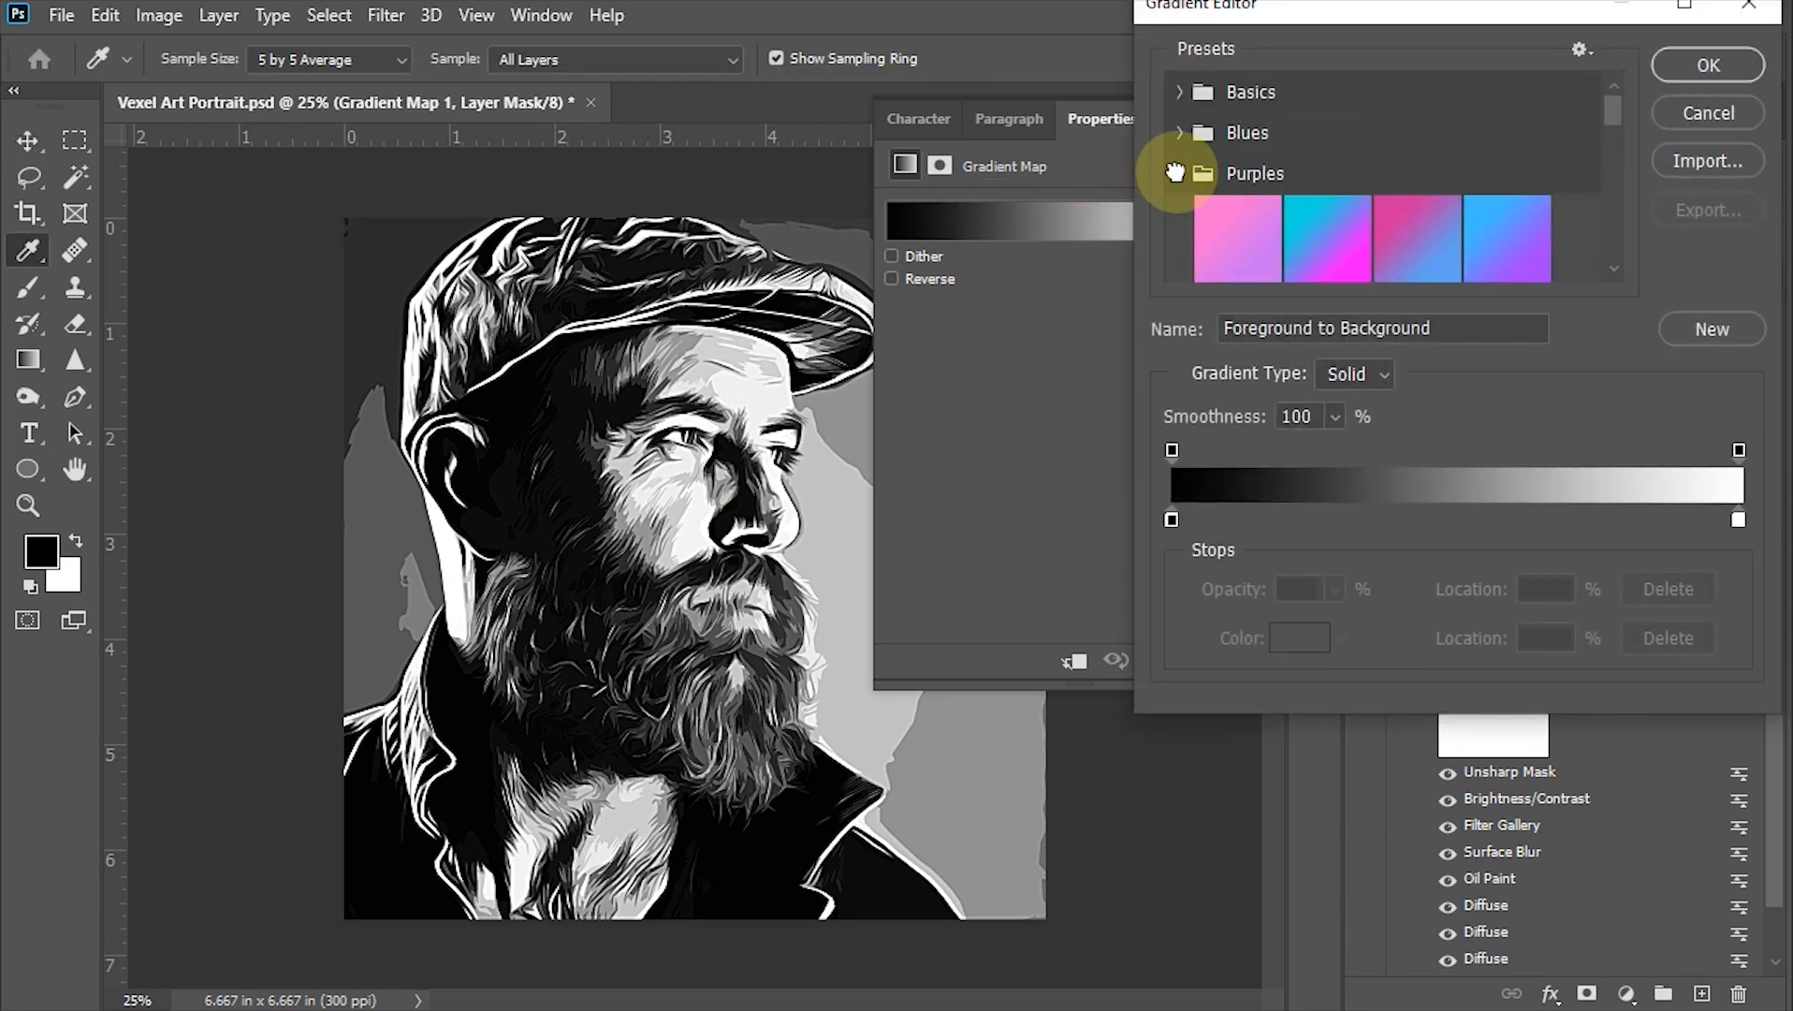
pyautogui.click(1176, 173)
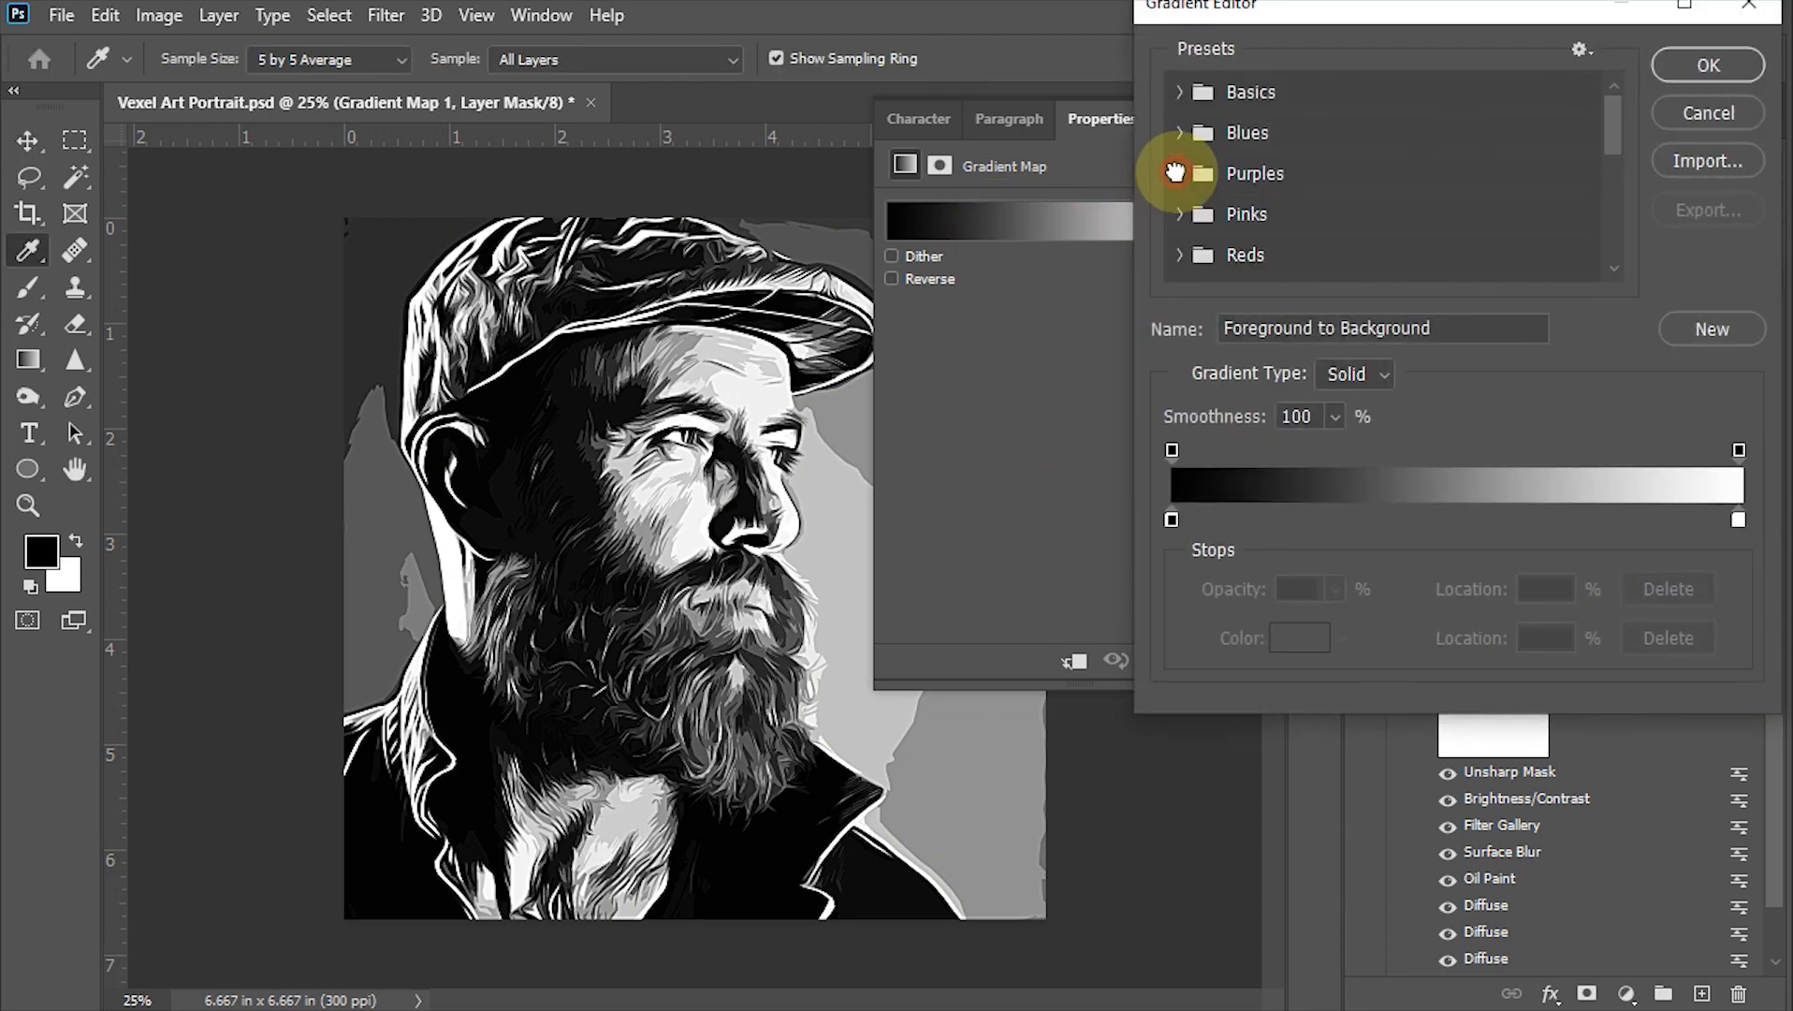
pyautogui.doubleClick(1171, 518)
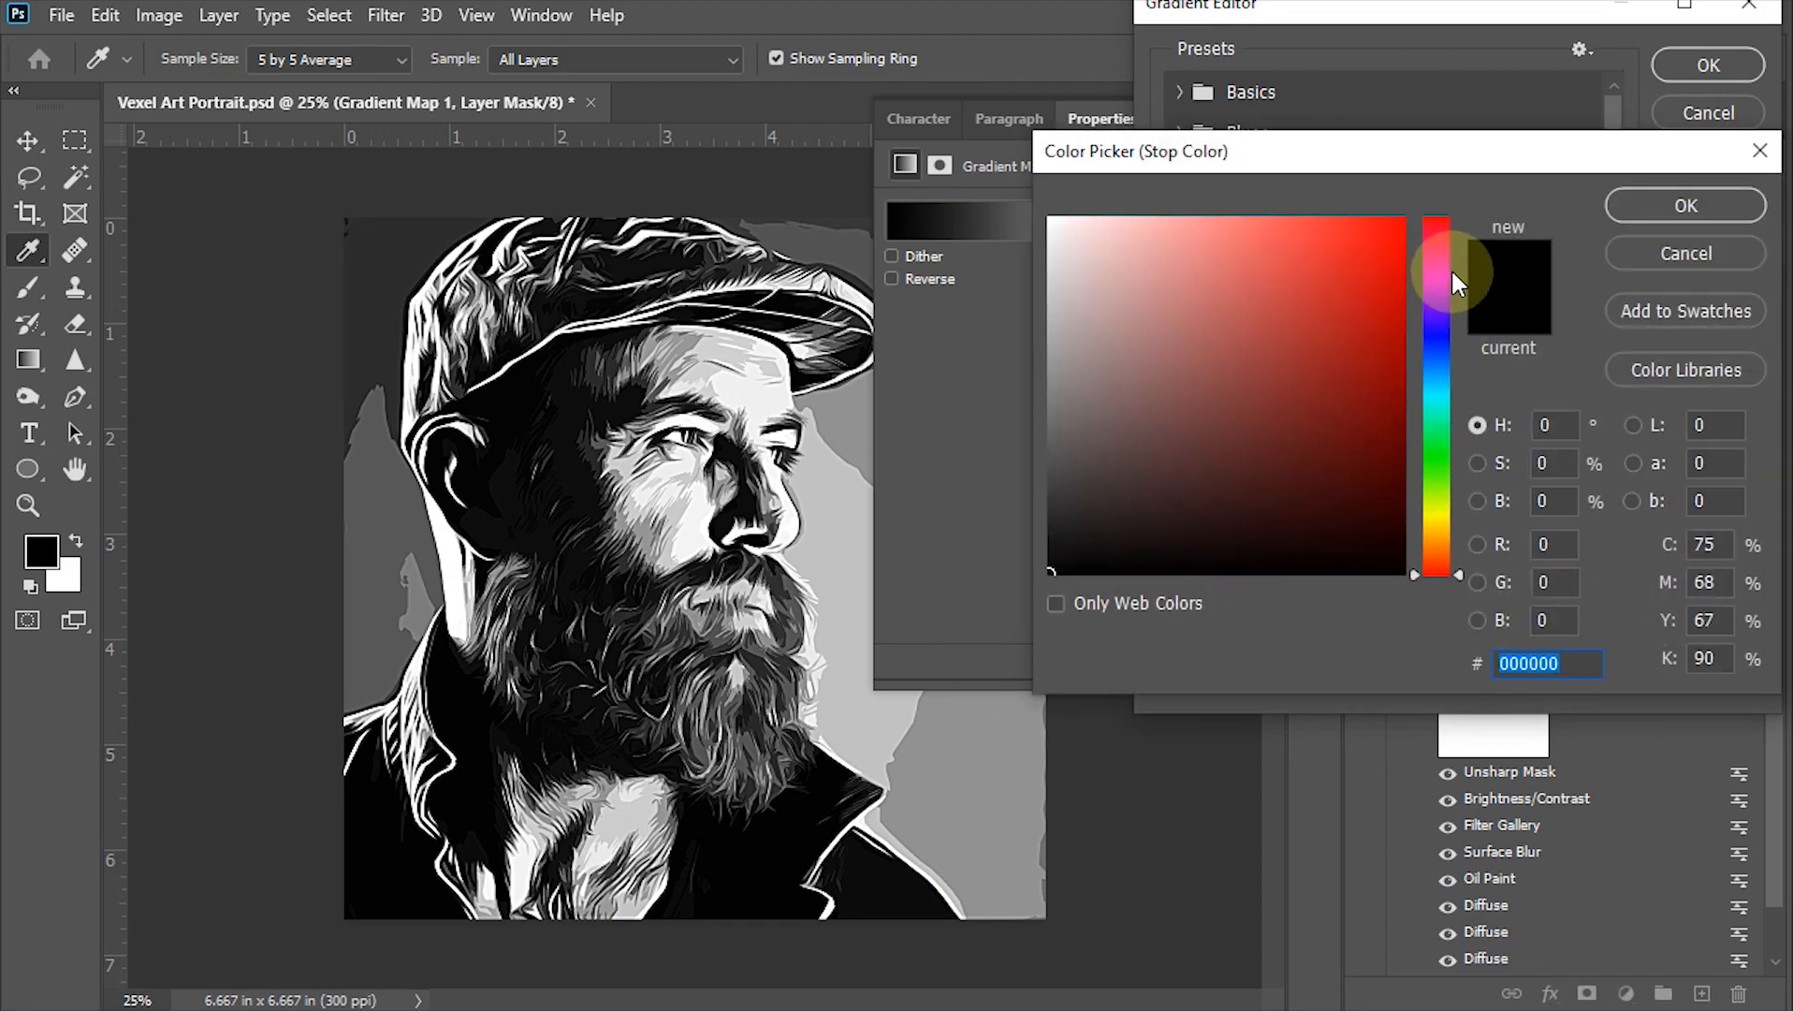
pyautogui.moveTo(1450, 268); pyautogui.dragTo(1463, 243)
pyautogui.moveTo(1301, 359); pyautogui.dragTo(1378, 356)
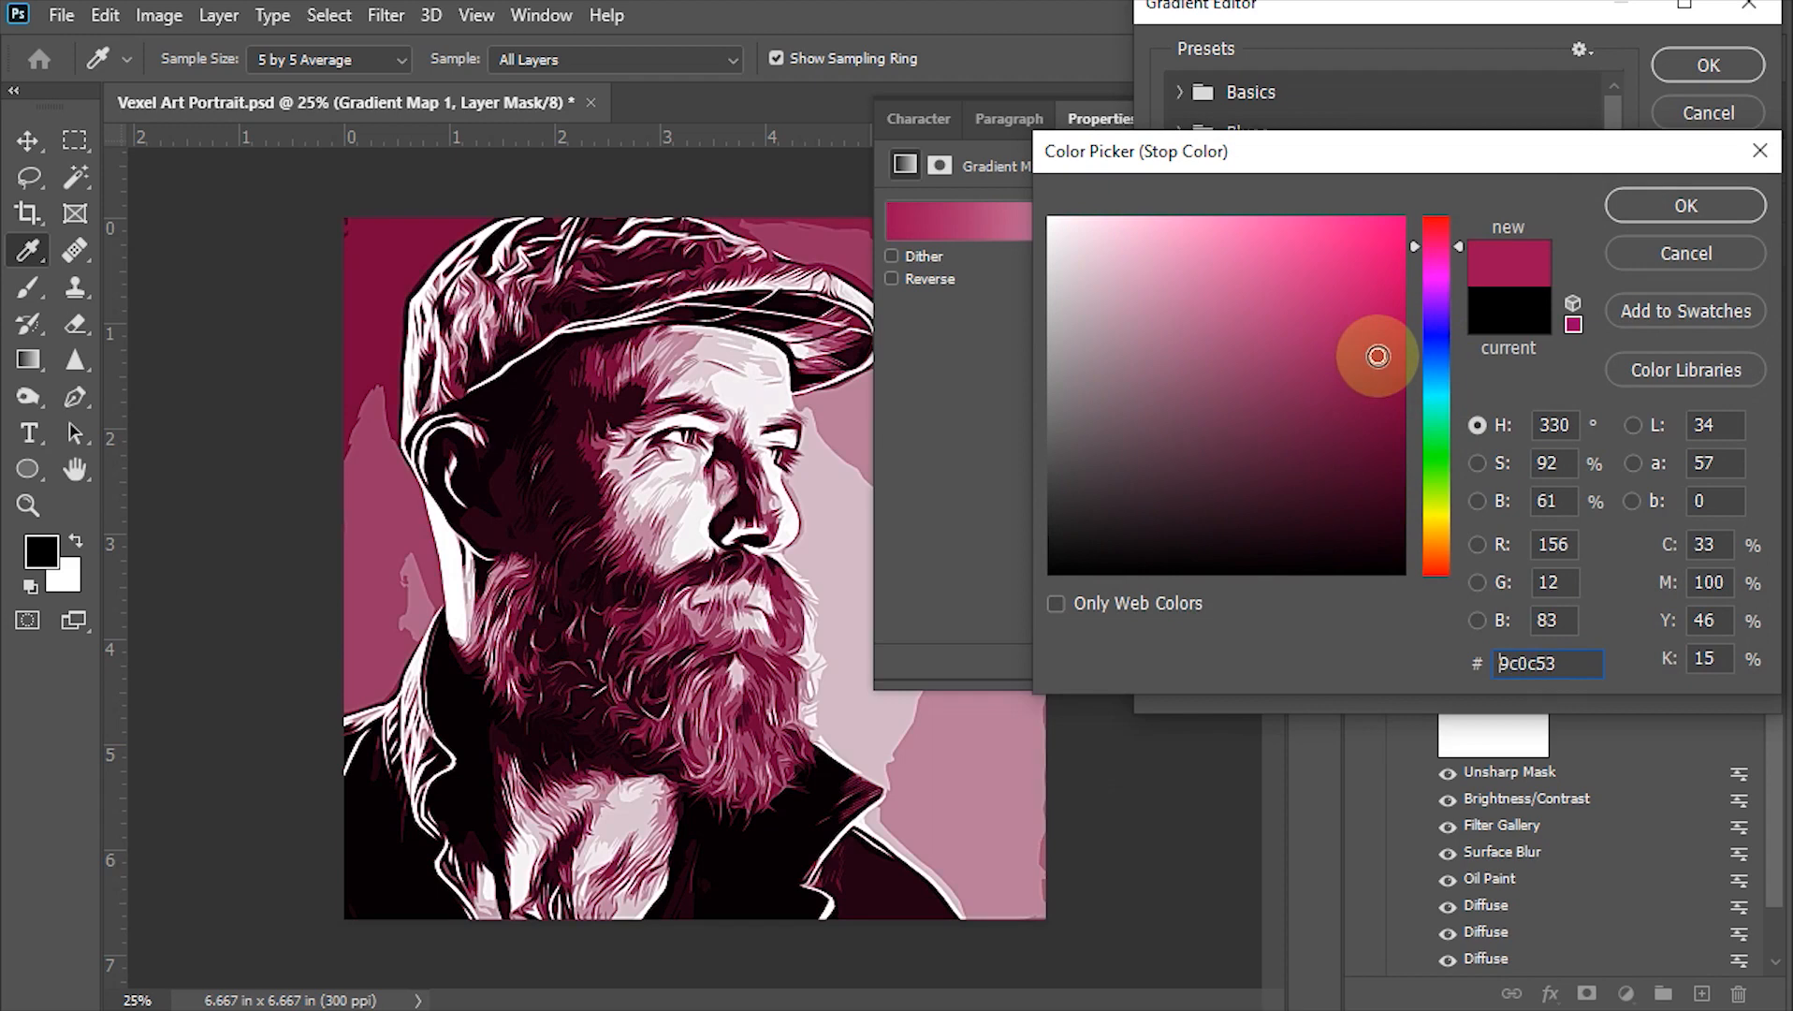
pyautogui.click(1685, 206)
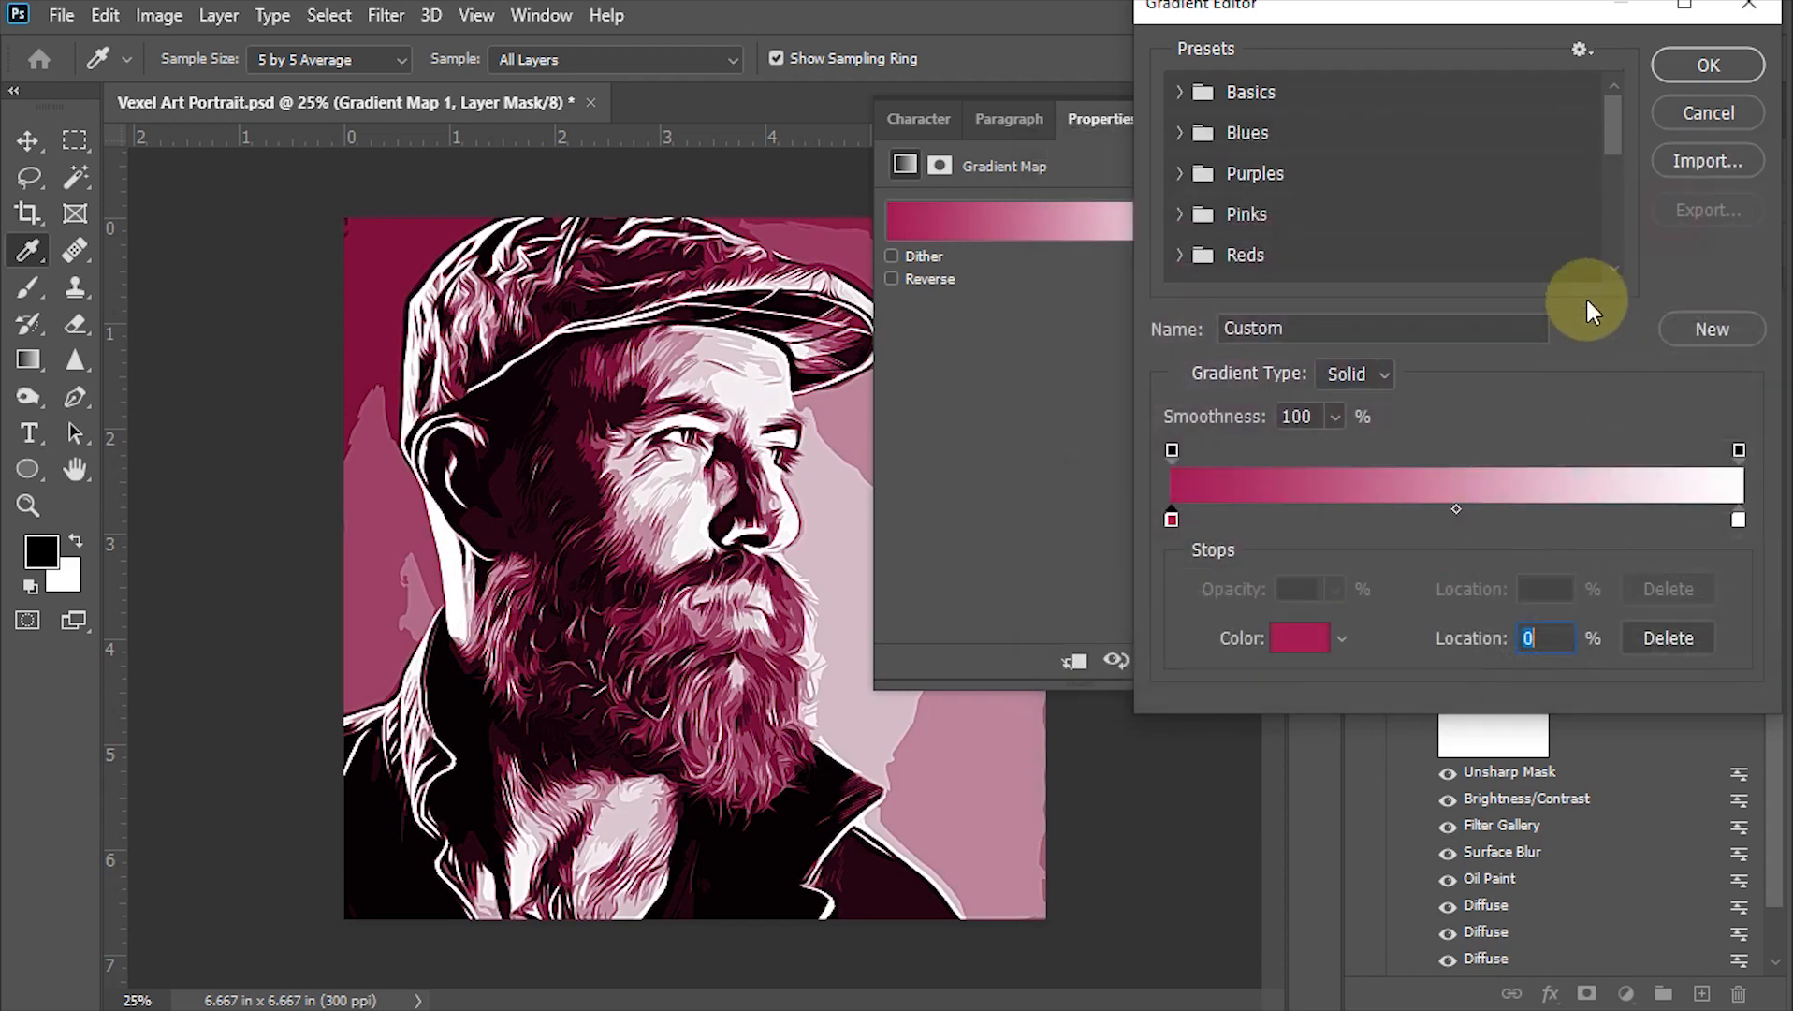
# Step: Change the gradient's white end colour stop to dark gold #a2880c, accept the gradient and collapse the gradient map's properties
pyautogui.doubleClick(1740, 520)
pyautogui.click(1457, 513)
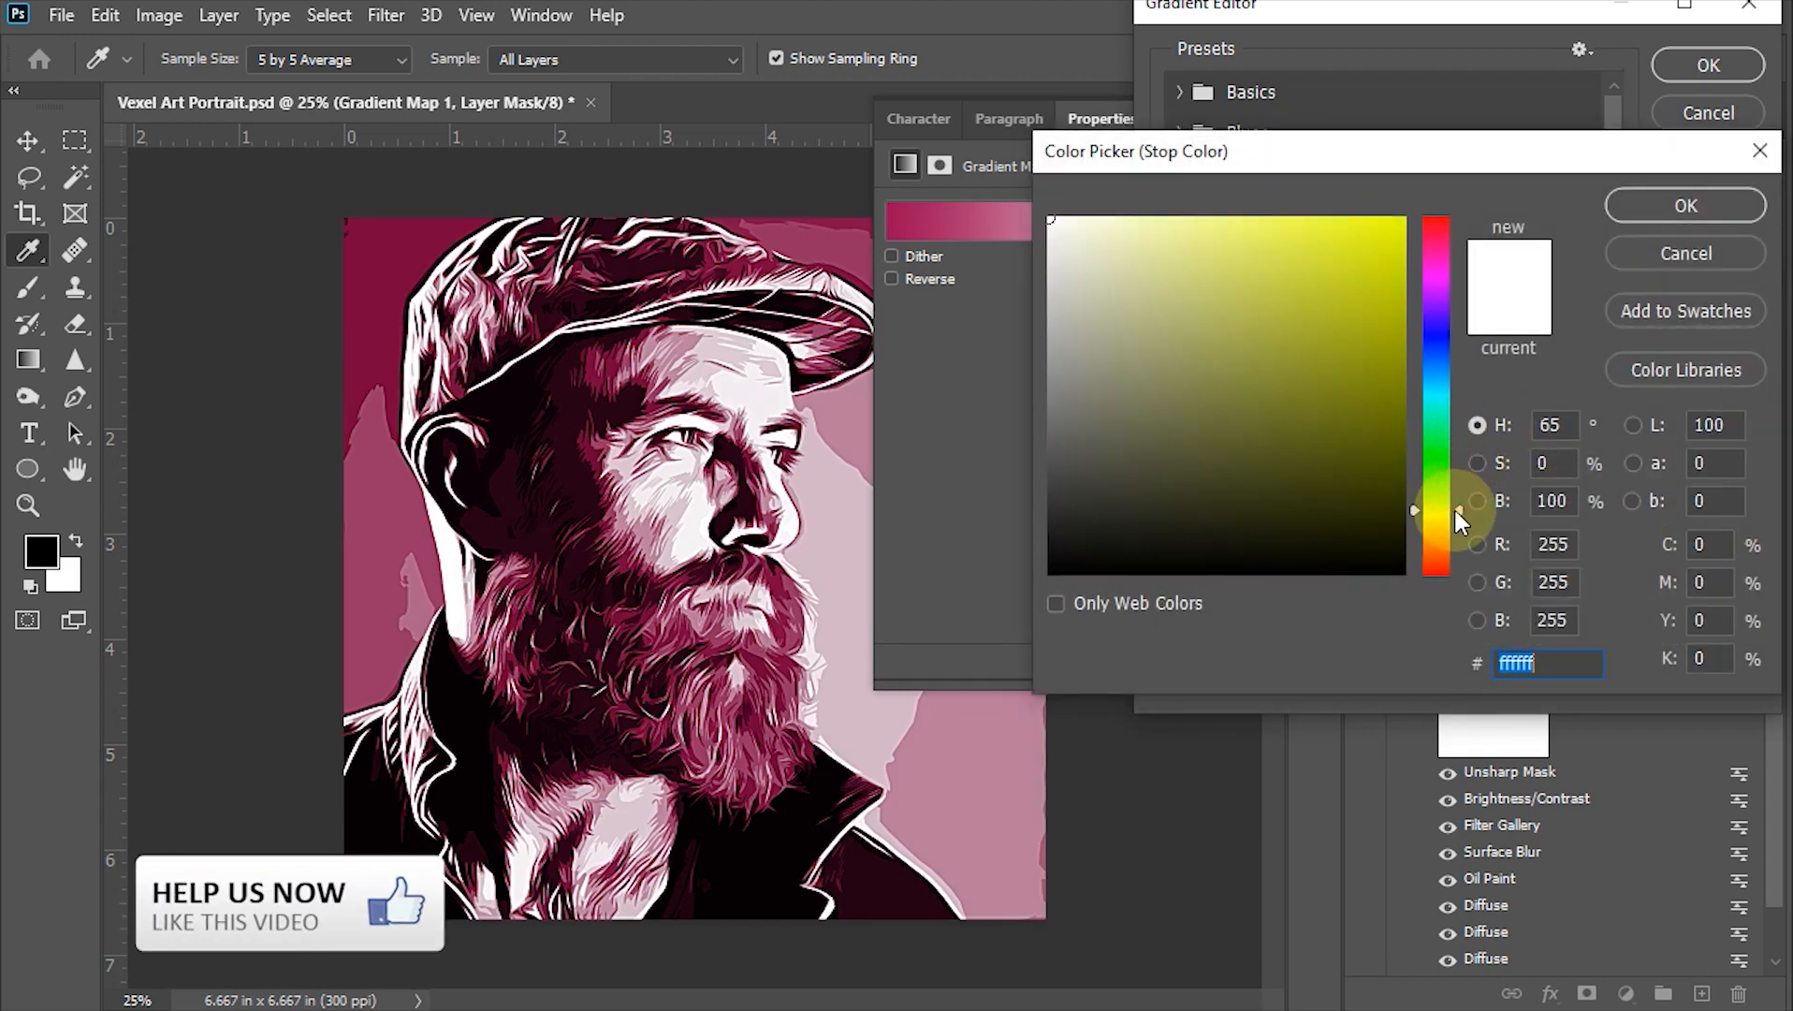
pyautogui.click(1378, 345)
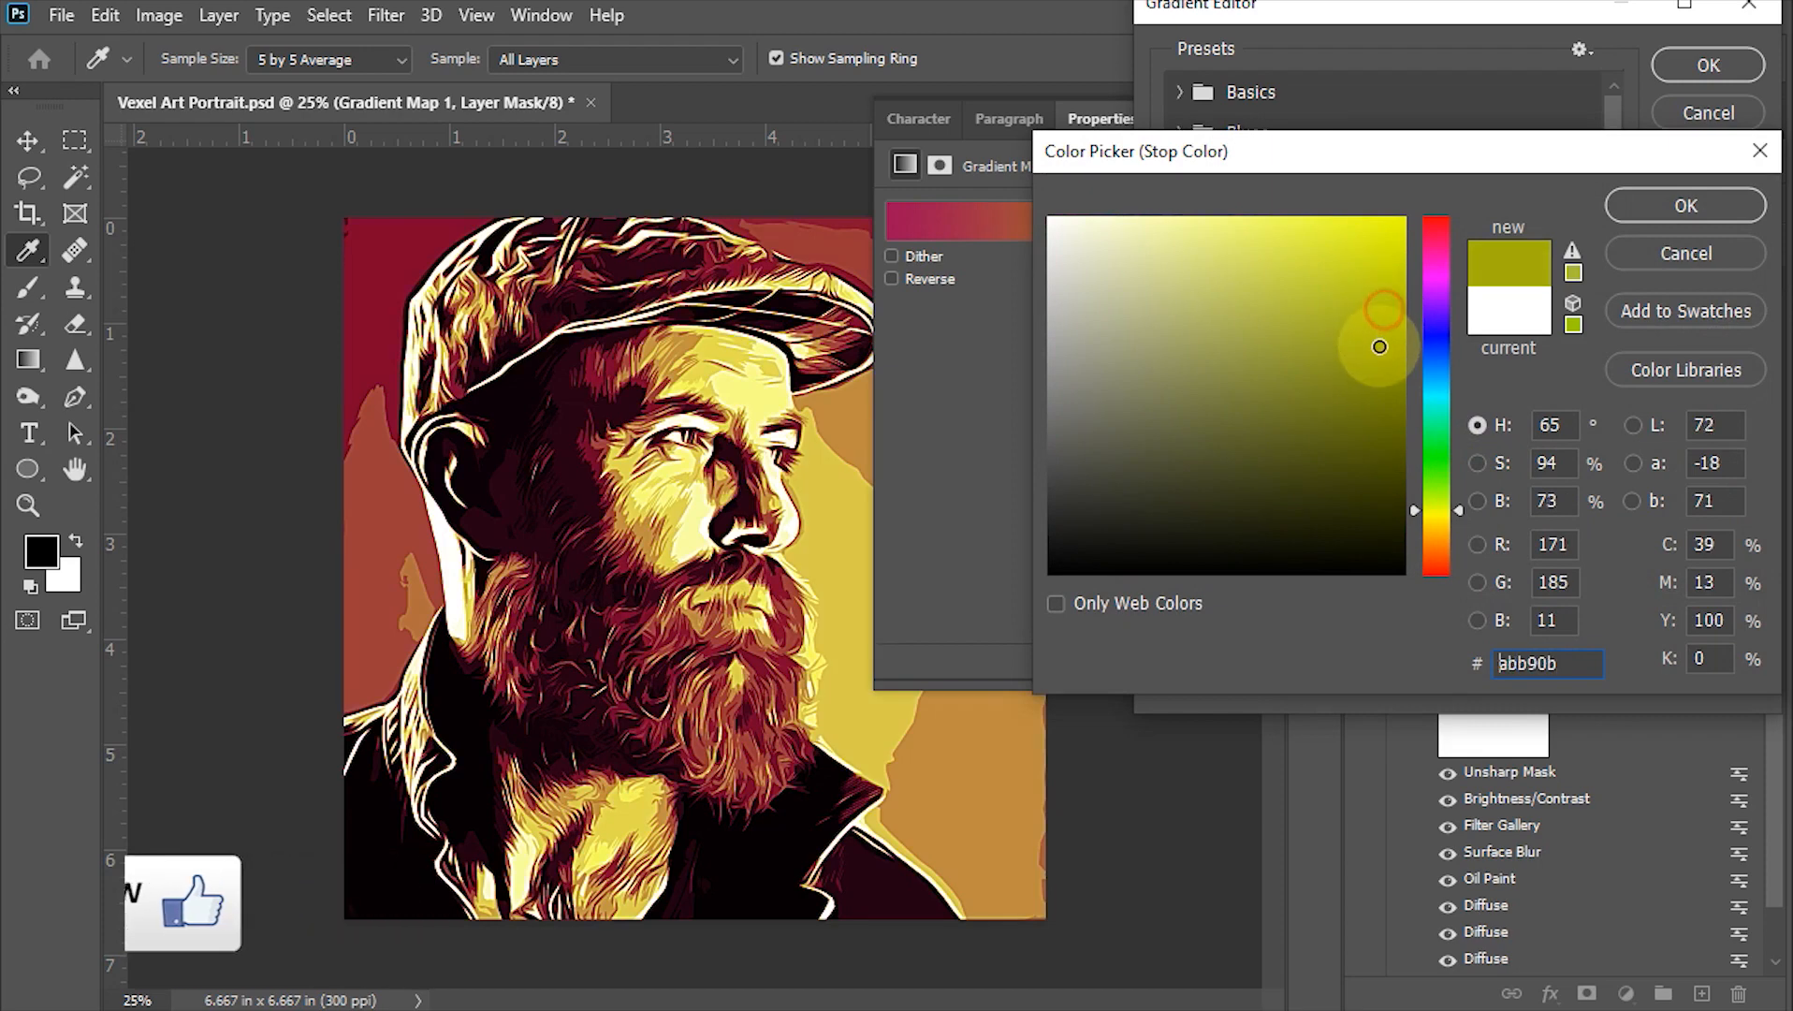
pyautogui.moveTo(1460, 510); pyautogui.dragTo(1458, 526)
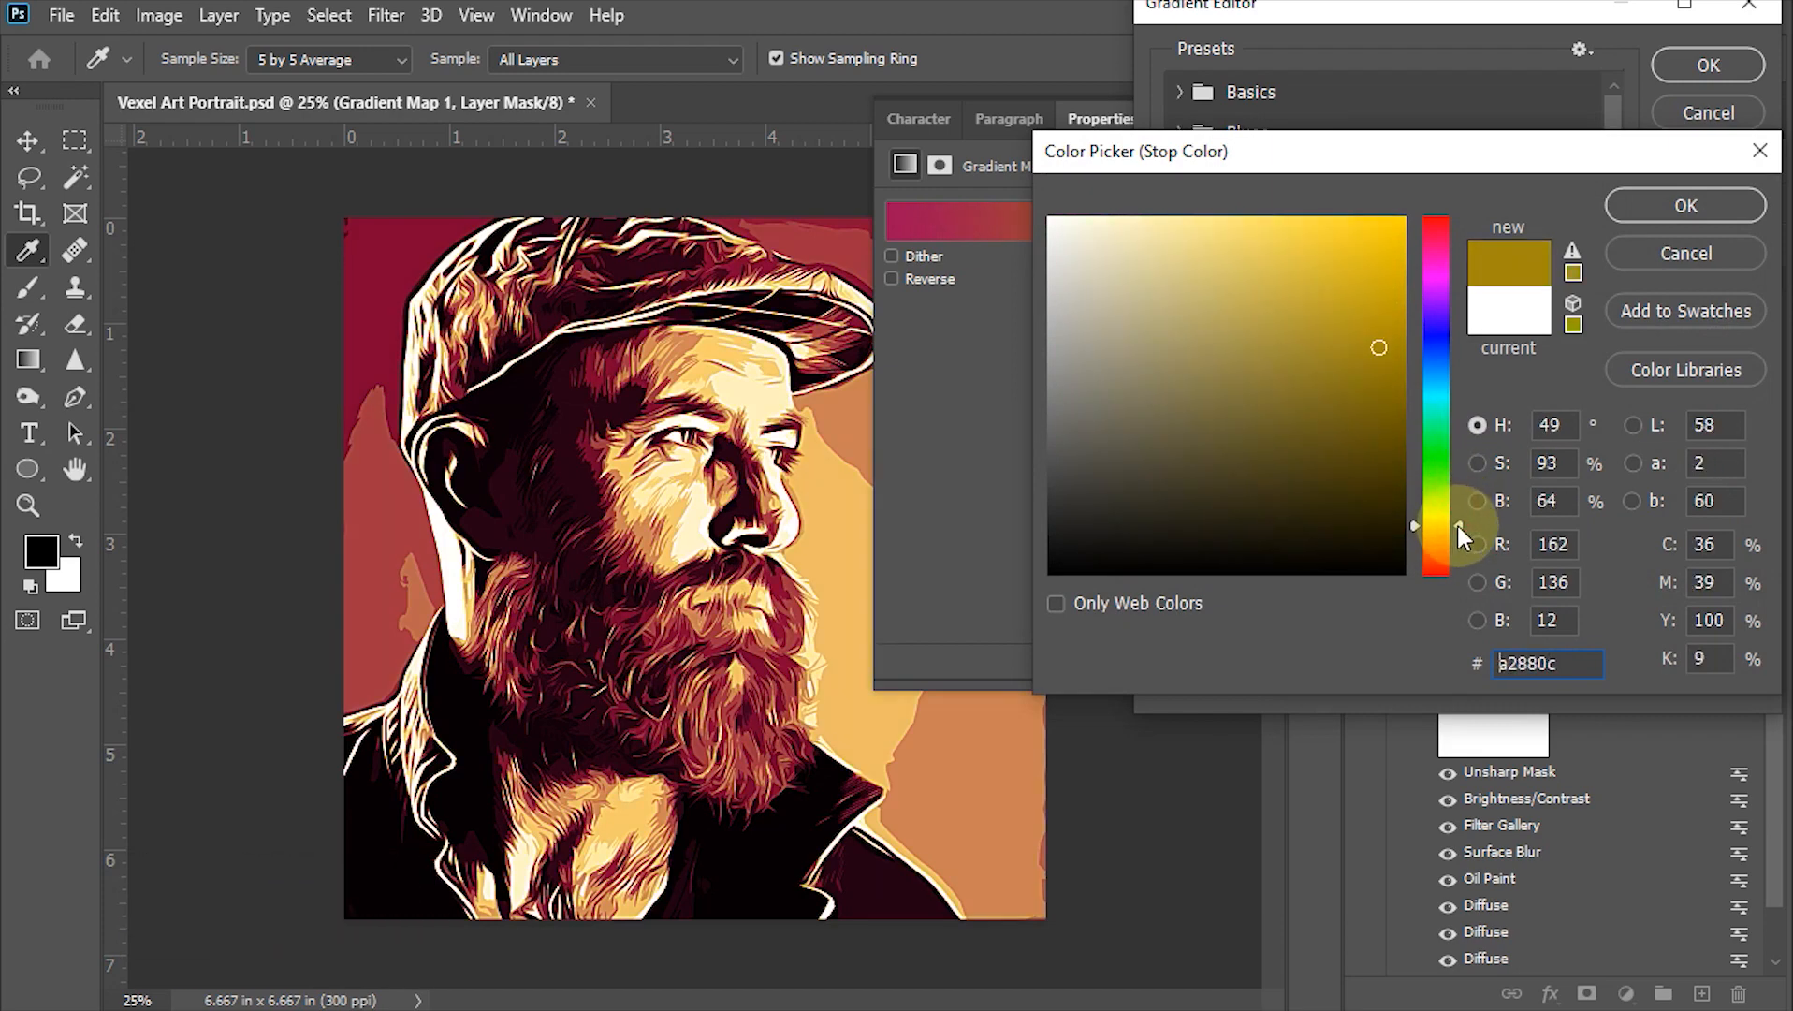
pyautogui.click(1664, 205)
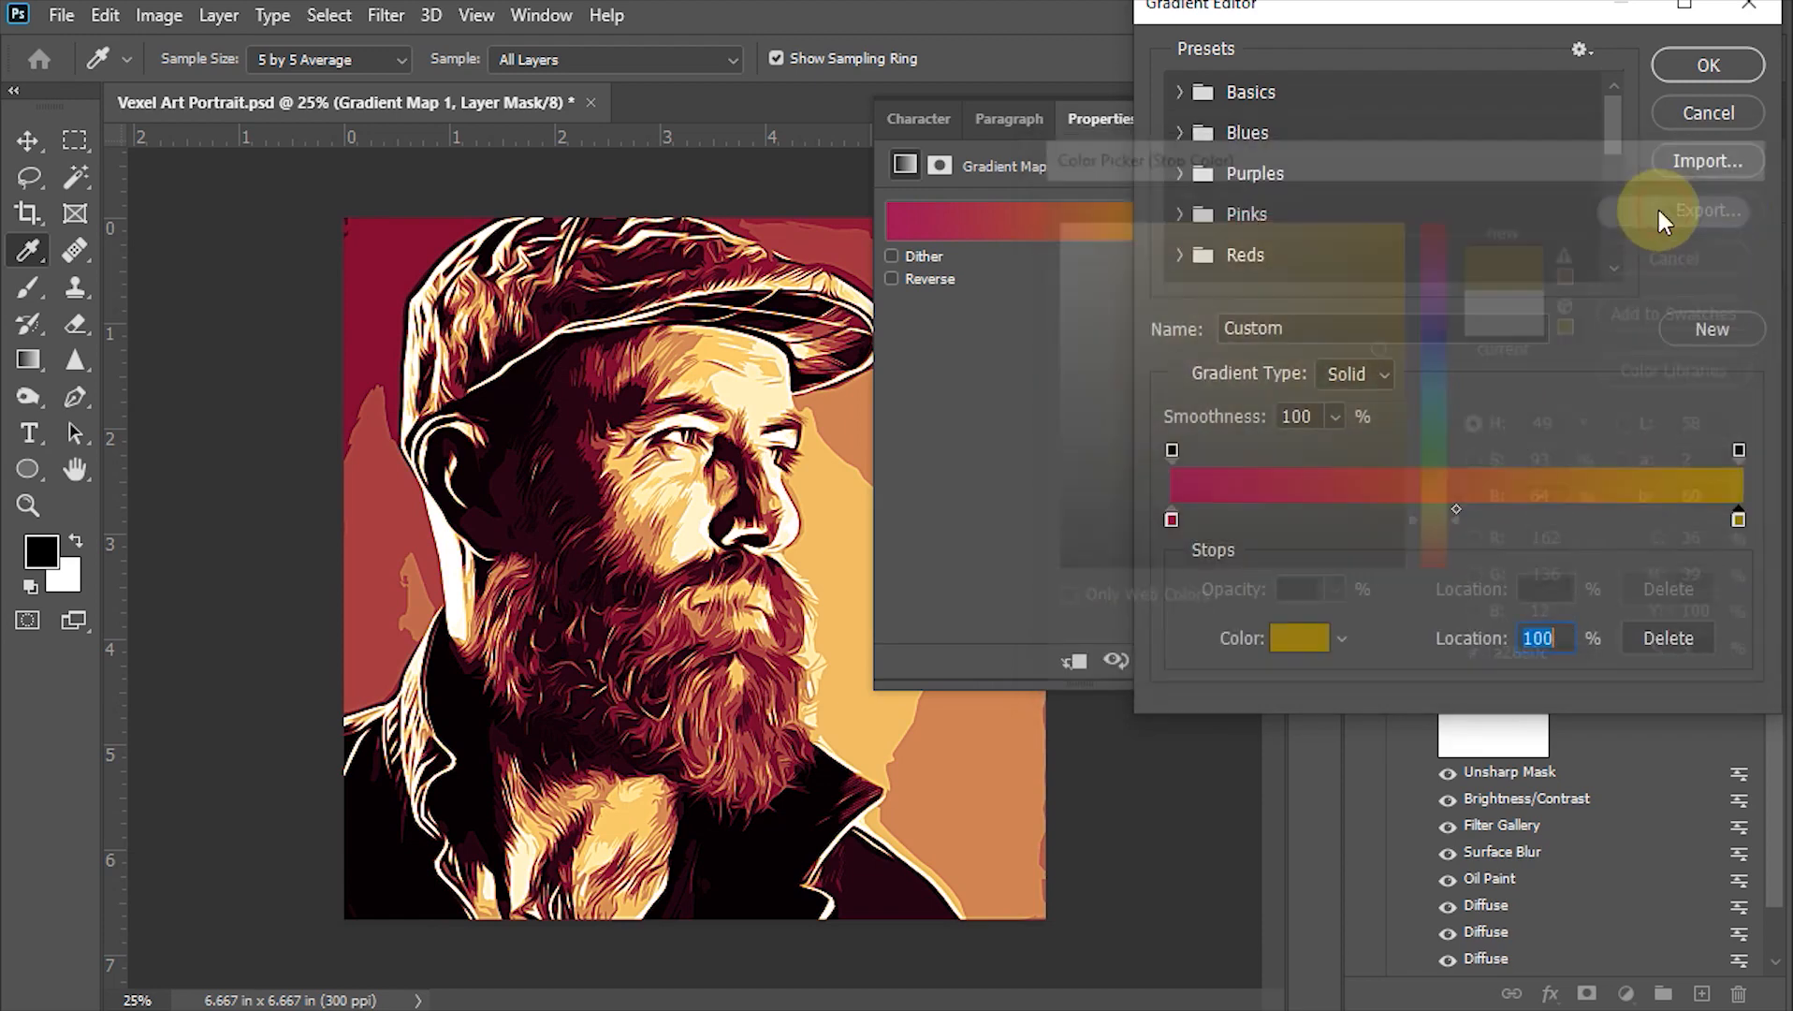
pyautogui.click(1709, 65)
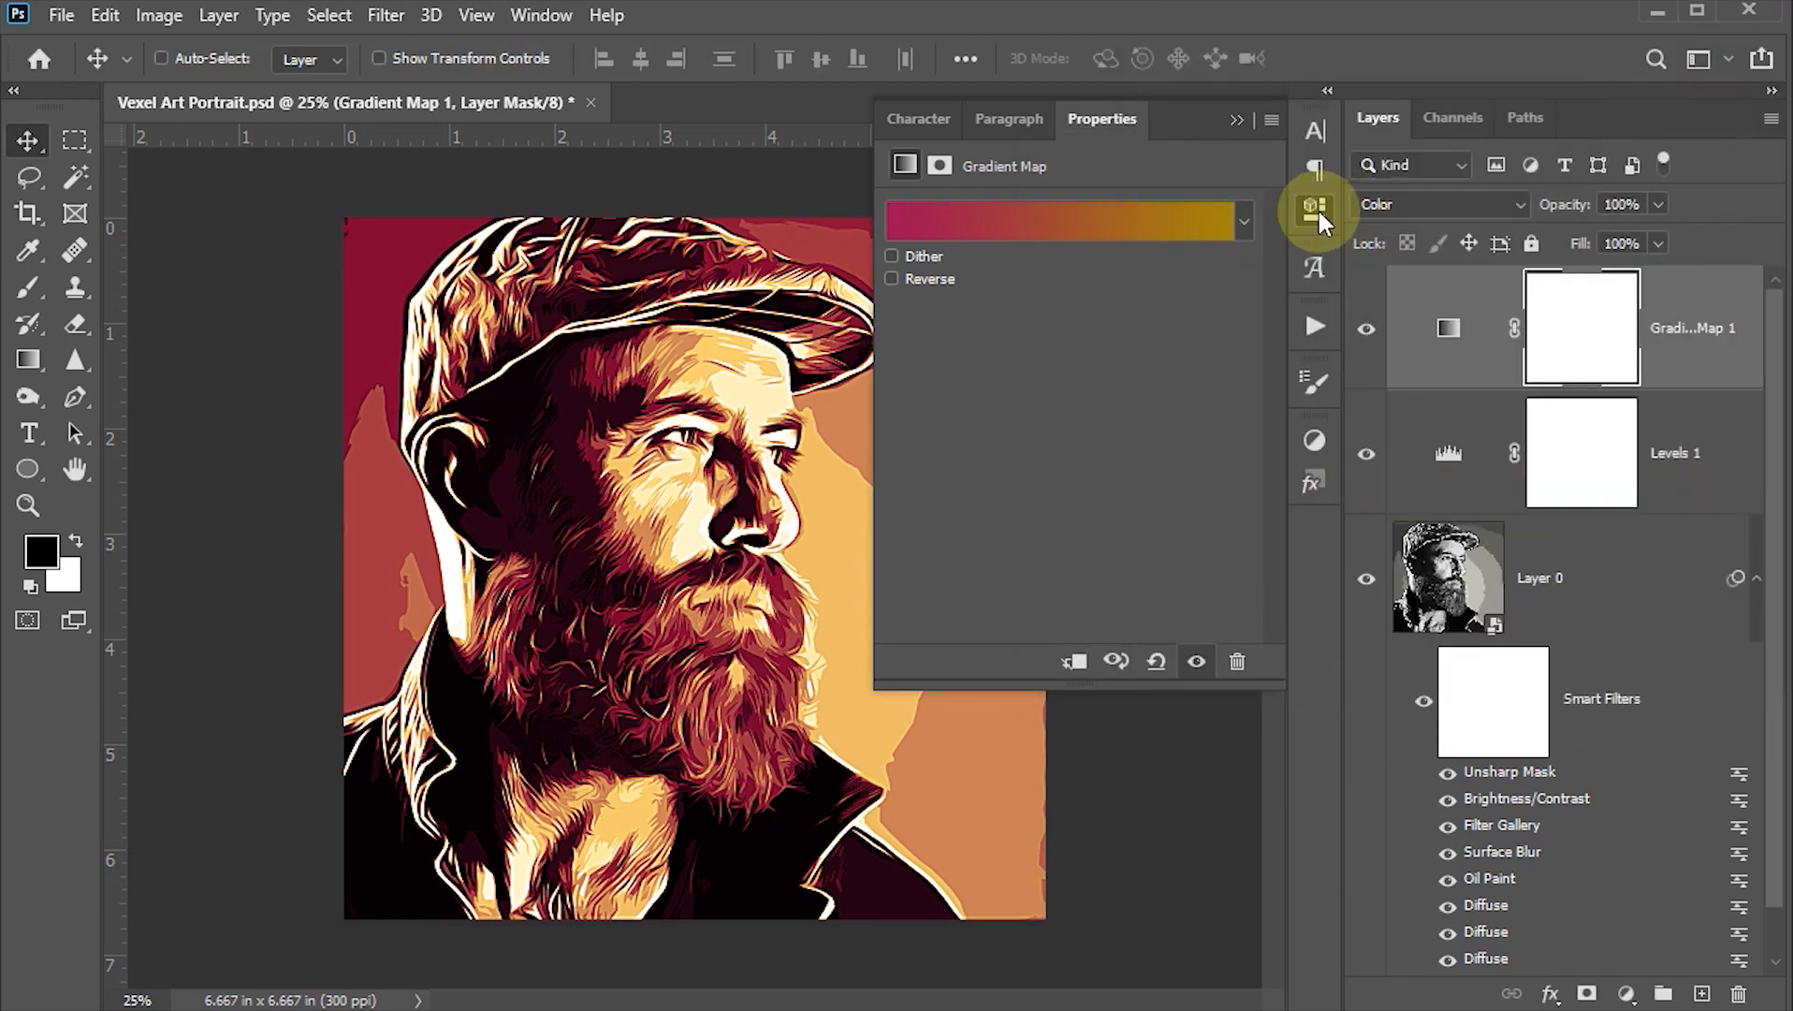
pyautogui.click(1319, 208)
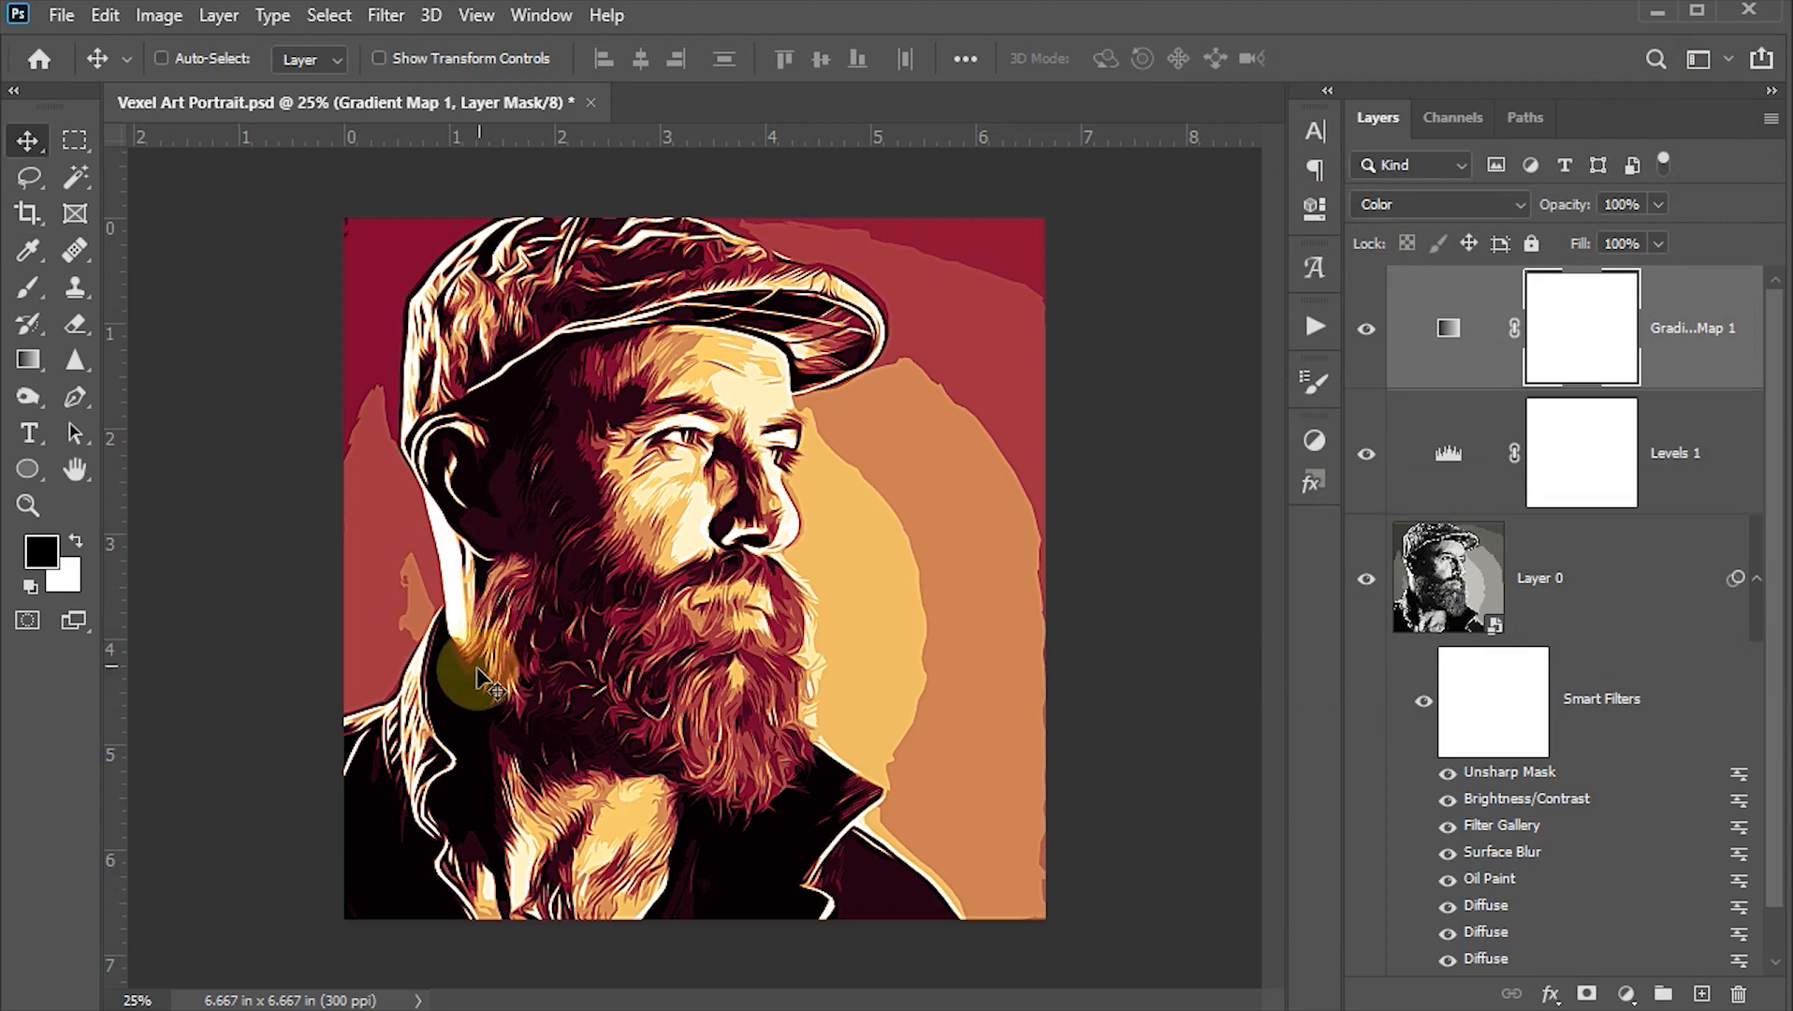
# Step: Save the document and hide the Surface Blur smart filter on the portrait layer
pyautogui.hotkey('ctrl', '2')
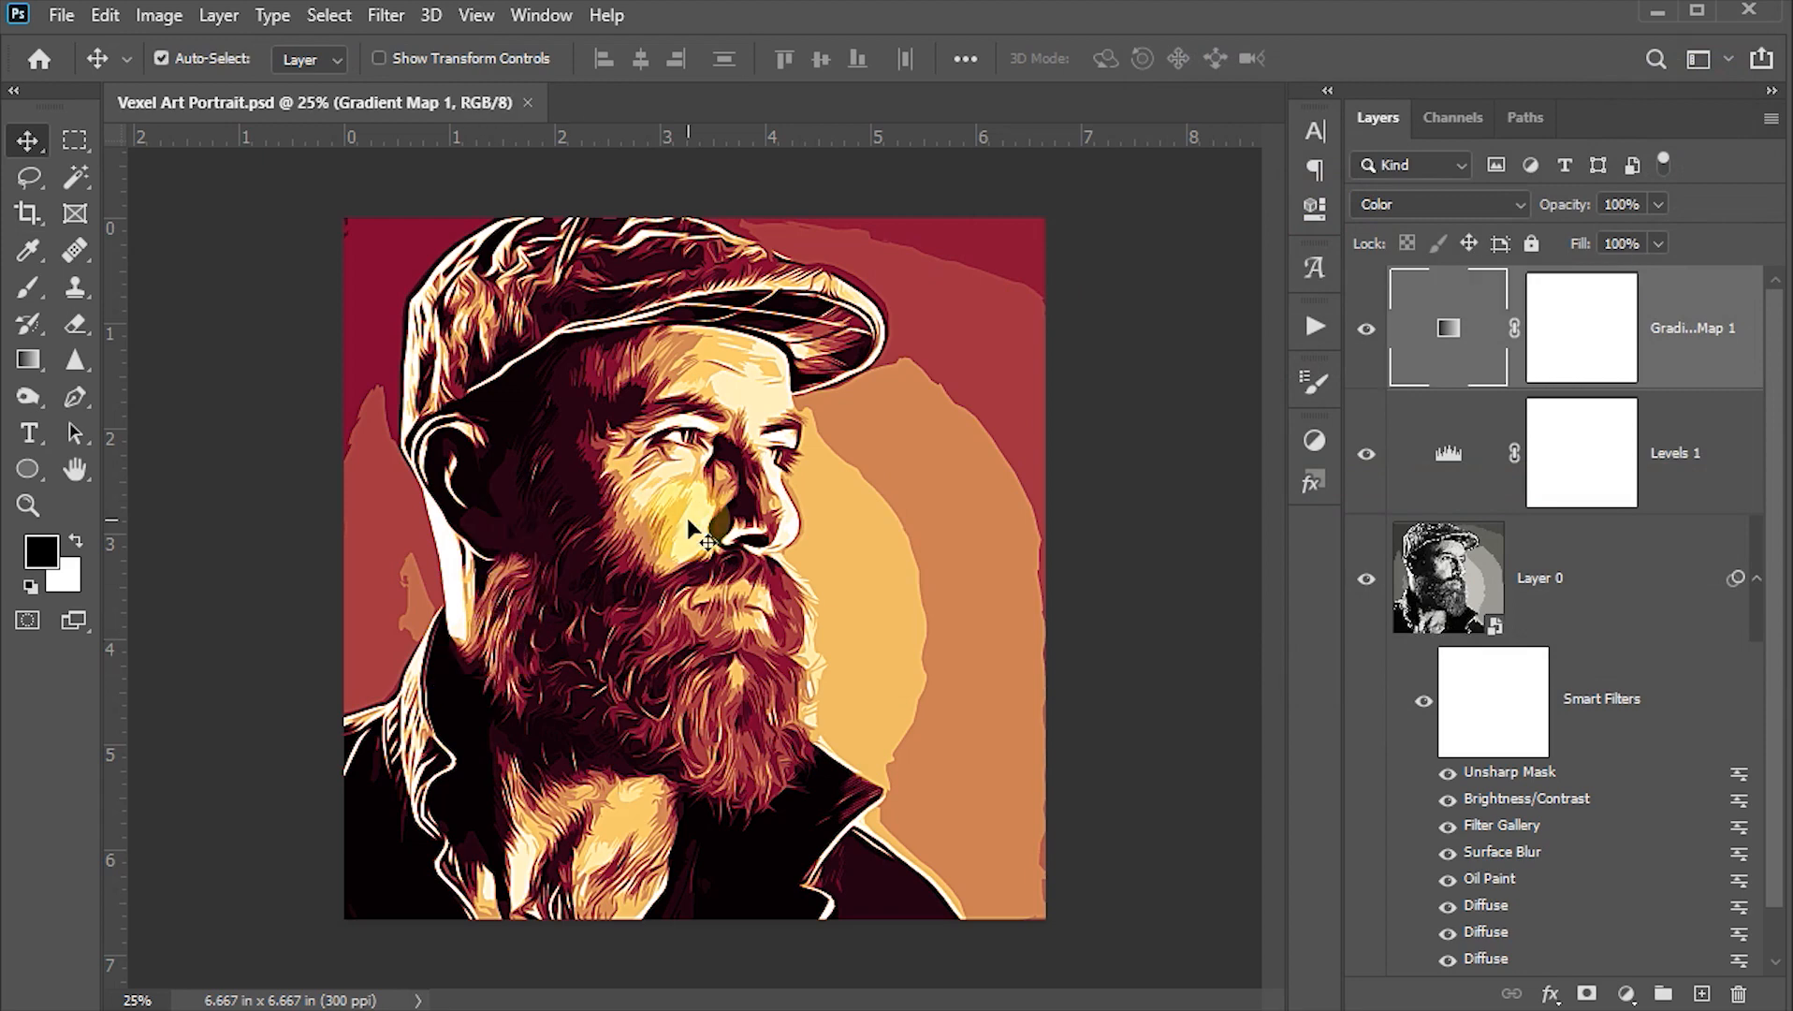
pyautogui.scroll(2, 688, 523)
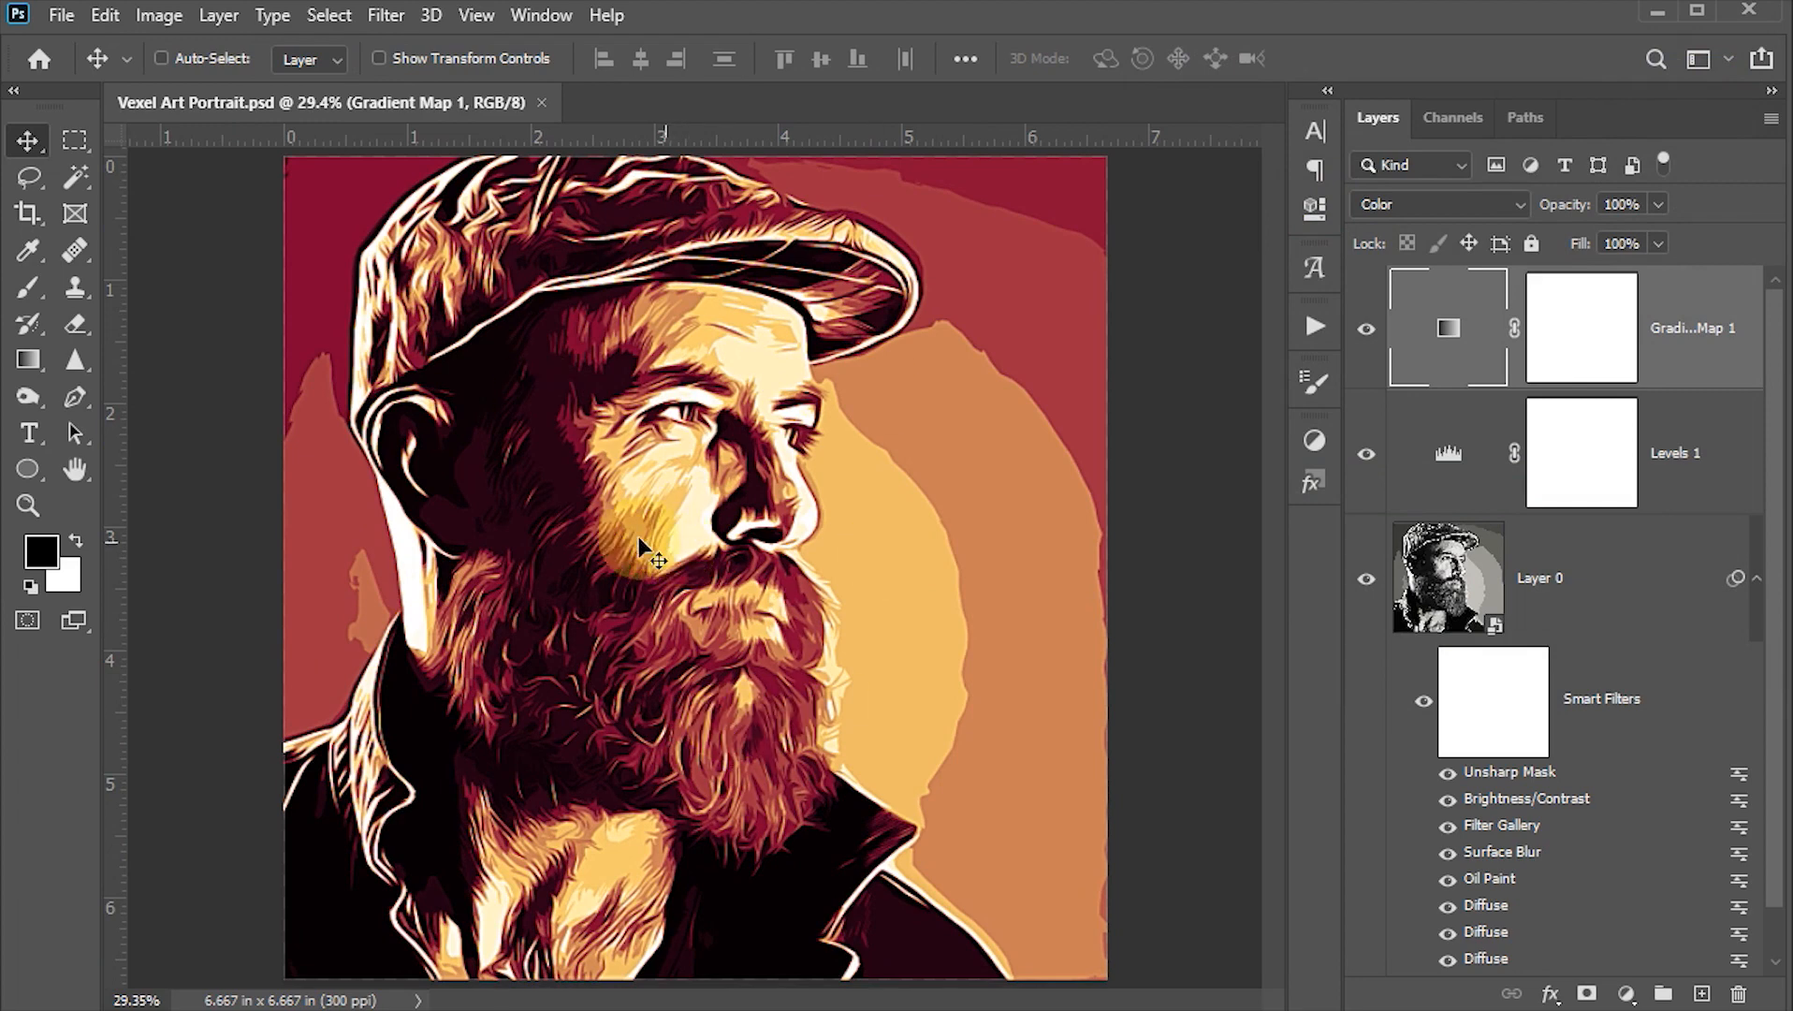
pyautogui.click(1448, 853)
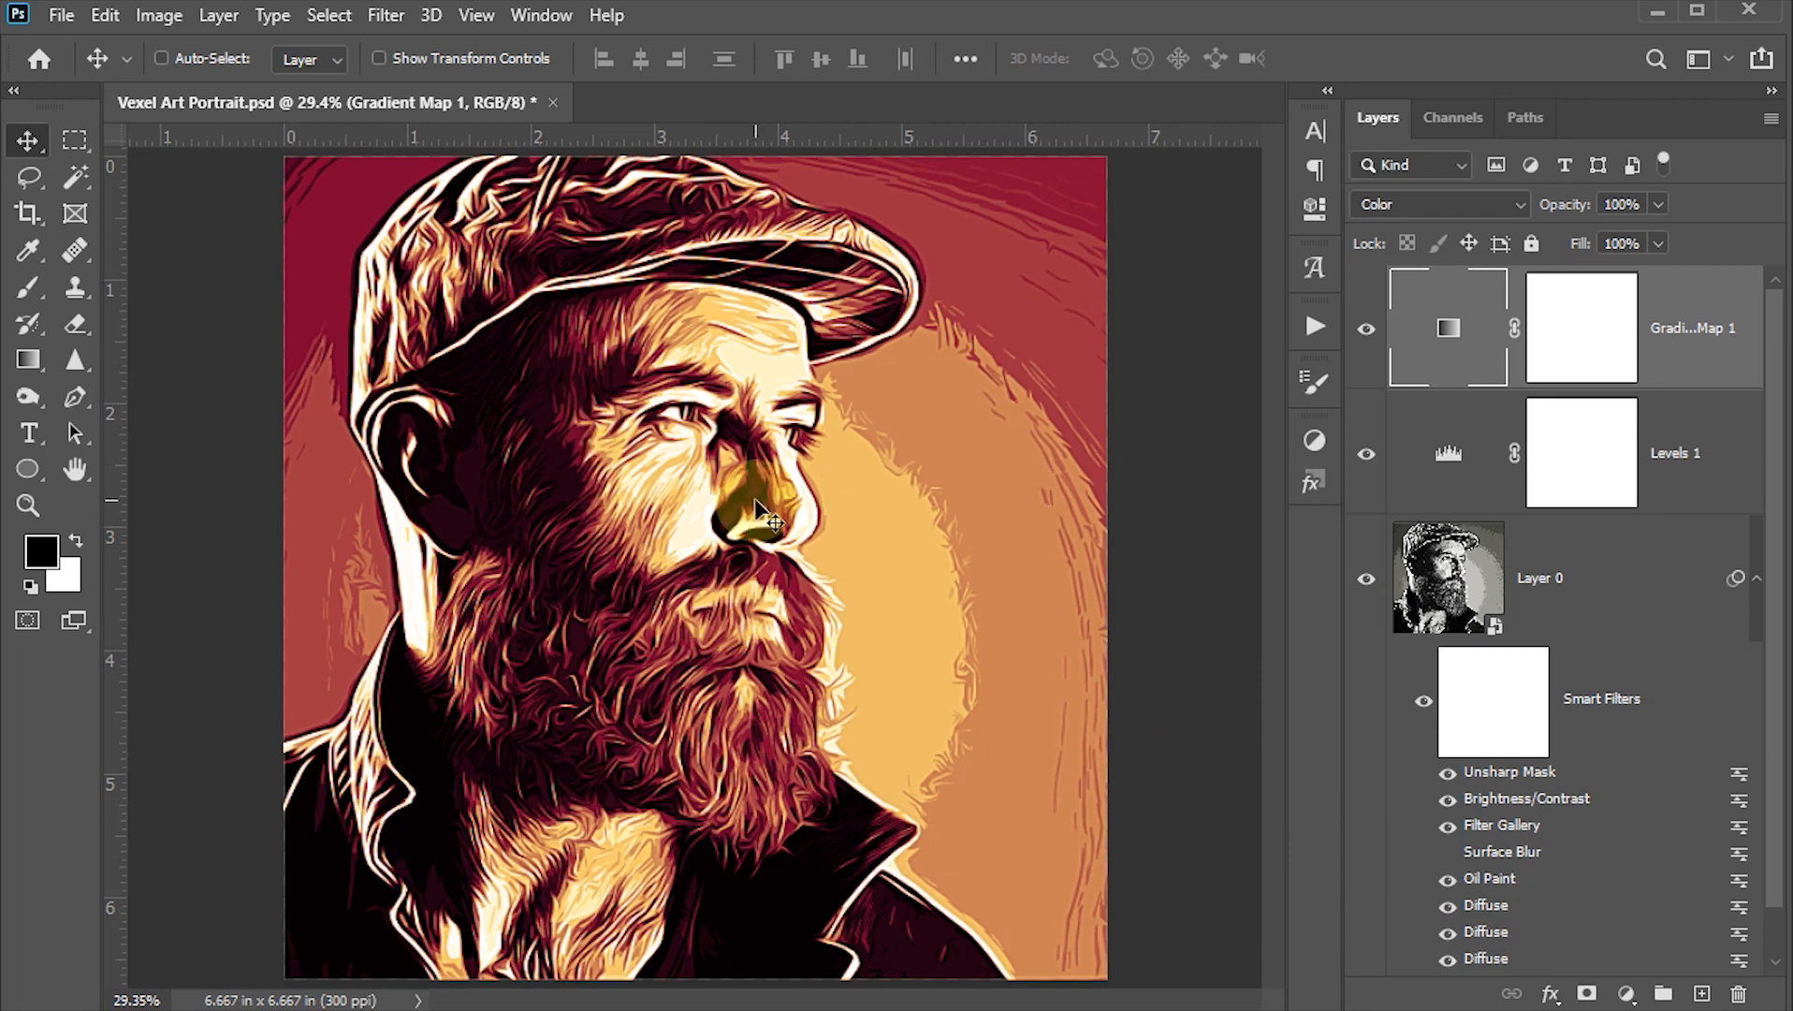
# Step: Open the portrait smart object's contents and place the blonde woman's photo from the Vexel Art Portrait folder into it
pyautogui.click(1451, 576)
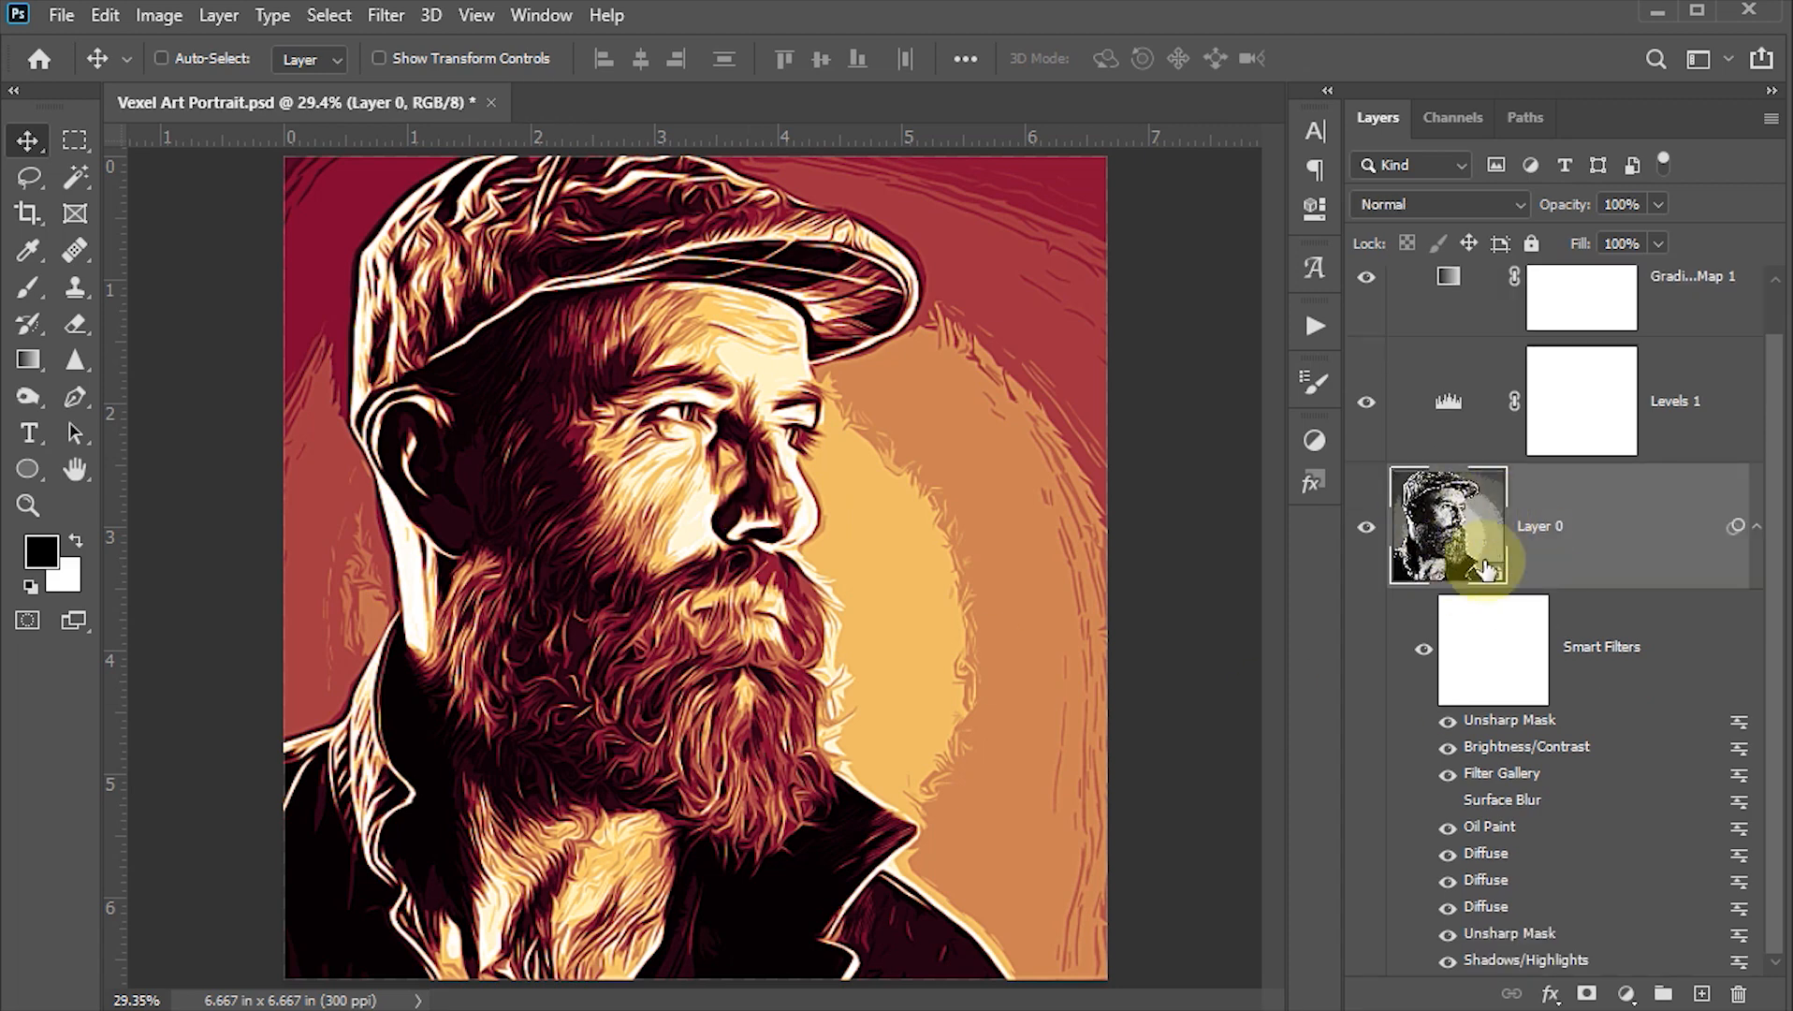
pyautogui.doubleClick(1430, 543)
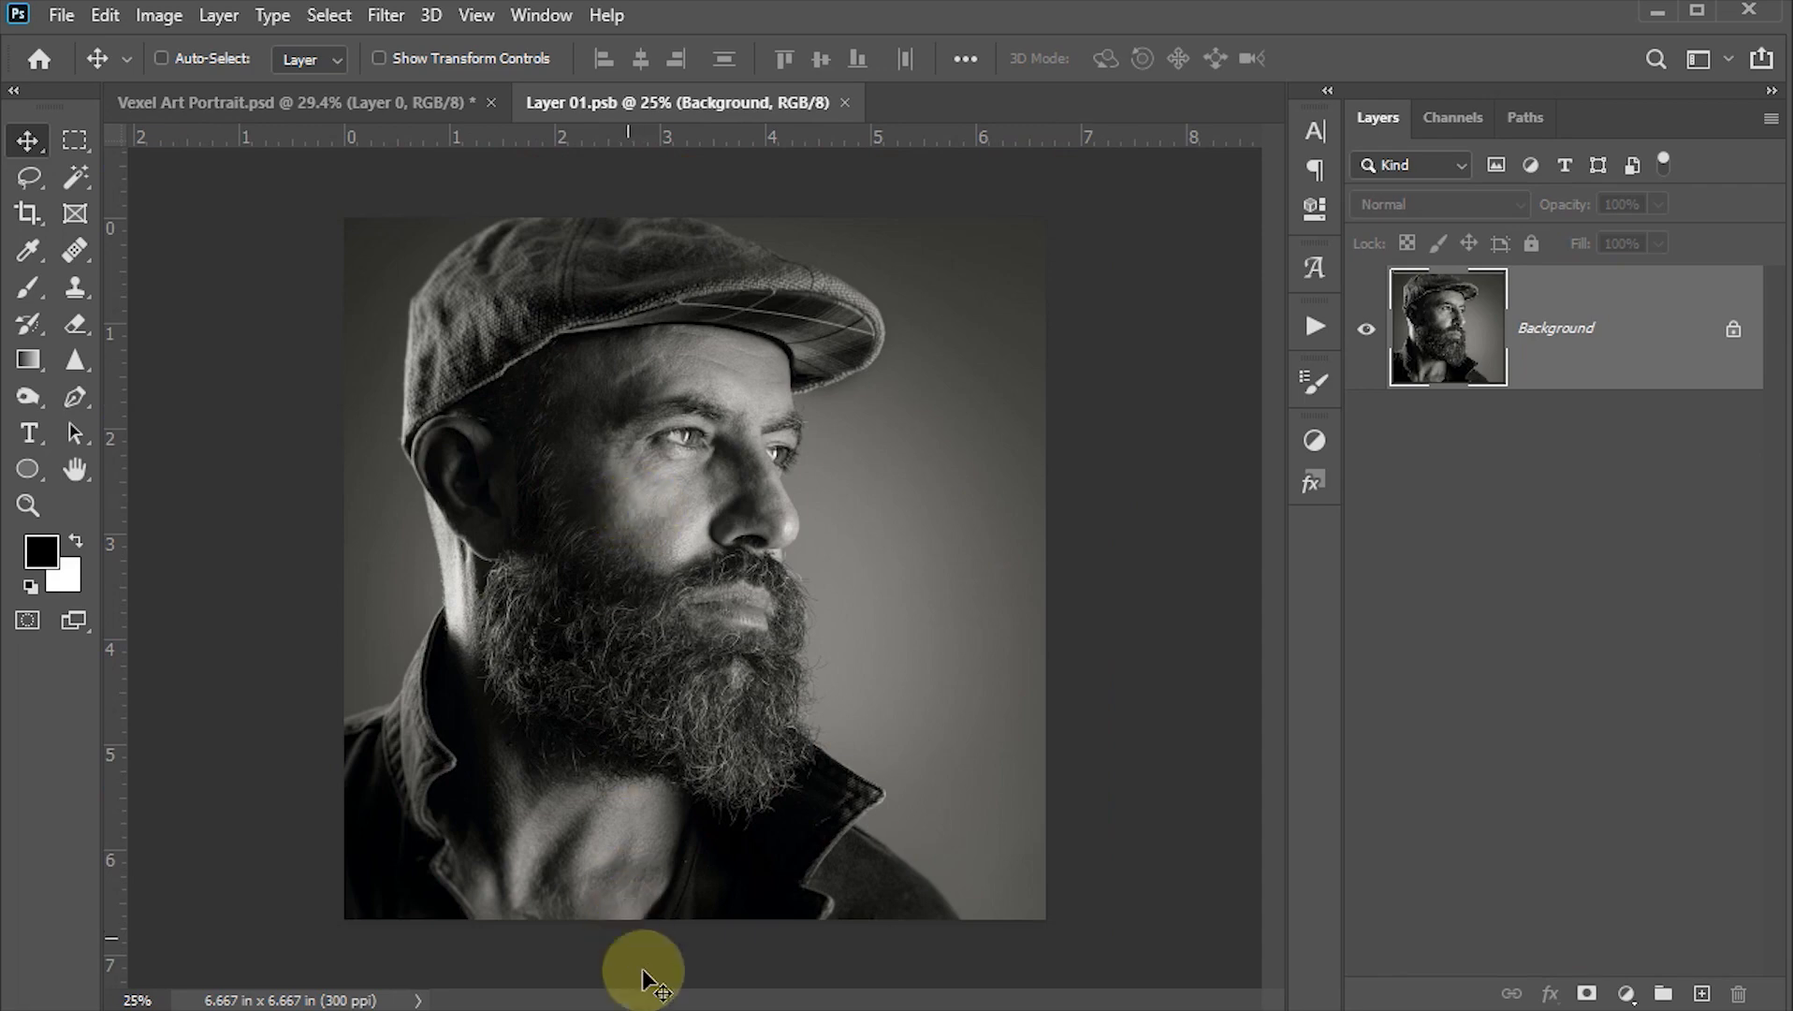
pyautogui.moveTo(639, 1009)
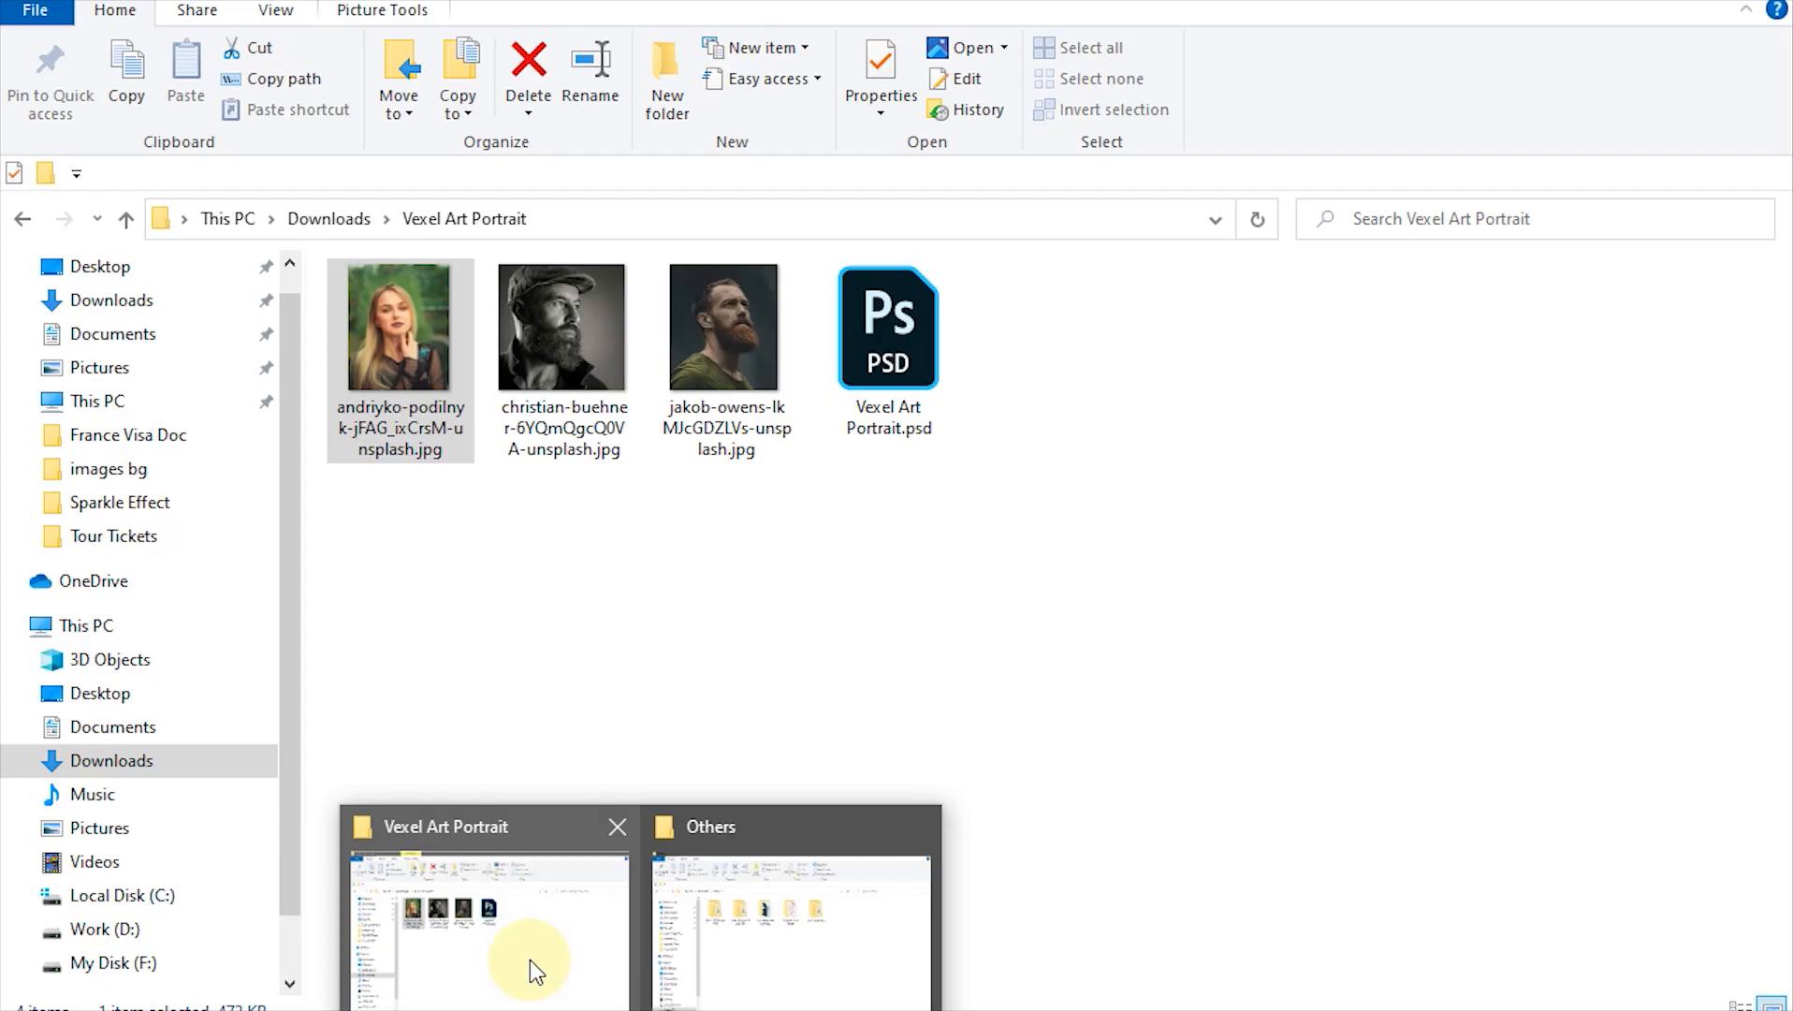
pyautogui.click(530, 960)
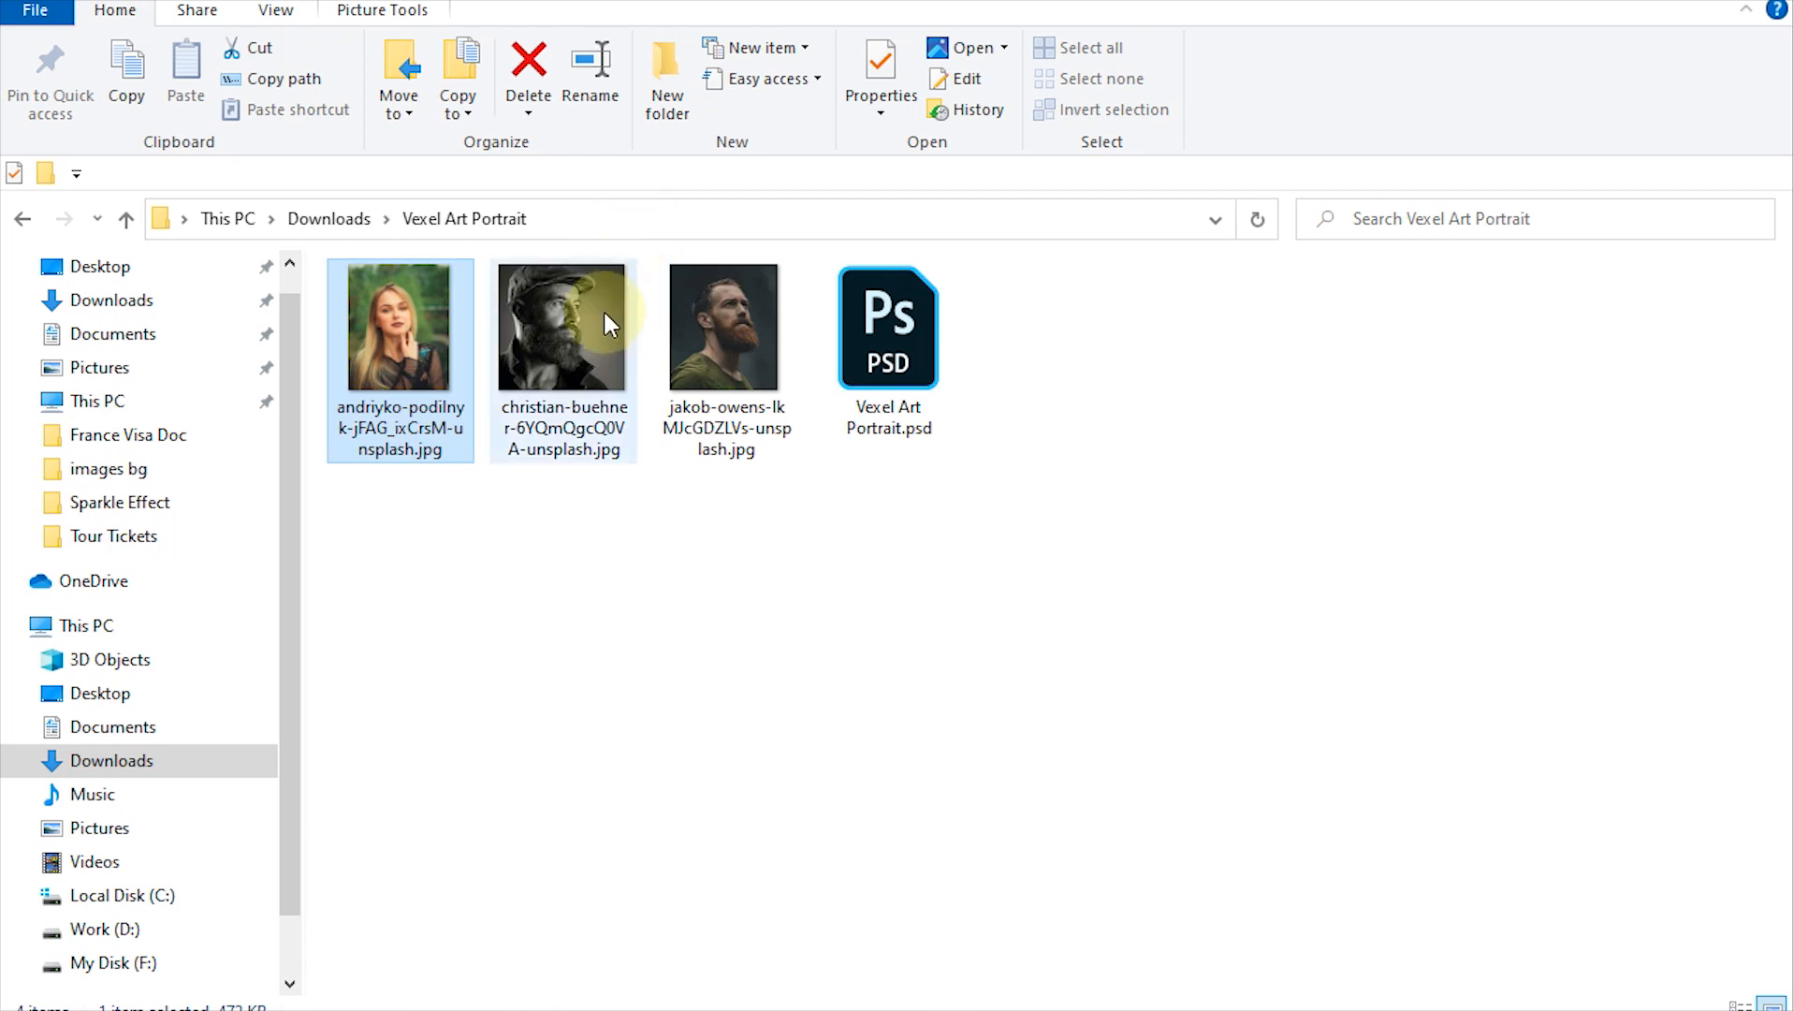
pyautogui.click(703, 320)
pyautogui.moveTo(380, 326); pyautogui.dragTo(734, 628)
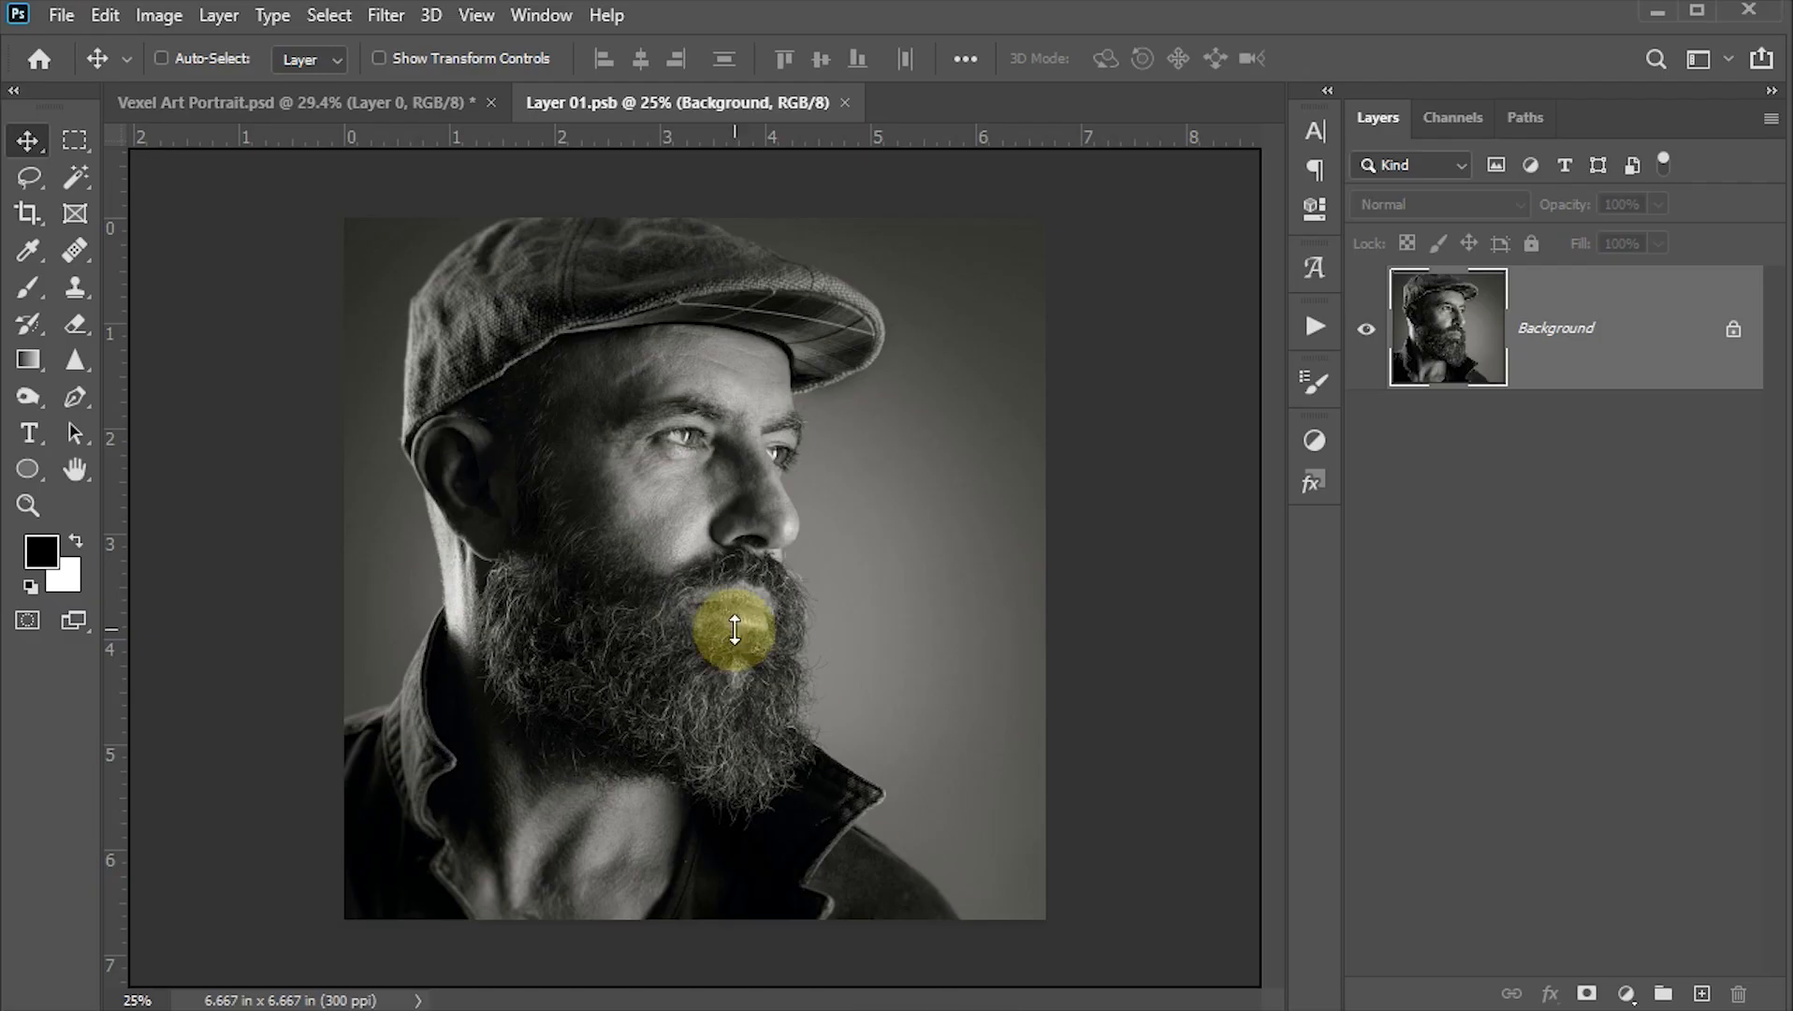
# Step: Scale the placed woman's photo to 33.56%, position her face near the middle of the canvas and commit the transform
pyautogui.moveTo(974, 219); pyautogui.dragTo(1153, 76)
pyautogui.moveTo(909, 338); pyautogui.dragTo(909, 352)
pyautogui.scroll(-3, 973, 536)
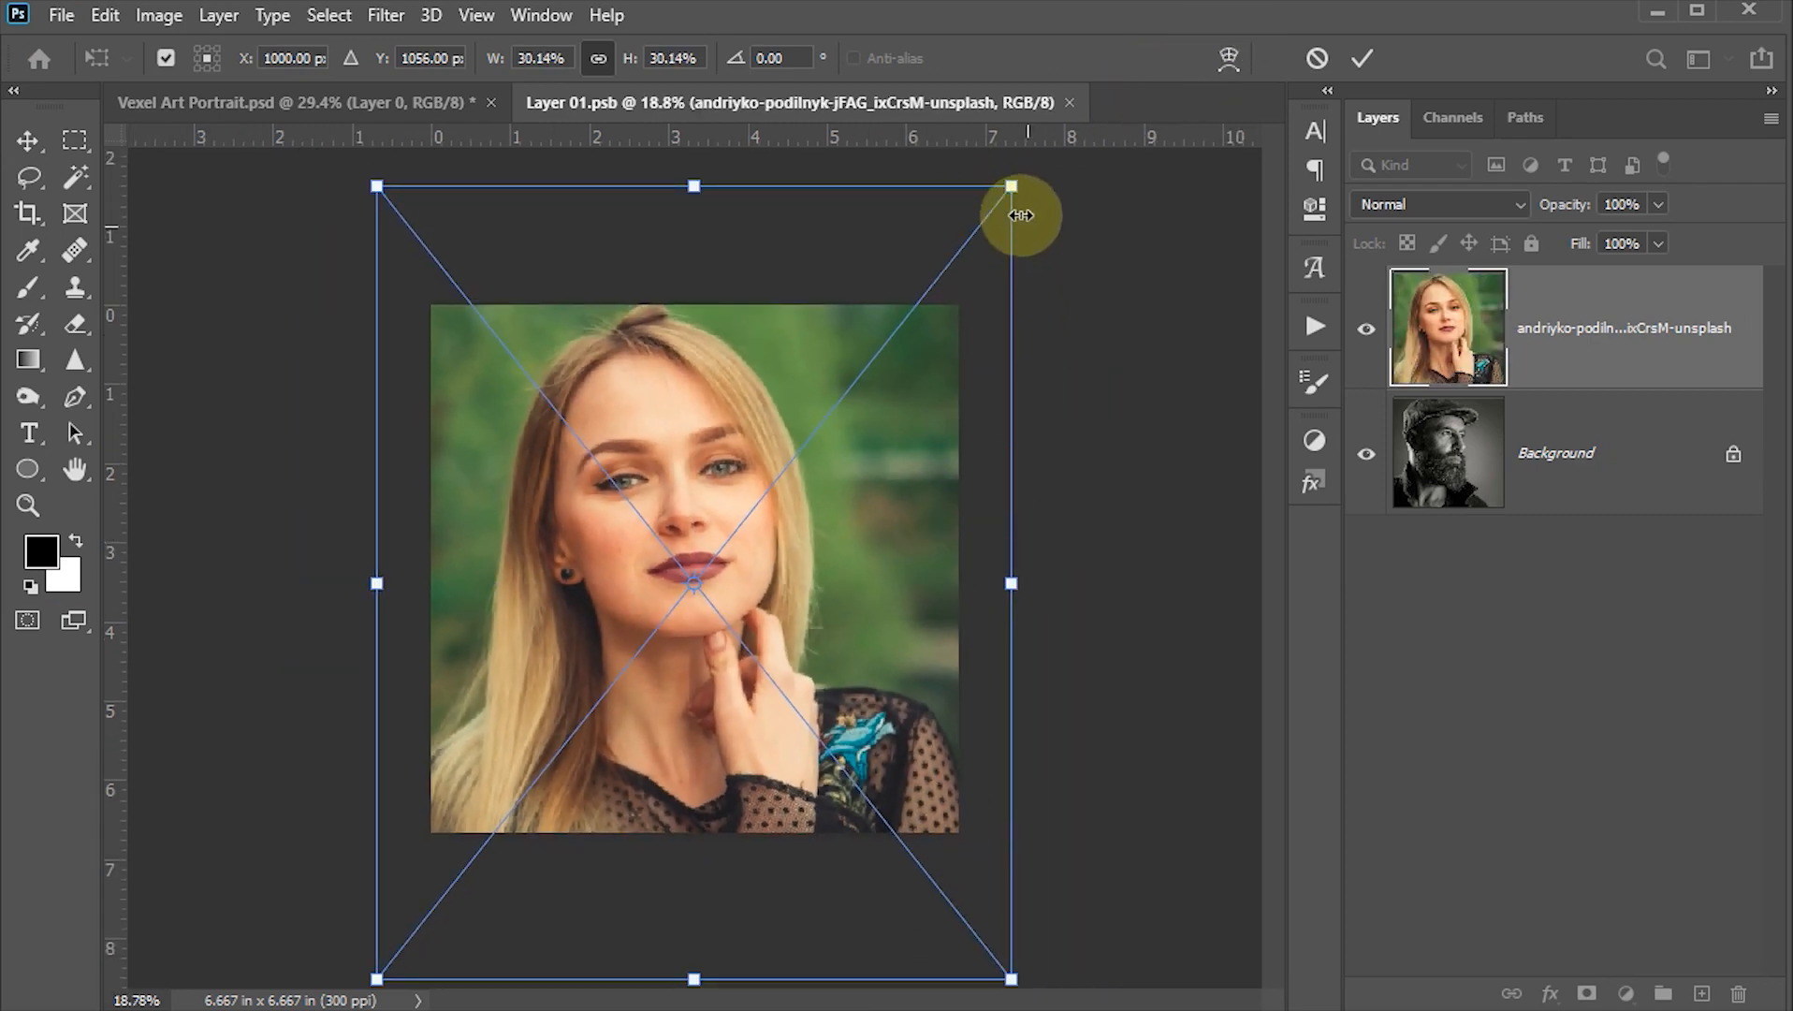
pyautogui.moveTo(1016, 187); pyautogui.dragTo(1068, 142)
pyautogui.moveTo(913, 334); pyautogui.dragTo(929, 360)
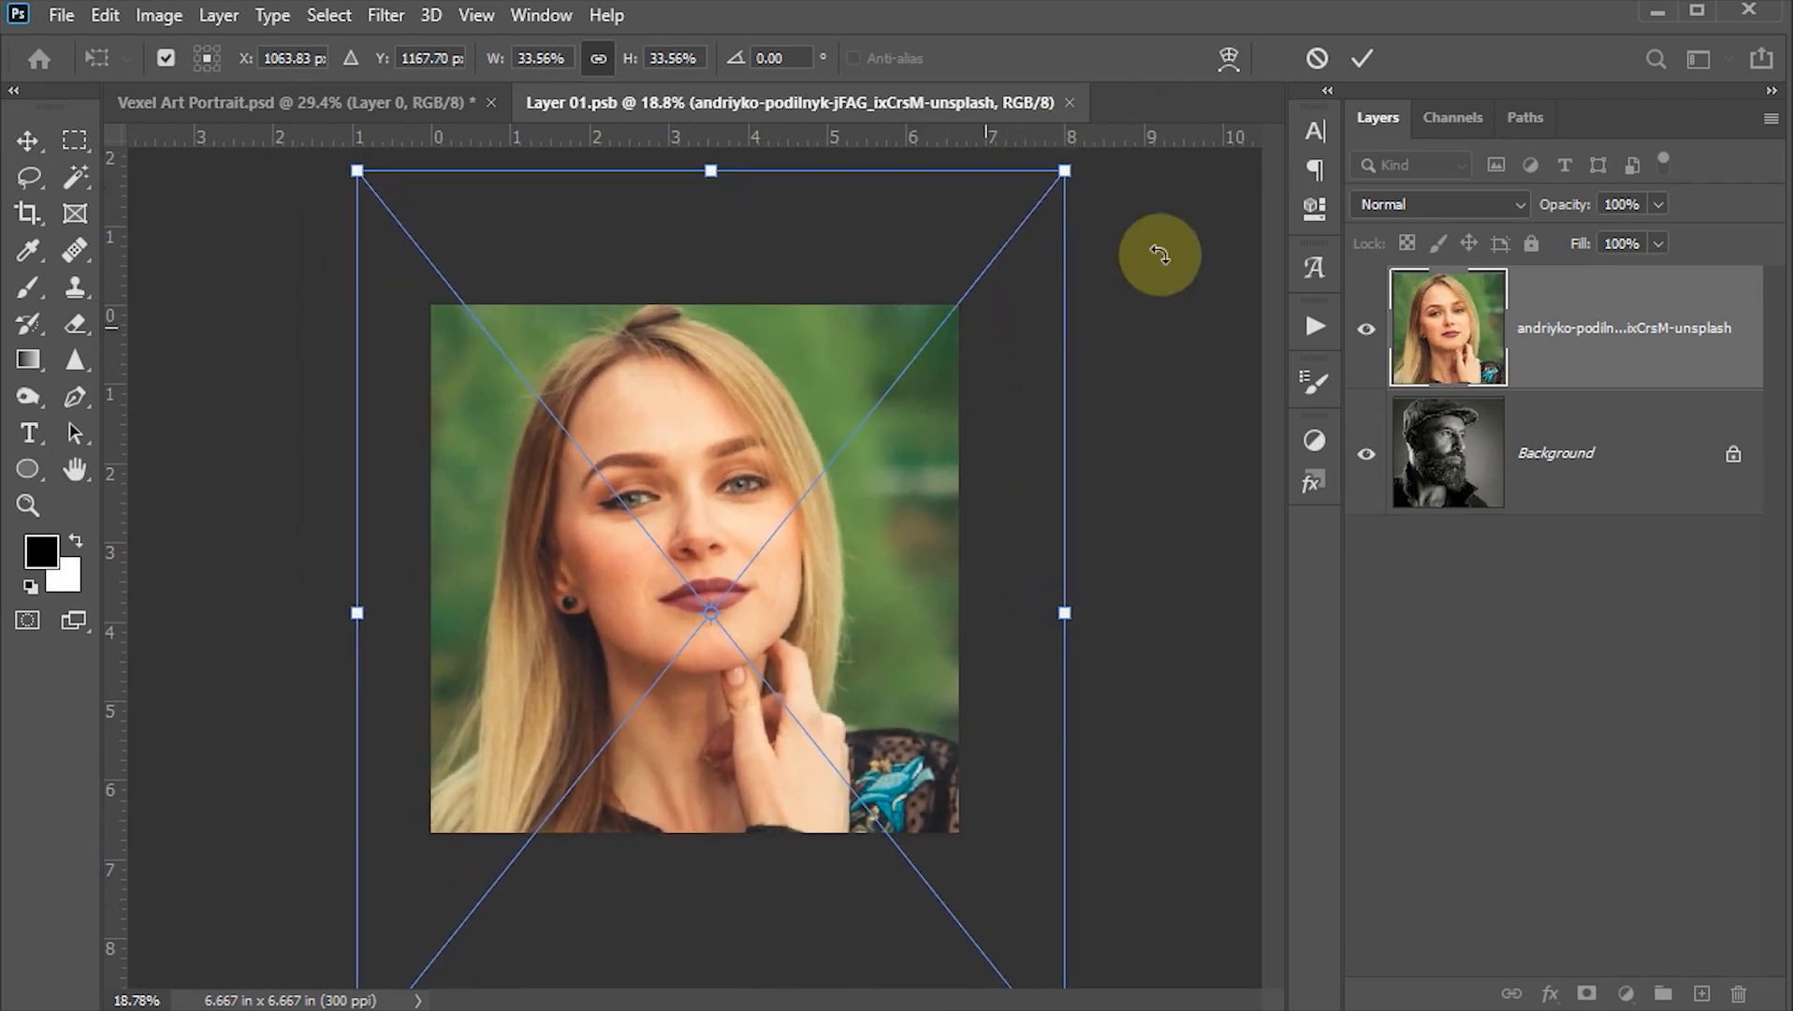
pyautogui.click(1367, 55)
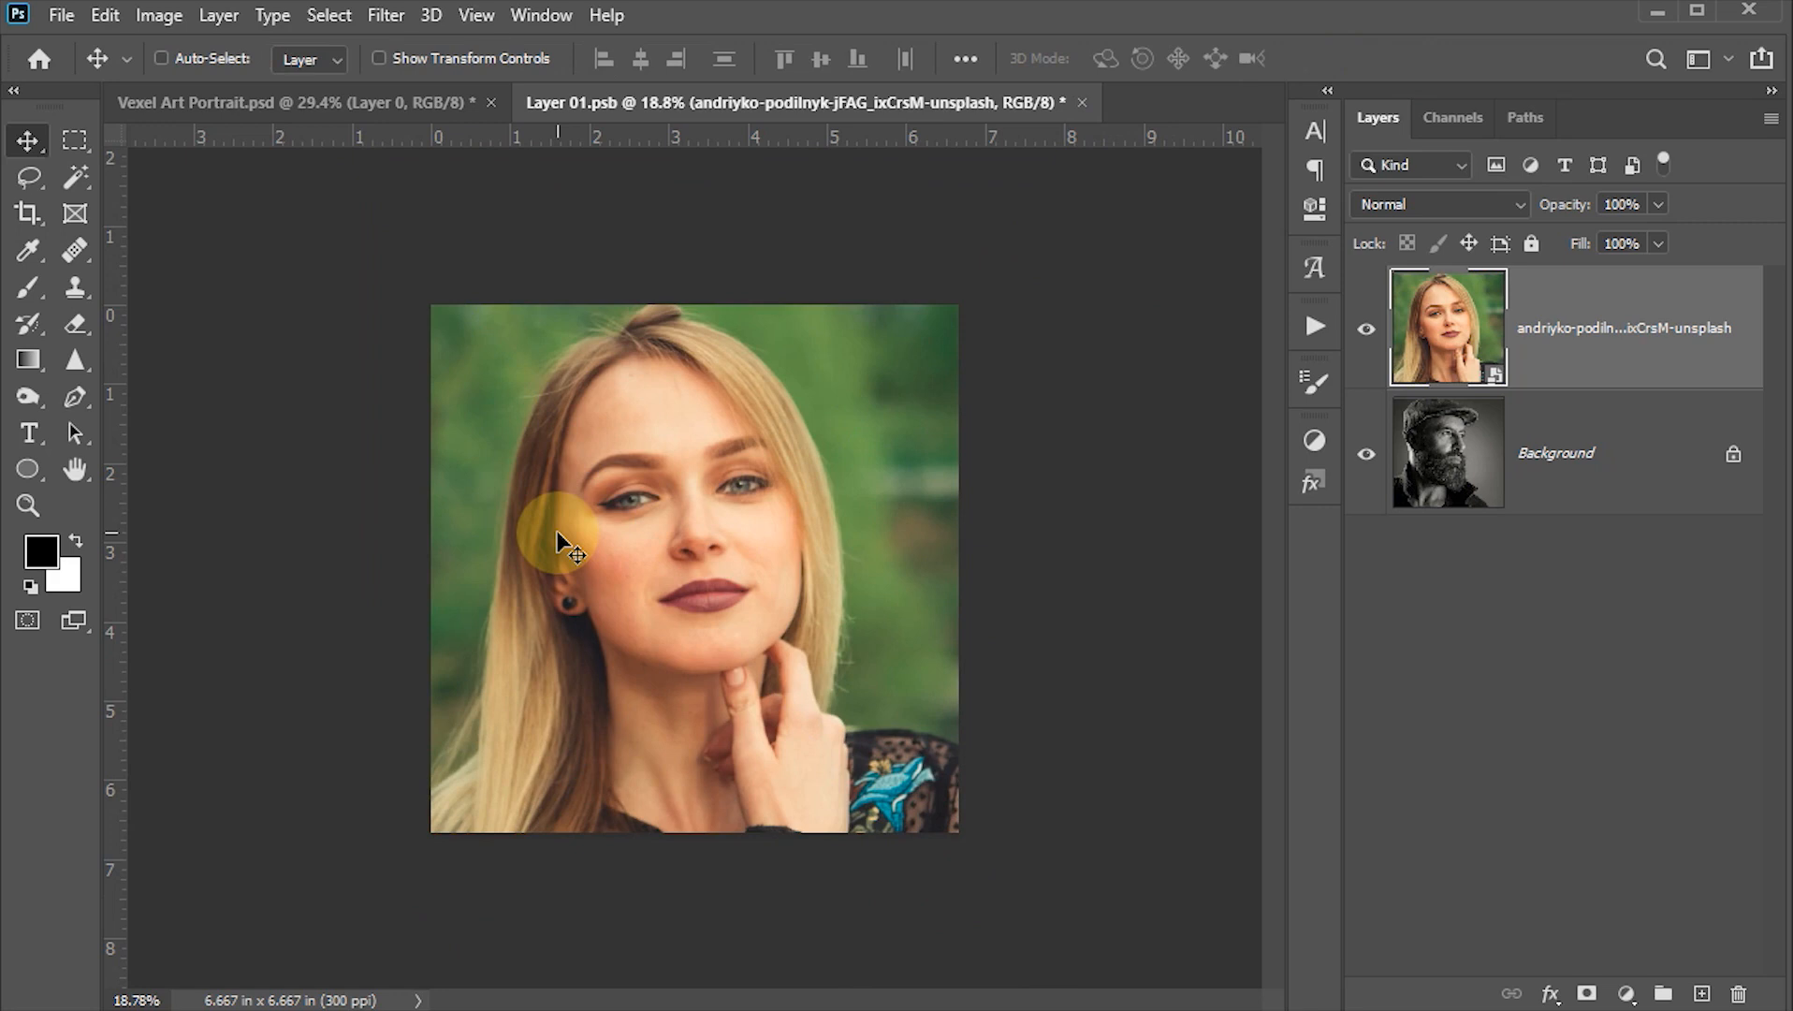
# Step: Save the smart object's contents, return to Vexel Art Portrait.psd and show the Surface Blur smart filter again
pyautogui.press('ctrl')
pyautogui.hotkey('ctrl', 's')
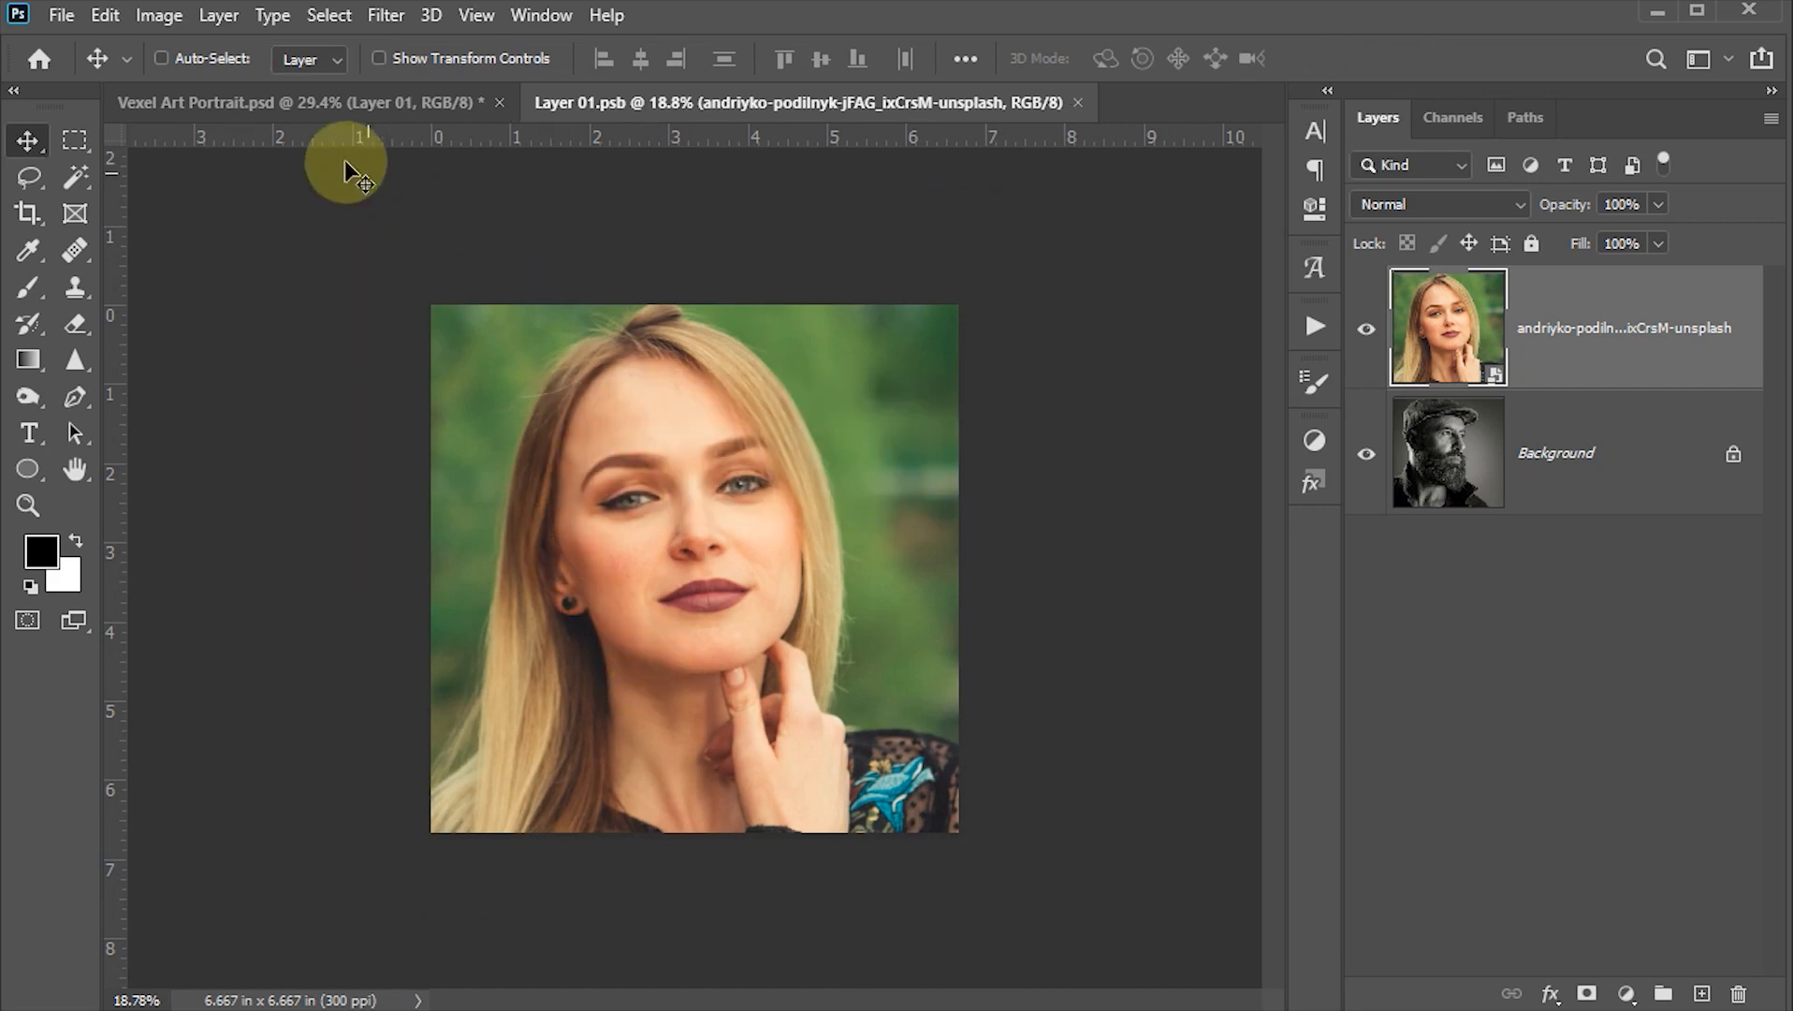
pyautogui.click(322, 96)
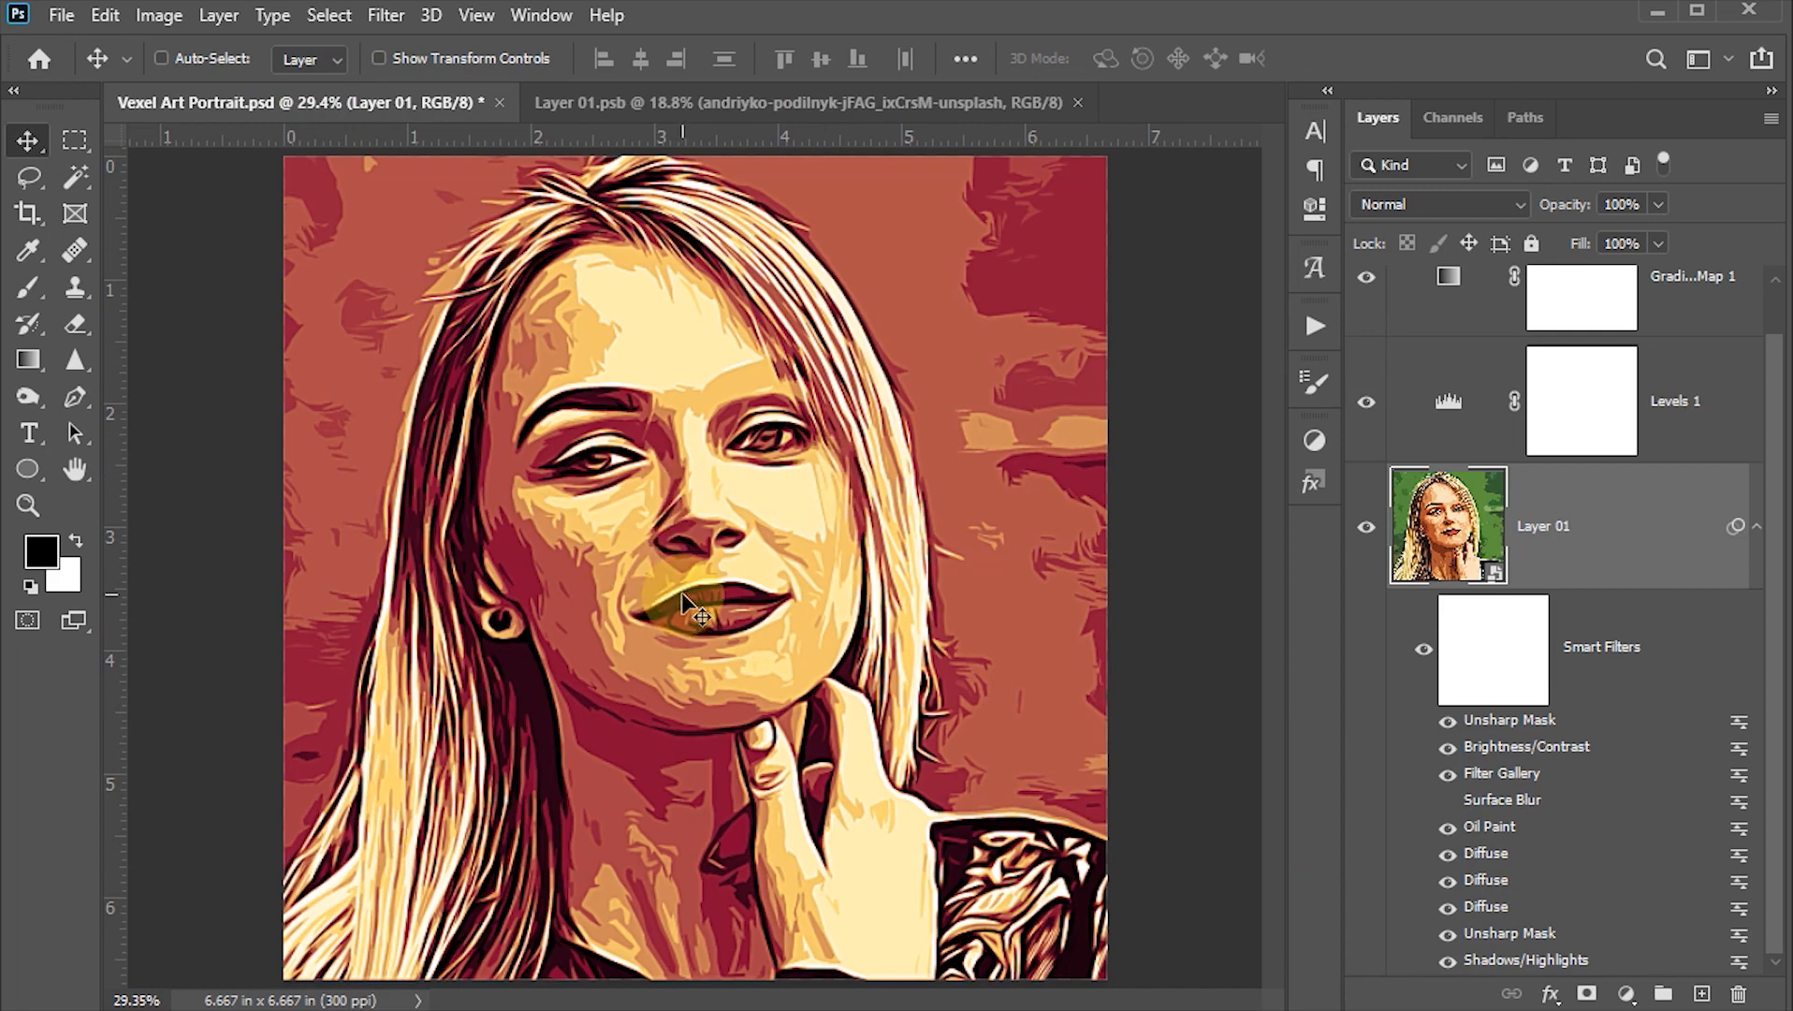
pyautogui.click(1446, 802)
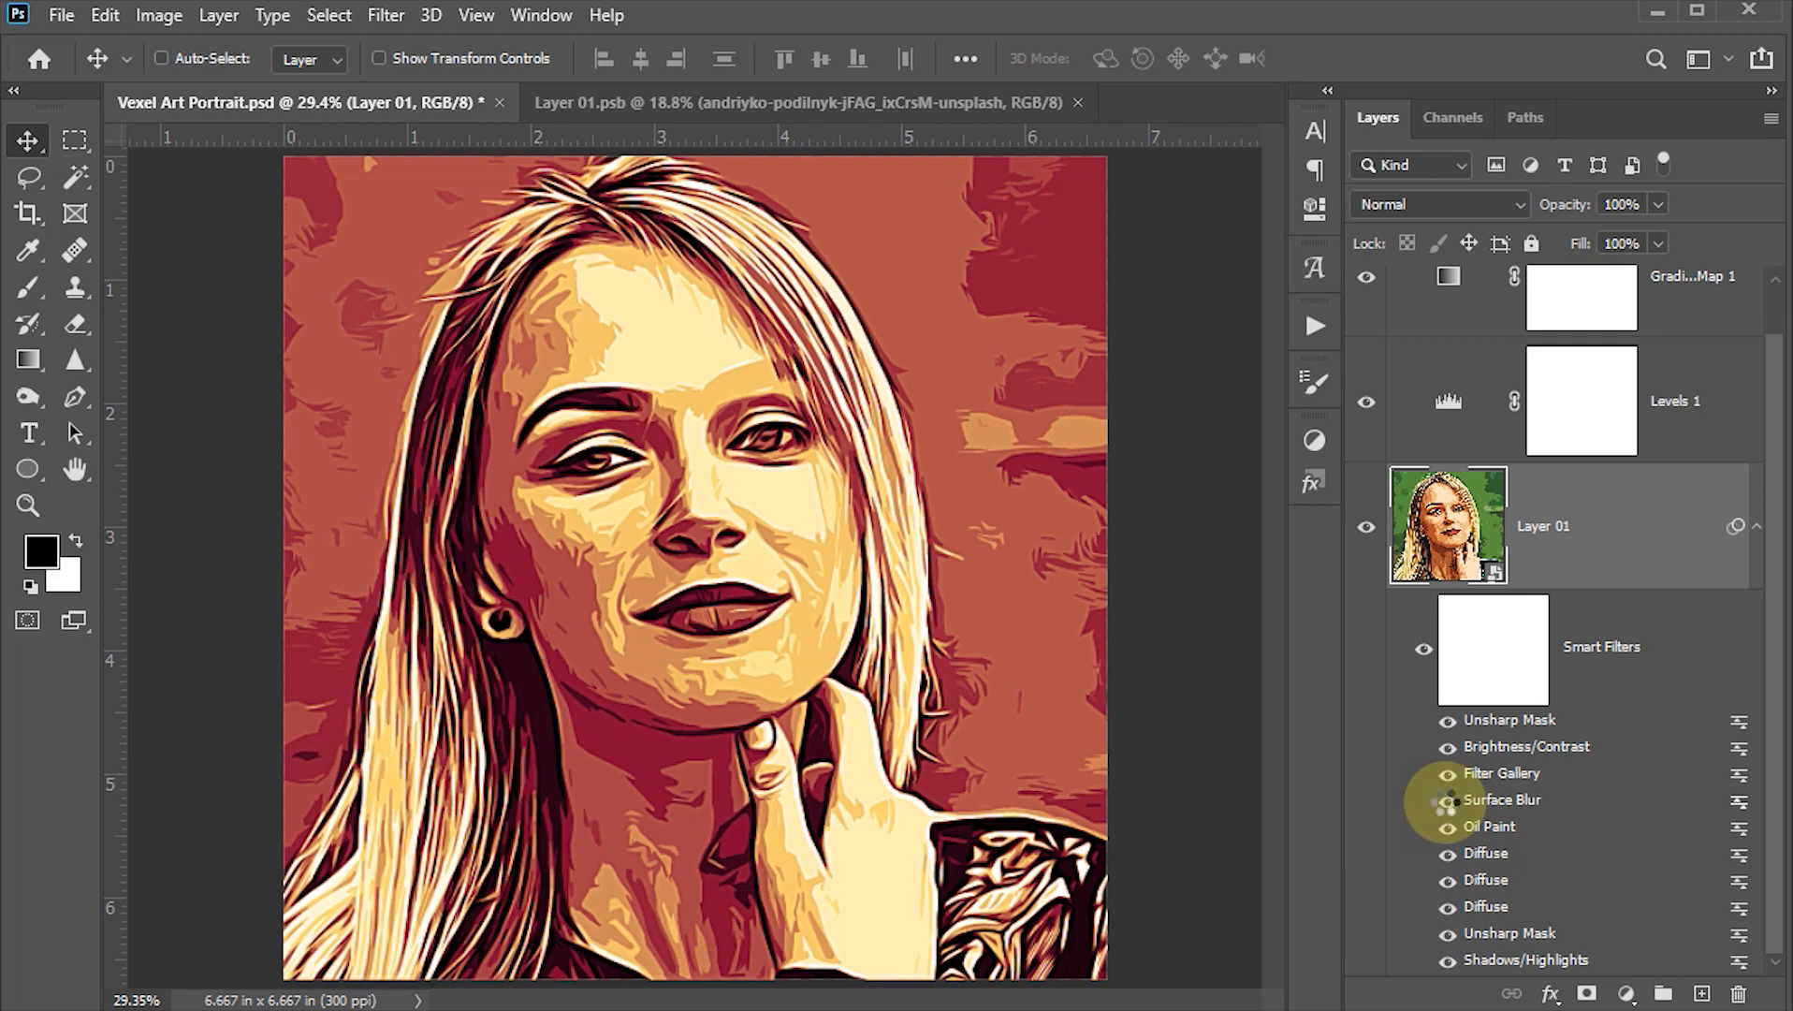